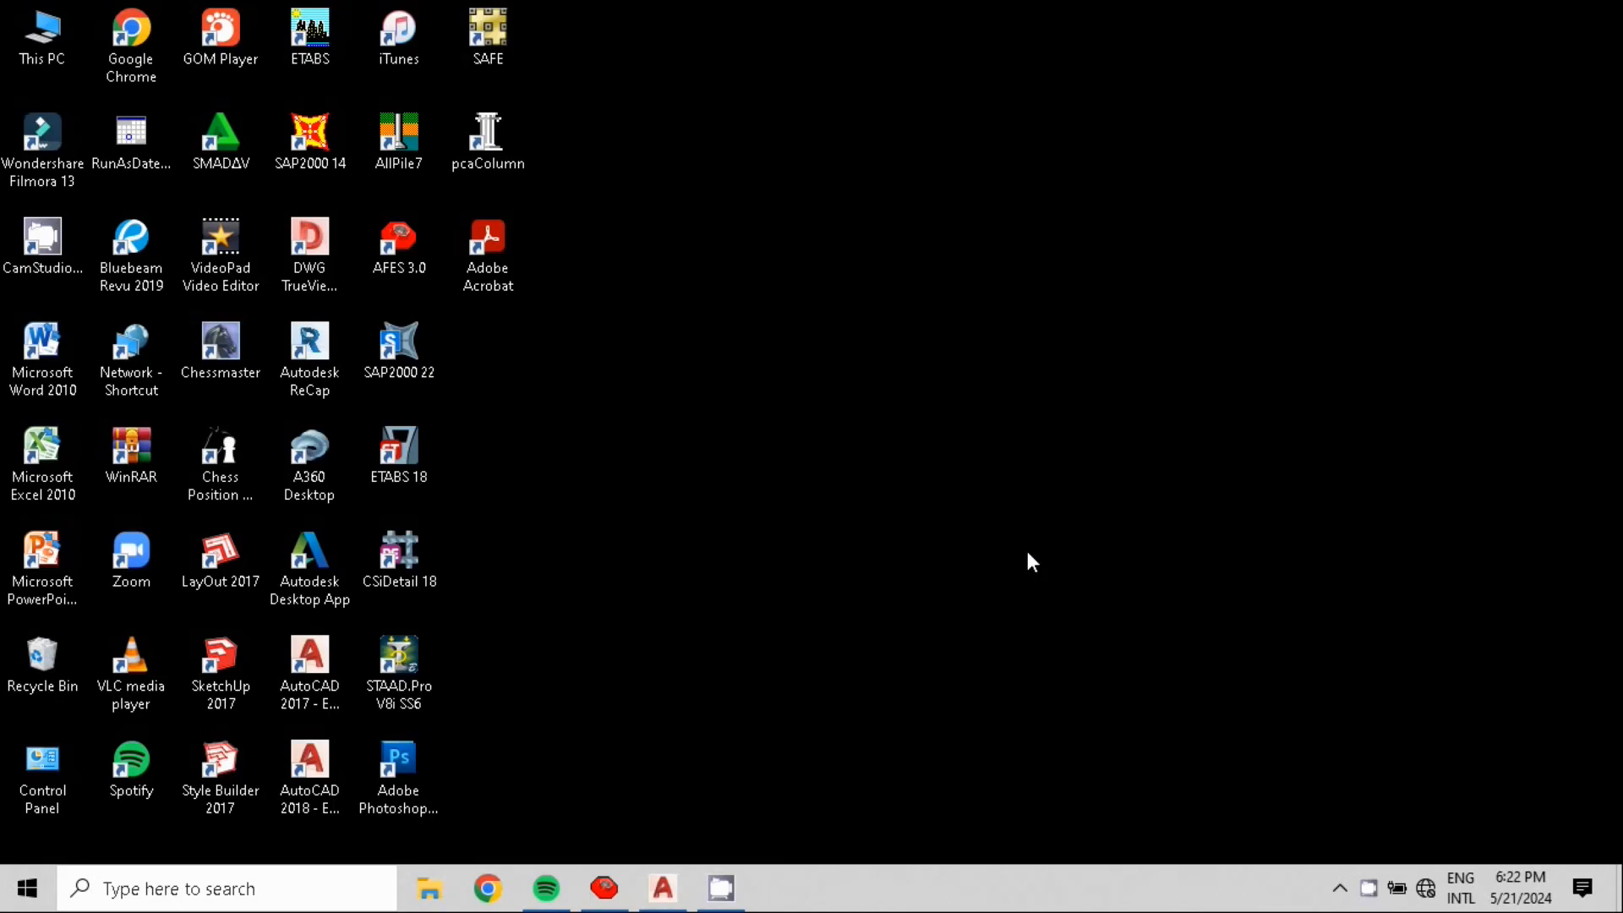
# - Switch to AFES 3.0 and generate A1 DWG drawings for all listed ADF files, including the standard drawing, layout drawing and bar bending schedule
pyautogui.click(603, 894)
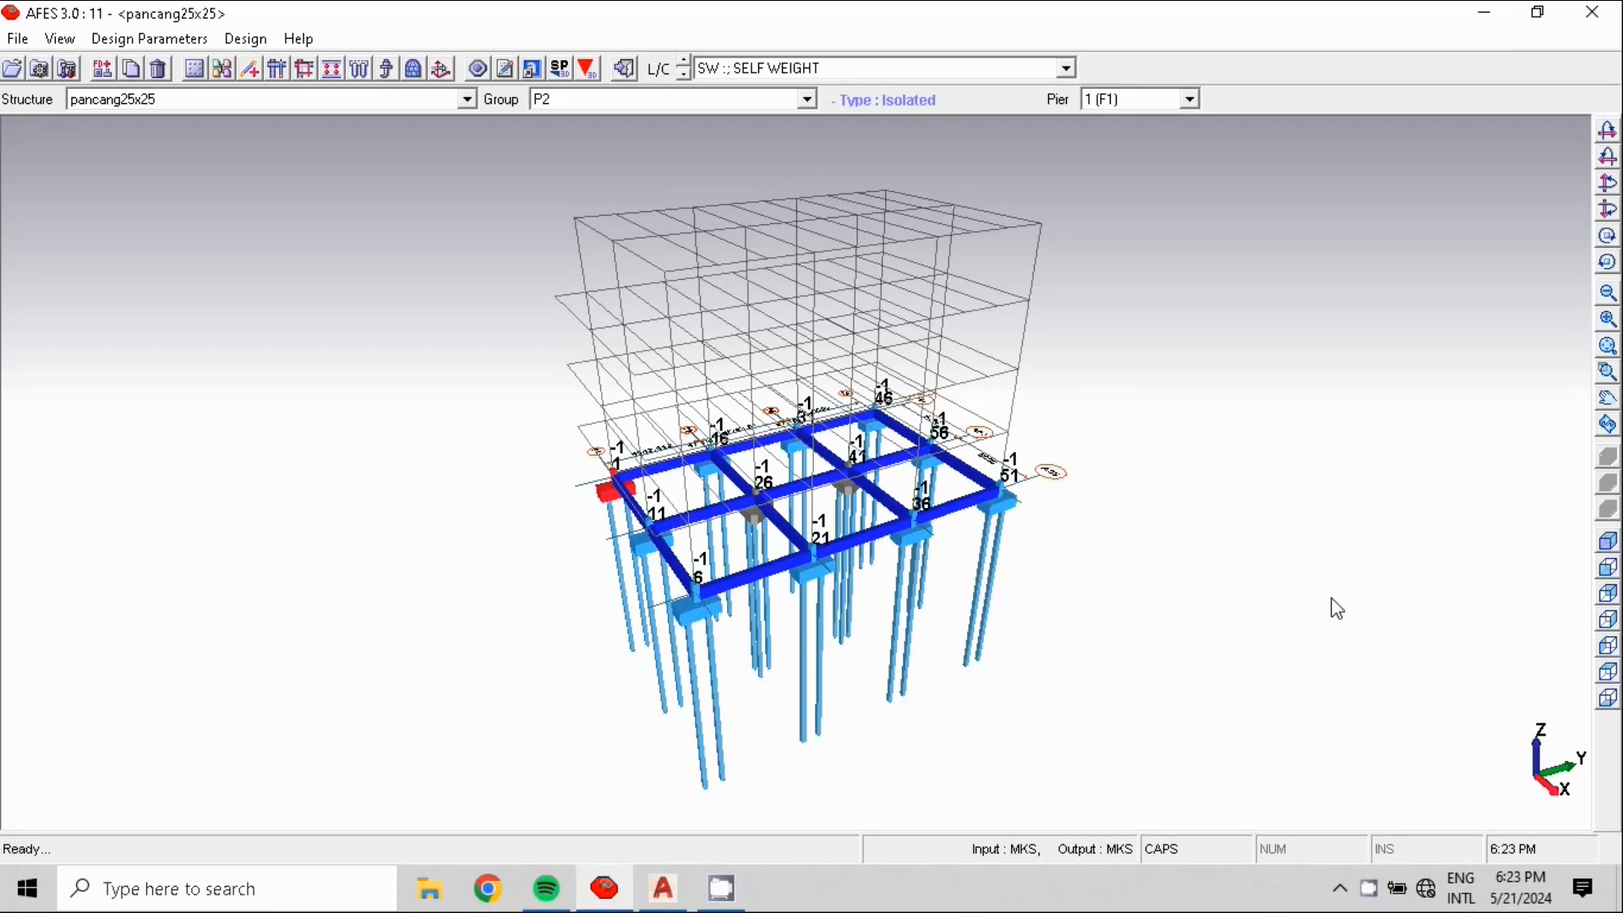
pyautogui.click(534, 72)
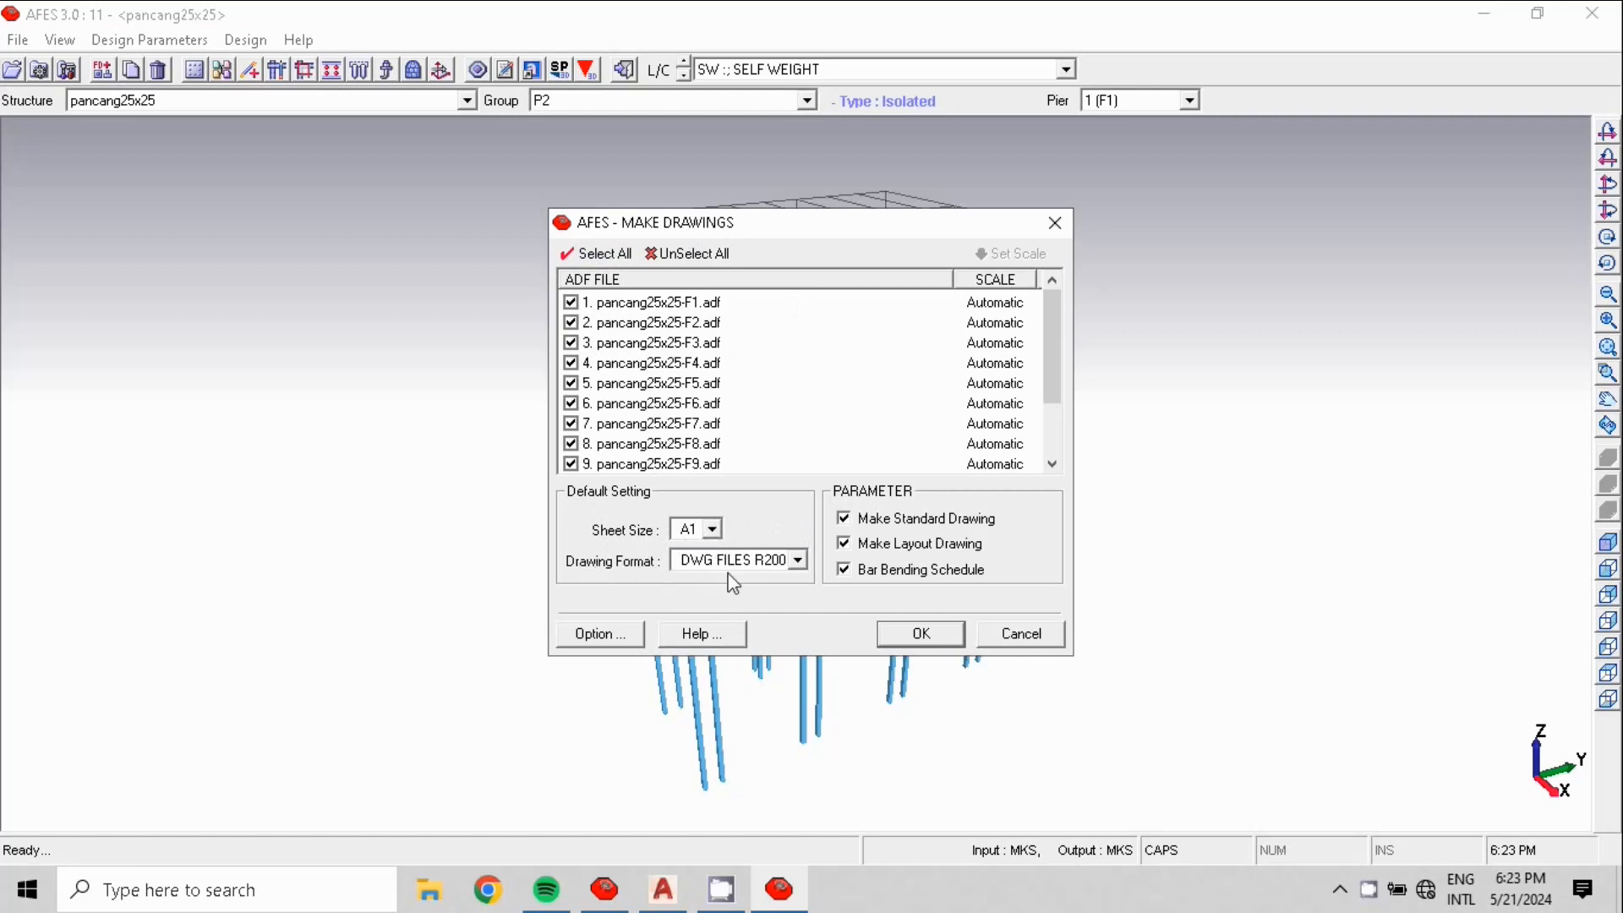
pyautogui.click(933, 641)
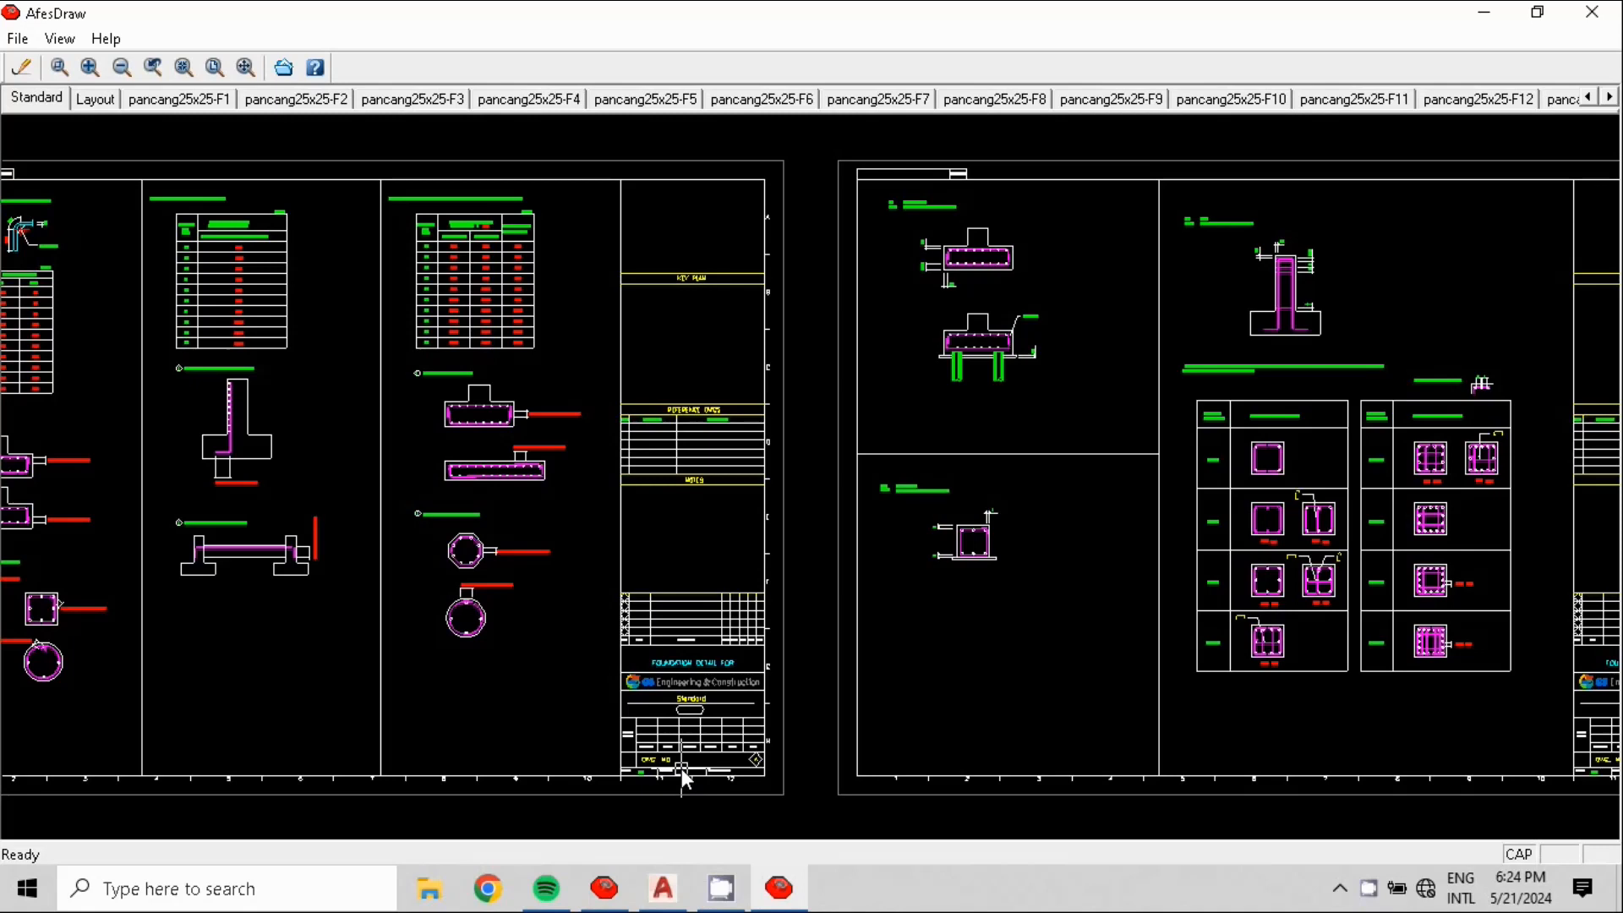
# - Examine the standard detail sheets and the foundation arrangement plan with its title and scale on the Layout sheet
pyautogui.scroll(-2, 745, 526)
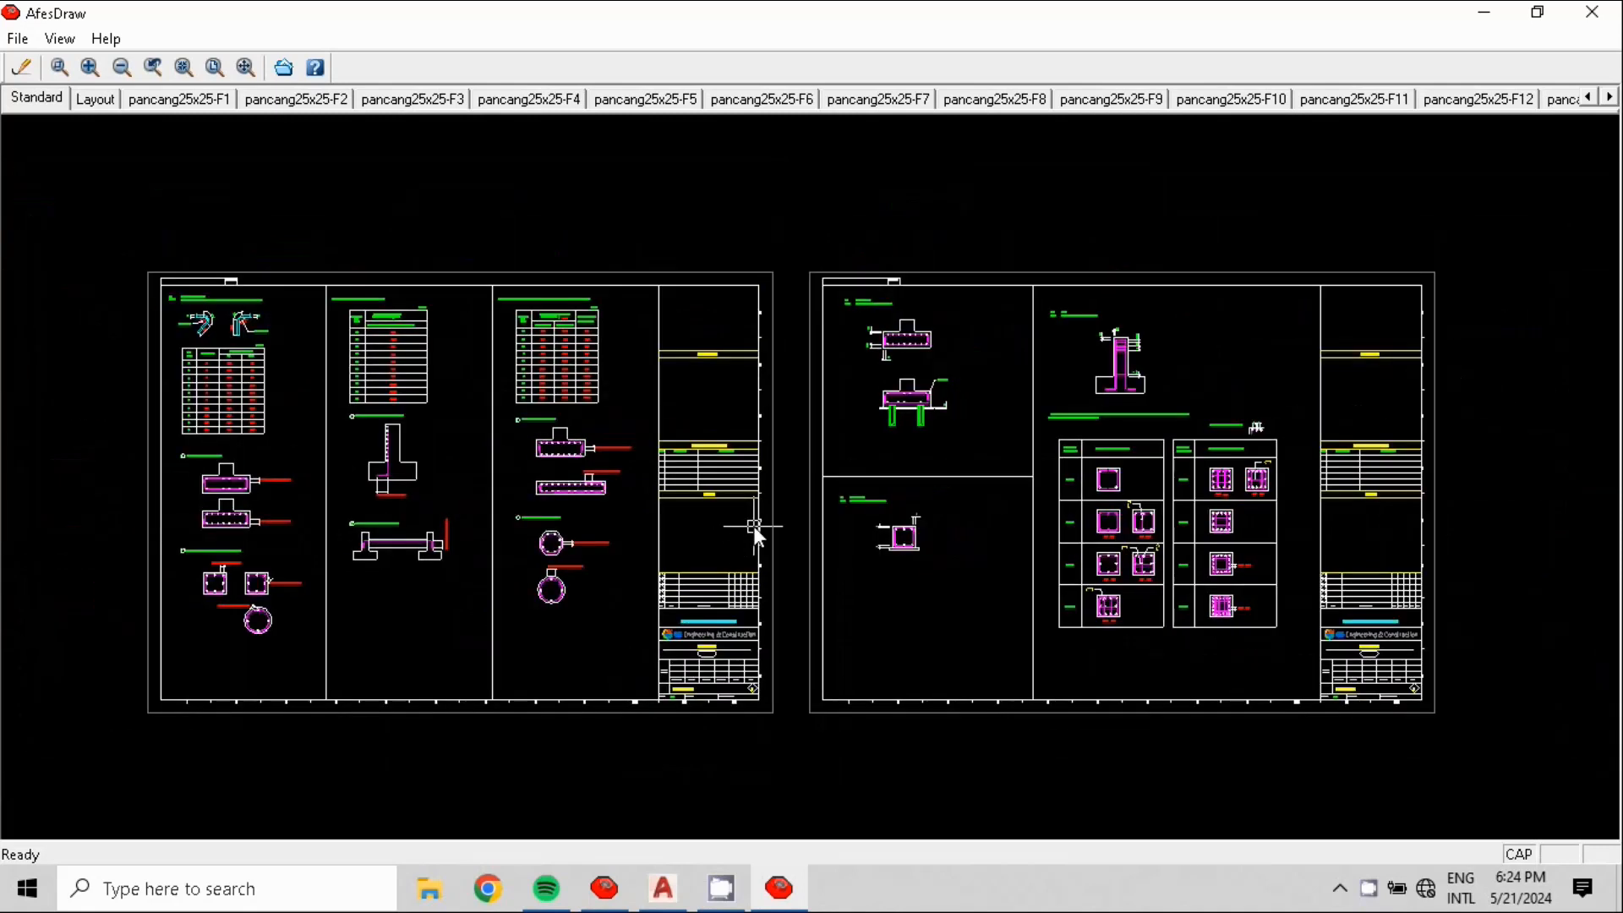
pyautogui.scroll(2, 415, 516)
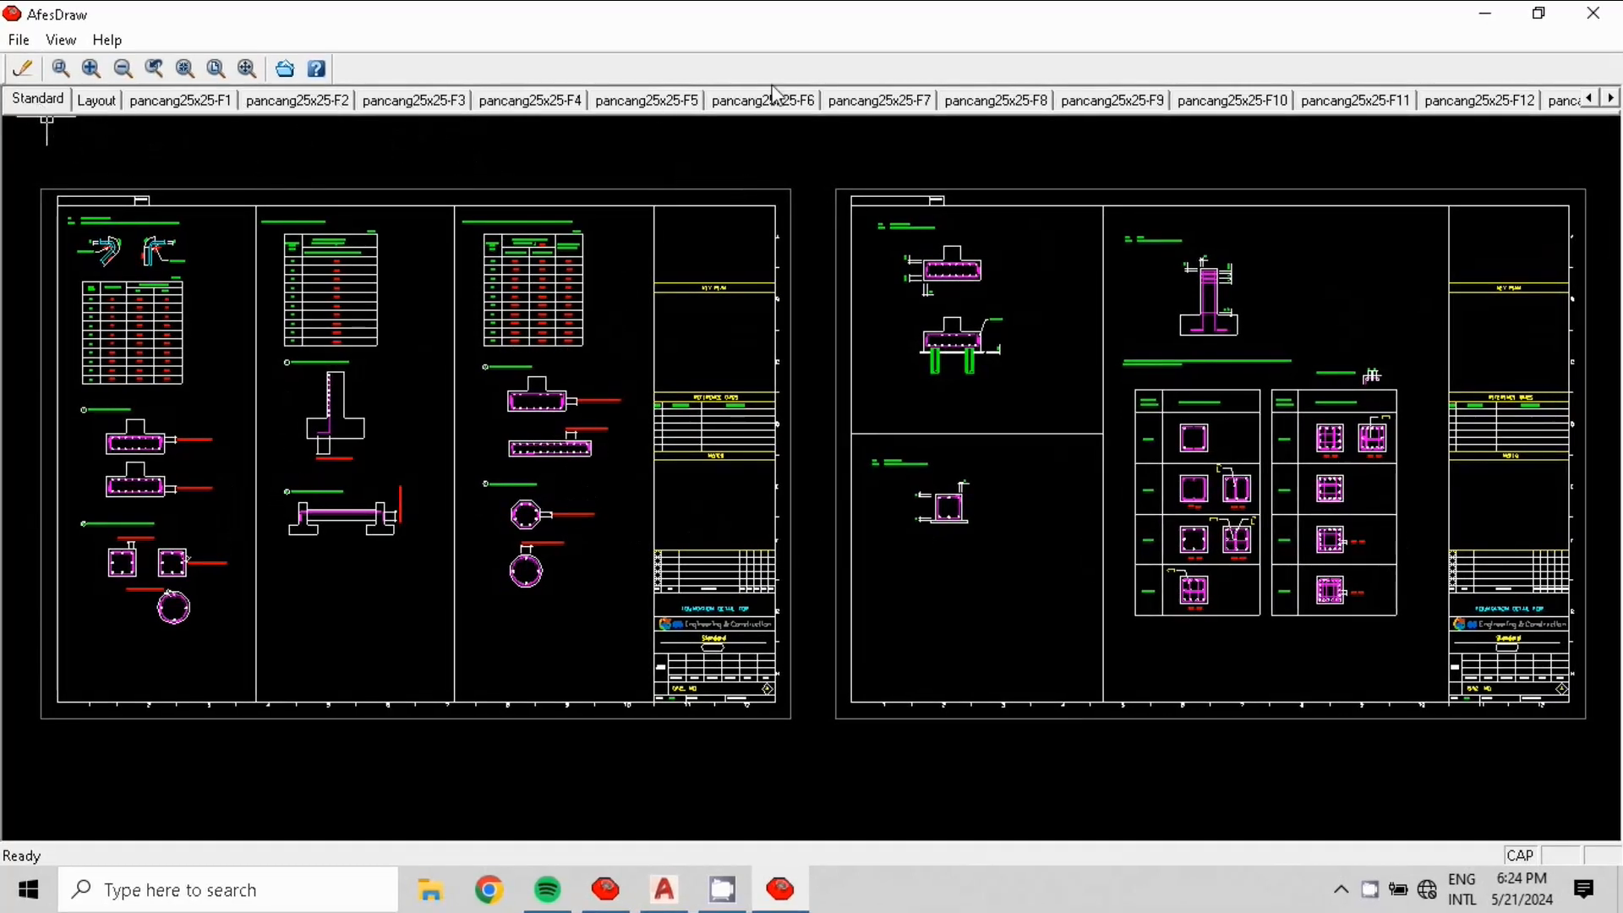
pyautogui.click(85, 102)
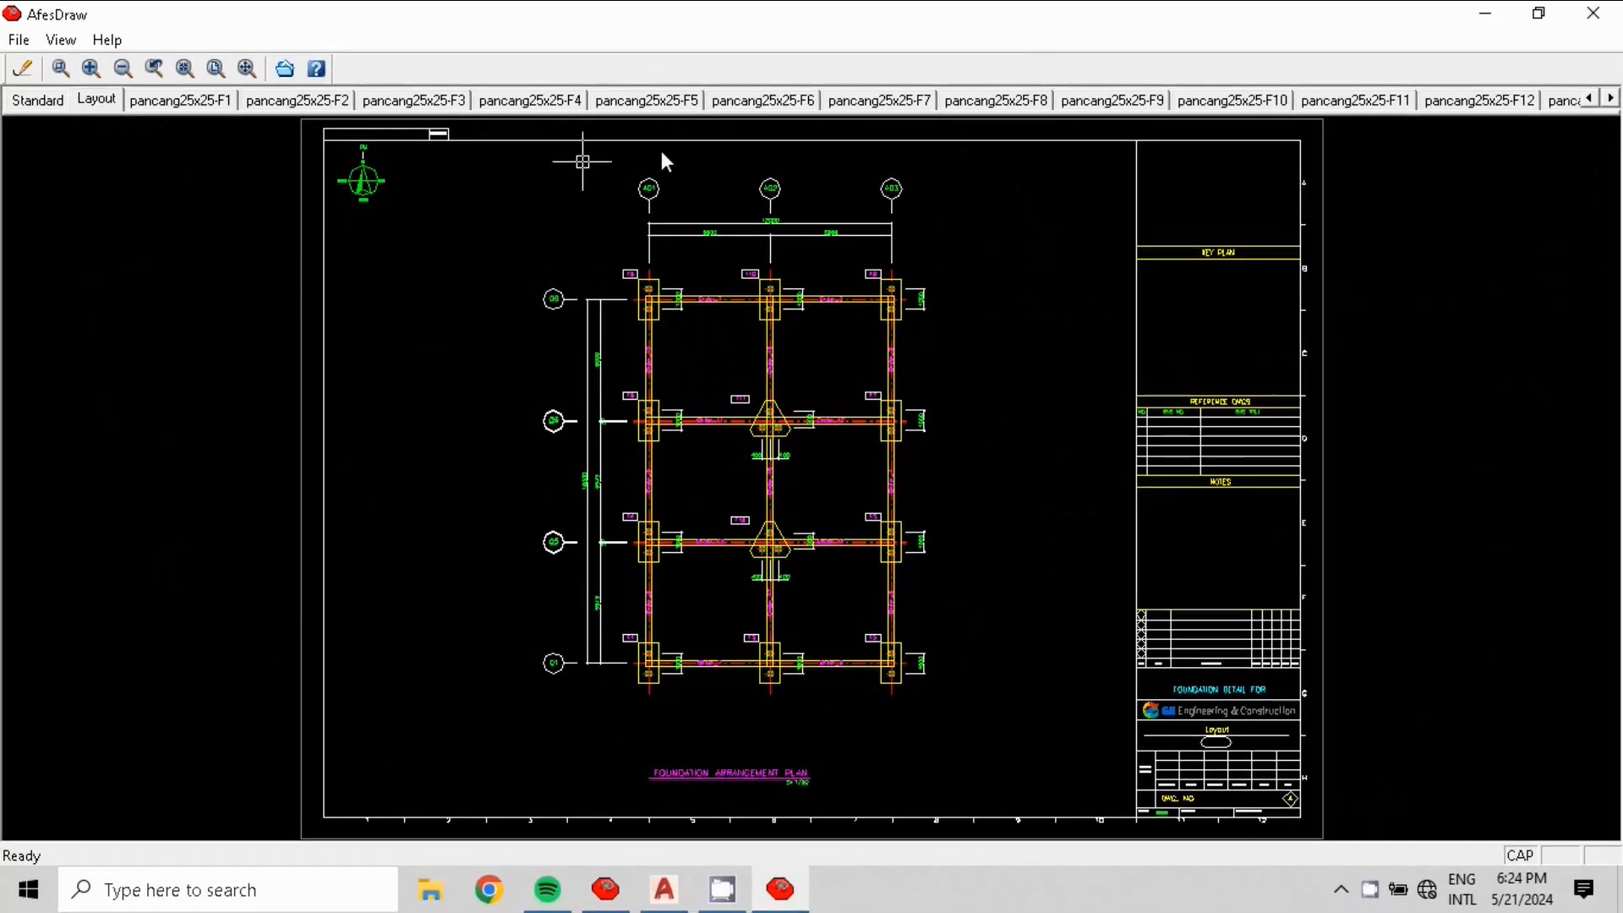
pyautogui.scroll(2, 724, 740)
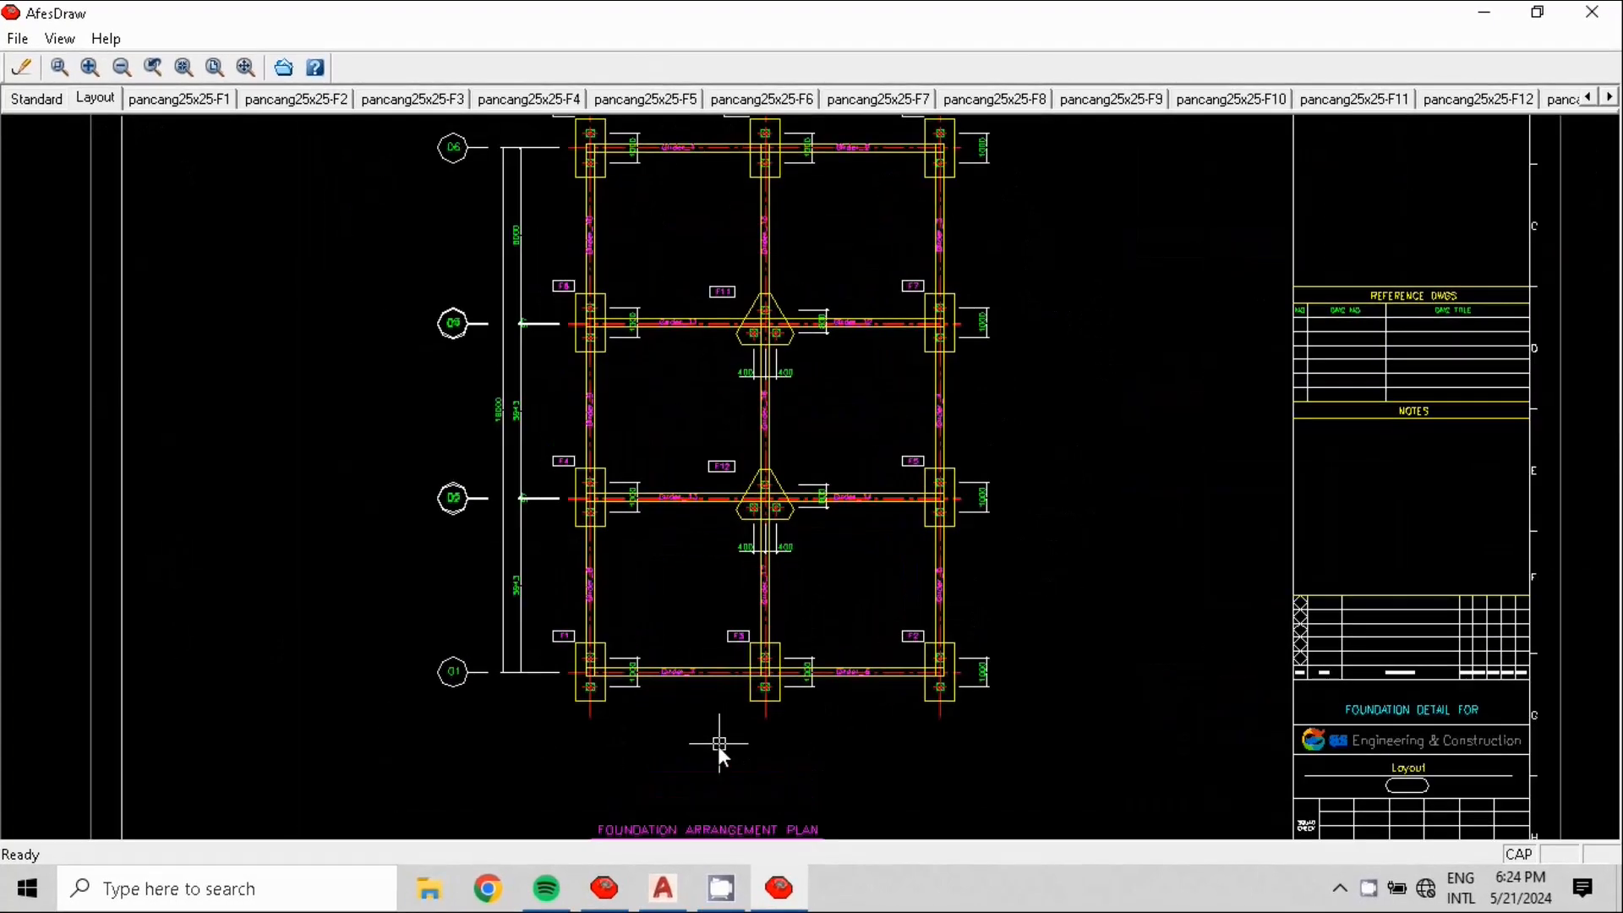
pyautogui.scroll(-4, 676, 538)
pyautogui.moveTo(712, 562); pyautogui.dragTo(705, 650, button='middle')
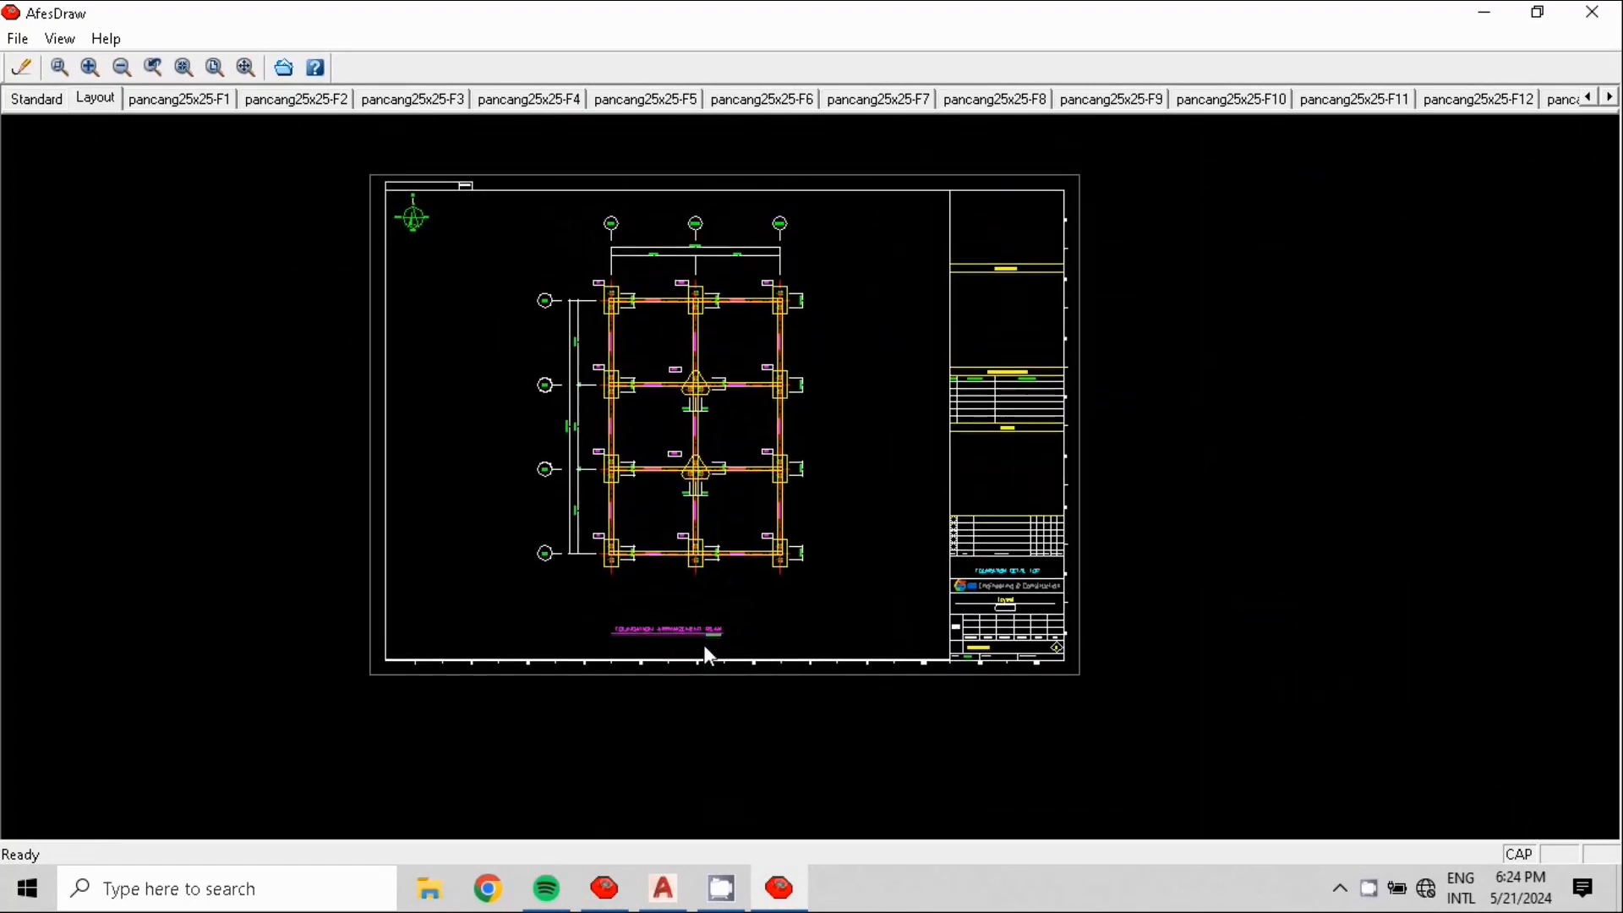
pyautogui.scroll(5, 696, 592)
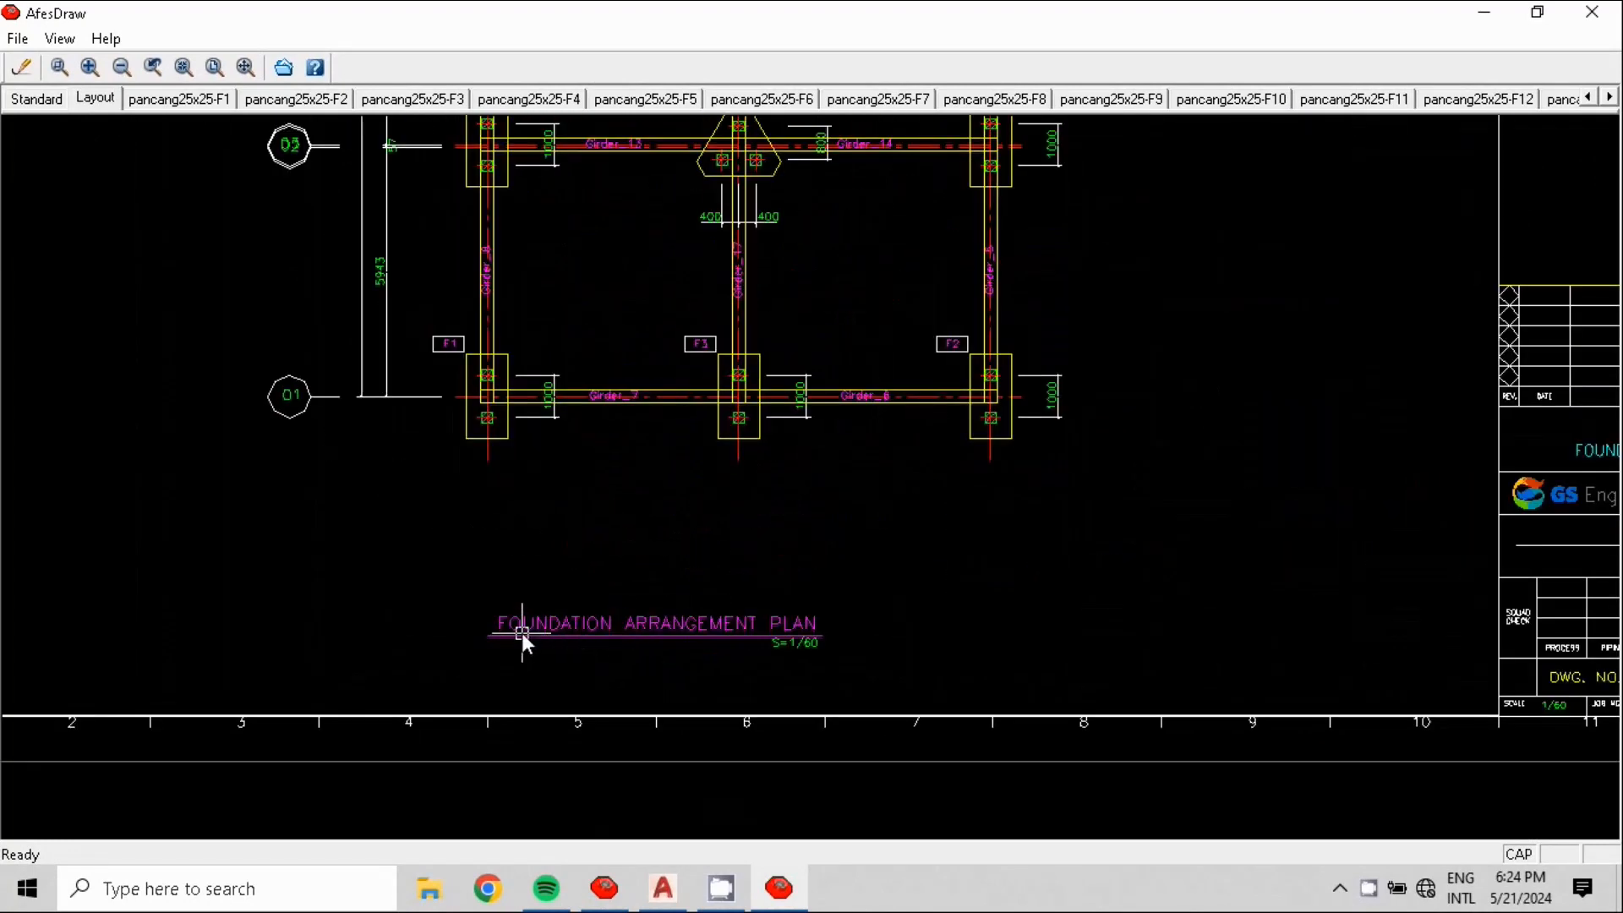
pyautogui.scroll(4, 520, 633)
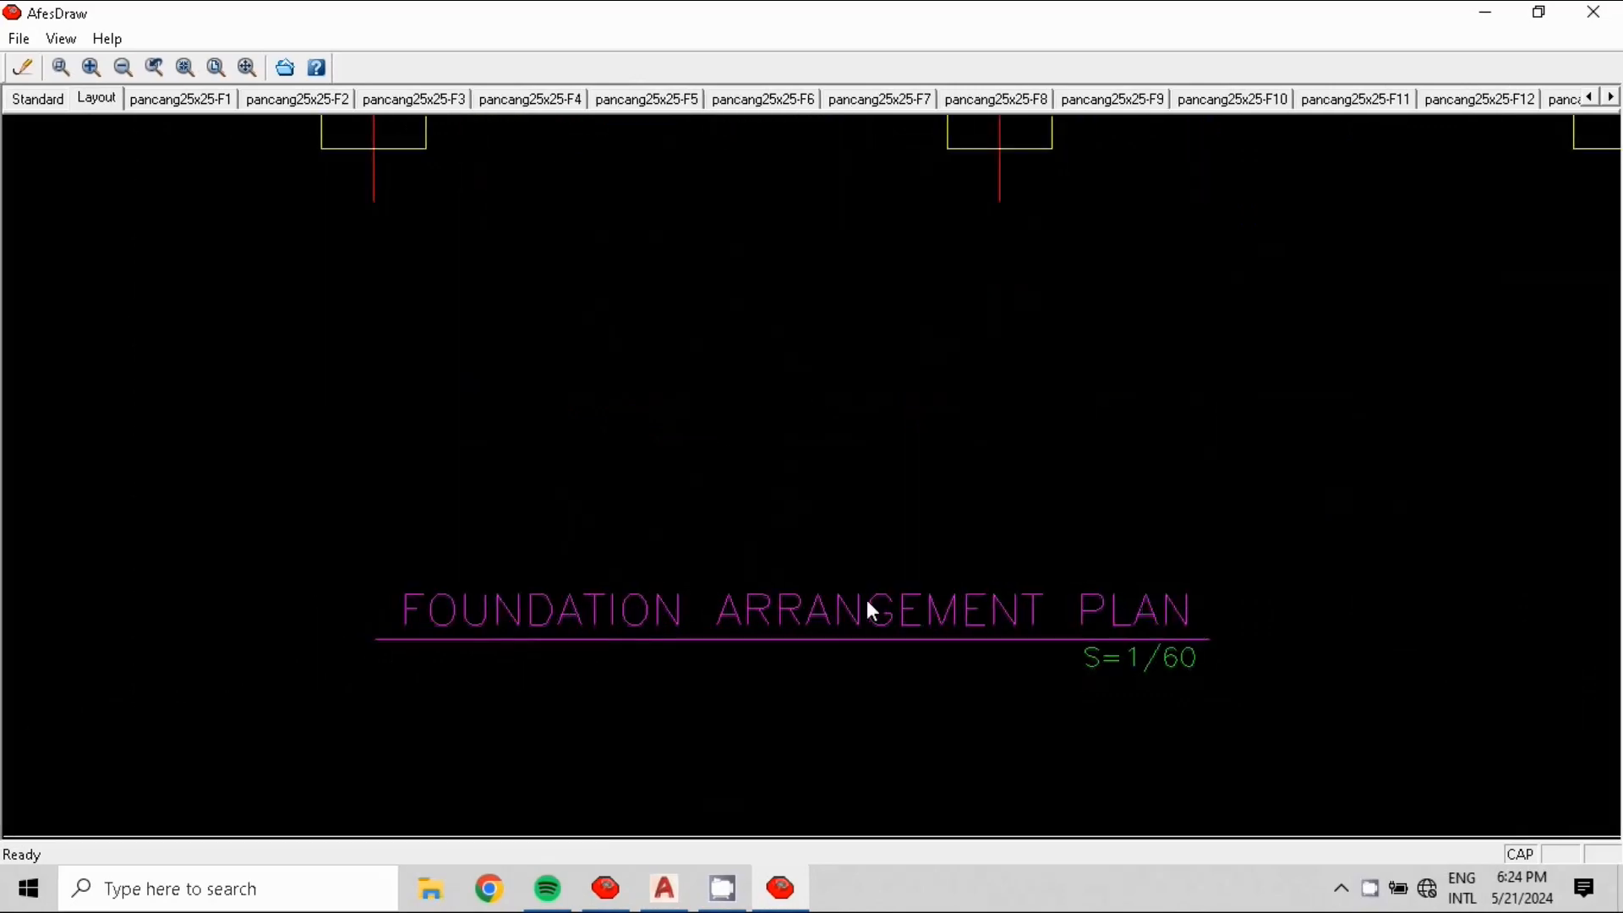
pyautogui.scroll(-3, 866, 600)
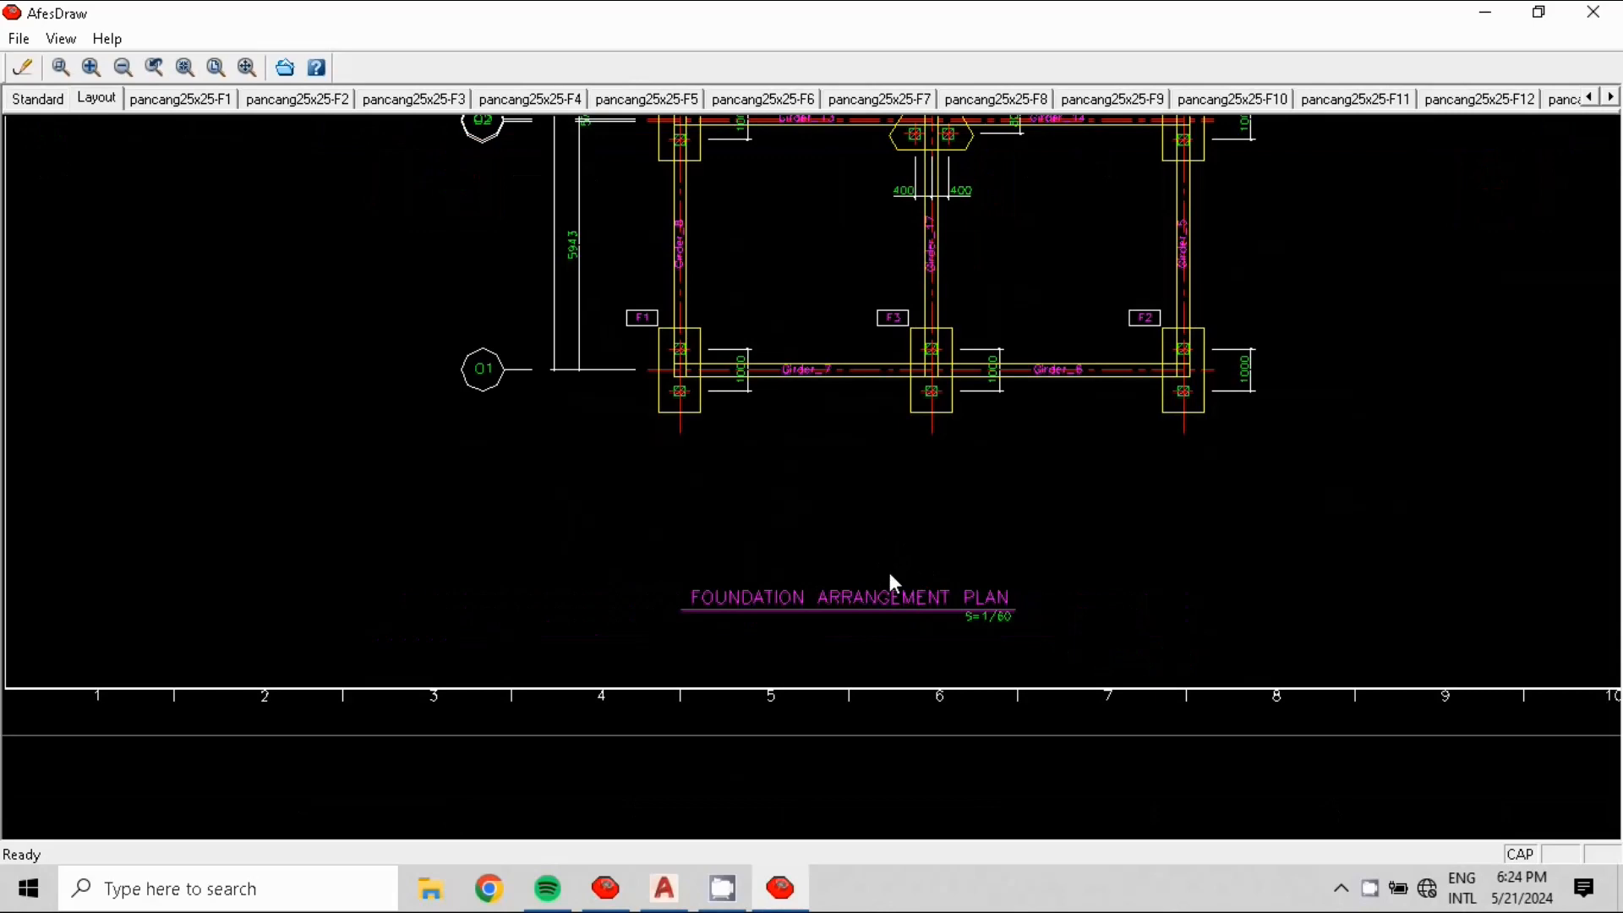
pyautogui.scroll(-5, 892, 575)
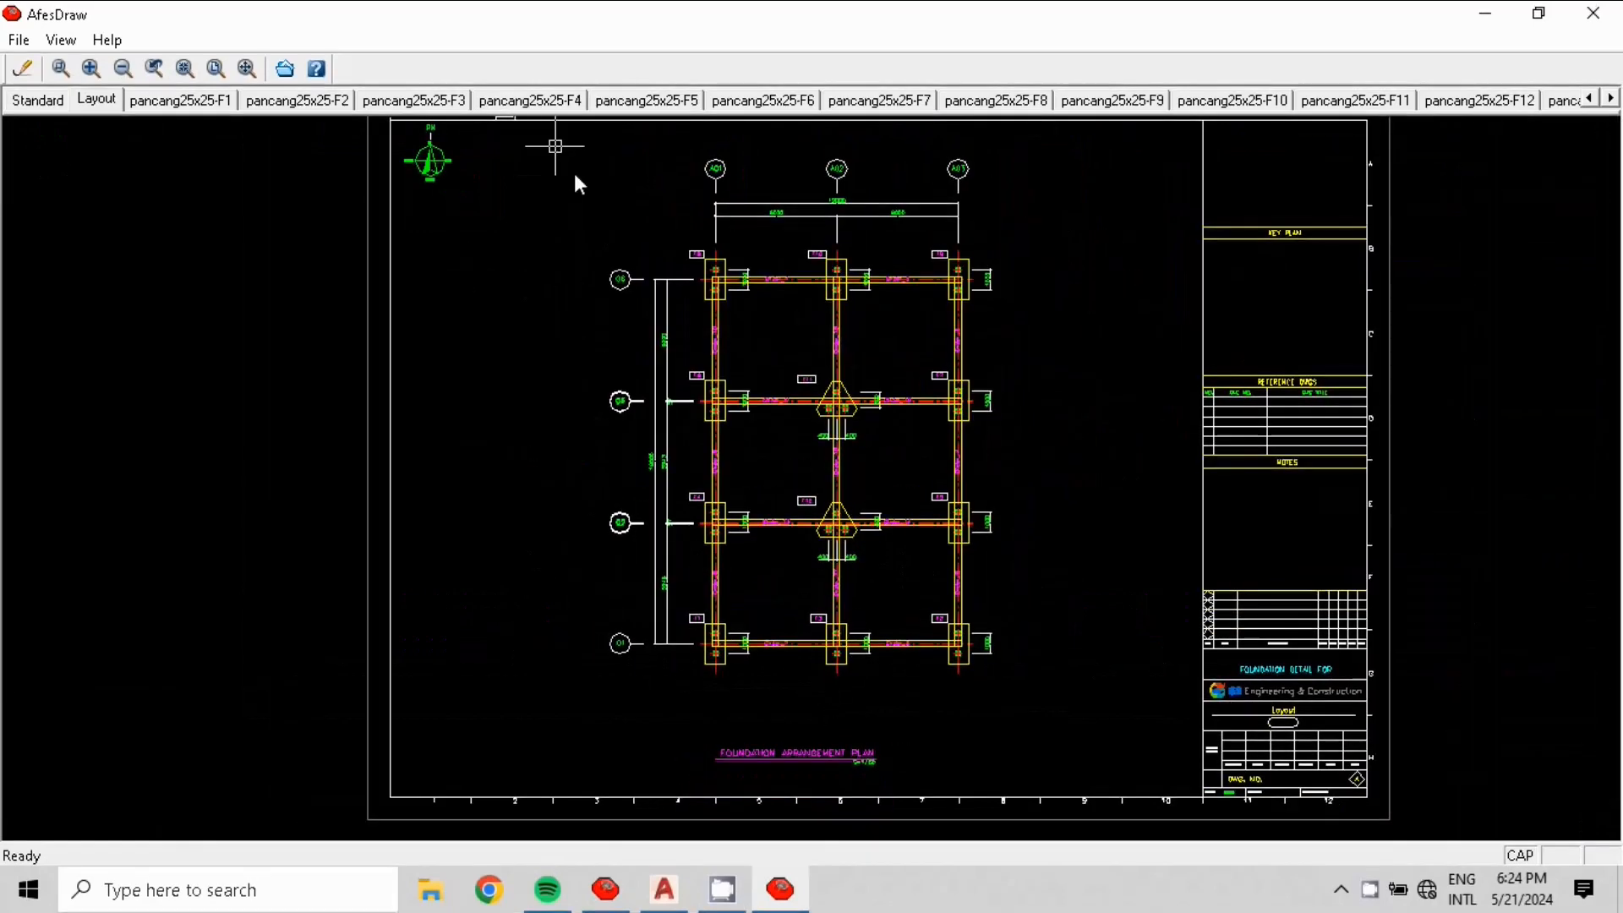
pyautogui.scroll(-1, 761, 369)
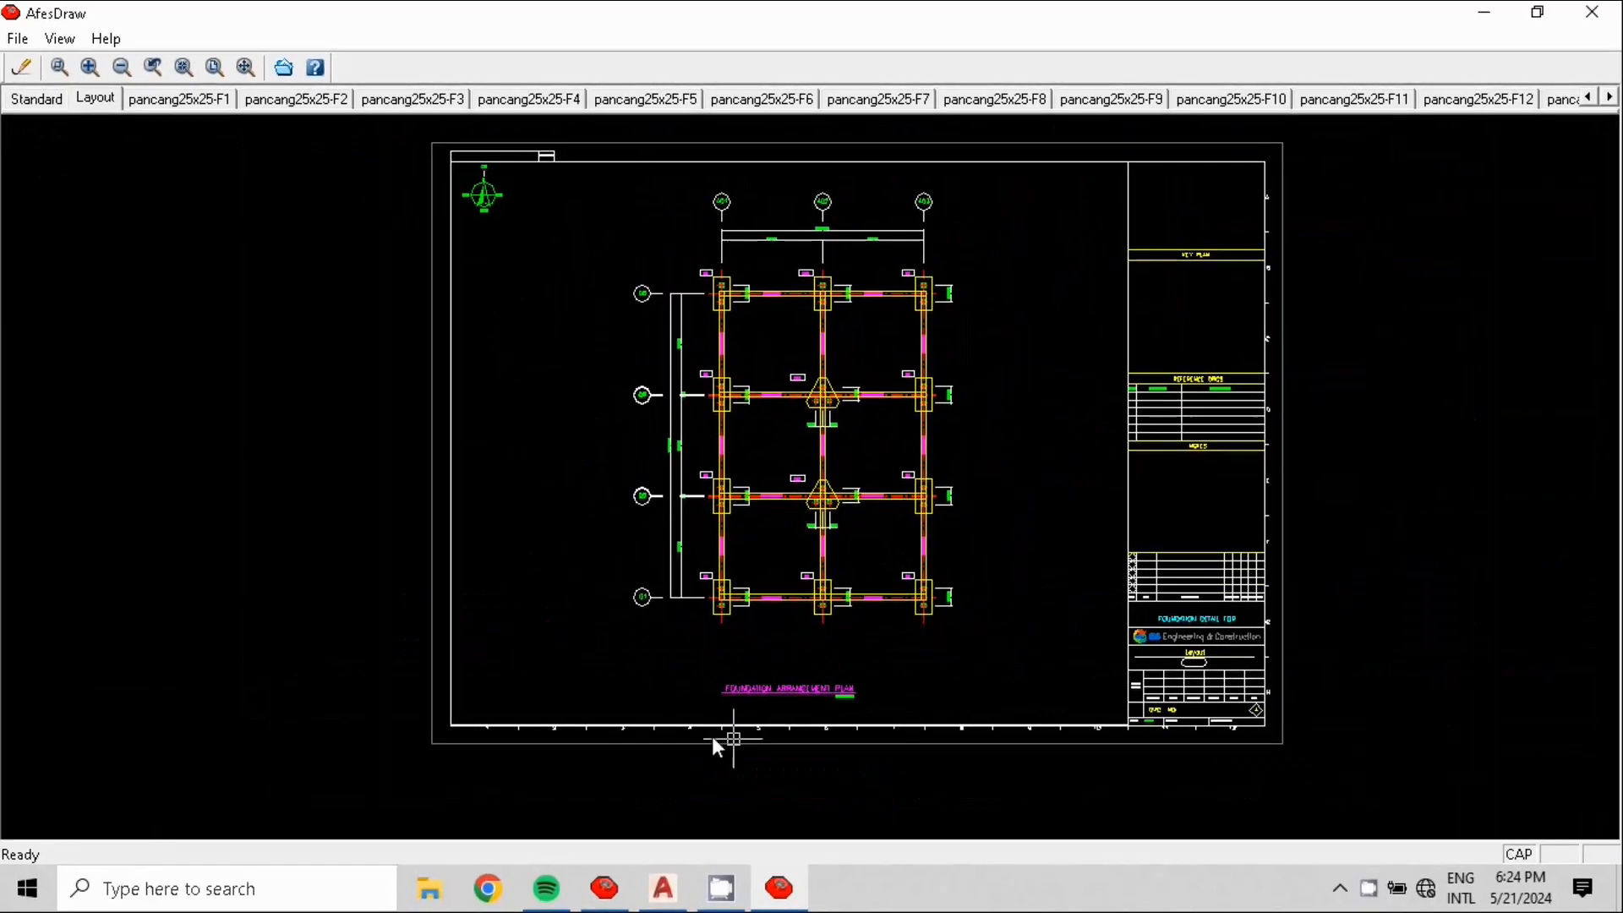
# - Examine the Layout sheet's title block, including the key plan, reference drawings and notes areas, and view the whole sheet again
pyautogui.scroll(2, 1101, 419)
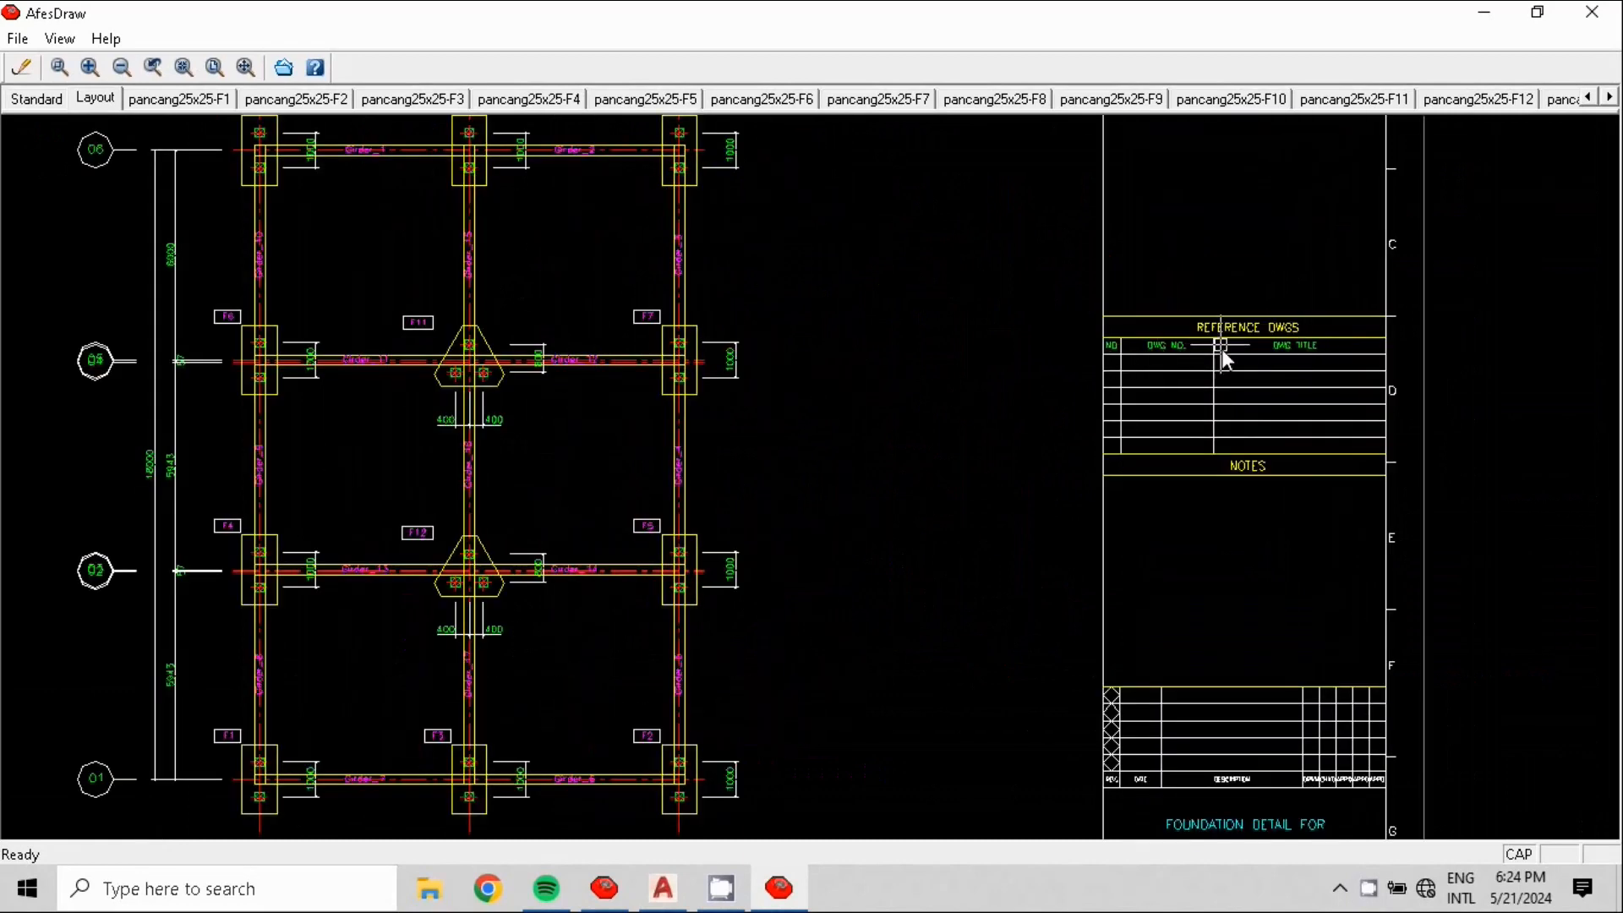
pyautogui.moveTo(1226, 355); pyautogui.dragTo(748, 632, button='middle')
pyautogui.scroll(3, 785, 478)
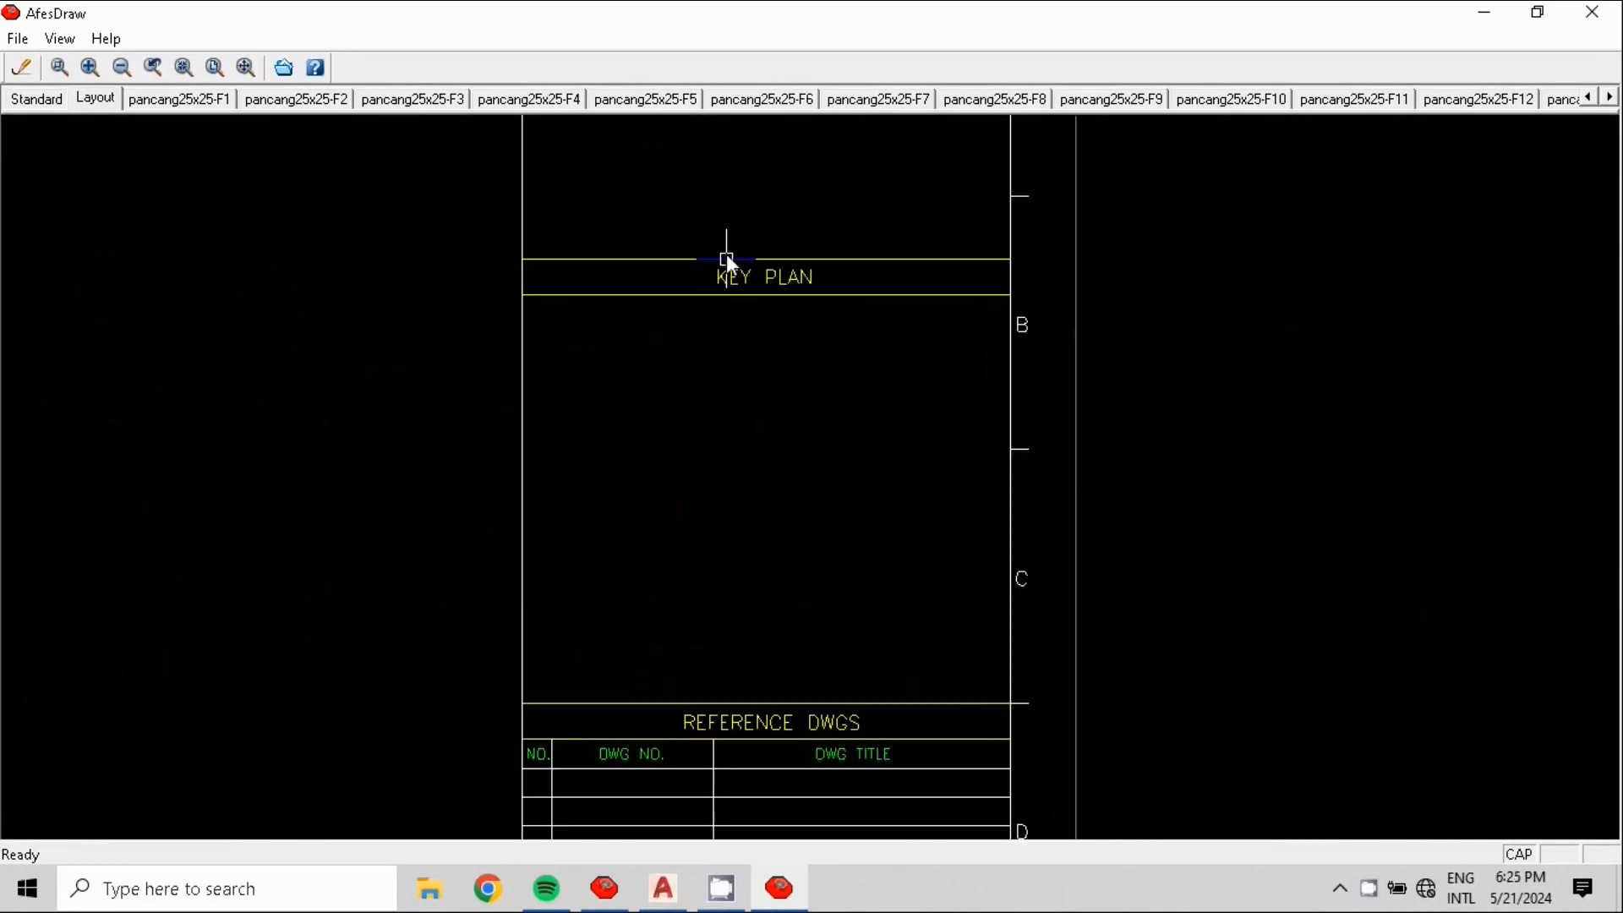
pyautogui.moveTo(771, 764); pyautogui.dragTo(1080, 489, button='middle')
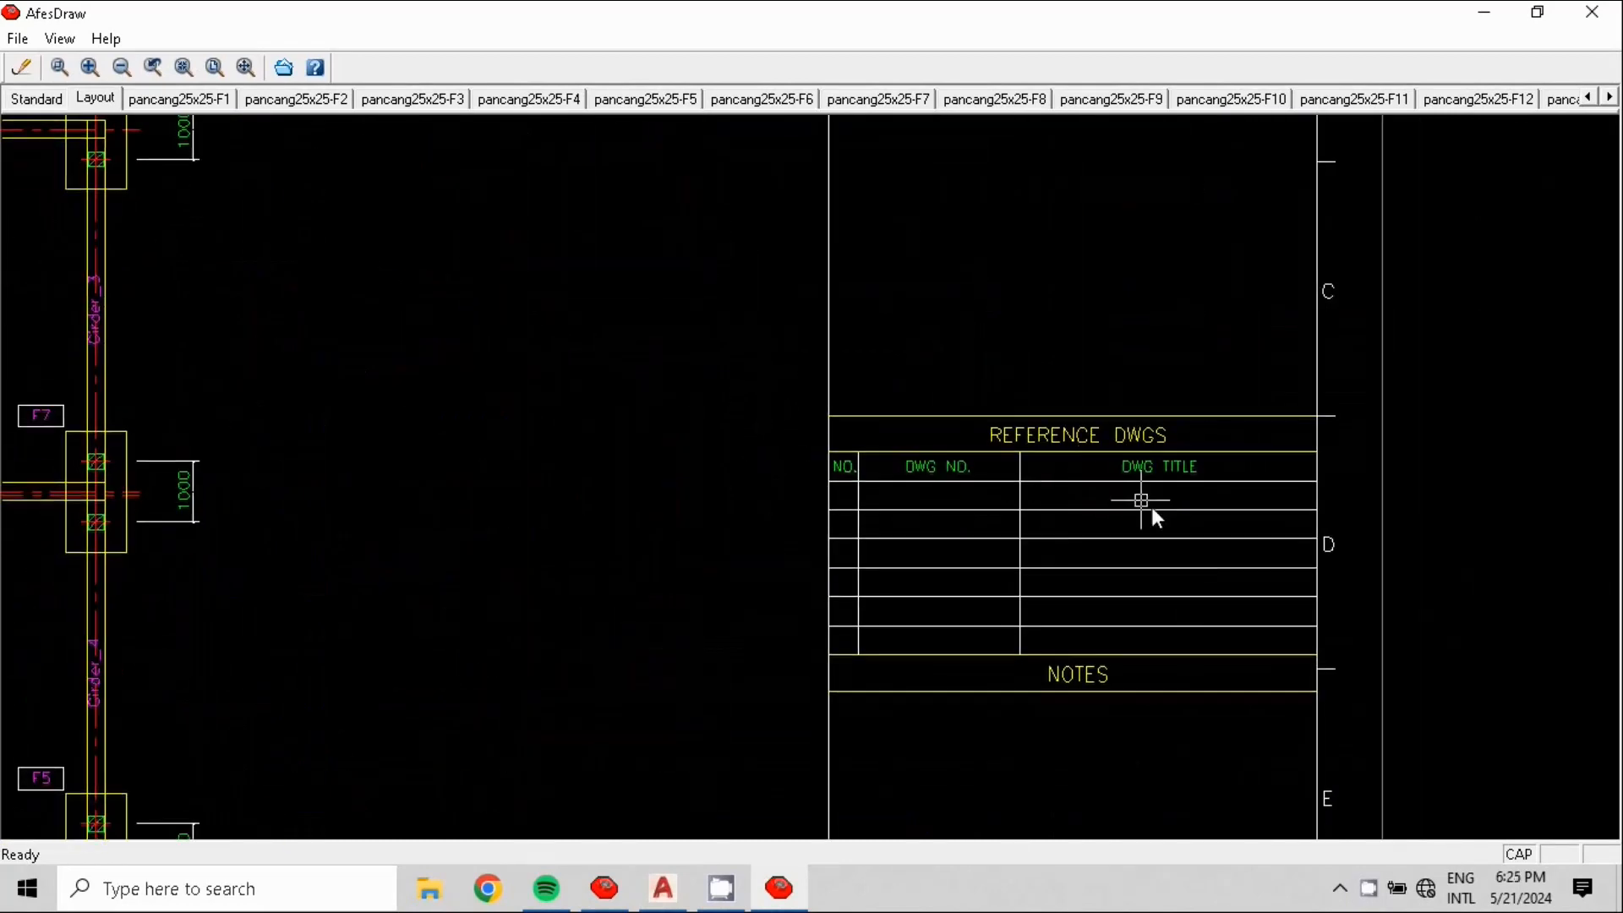
pyautogui.scroll(-2, 1159, 674)
pyautogui.scroll(-2, 756, 531)
pyautogui.moveTo(754, 536)
pyautogui.mouseDown(button='middle')
pyautogui.moveTo(1337, 416)
pyautogui.moveTo(627, 515)
pyautogui.moveTo(517, 423)
pyautogui.moveTo(549, 313)
pyautogui.mouseUp(button='middle')
pyautogui.scroll(-2, 668, 509)
pyautogui.moveTo(860, 500)
pyautogui.mouseDown(button='middle')
pyautogui.moveTo(854, 664)
pyautogui.moveTo(868, 697)
pyautogui.mouseUp(button='middle')
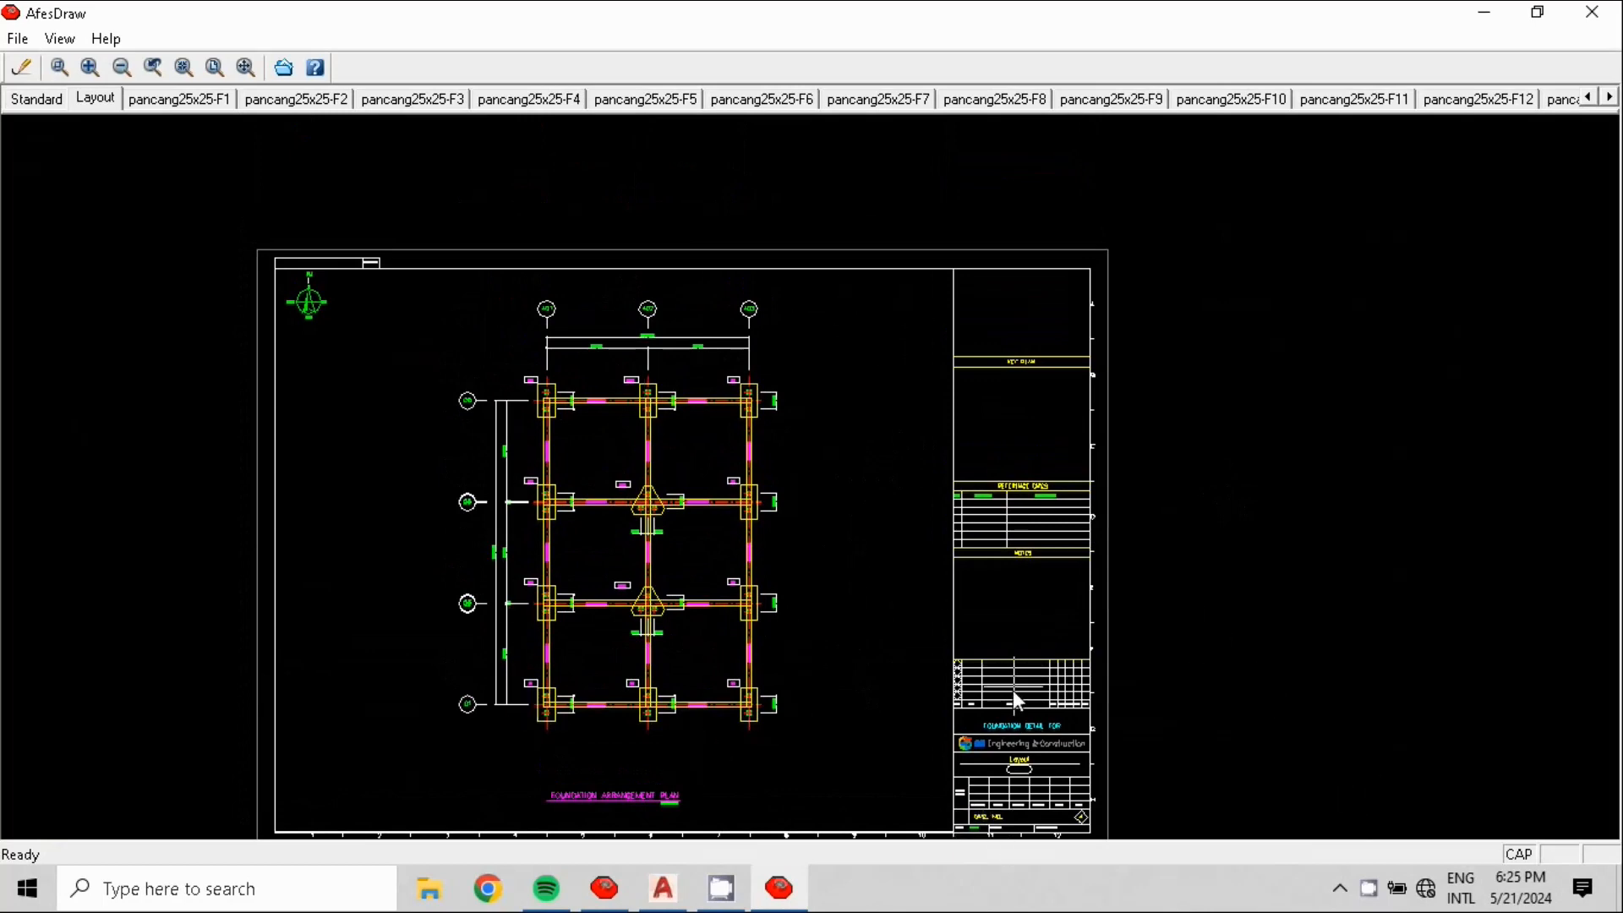
pyautogui.moveTo(1001, 562); pyautogui.dragTo(1091, 453, button='middle')
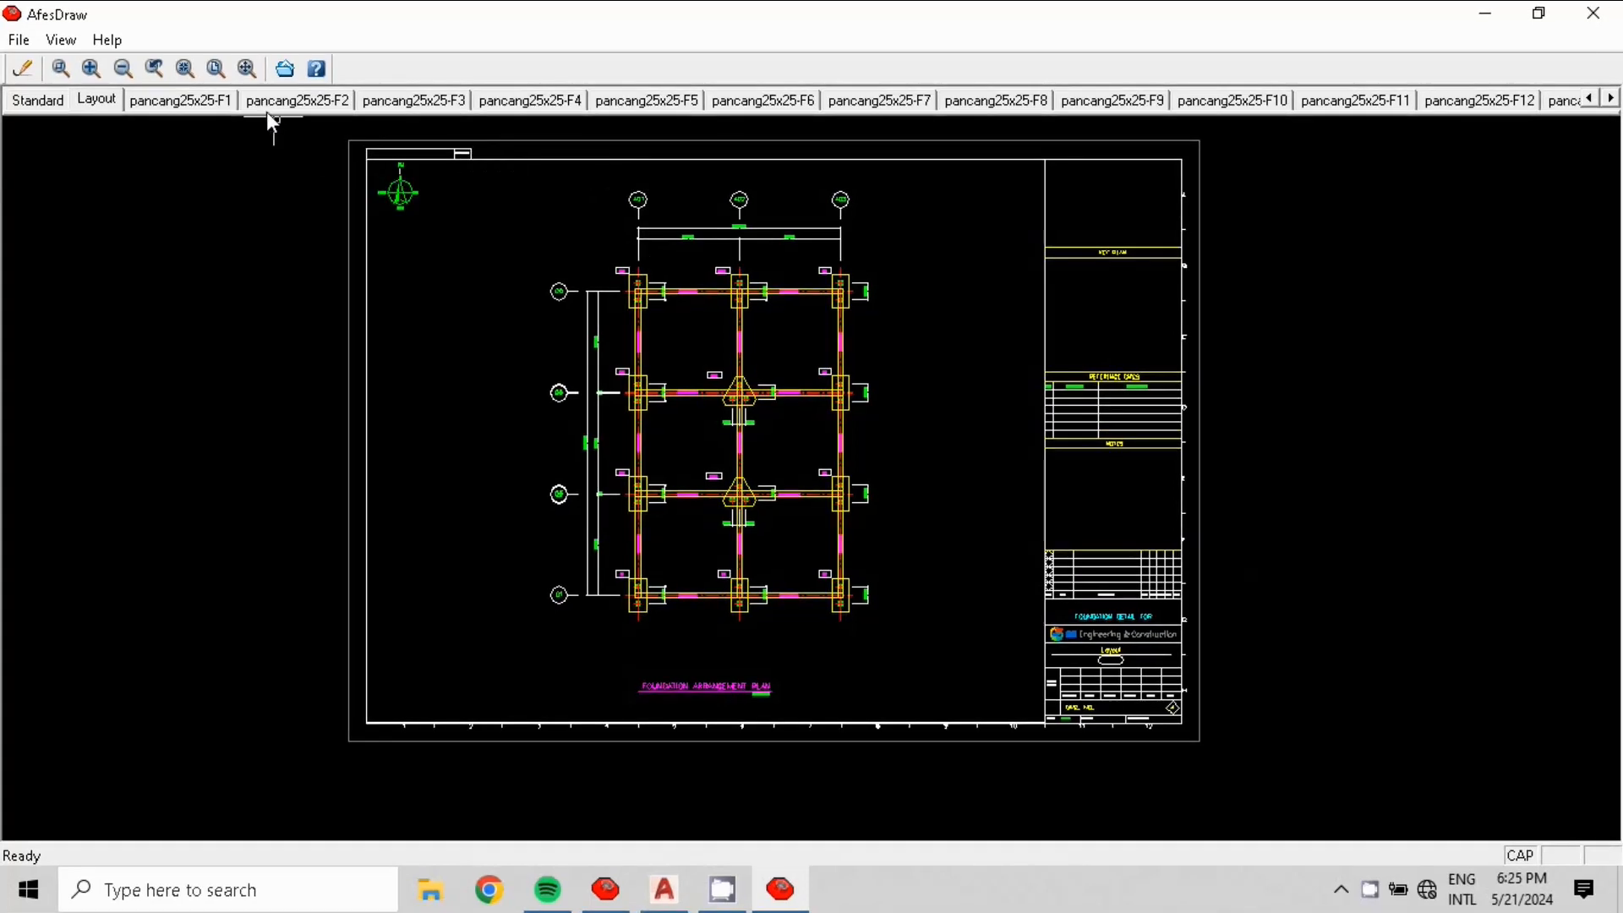
pyautogui.moveTo(798, 388)
pyautogui.mouseDown(button='middle')
pyautogui.moveTo(805, 453)
pyautogui.moveTo(771, 399)
pyautogui.mouseUp(button='middle')
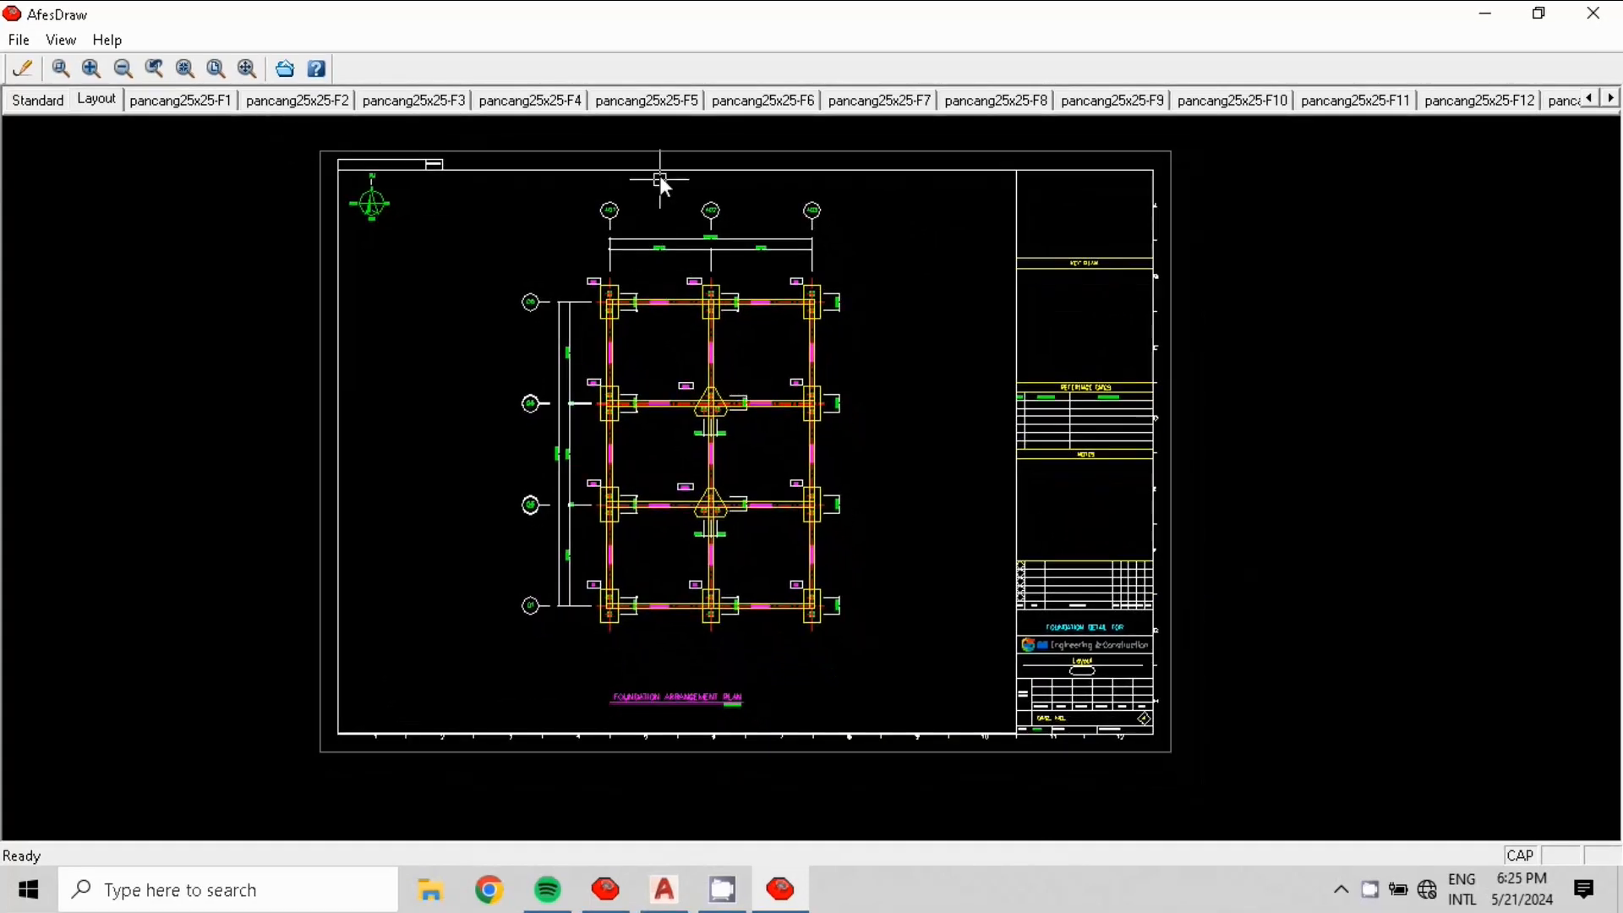
# - Examine the plan, pile arrangement, section and pier detail on the pancang25x25-F1 sheet
pyautogui.click(173, 102)
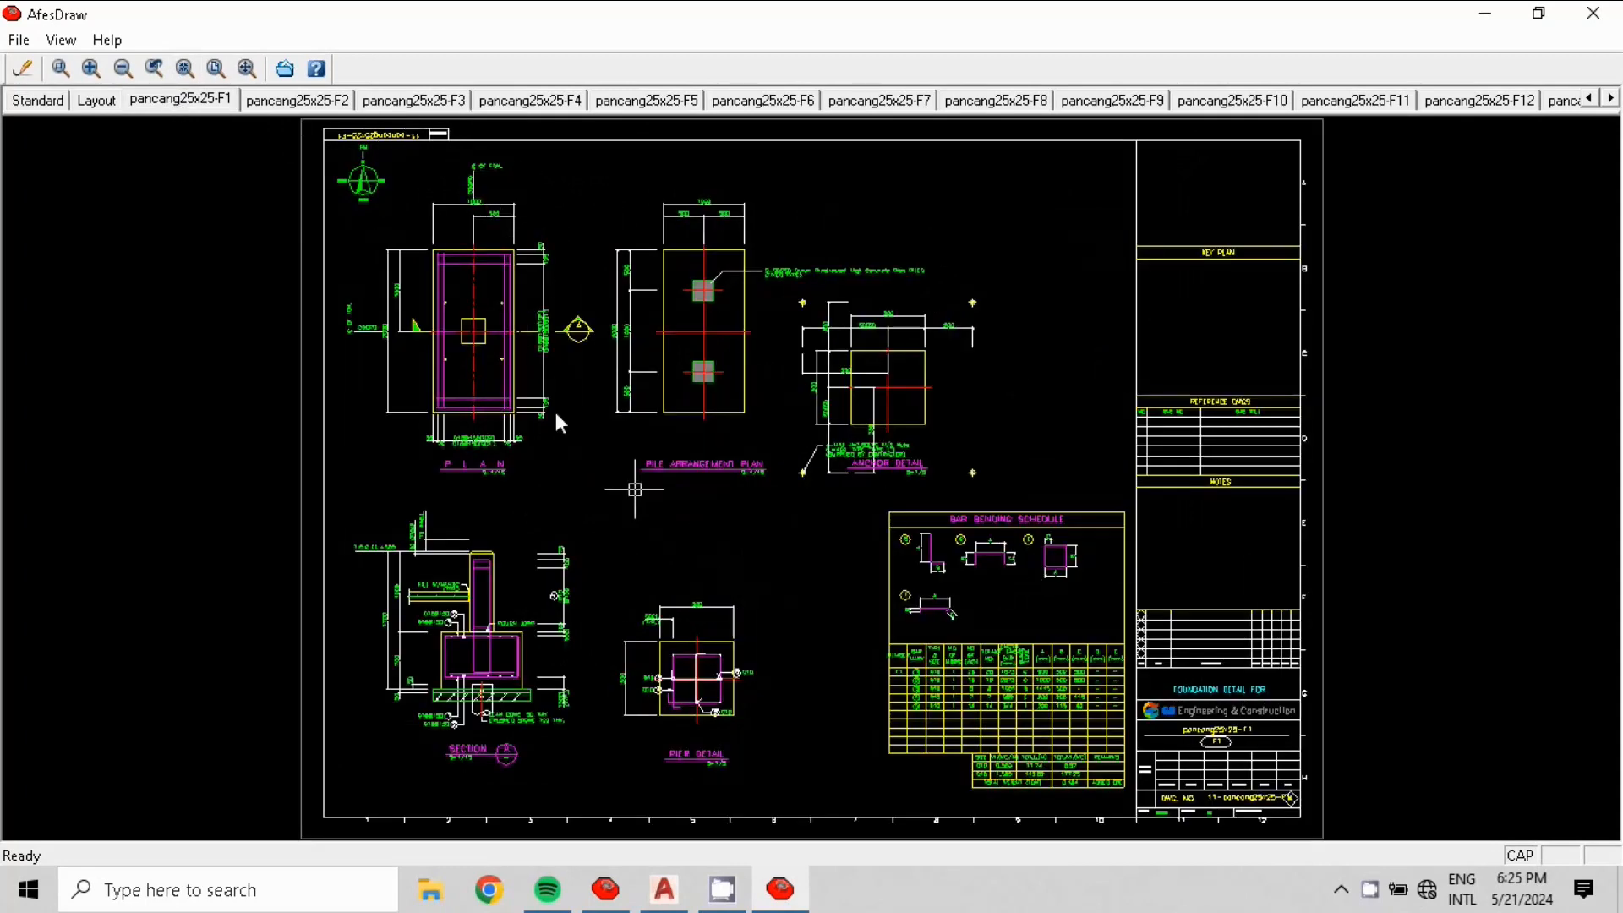
pyautogui.scroll(5, 455, 366)
pyautogui.scroll(-3, 531, 396)
pyautogui.scroll(-3, 535, 403)
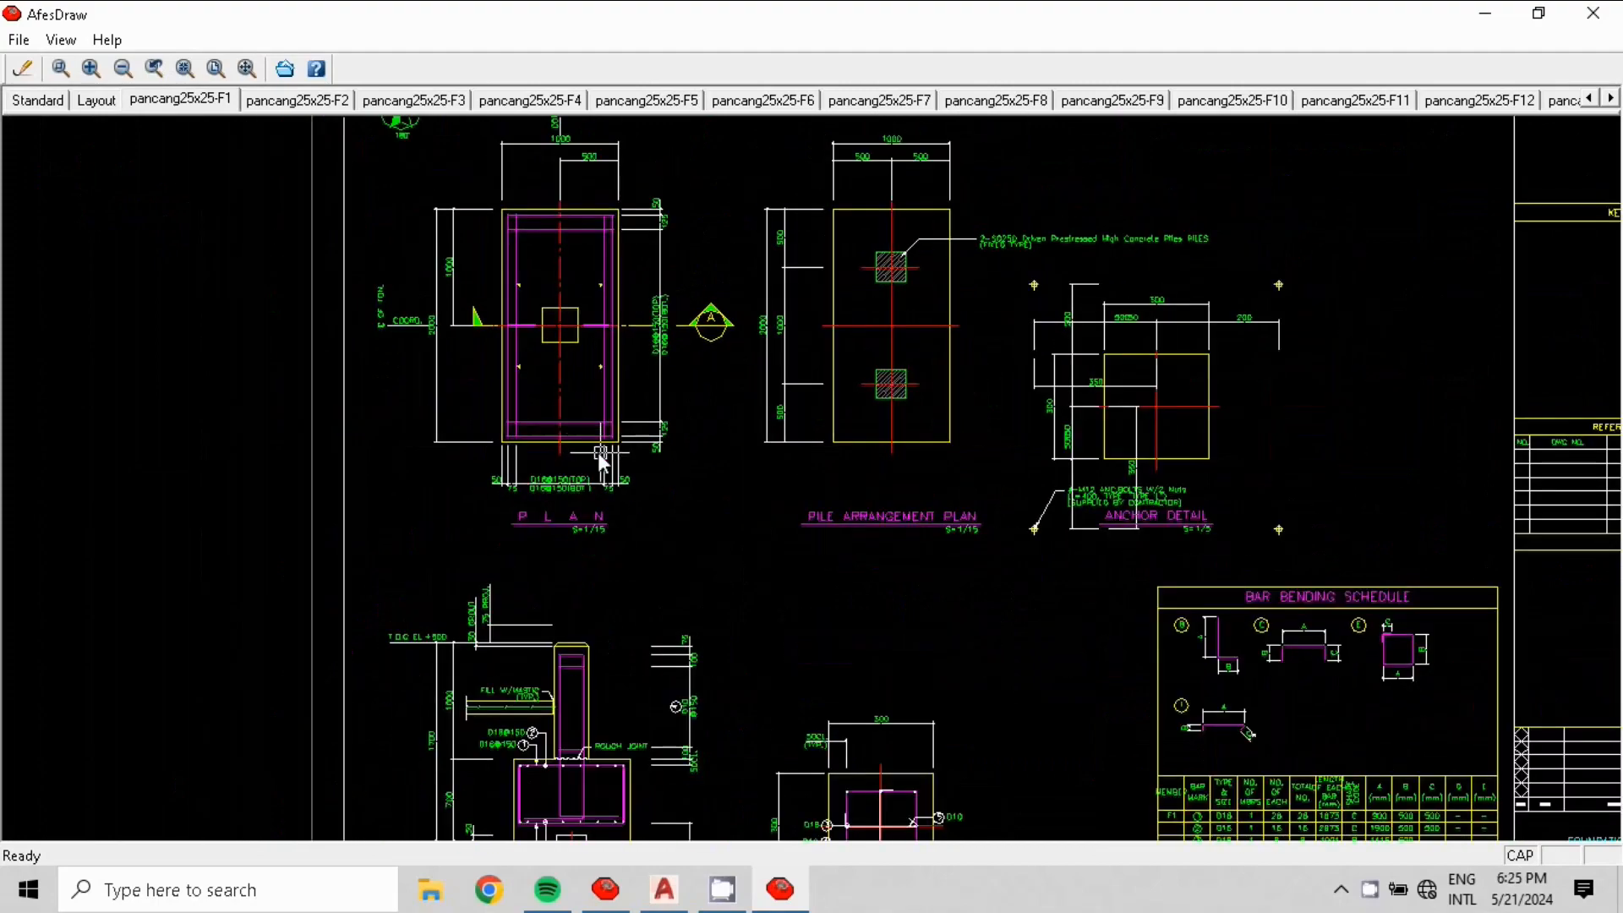
pyautogui.moveTo(583, 436); pyautogui.dragTo(454, 407, button='middle')
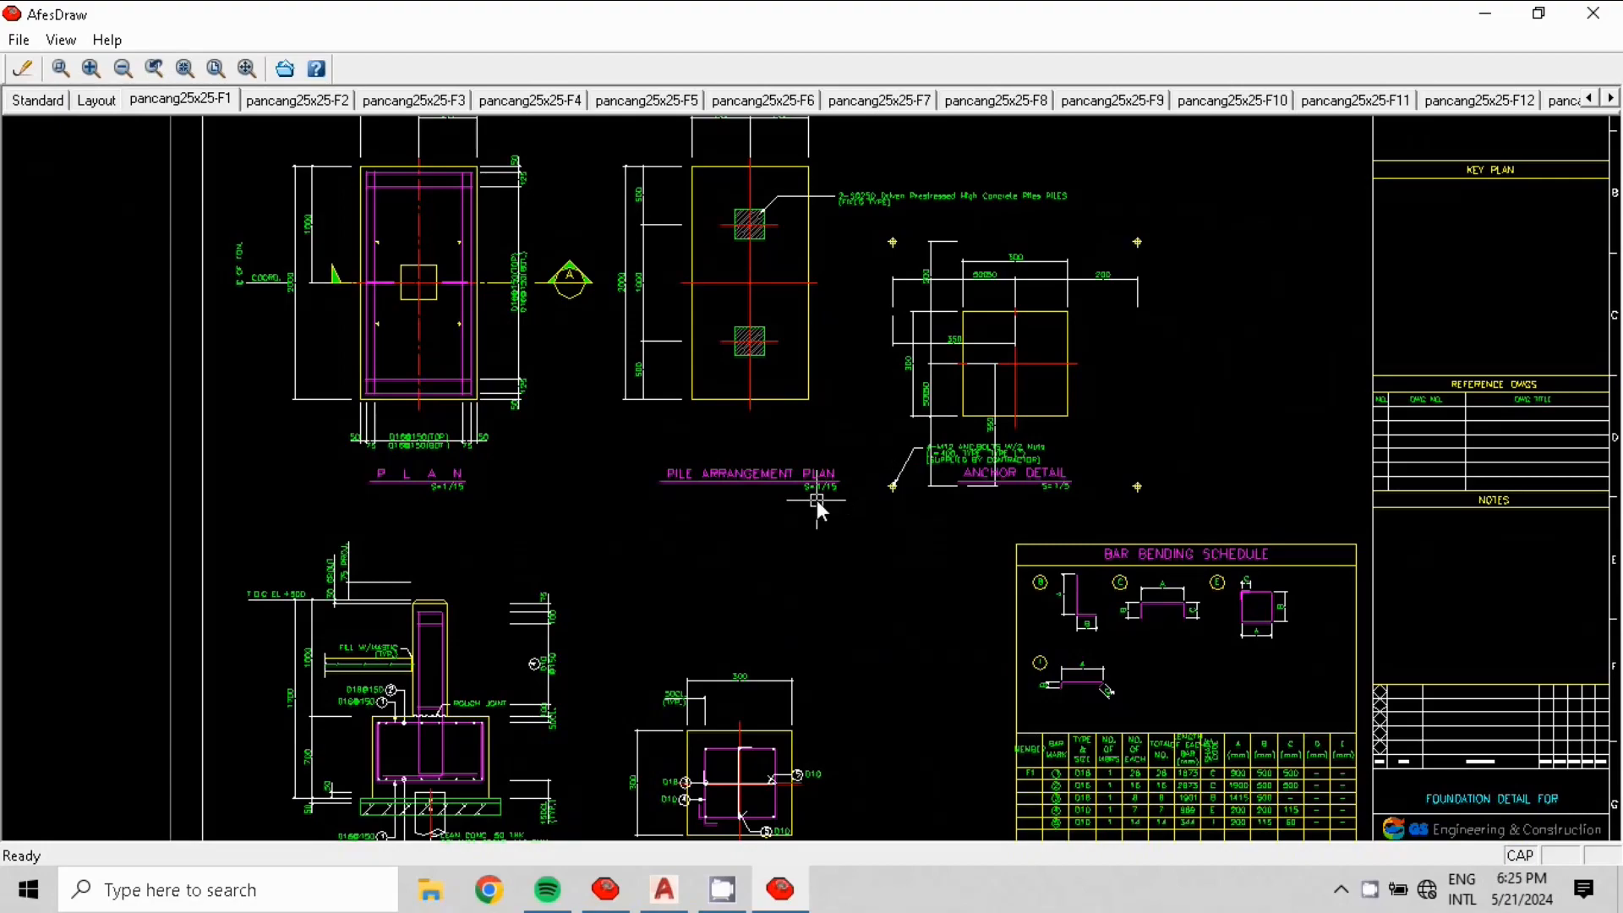
pyautogui.scroll(6, 453, 597)
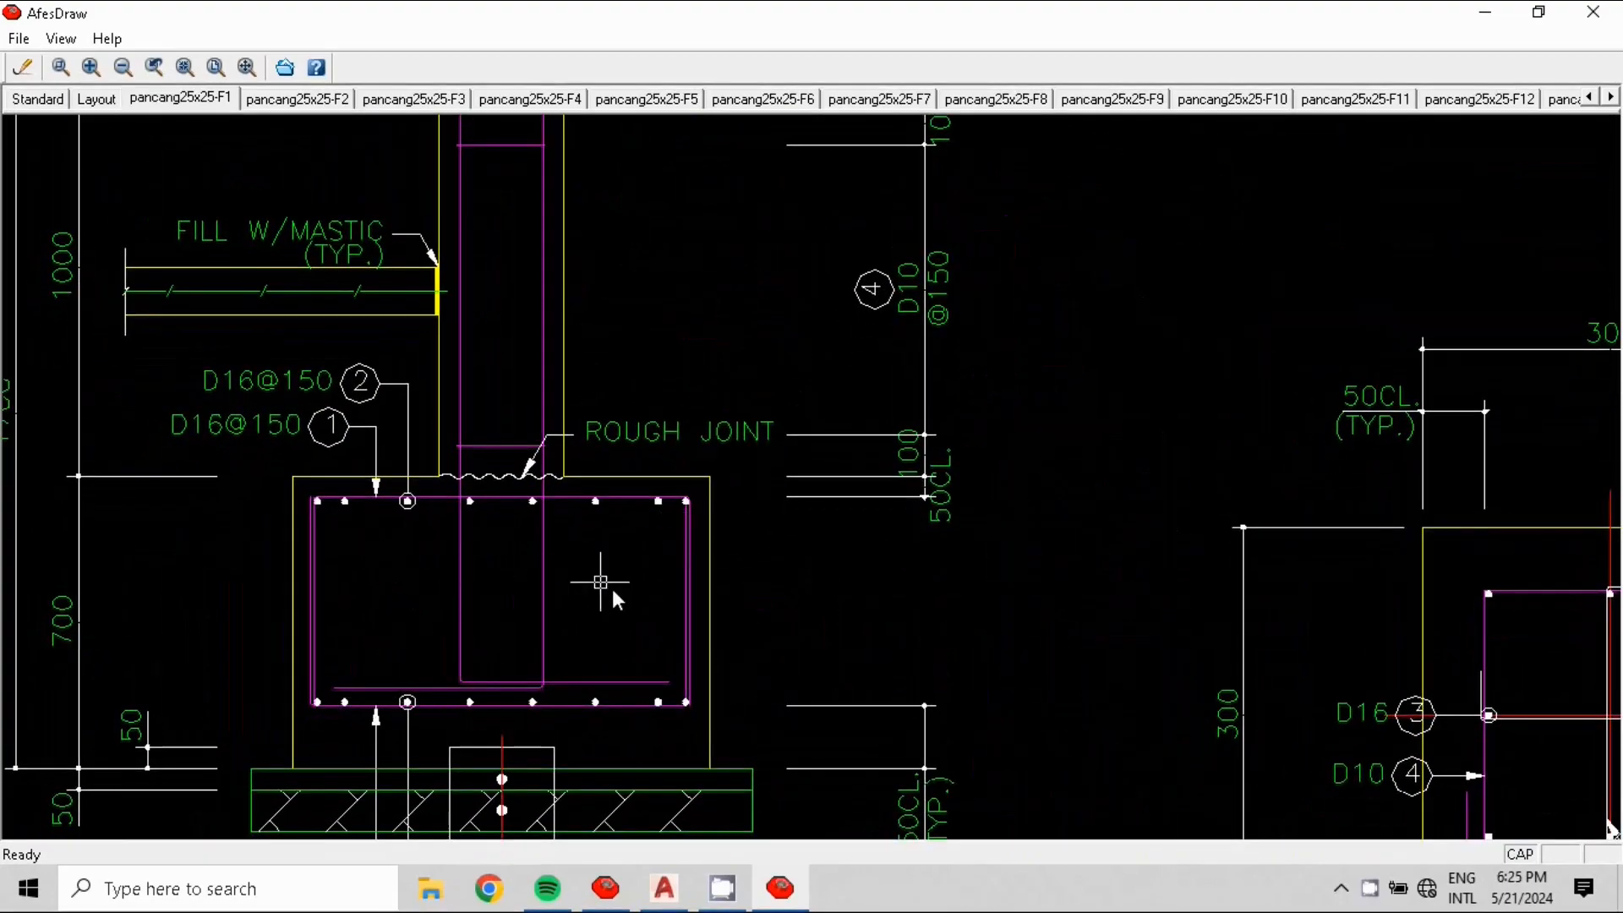
pyautogui.moveTo(1487, 696); pyautogui.dragTo(506, 694, button='middle')
pyautogui.scroll(-4, 505, 706)
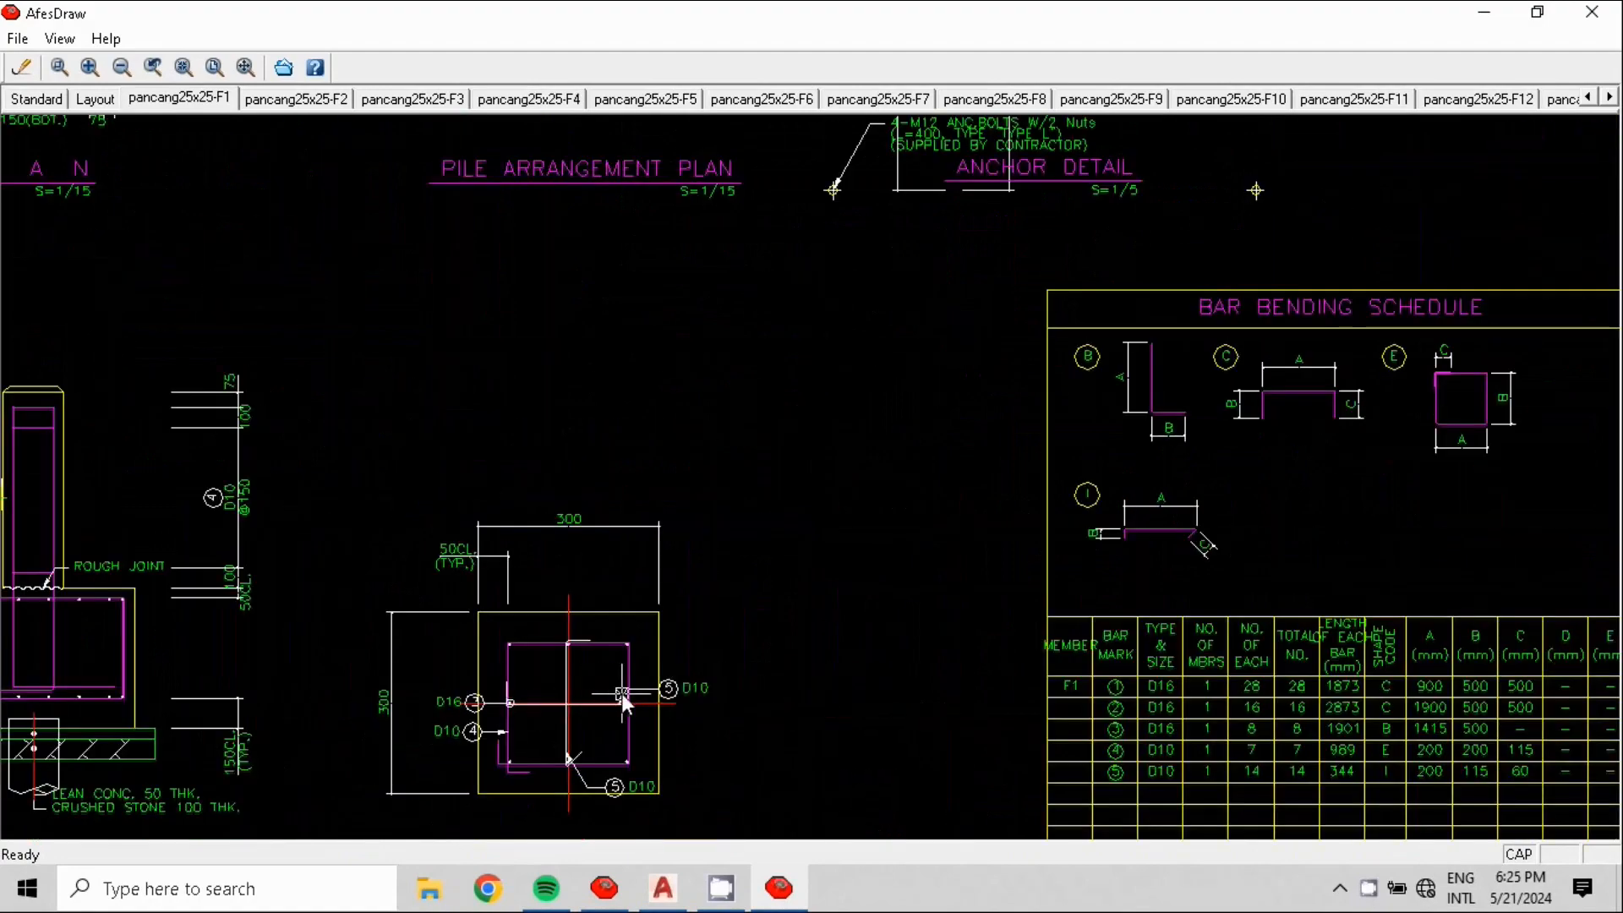
pyautogui.scroll(-3, 621, 693)
pyautogui.scroll(2, 566, 684)
pyautogui.scroll(2, 677, 717)
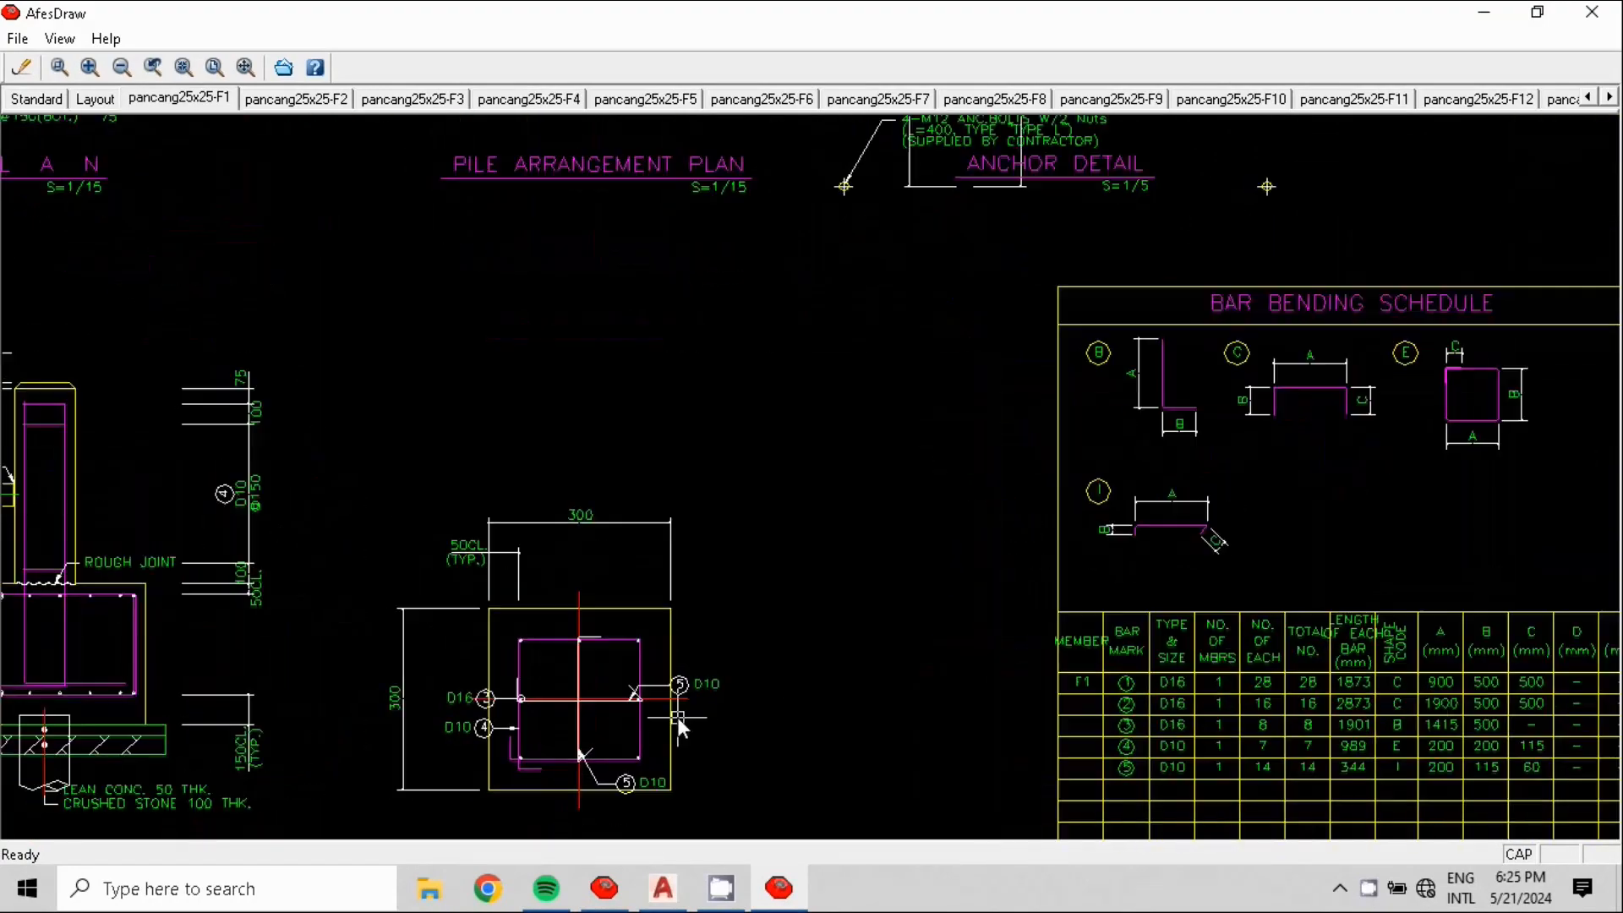
# - Examine the bar bending schedule on the pancang25x25-F1 sheet, including its bar shapes and length columns
pyautogui.scroll(-4, 1062, 595)
pyautogui.scroll(5, 997, 660)
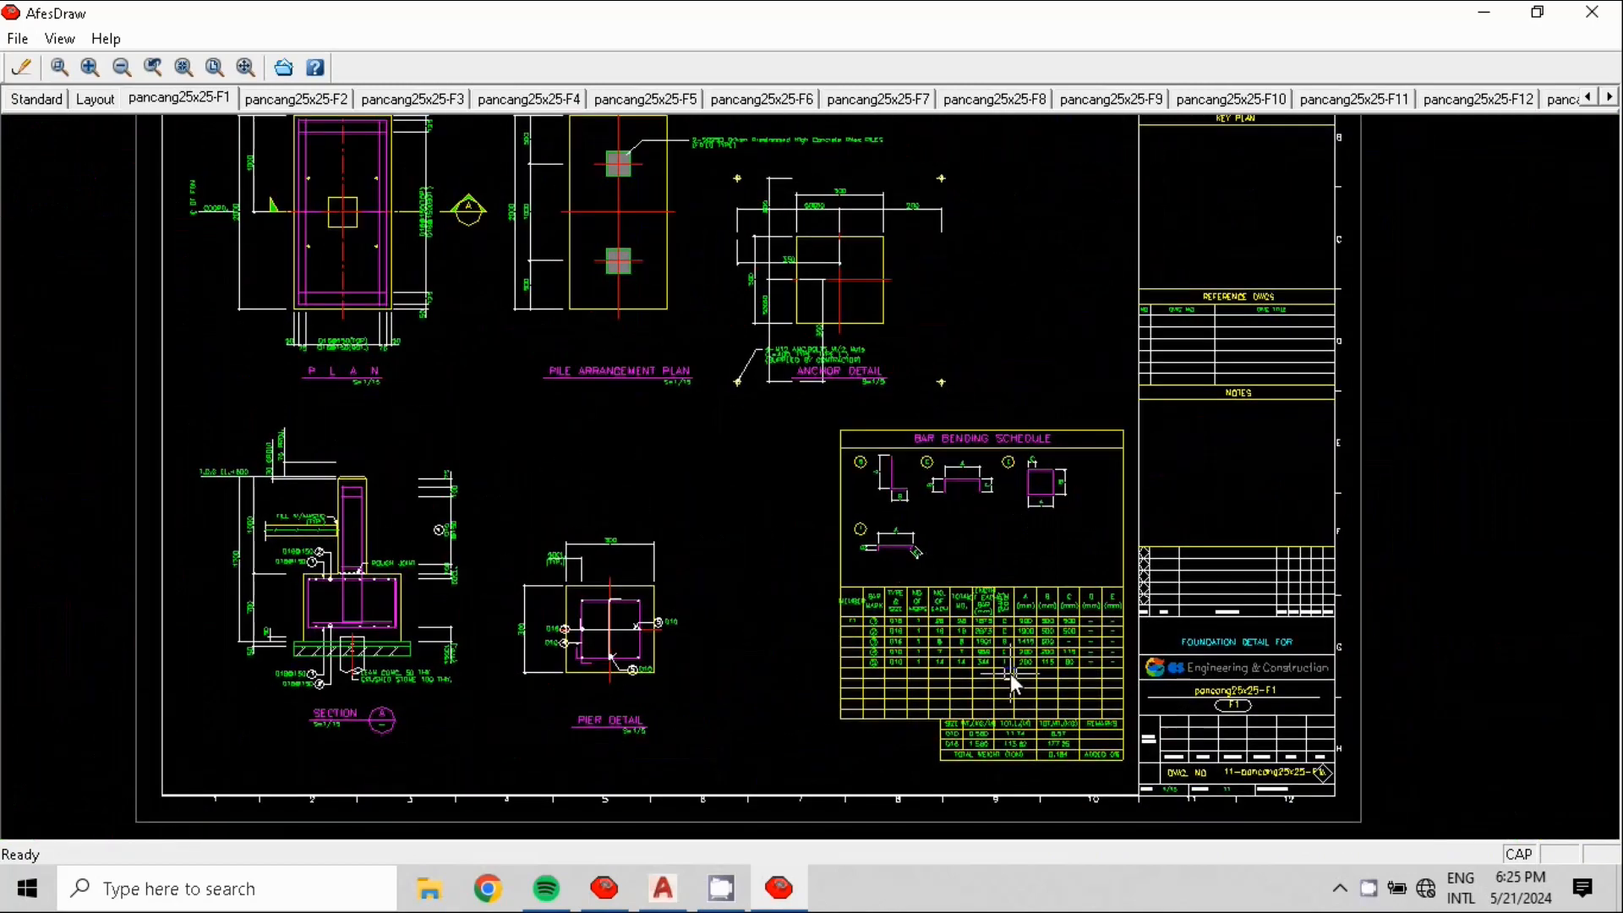
pyautogui.scroll(1, 983, 663)
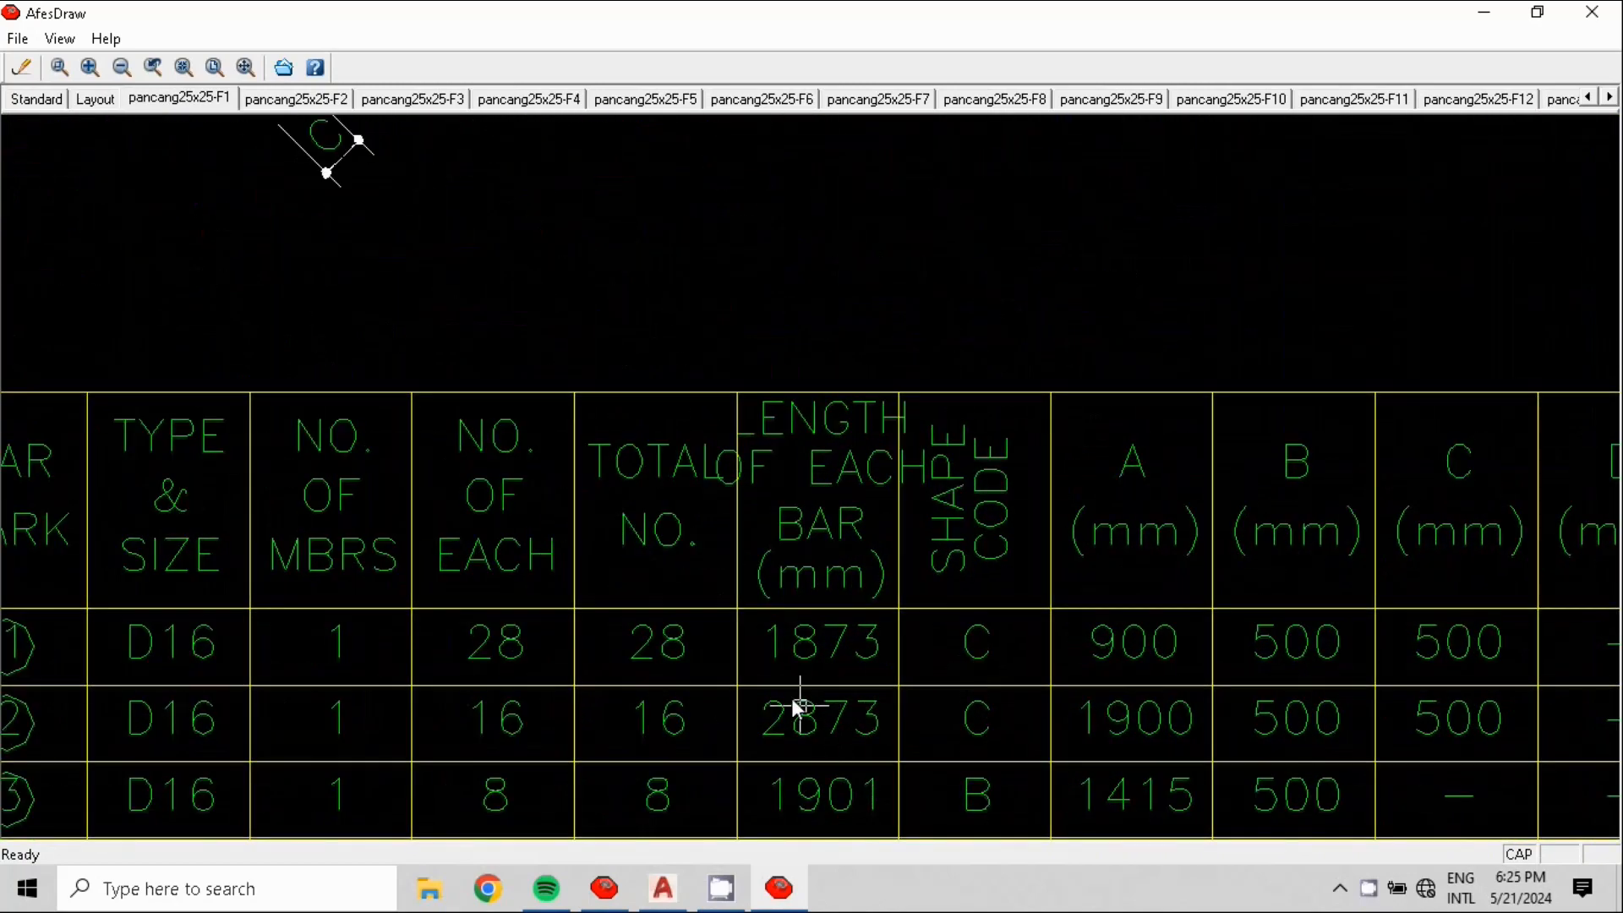
pyautogui.scroll(-3, 747, 572)
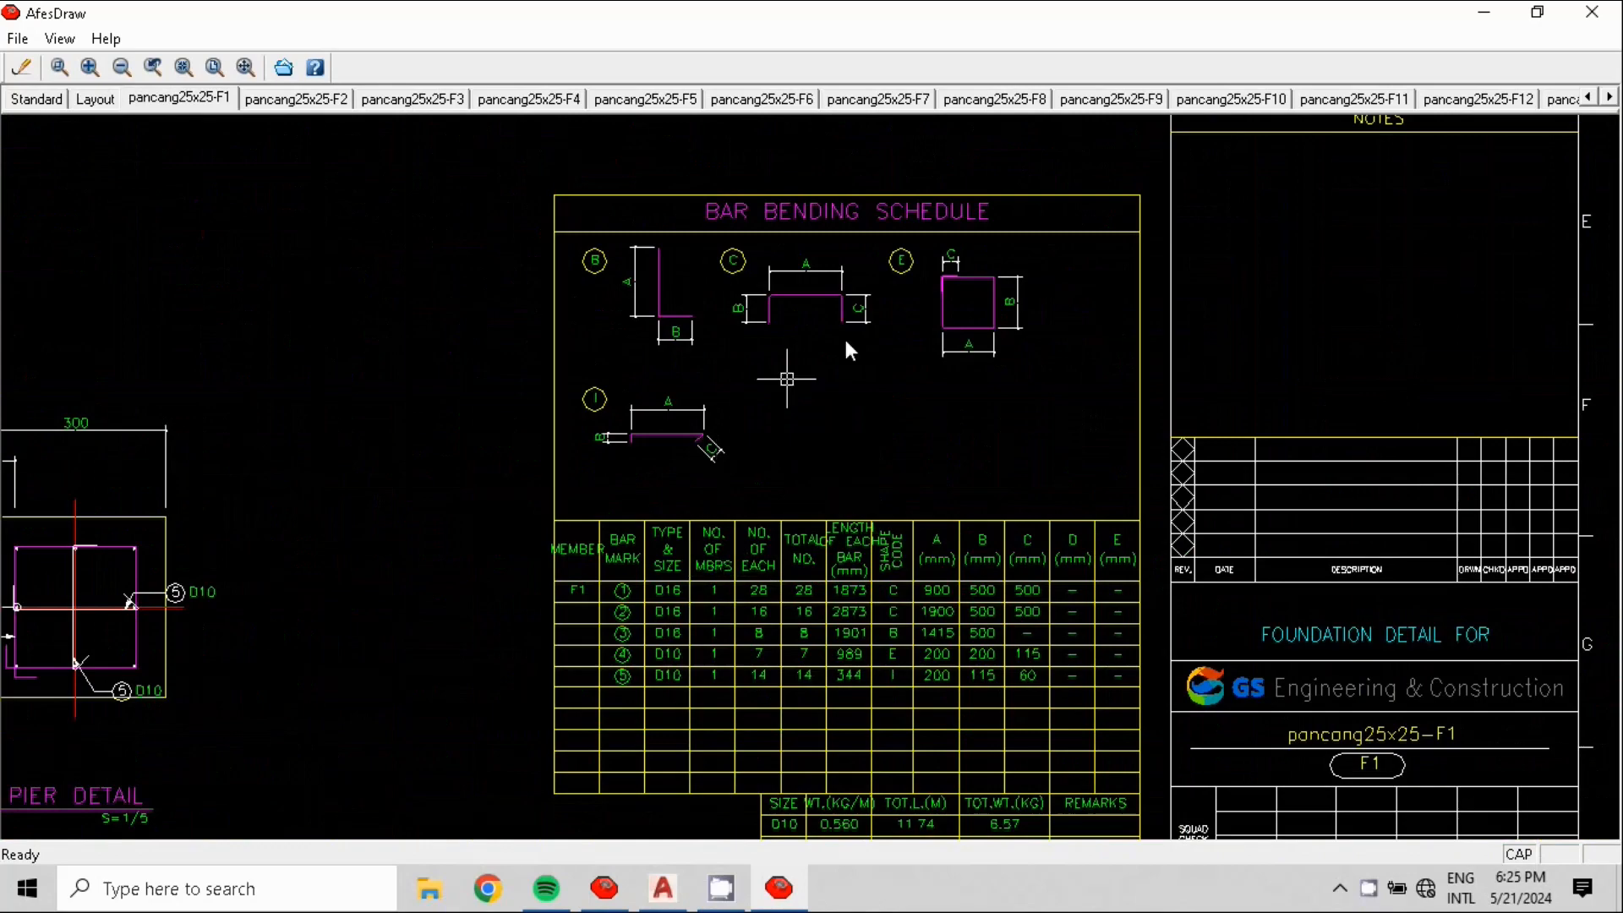
pyautogui.scroll(-3, 1114, 387)
pyautogui.scroll(-4, 1362, 545)
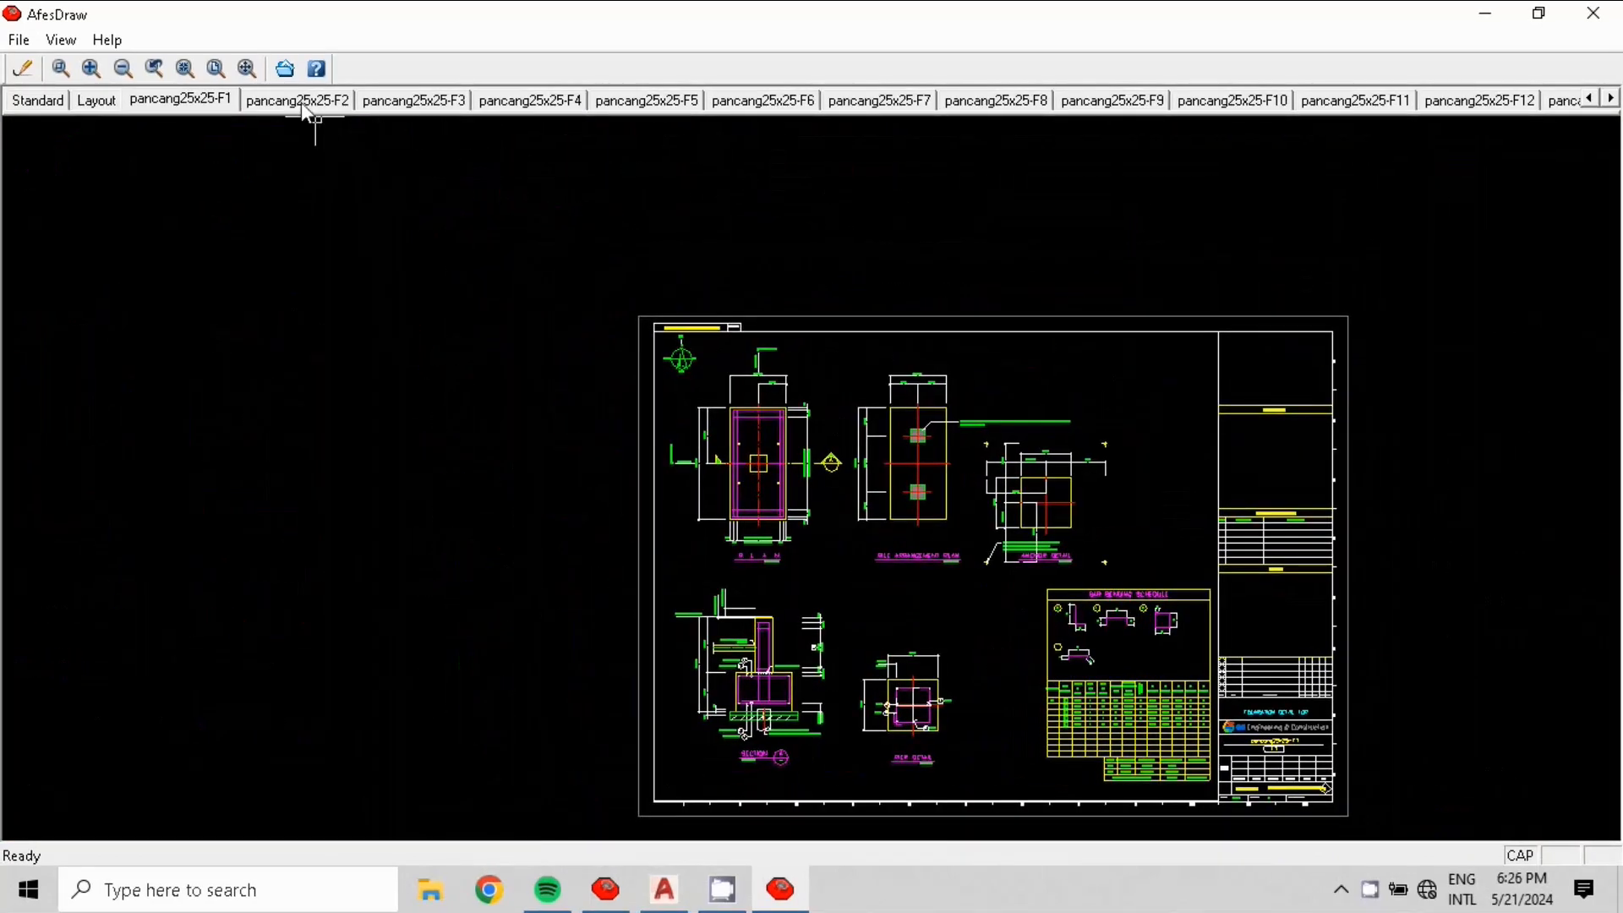
# - Review the foundation detail sheets pancang25x25-F2 through pancang25x25-F7 one after another
pyautogui.click(305, 105)
pyautogui.click(413, 104)
pyautogui.click(531, 105)
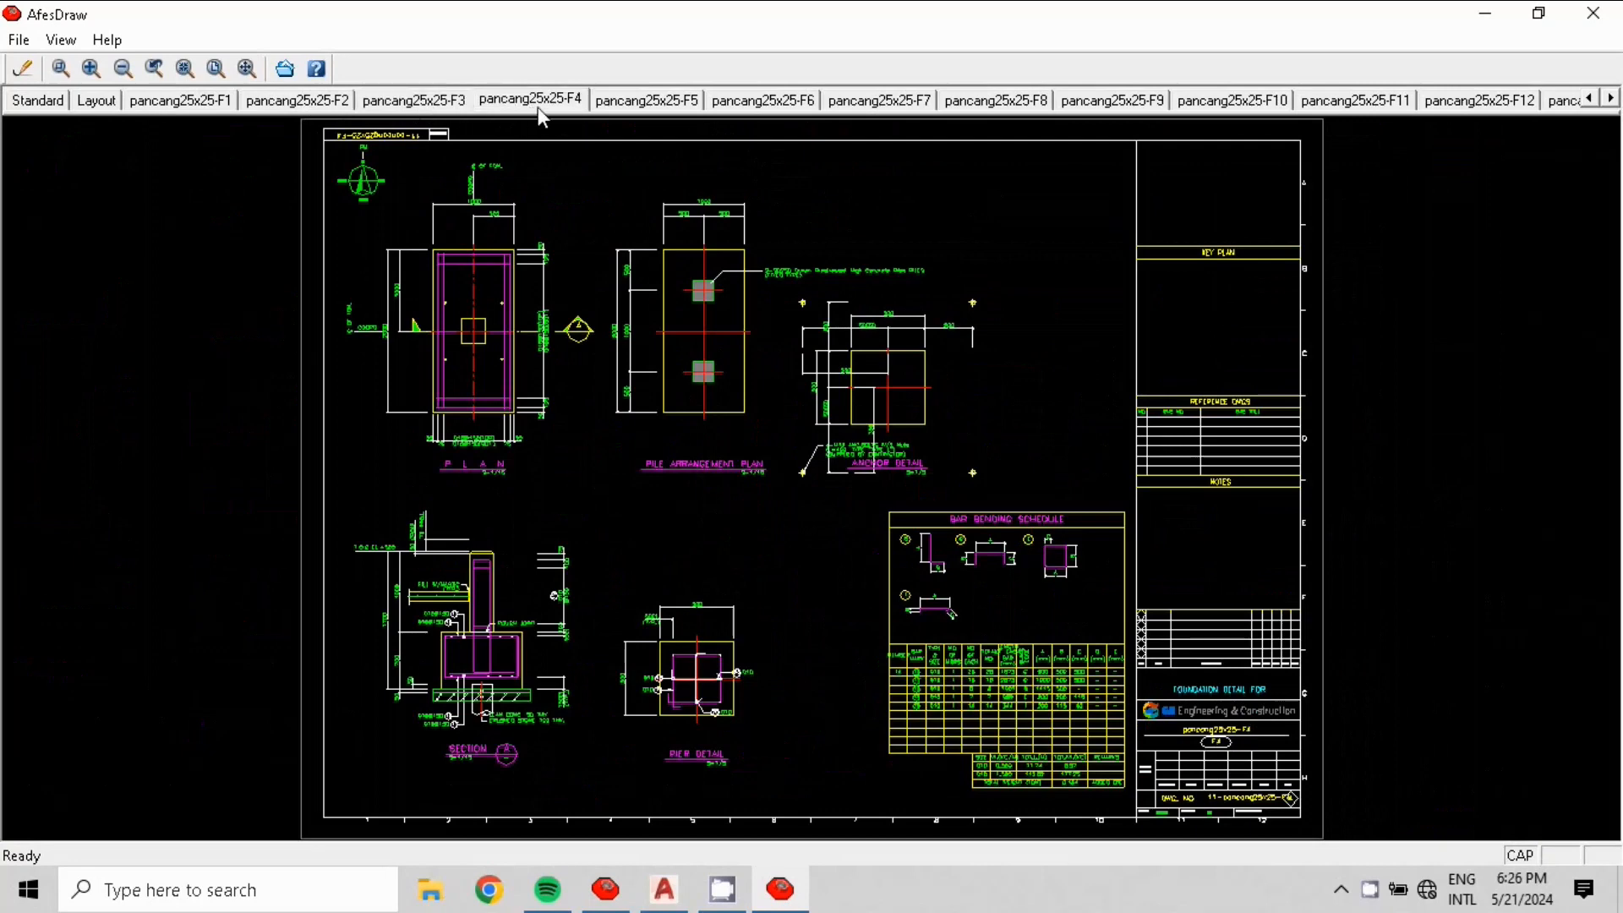
pyautogui.click(650, 102)
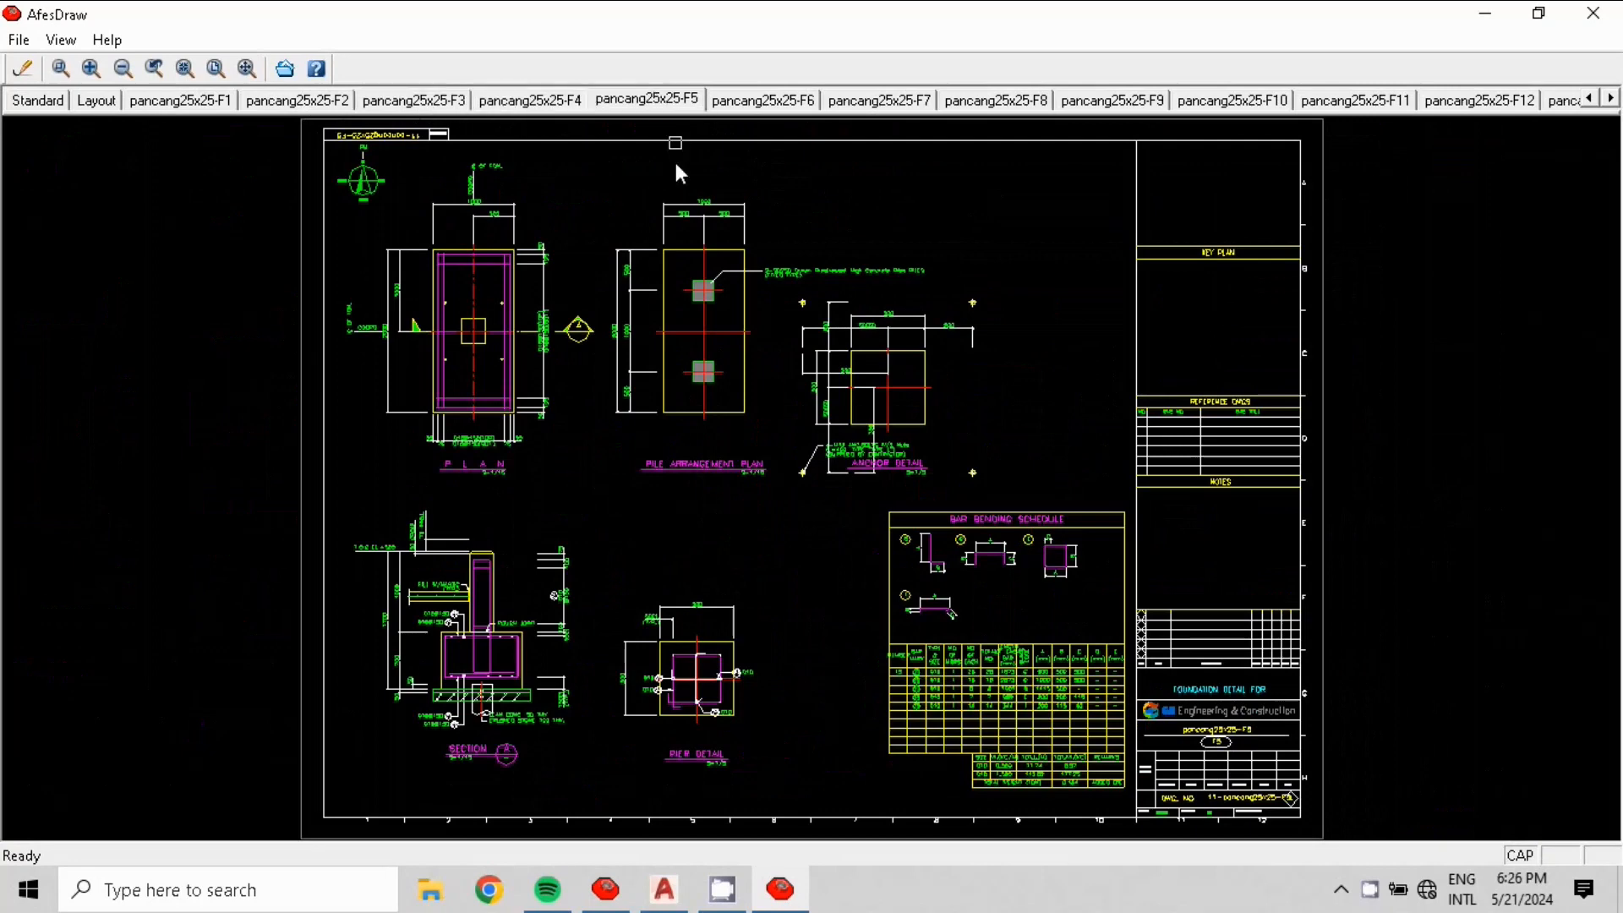
pyautogui.click(769, 105)
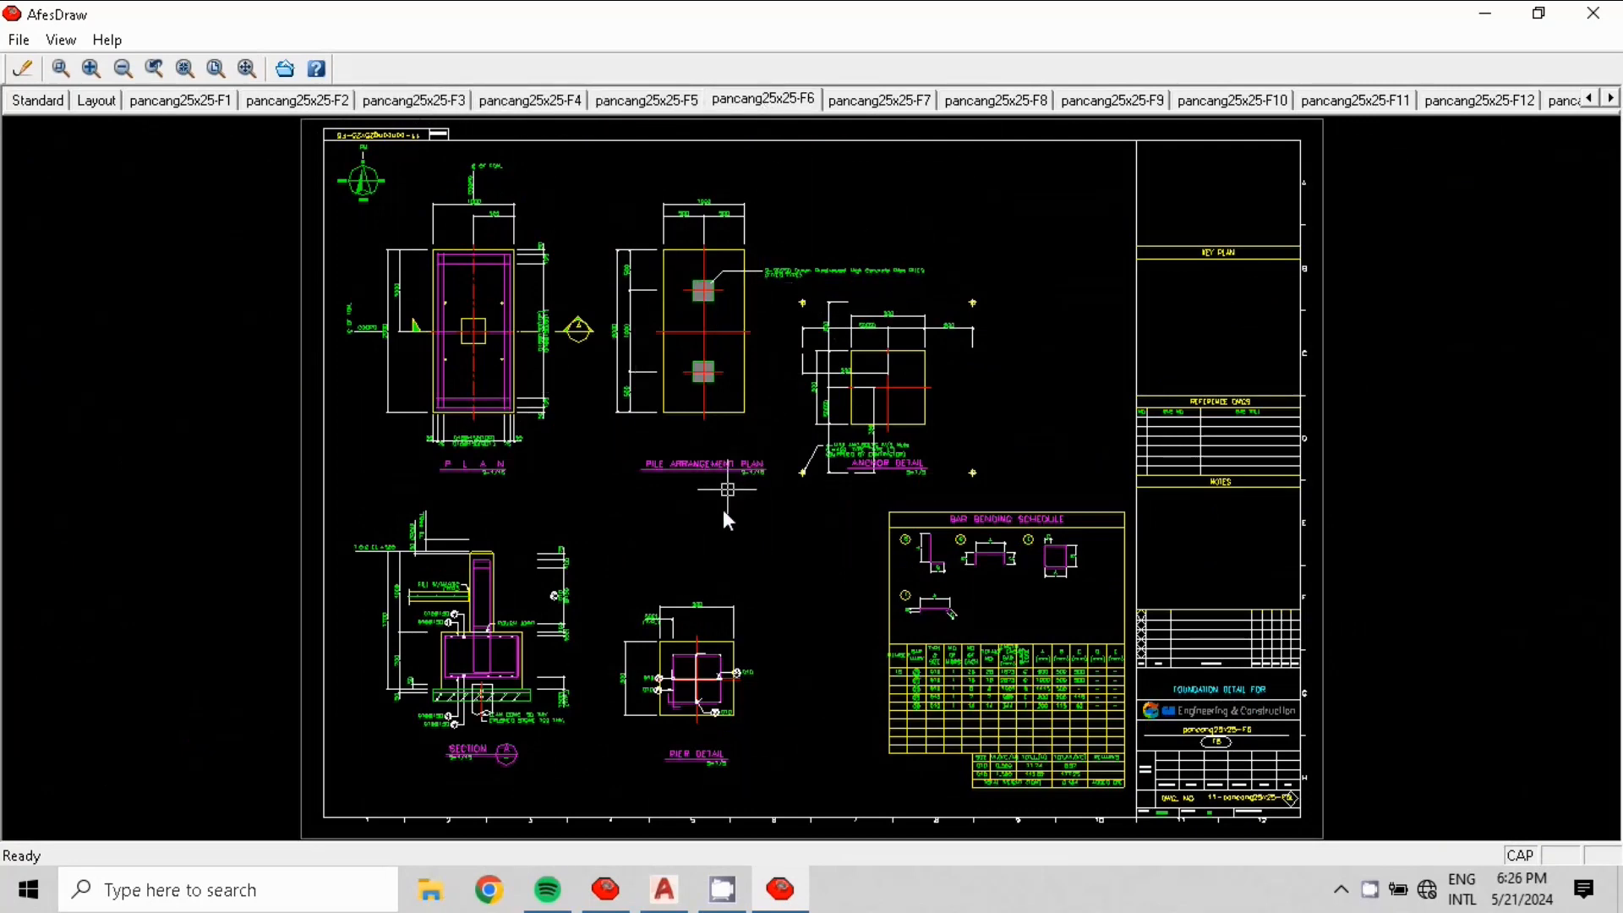
pyautogui.click(886, 100)
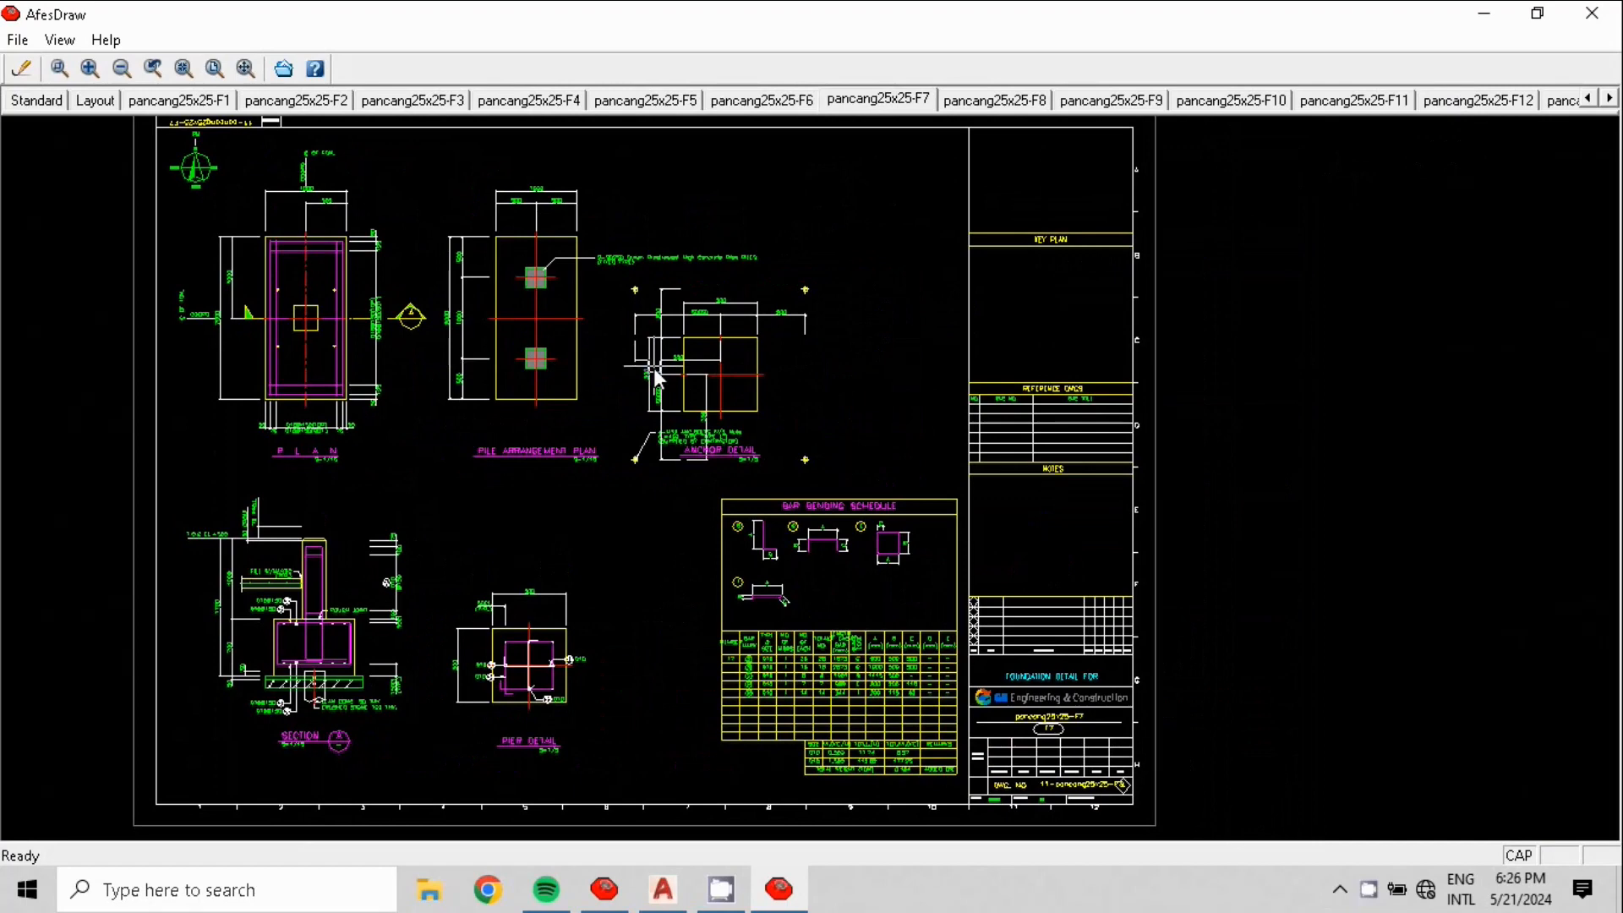
# - Examine the plan, pile arrangement and top and bottom foundation details on the pancang25x25-F12 sheet
pyautogui.click(1480, 99)
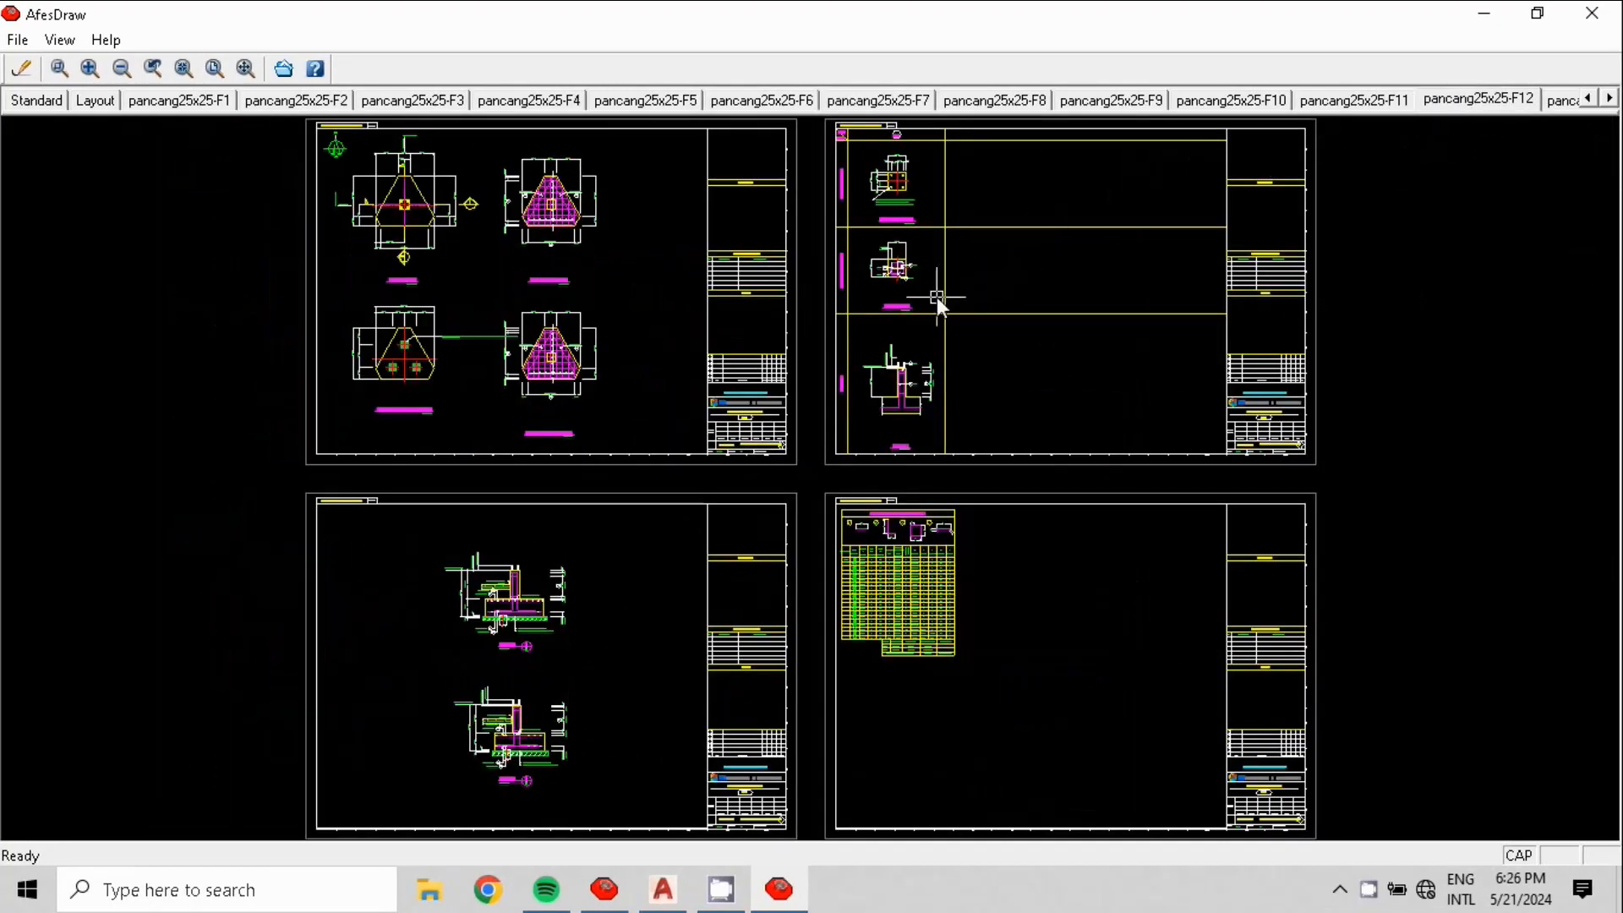
pyautogui.scroll(-2, 525, 311)
pyautogui.moveTo(451, 253); pyautogui.dragTo(494, 338, button='middle')
pyautogui.scroll(6, 494, 338)
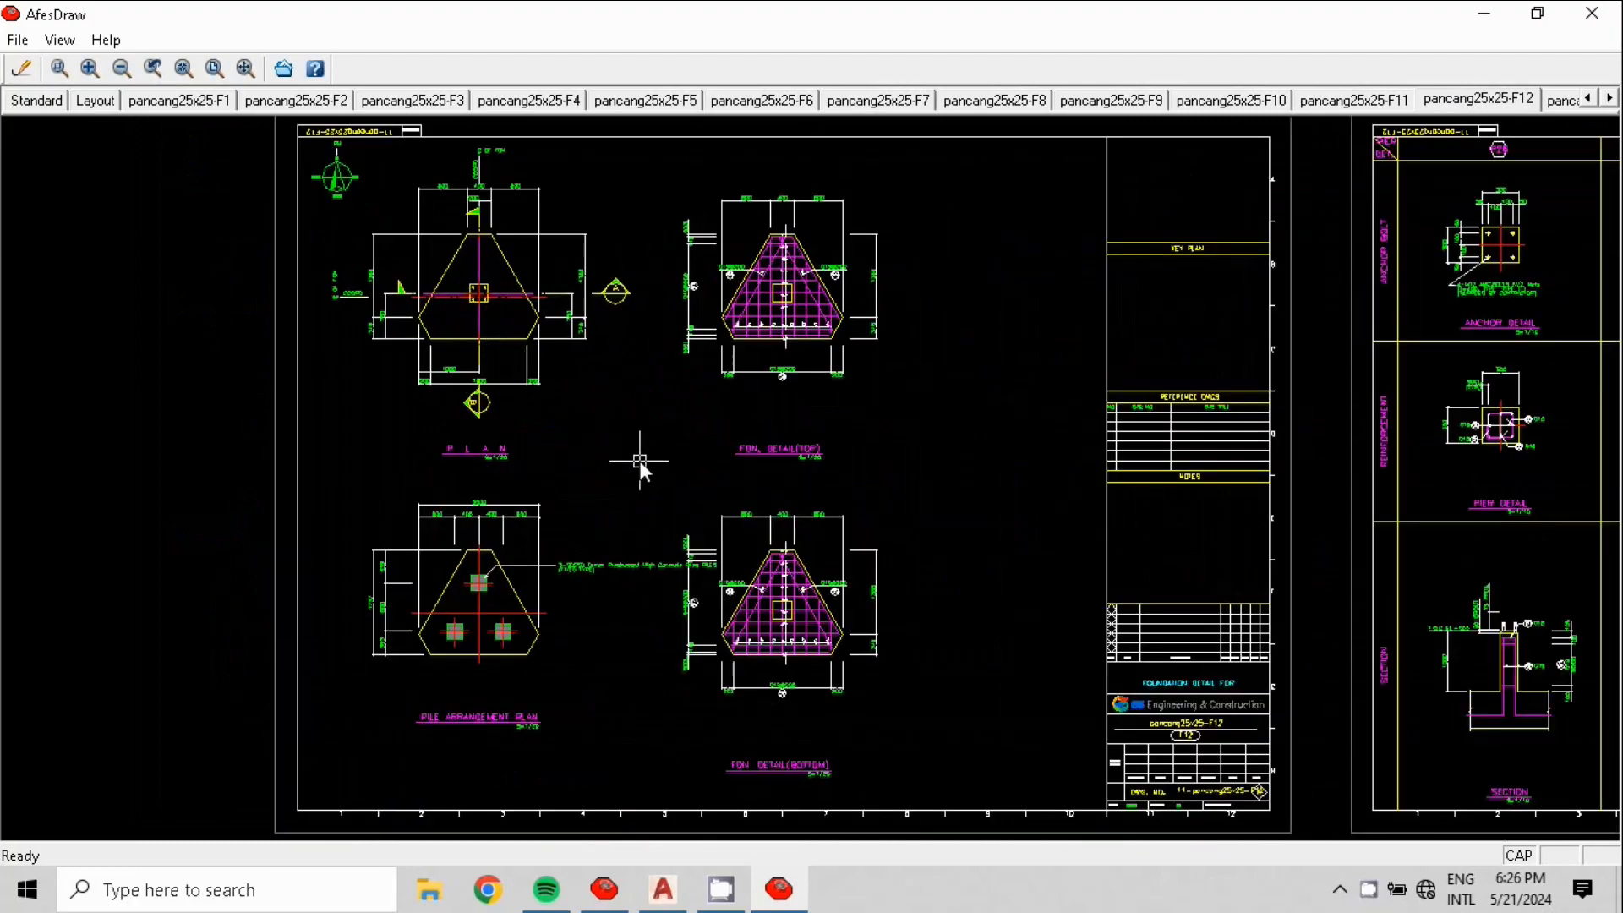
# - Examine the pile arrangement plan and bottom foundation detail on pancang25x25-F12, along with the layout of its other sheets
pyautogui.moveTo(486, 621); pyautogui.dragTo(558, 491, button='middle')
pyautogui.scroll(2, 548, 478)
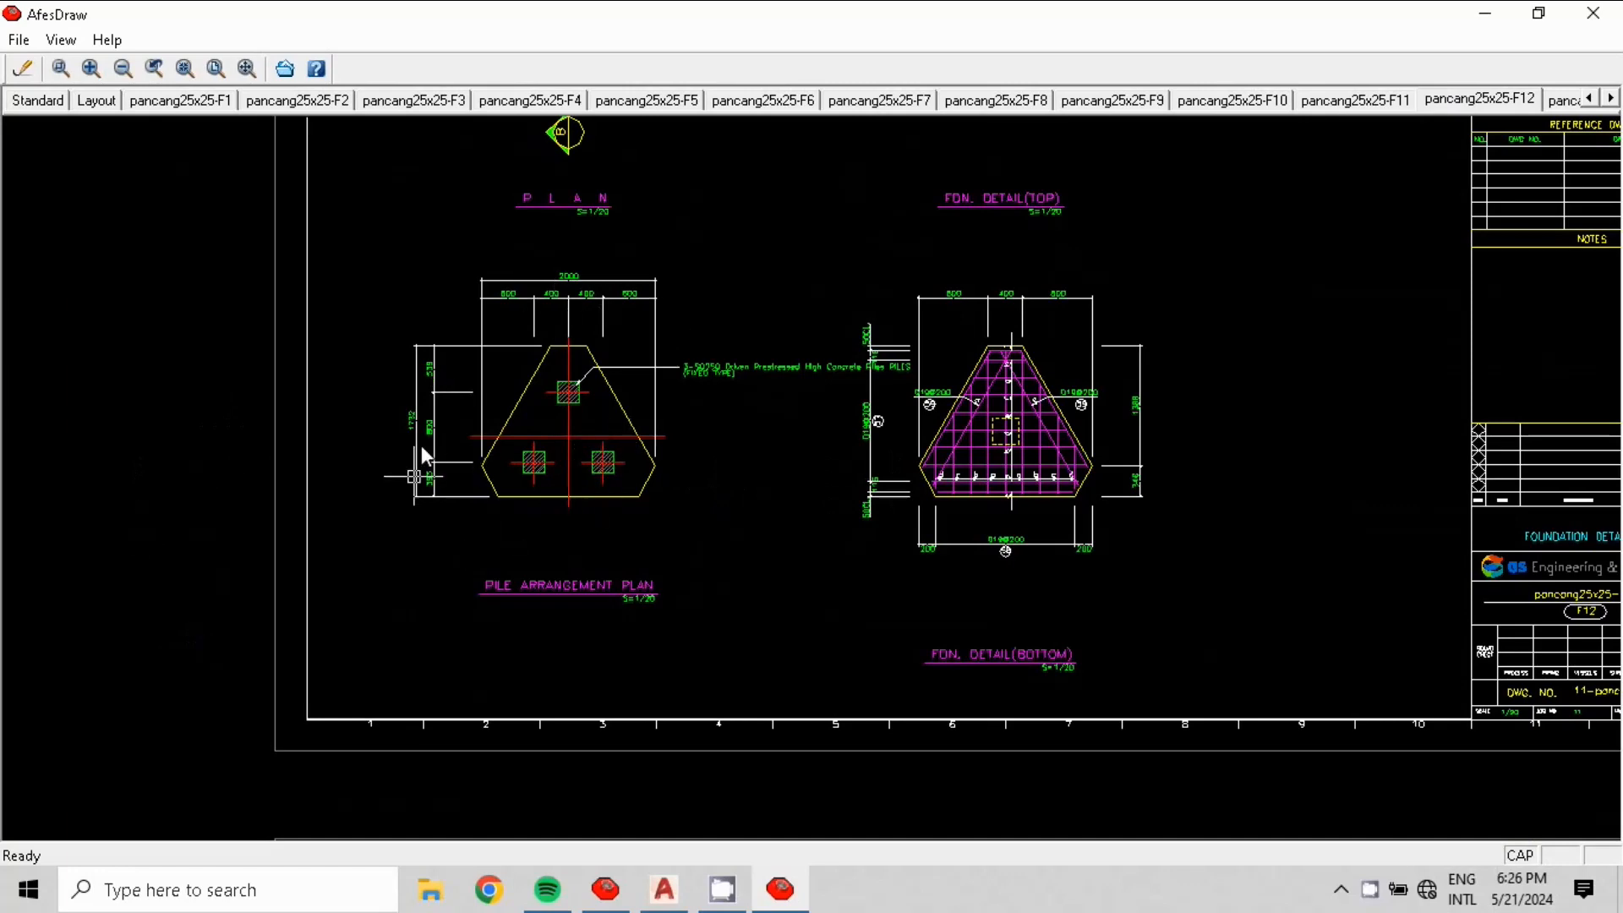
pyautogui.scroll(-2, 1099, 448)
pyautogui.scroll(3, 1014, 448)
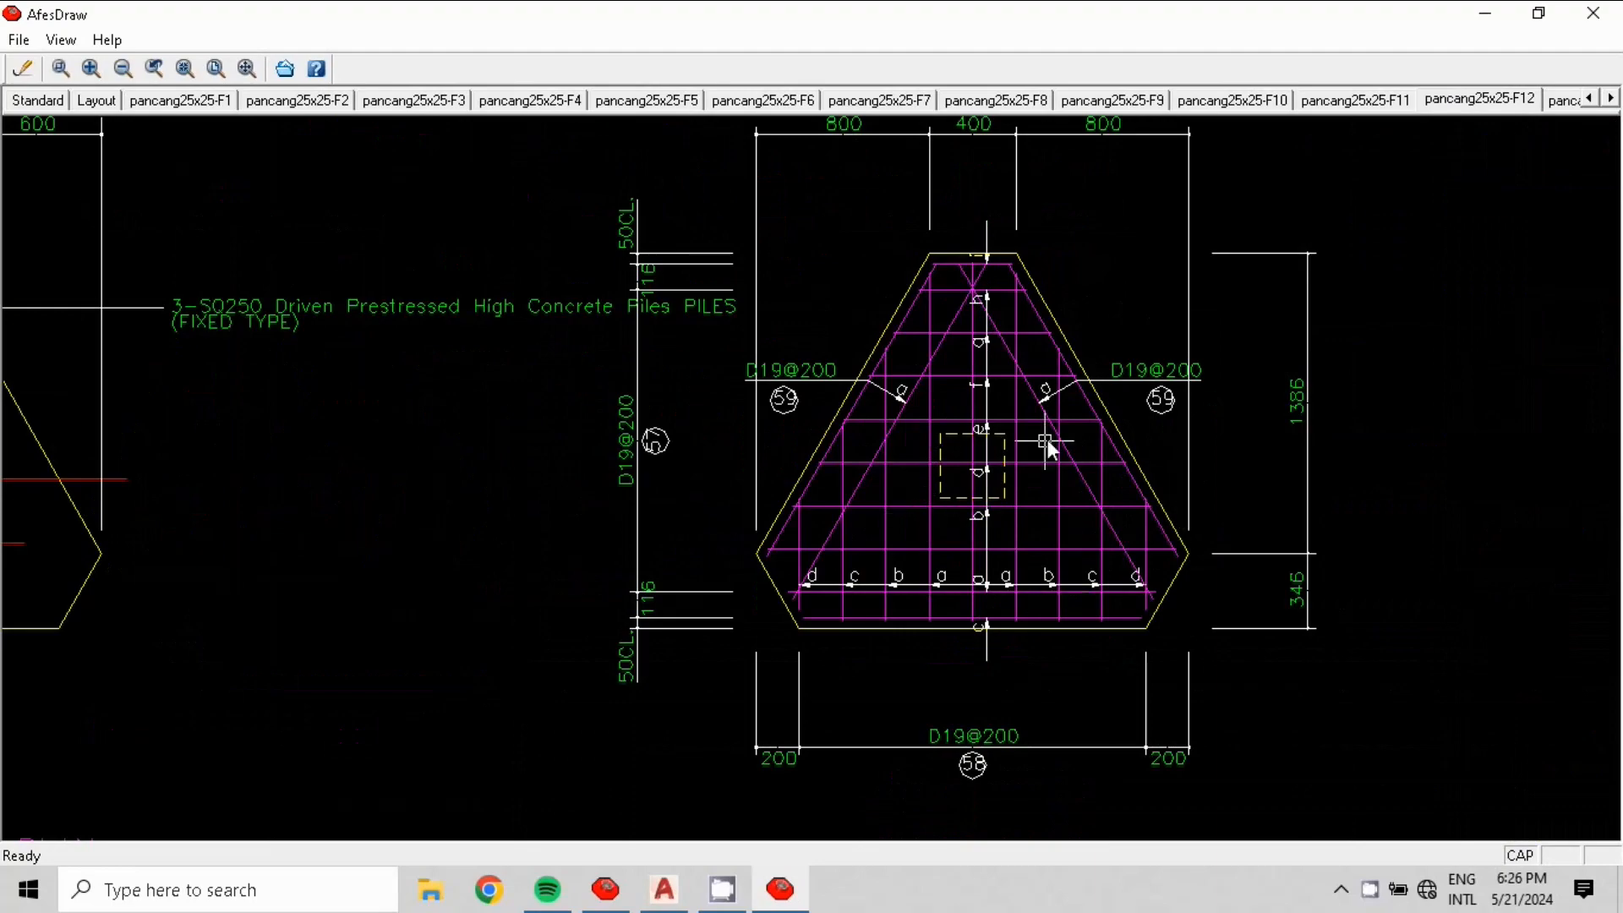
pyautogui.scroll(-3, 923, 482)
pyautogui.scroll(1, 1417, 434)
pyautogui.scroll(-3, 1417, 434)
pyautogui.moveTo(1417, 434); pyautogui.dragTo(721, 448, button='middle')
pyautogui.scroll(2, 1138, 609)
pyautogui.scroll(-5, 855, 647)
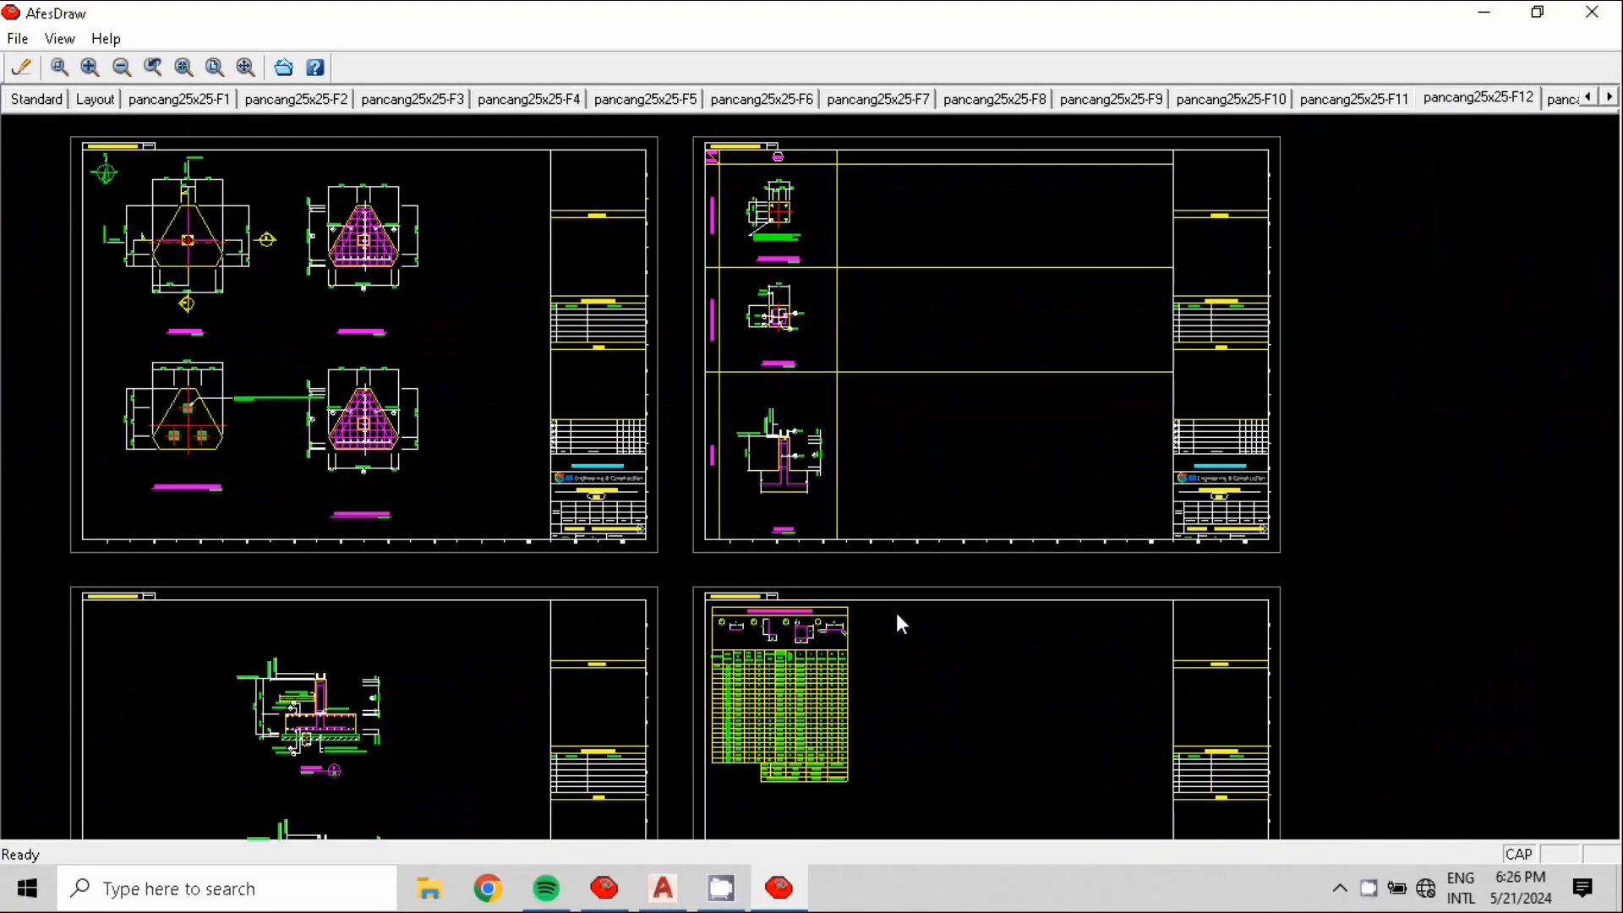
pyautogui.moveTo(879, 568); pyautogui.dragTo(773, 401, button='middle')
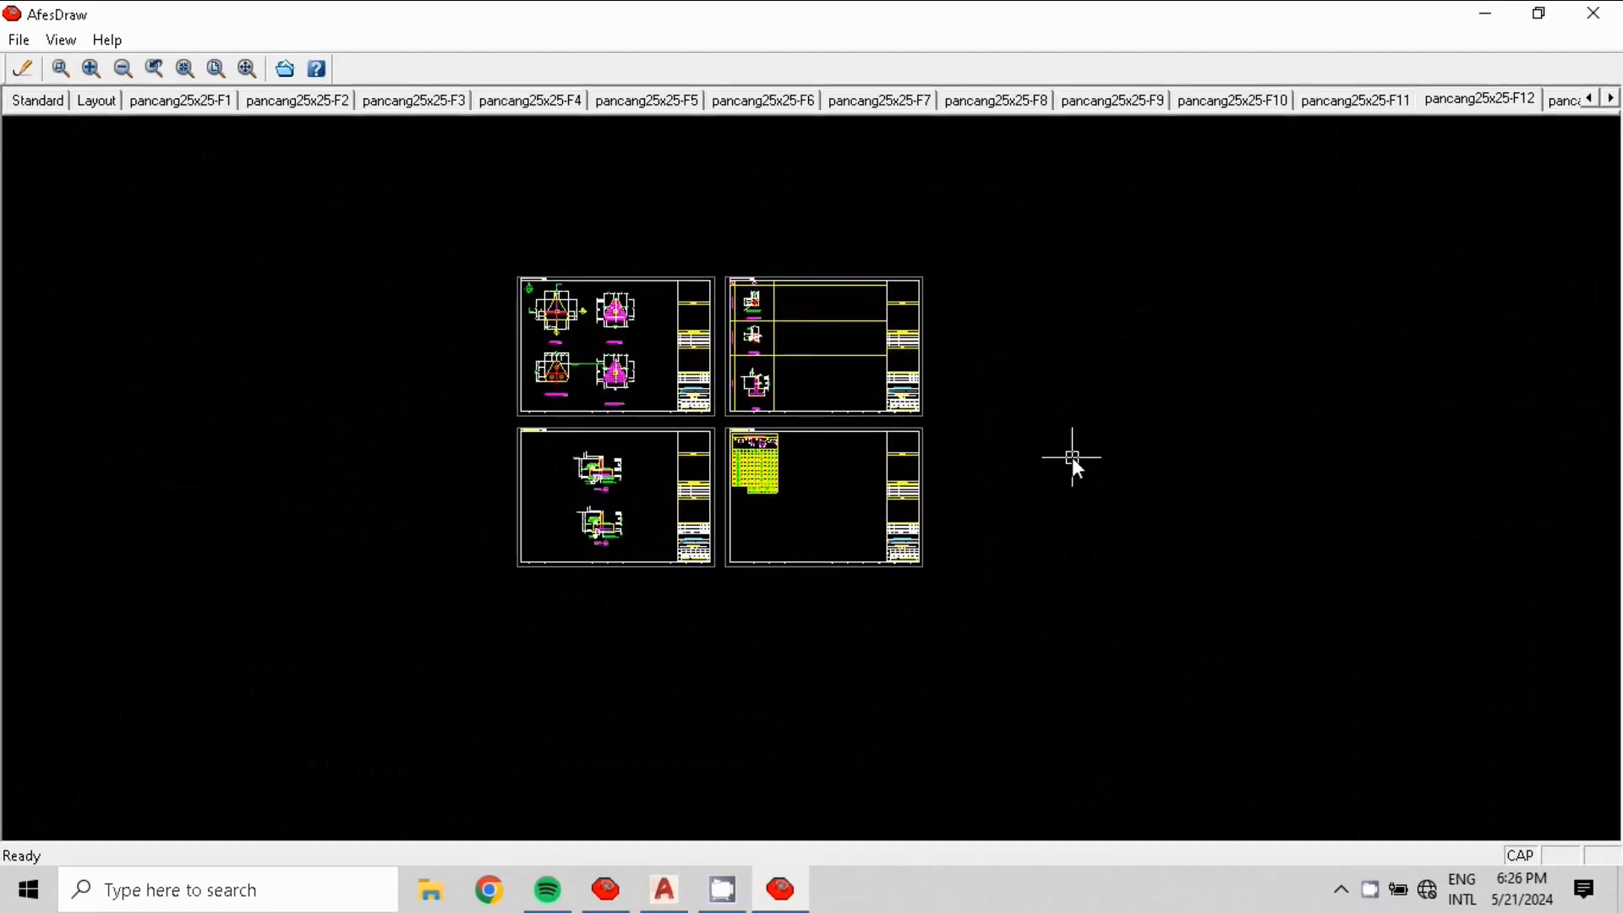
# - Open the pancang25x25-TieGirder-Ext drawing and examine its girder section, girder detail and bar bending schedule
pyautogui.click(1611, 99)
pyautogui.click(1611, 99)
pyautogui.click(1611, 99)
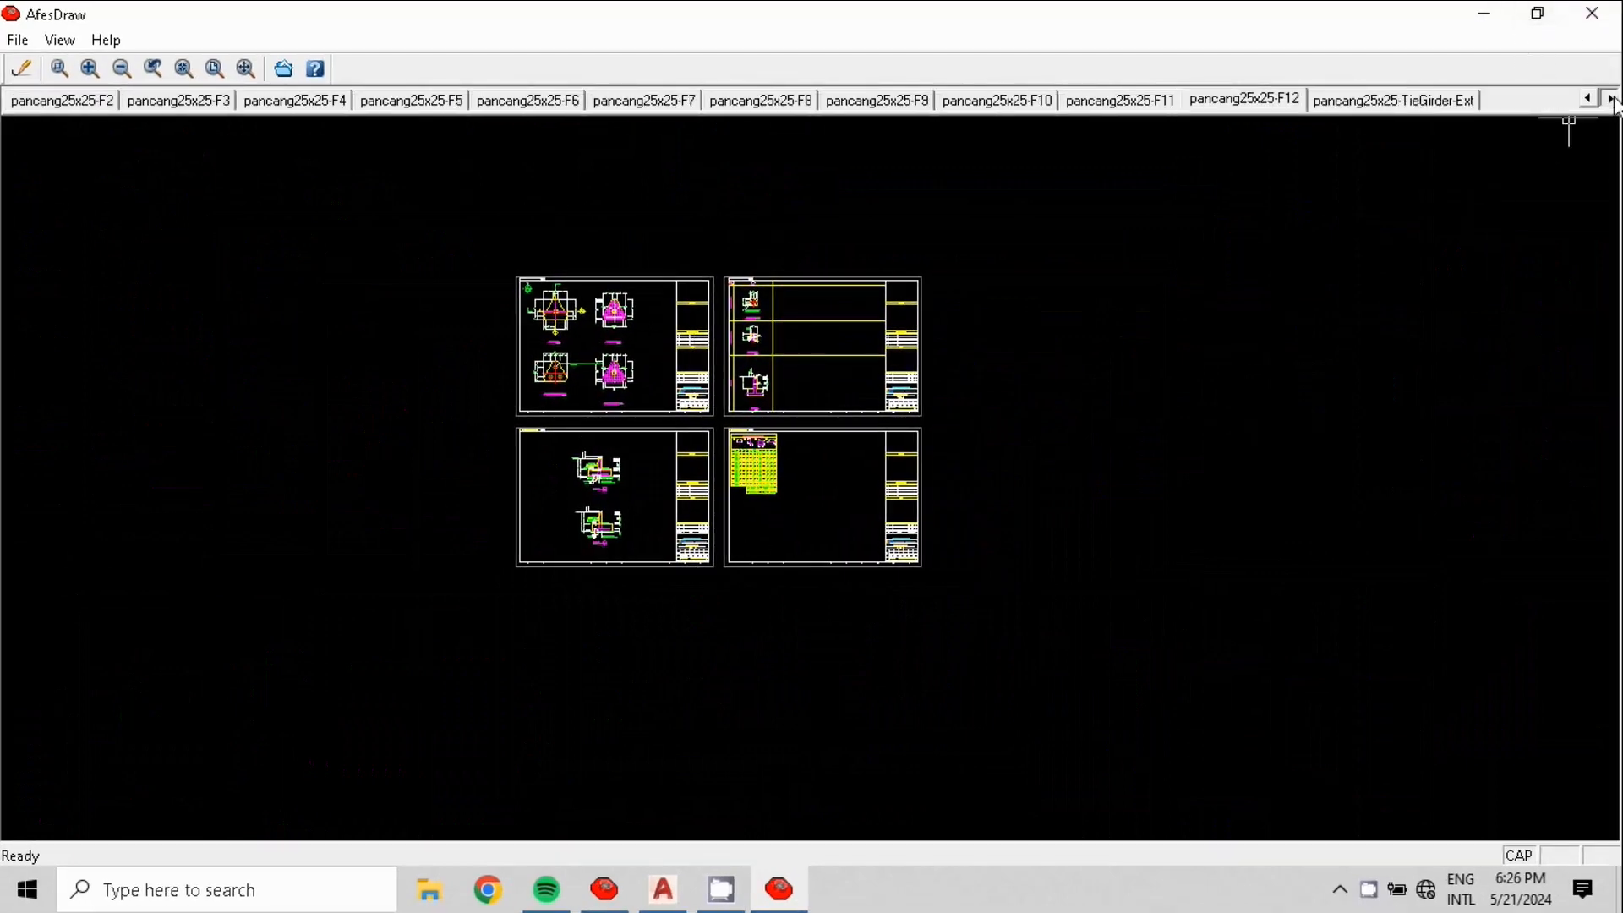
pyautogui.click(1395, 103)
pyautogui.moveTo(595, 573); pyautogui.dragTo(1138, 559, button='middle')
pyautogui.scroll(3, 737, 537)
pyautogui.scroll(6, 698, 443)
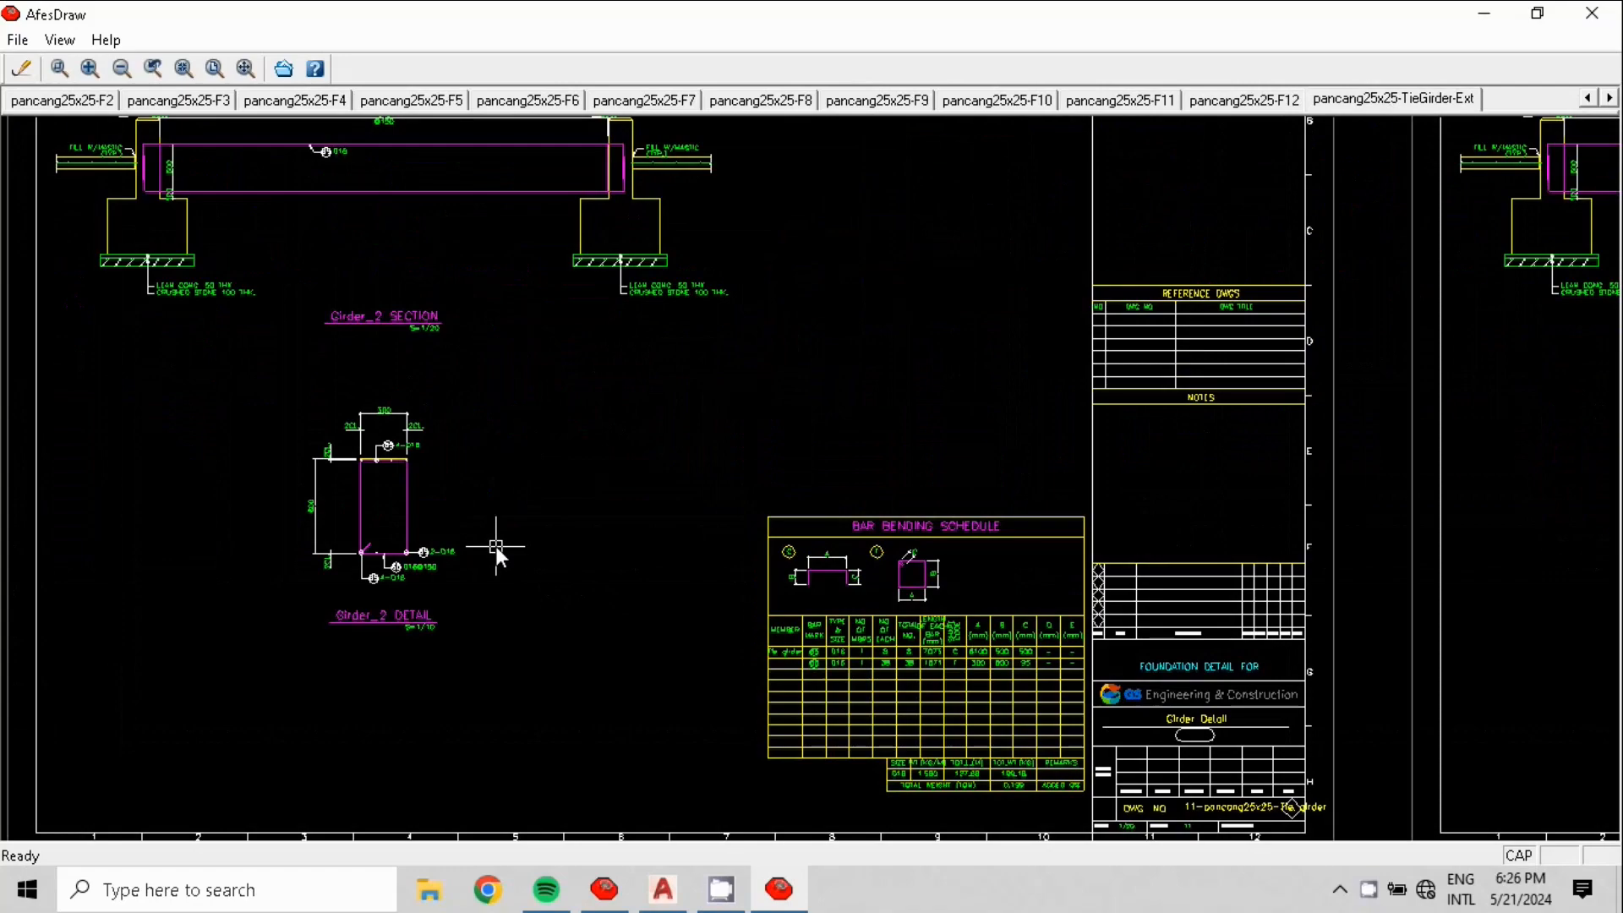
pyautogui.scroll(2, 496, 546)
pyautogui.moveTo(737, 484); pyautogui.dragTo(1450, 772, button='middle')
pyautogui.scroll(-4, 845, 602)
pyautogui.scroll(-4, 1211, 596)
# - Review the full row of tie girder sheets in the pancang25x25-TieGirder-Ext drawing
pyautogui.moveTo(1212, 595); pyautogui.dragTo(448, 501, button='middle')
pyautogui.scroll(-5, 1188, 546)
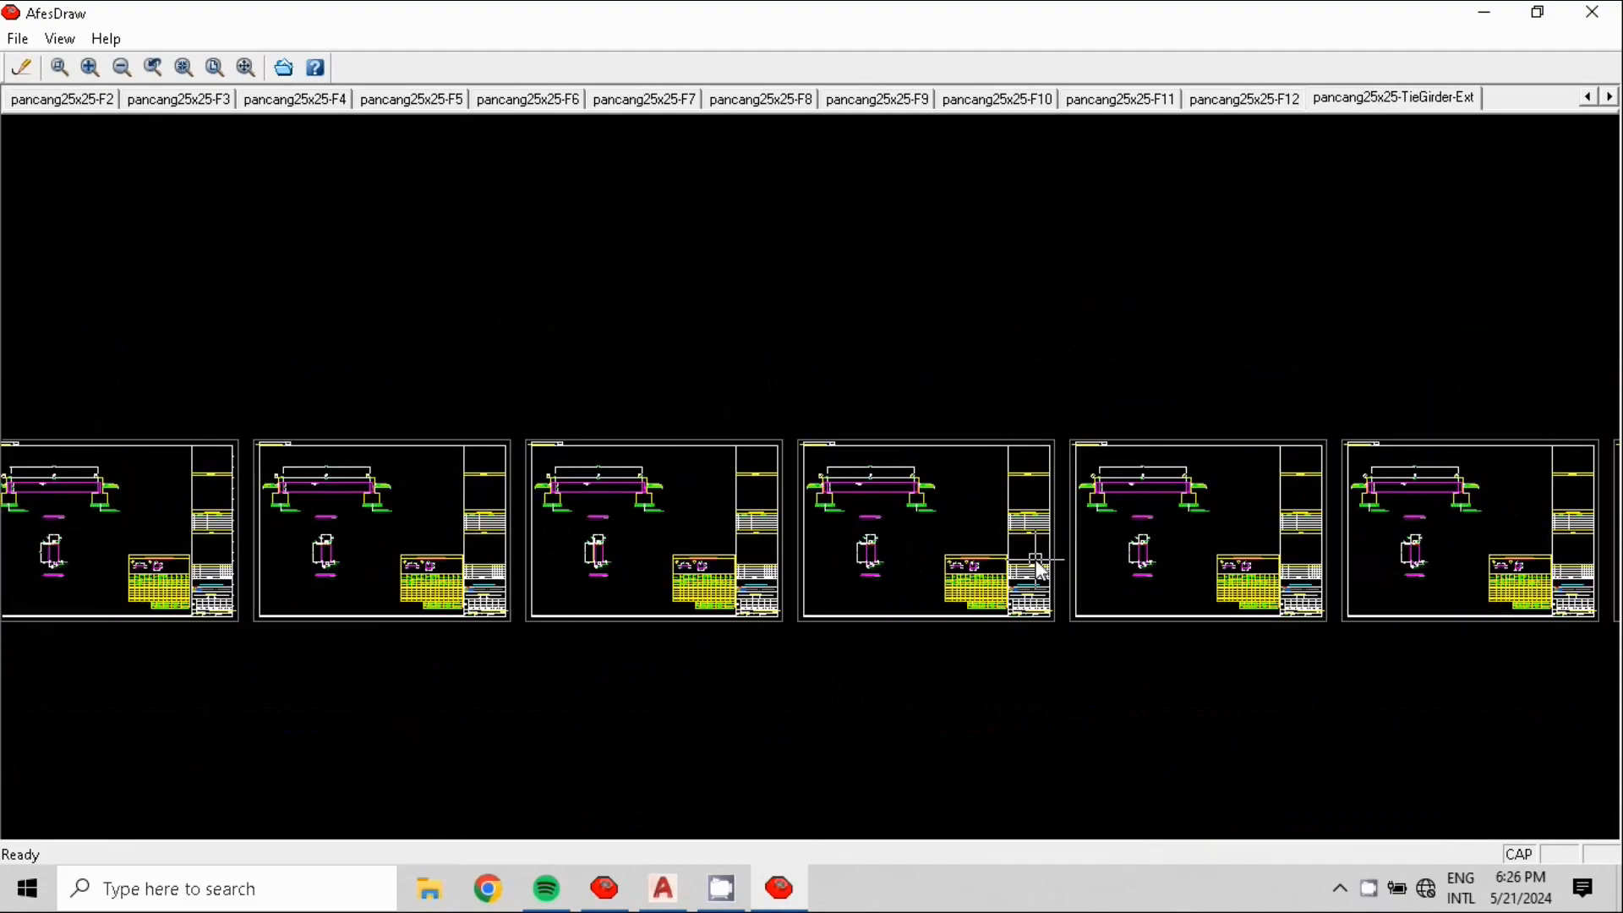
pyautogui.moveTo(1036, 560); pyautogui.dragTo(756, 487, button='middle')
pyautogui.scroll(-1, 1143, 488)
pyautogui.moveTo(1146, 489); pyautogui.dragTo(724, 497, button='middle')
pyautogui.moveTo(1096, 474); pyautogui.dragTo(441, 489, button='middle')
pyautogui.moveTo(1014, 479); pyautogui.dragTo(629, 478, button='middle')
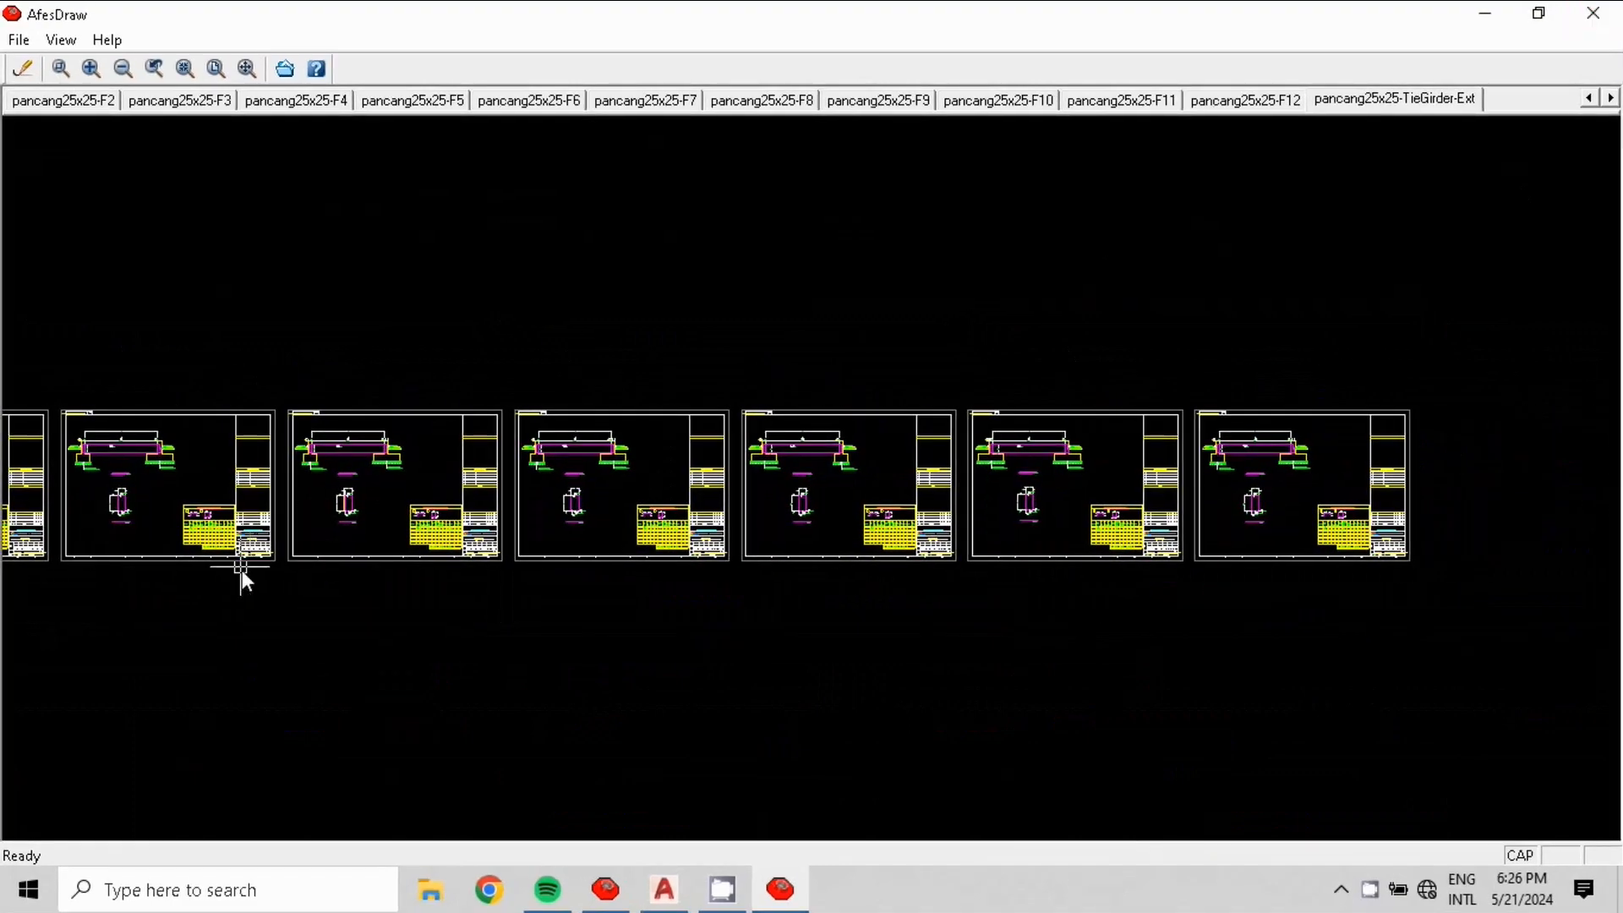
pyautogui.scroll(-2, 456, 549)
pyautogui.scroll(-1, 676, 563)
pyautogui.scroll(-1, 803, 575)
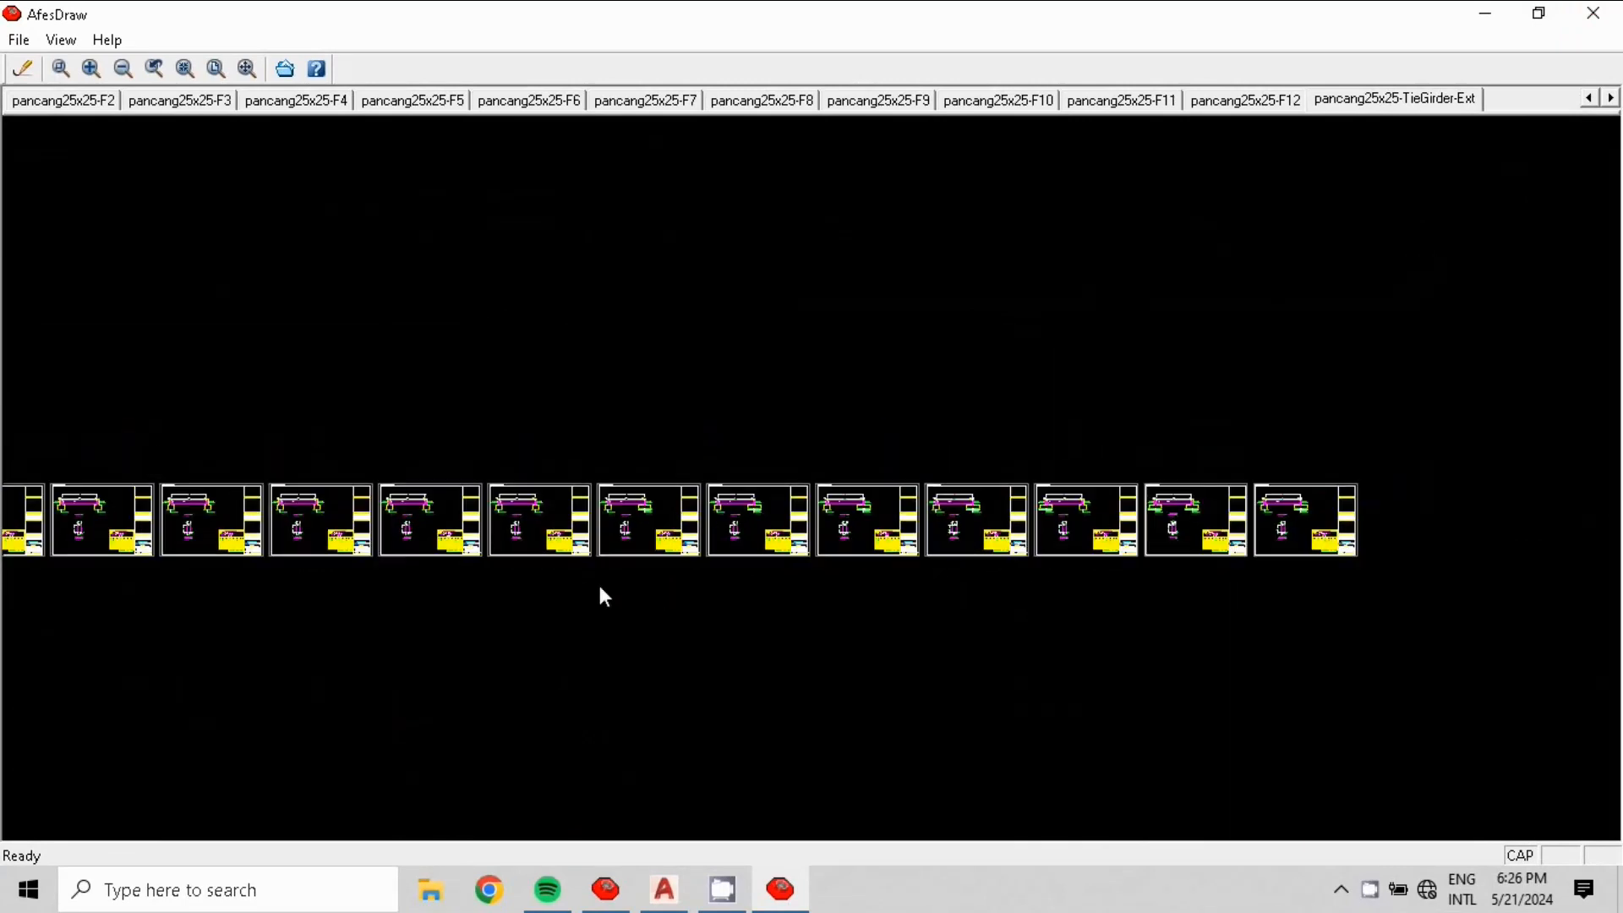
pyautogui.scroll(-1, 609, 588)
pyautogui.scroll(-1, 608, 580)
pyautogui.scroll(-1, 647, 572)
pyautogui.scroll(-1, 659, 575)
pyautogui.moveTo(668, 592); pyautogui.dragTo(689, 694, button='middle')
pyautogui.scroll(1, 1262, 380)
pyautogui.scroll(2, 1258, 379)
pyautogui.scroll(1, 1258, 378)
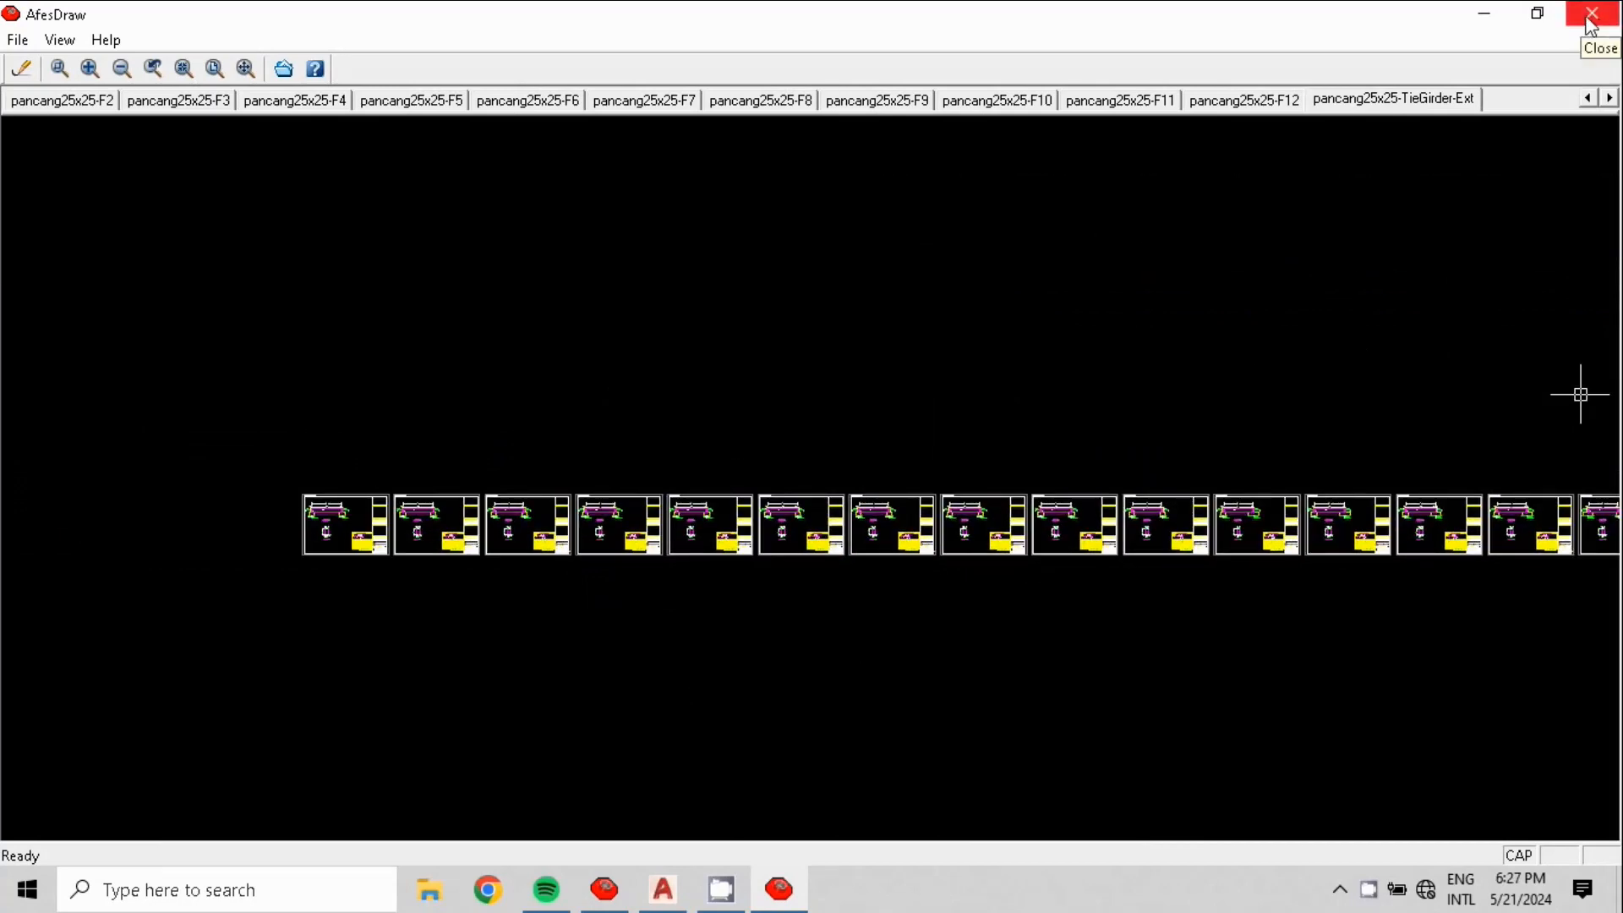
# - Close the AfesDraw drawing viewer and switch from AFES to AutoCAD
pyautogui.click(1590, 24)
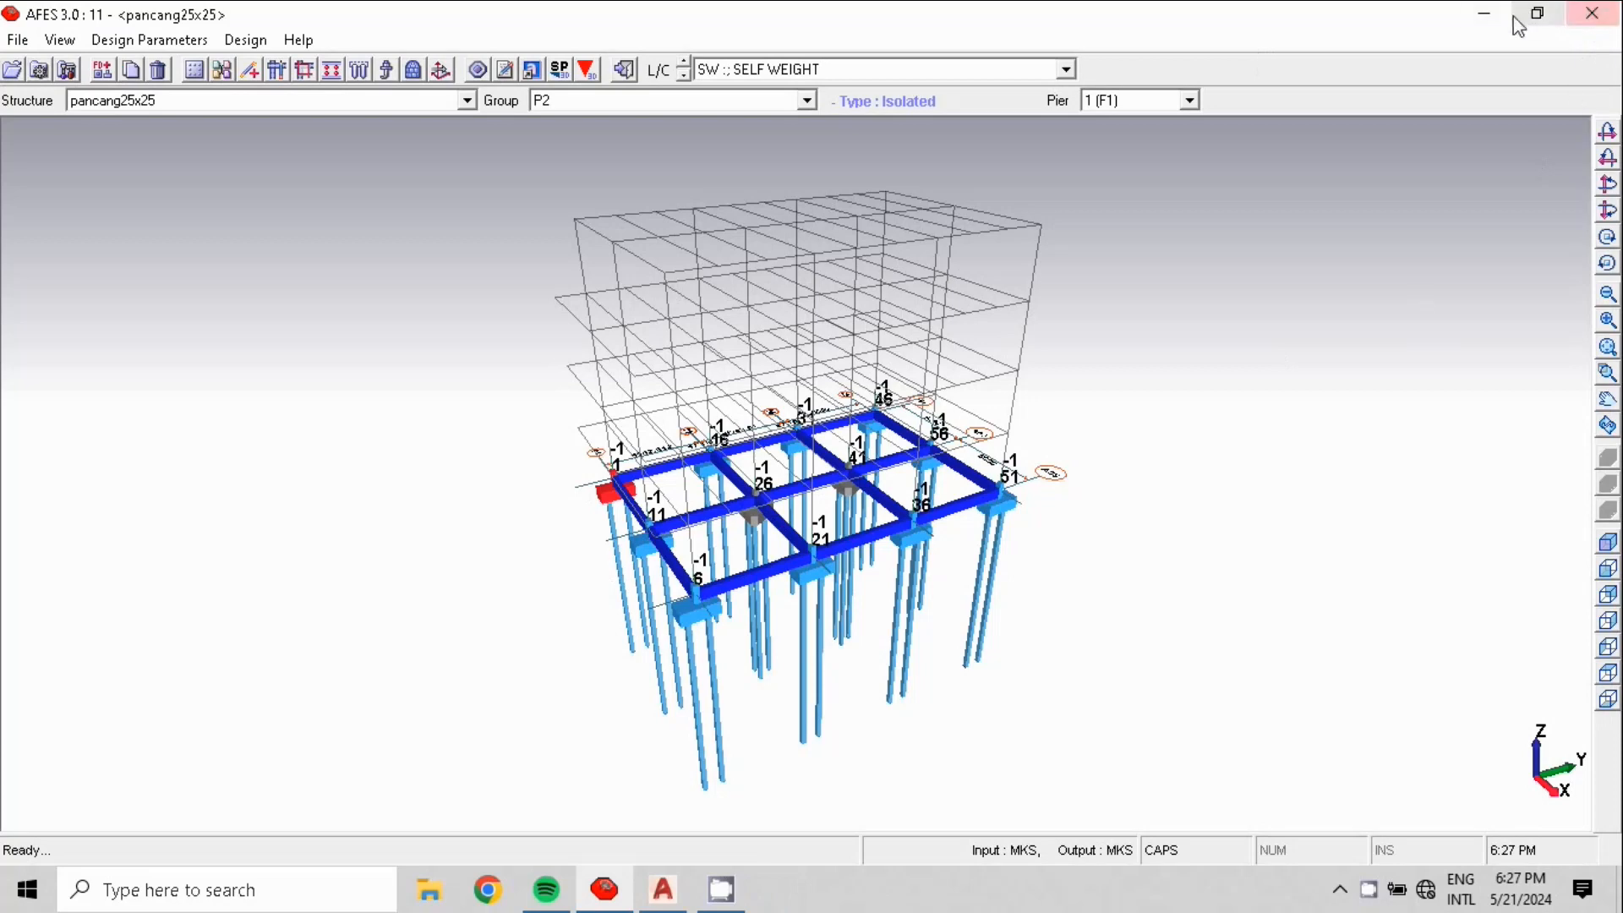
pyautogui.click(1484, 15)
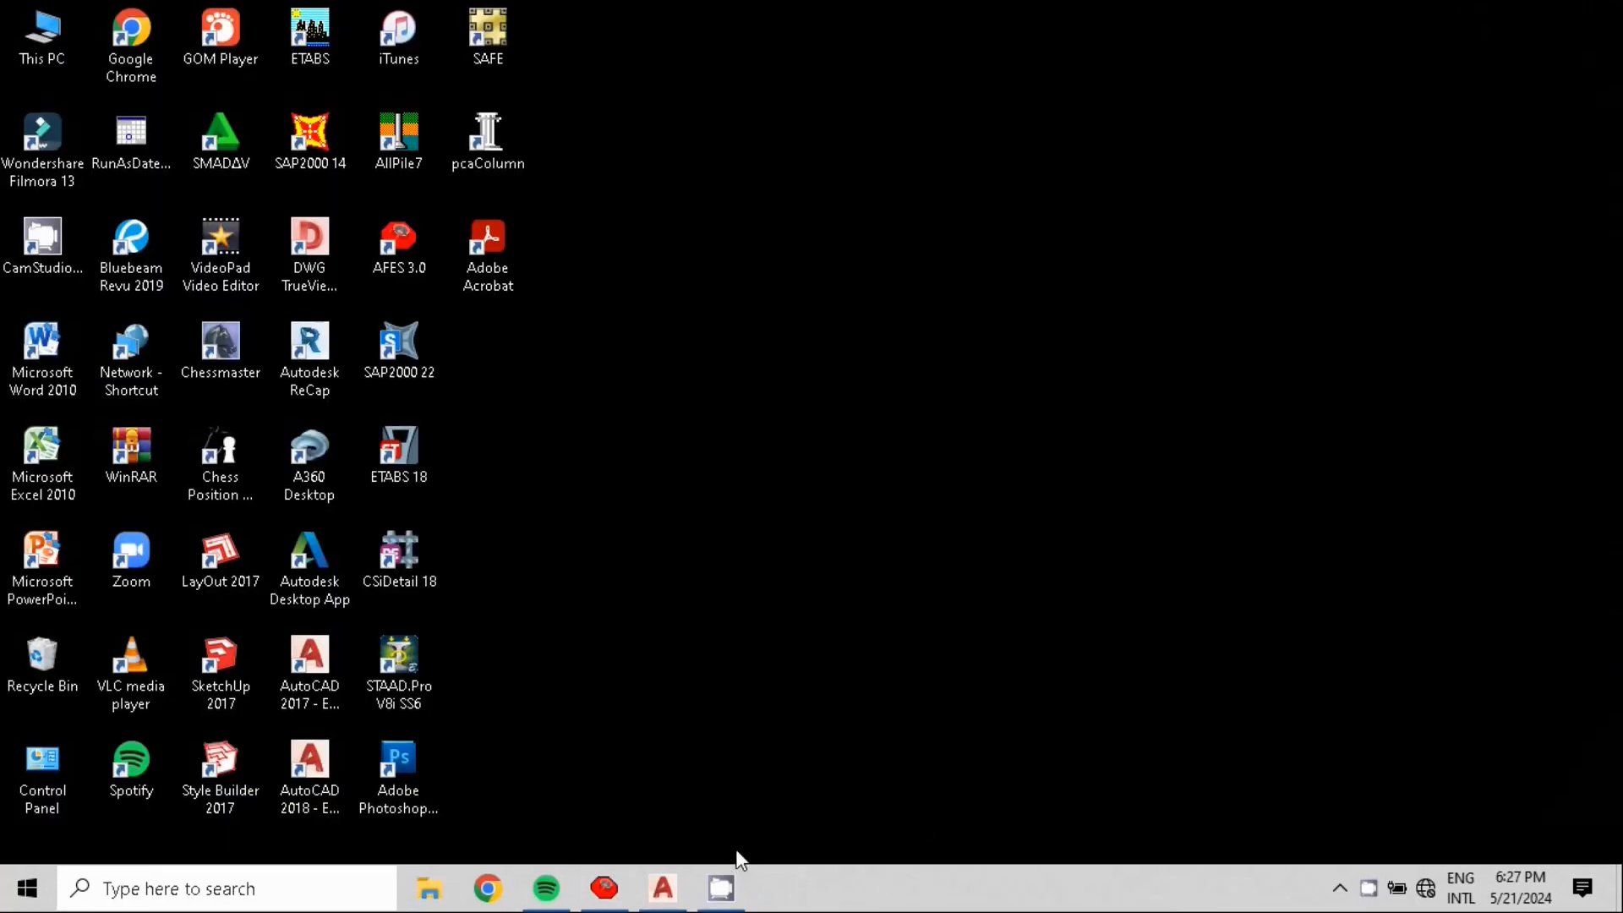
pyautogui.click(665, 888)
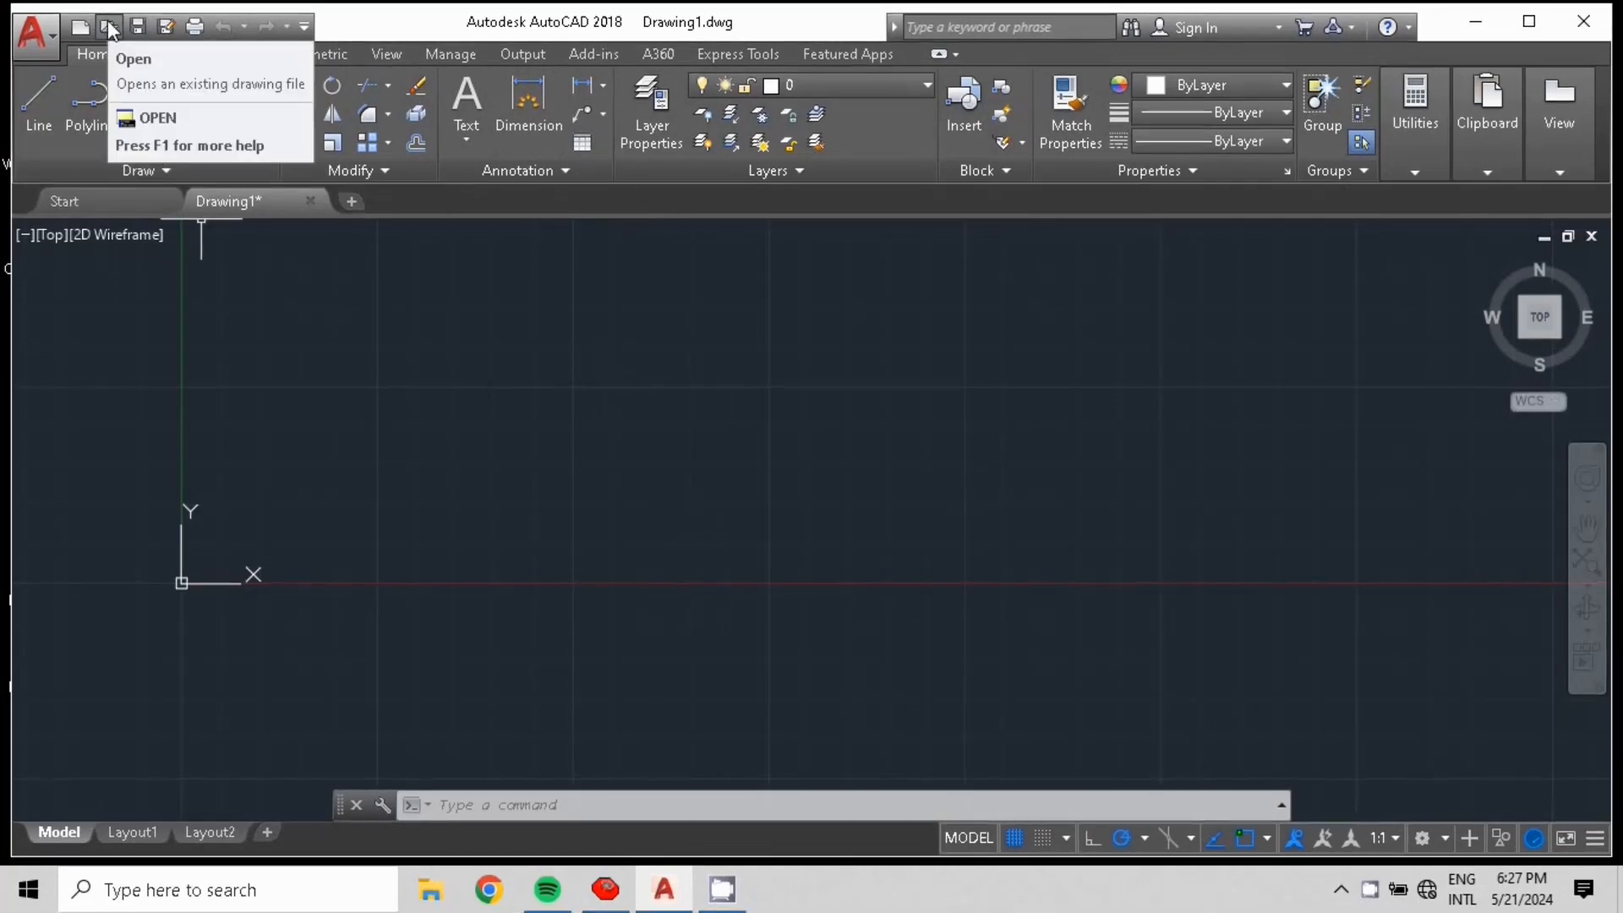
# - Start opening an existing drawing and browse to the folder C:\Program Files (x86)\GS_AFES\AFES 3.0\DxfData\11
pyautogui.click(108, 20)
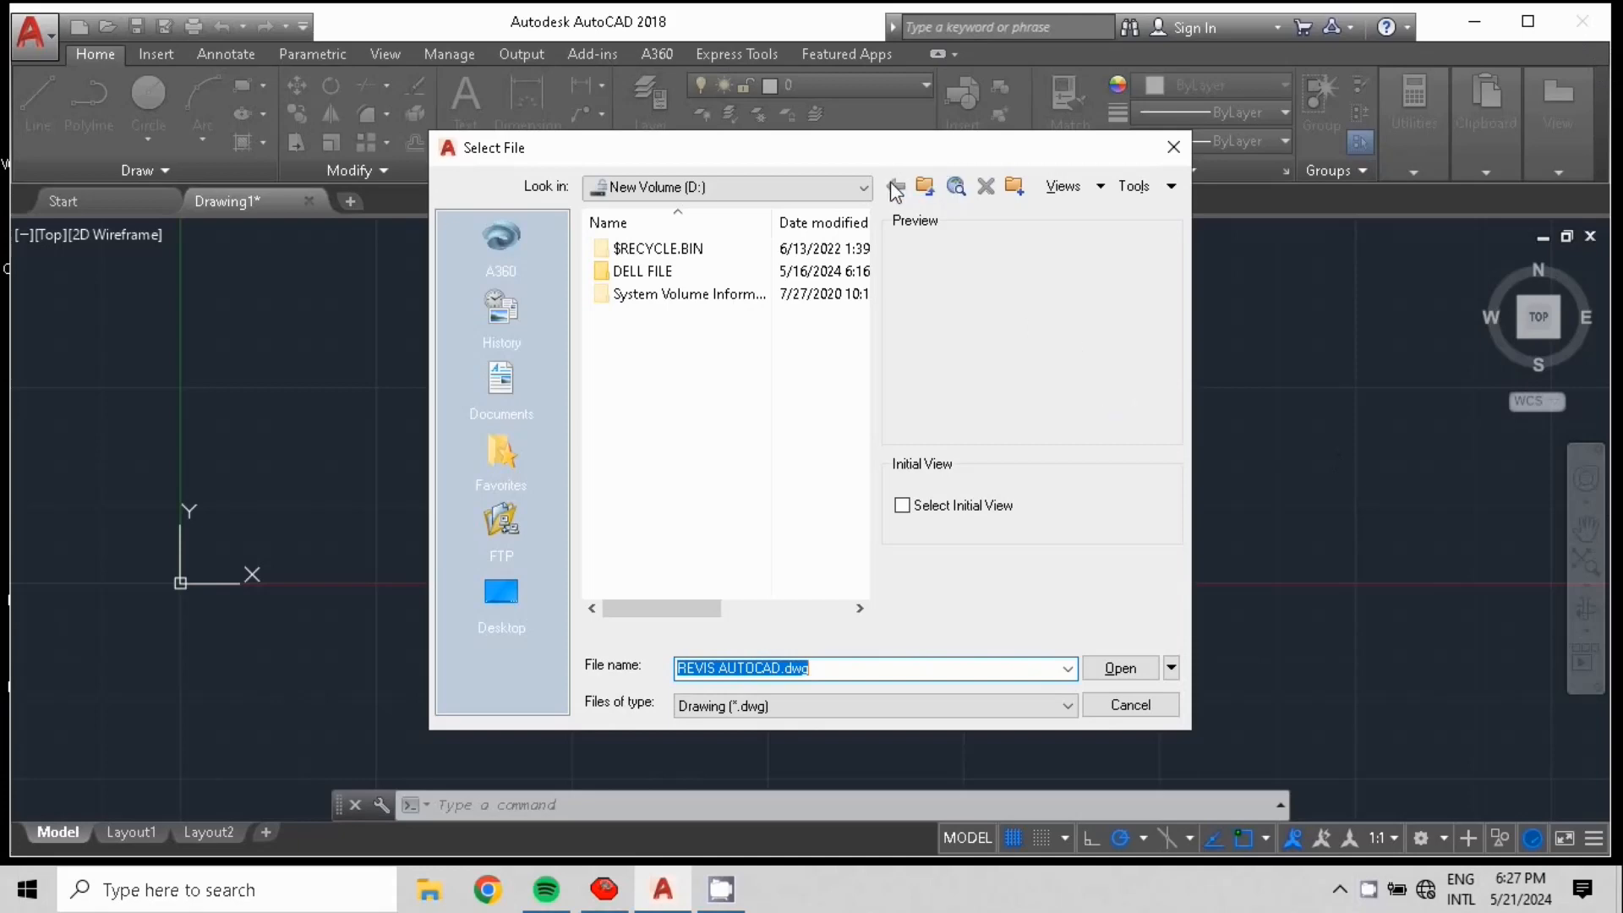
pyautogui.click(860, 191)
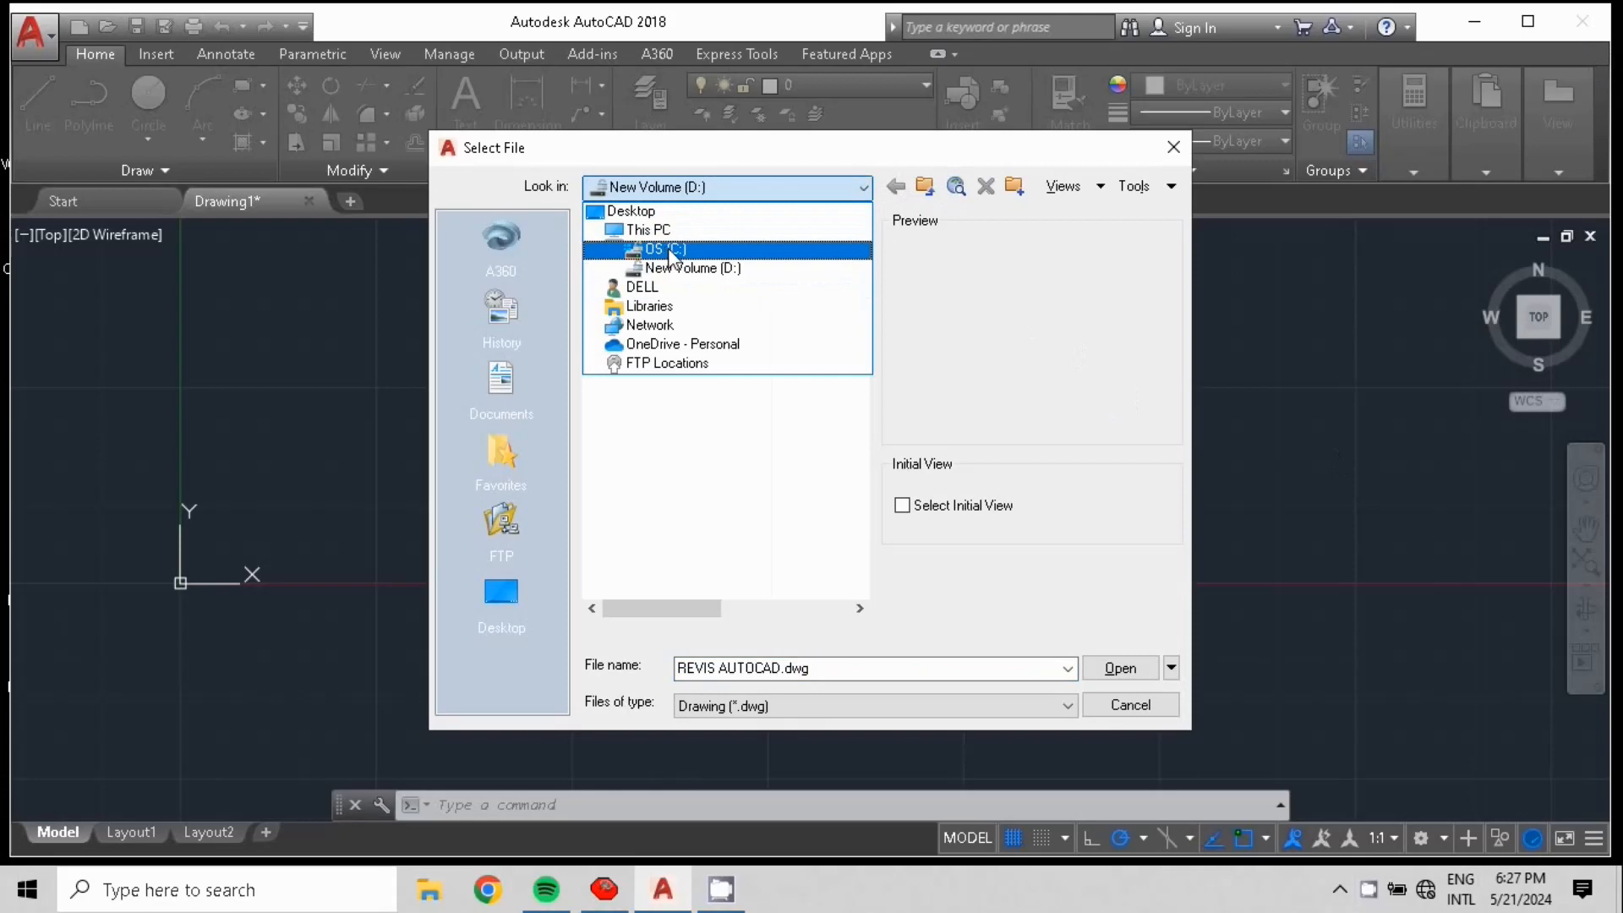
pyautogui.click(669, 250)
pyautogui.scroll(-5, 676, 520)
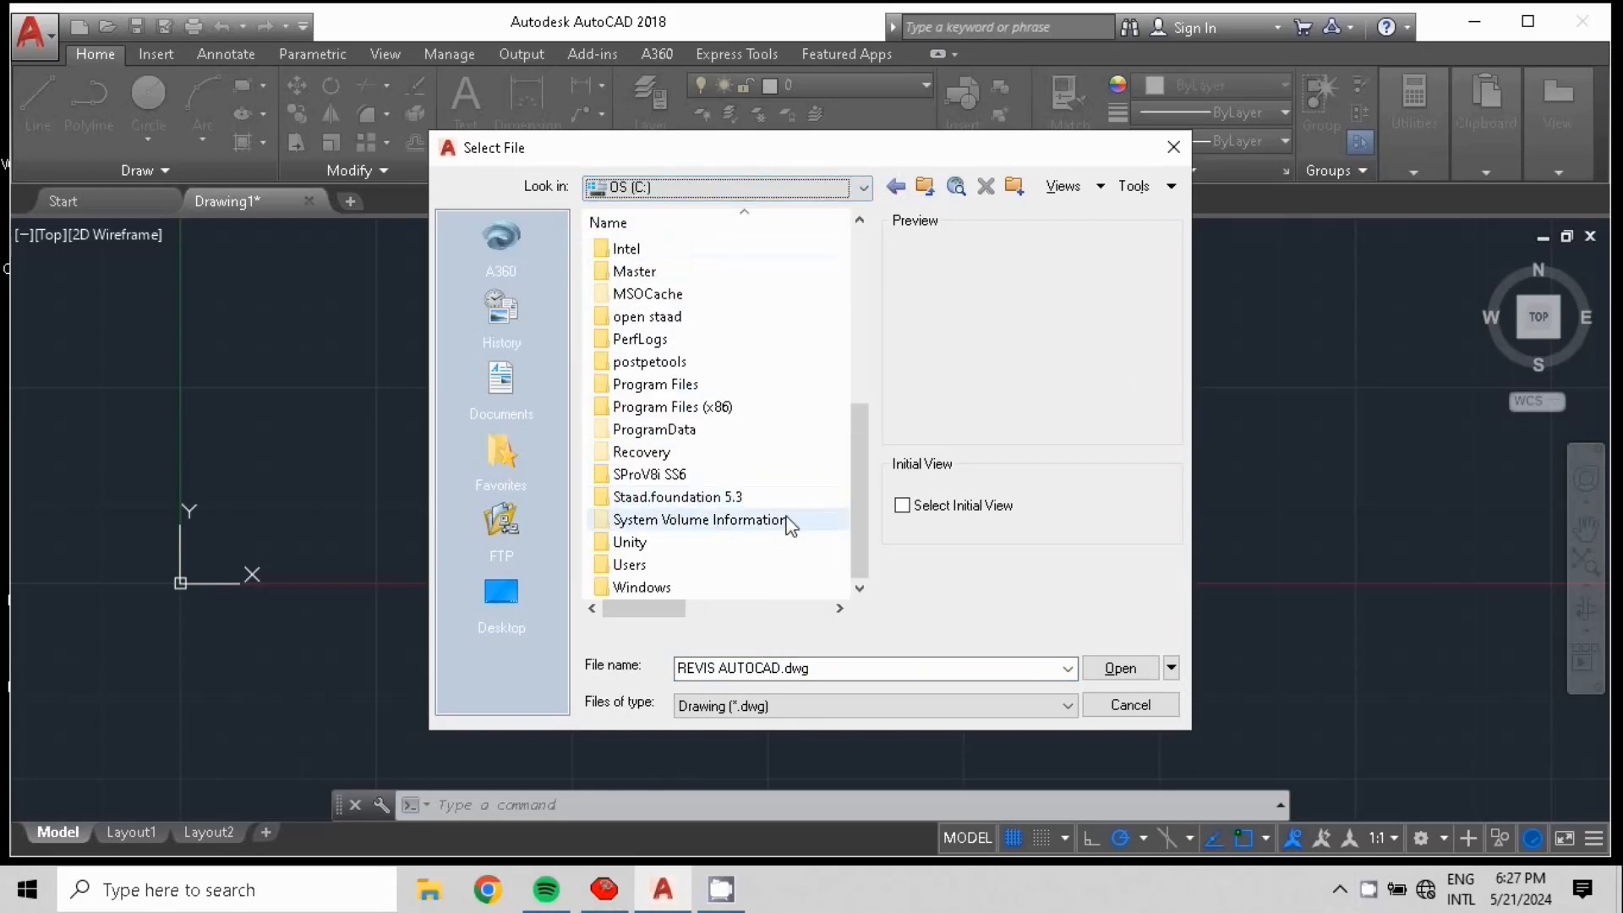
pyautogui.click(731, 409)
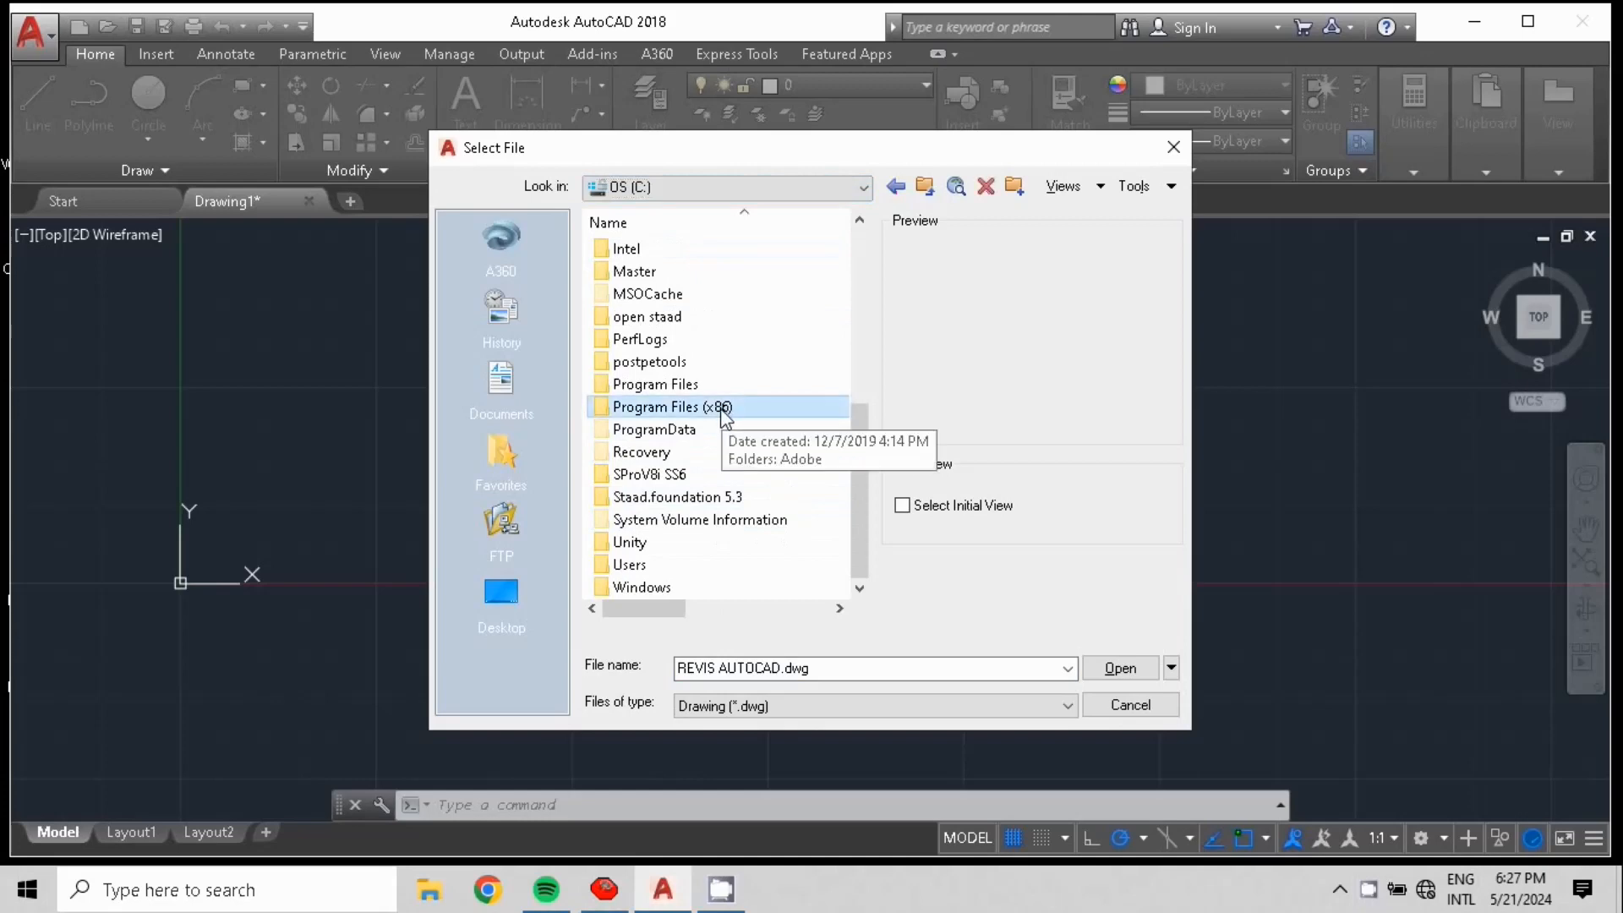
pyautogui.doubleClick(728, 410)
pyautogui.scroll(-15, 700, 427)
pyautogui.scroll(13, 703, 439)
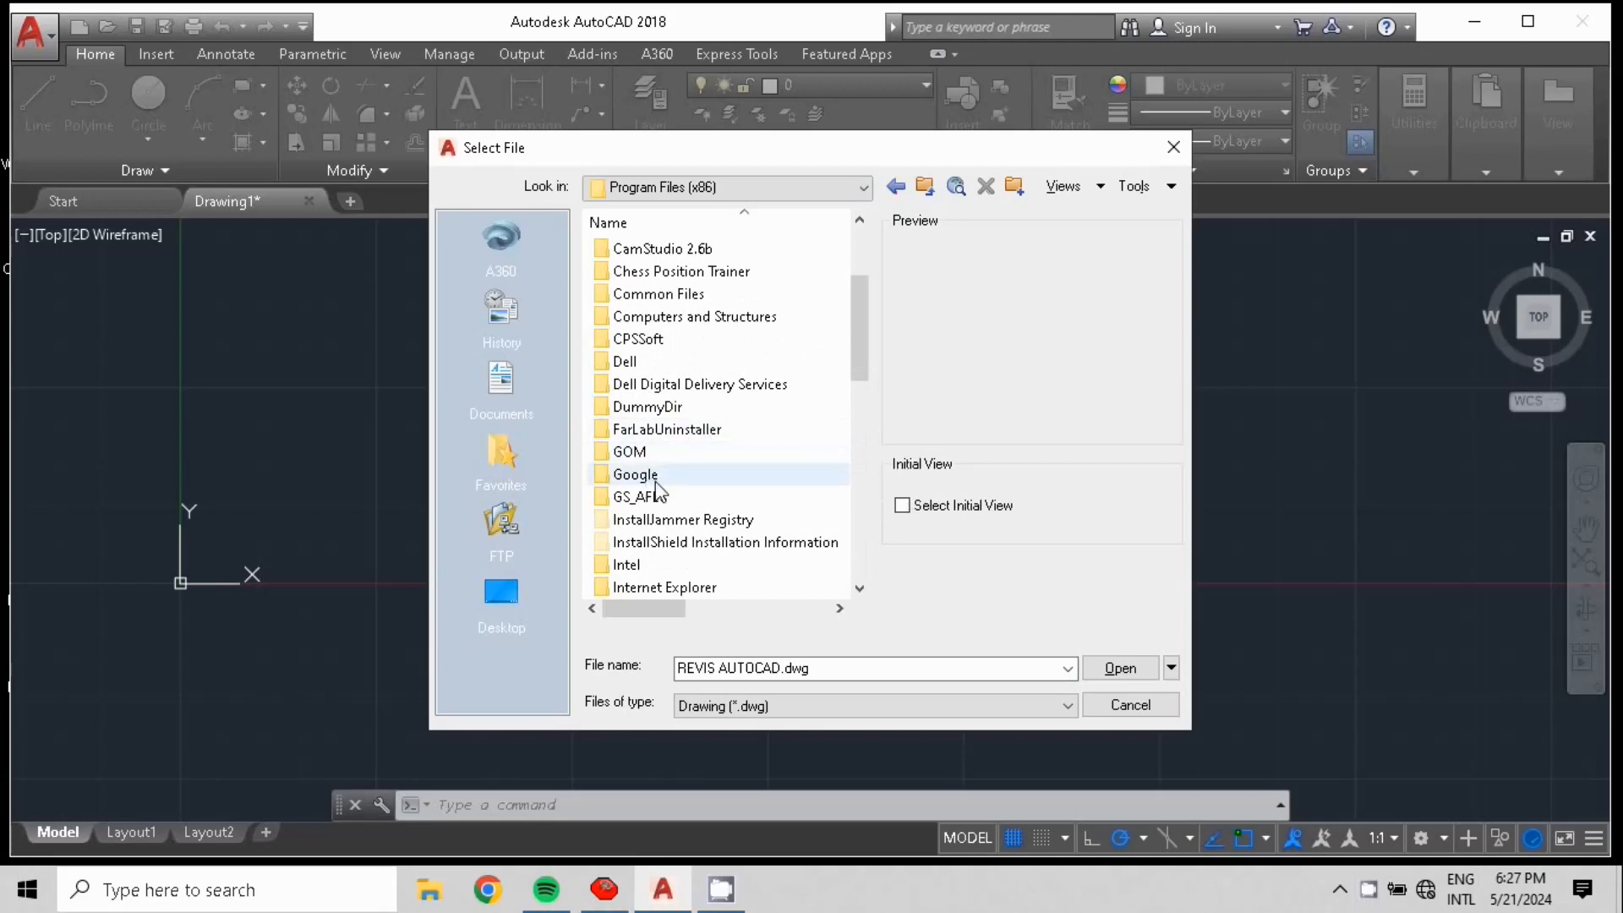
pyautogui.doubleClick(659, 501)
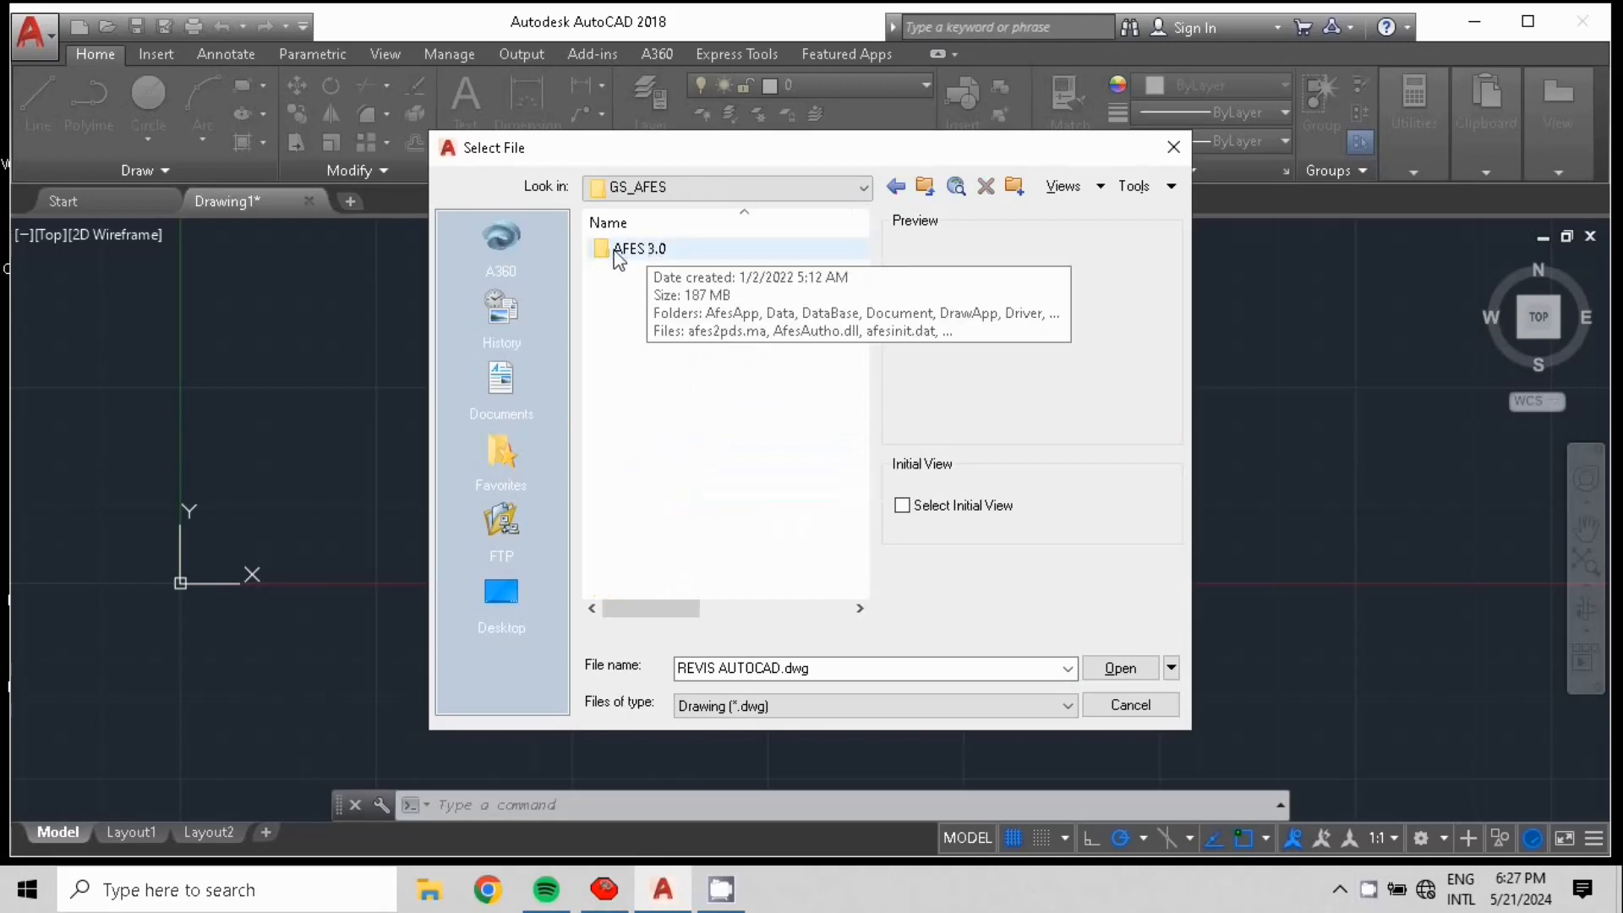
pyautogui.doubleClick(679, 252)
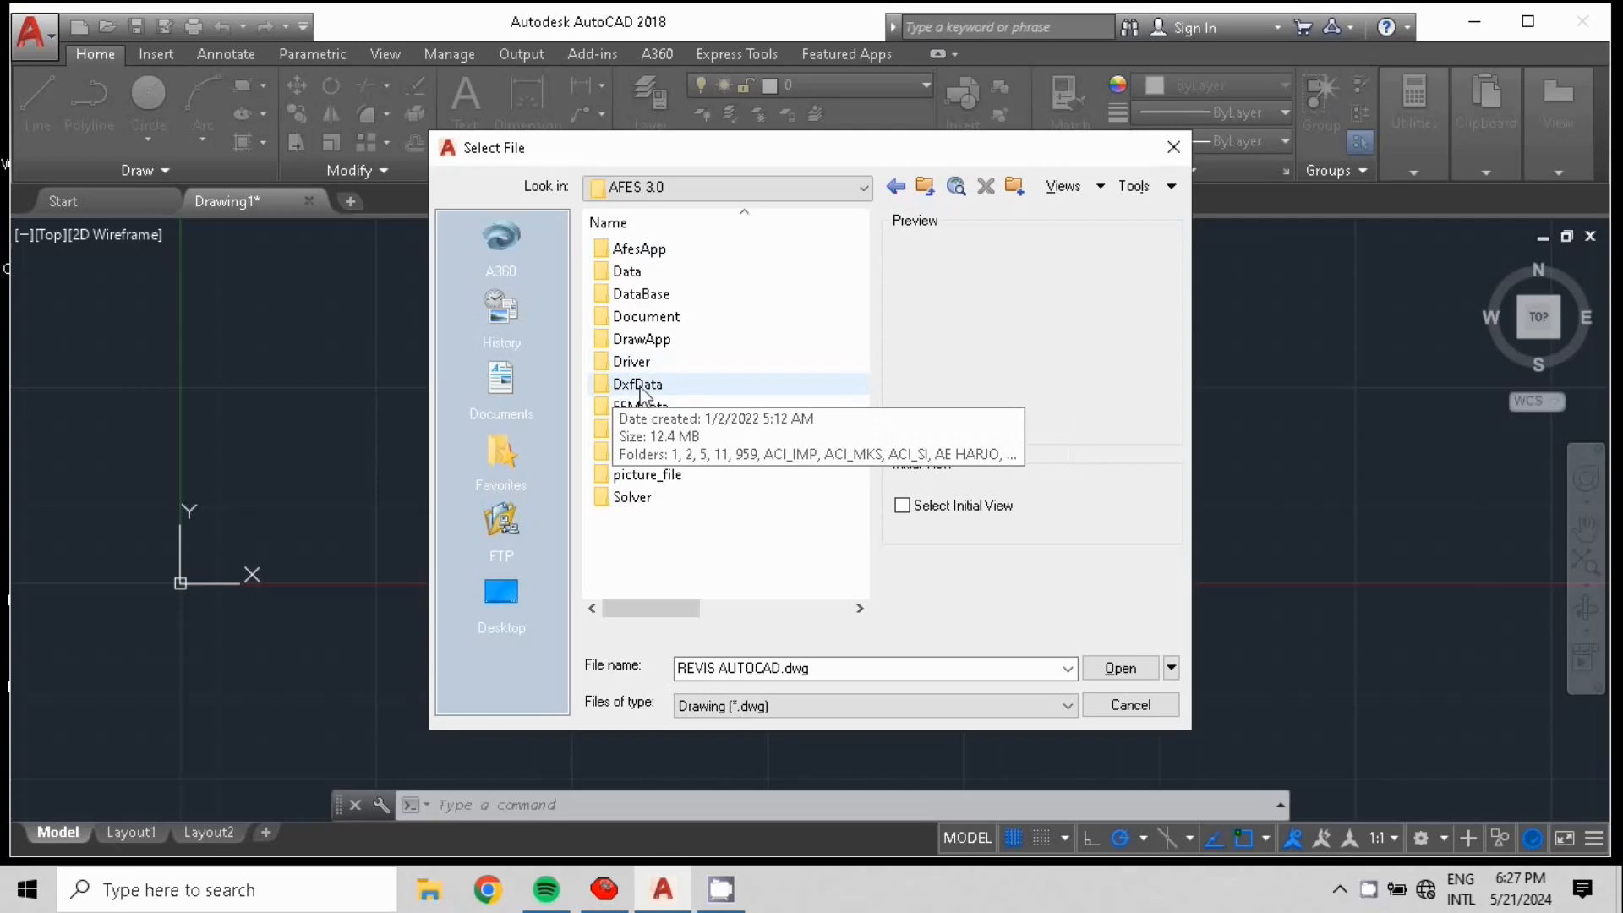
pyautogui.doubleClick(668, 388)
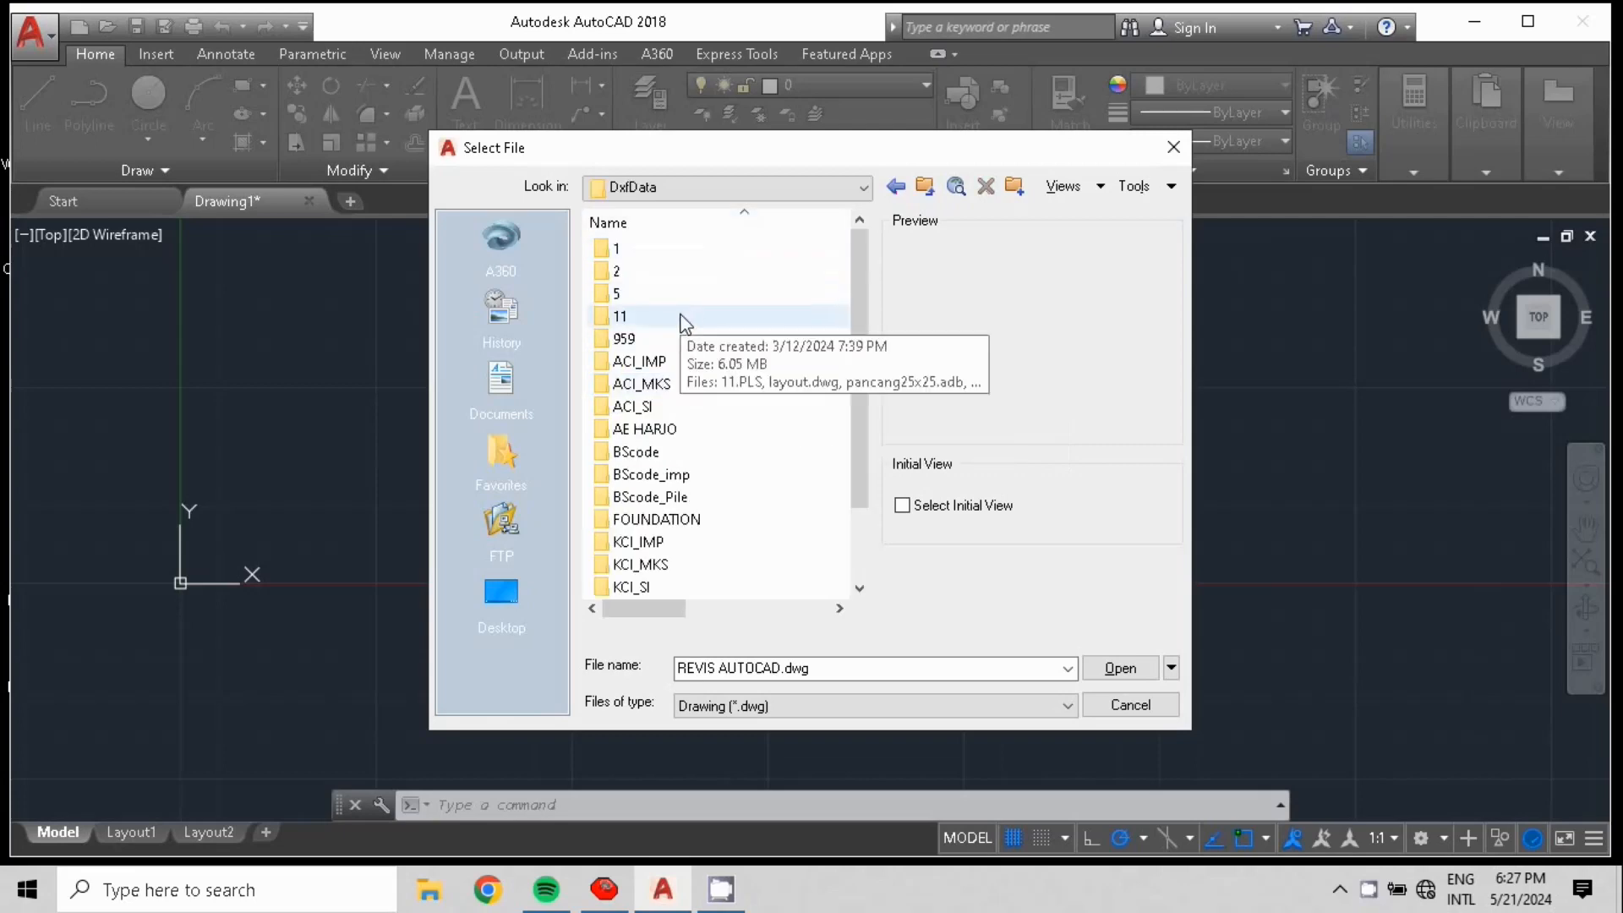
pyautogui.doubleClick(653, 319)
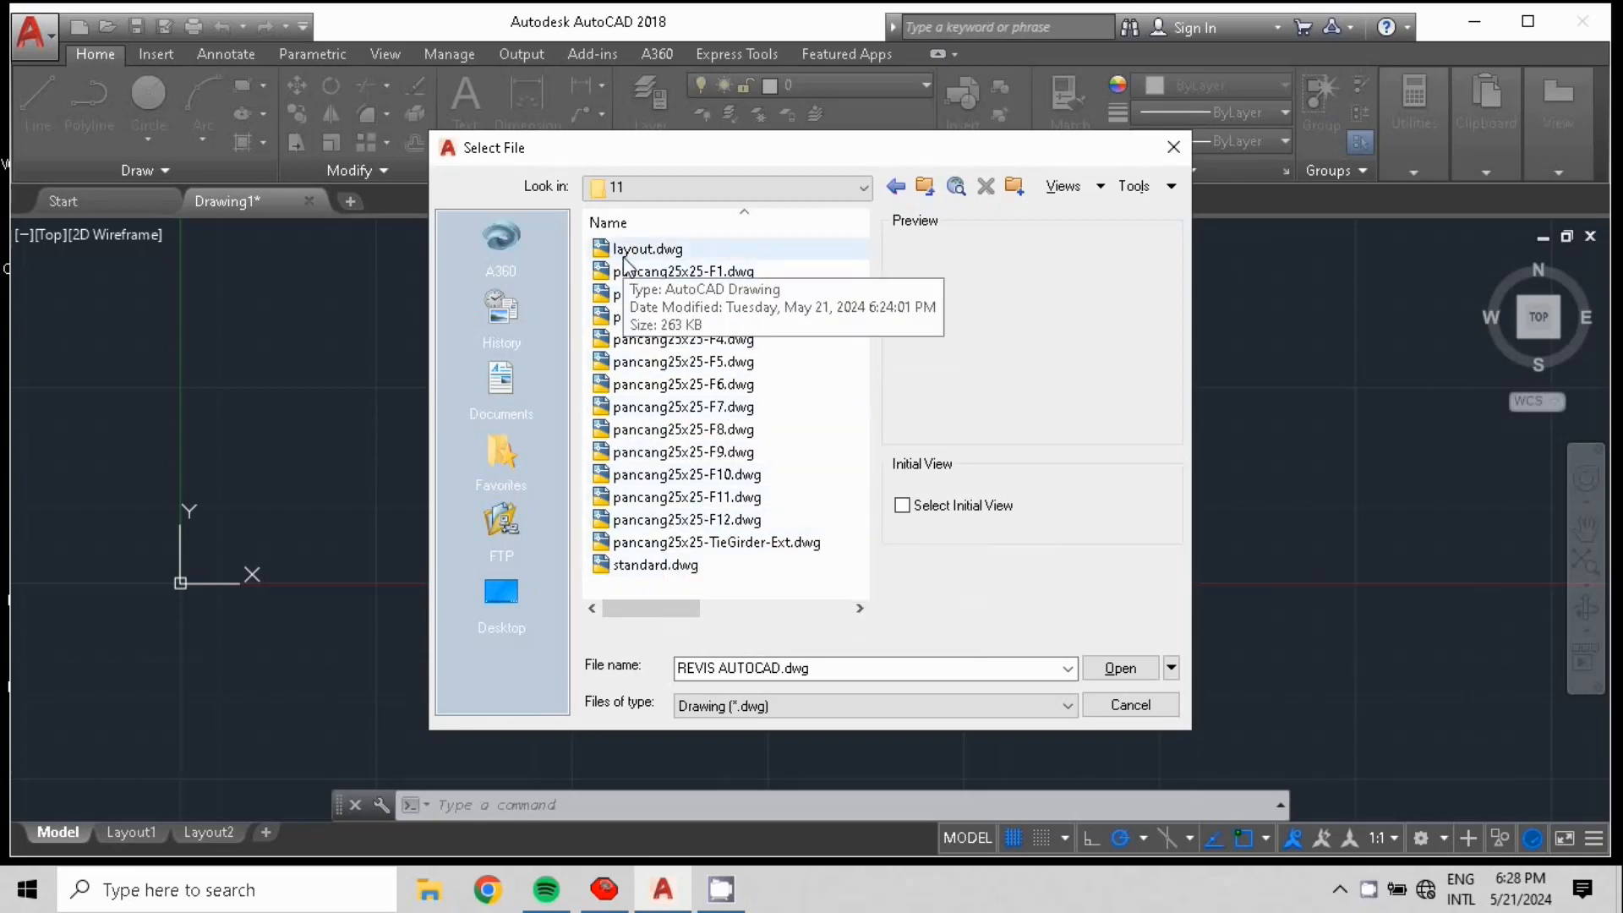
# - Open layout.dwg as read-only, accepting it as a foreign DWG file
pyautogui.doubleClick(624, 254)
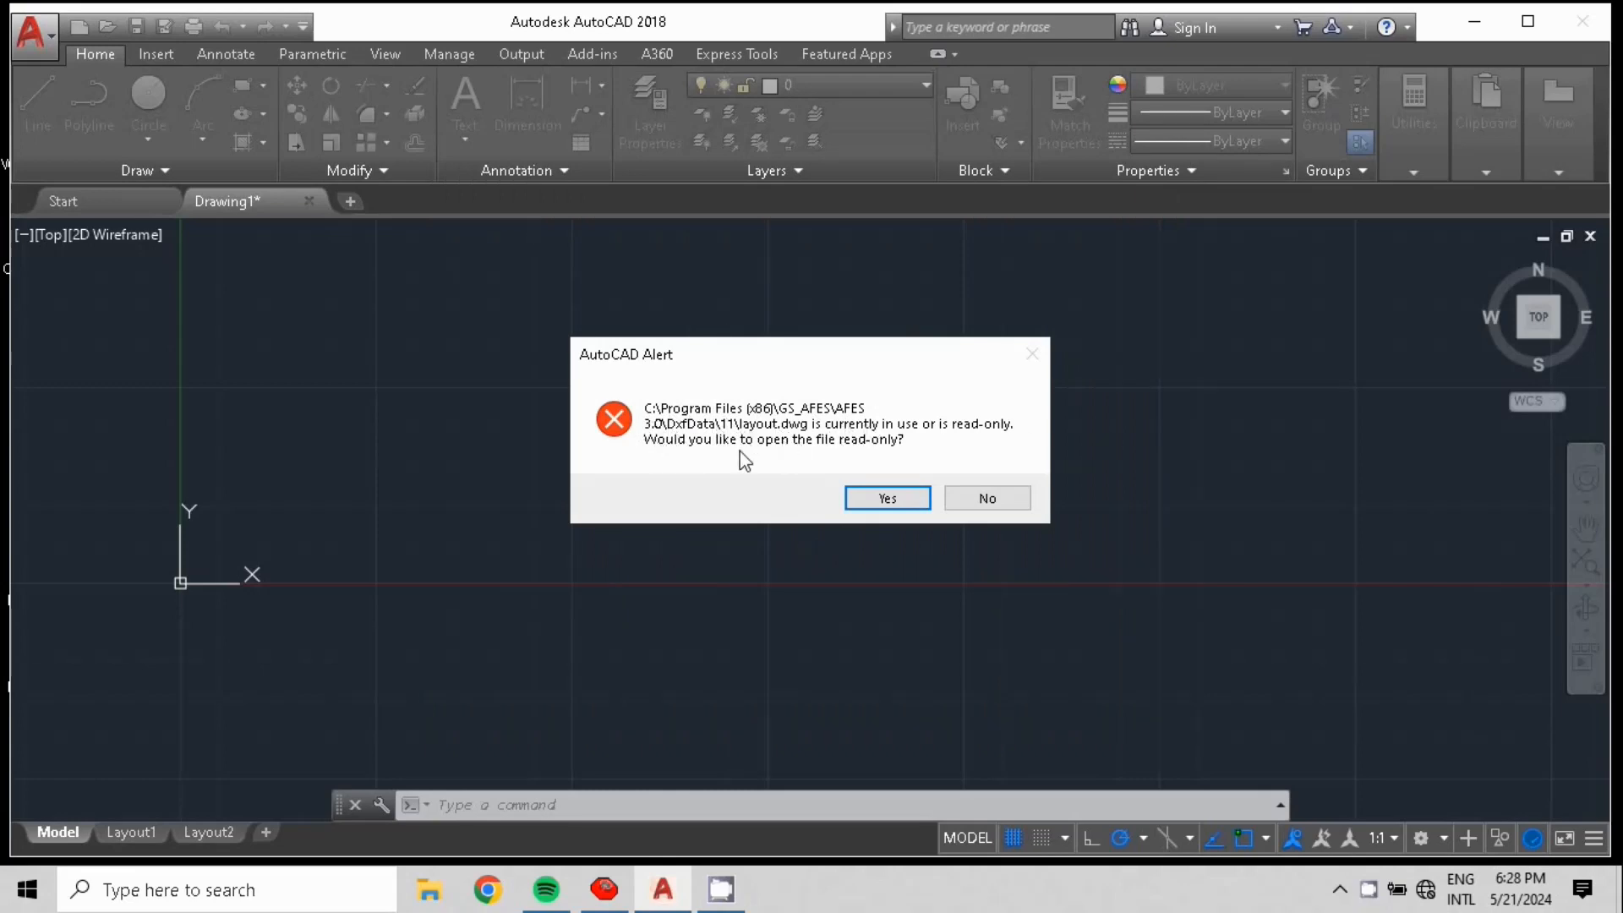
pyautogui.click(896, 495)
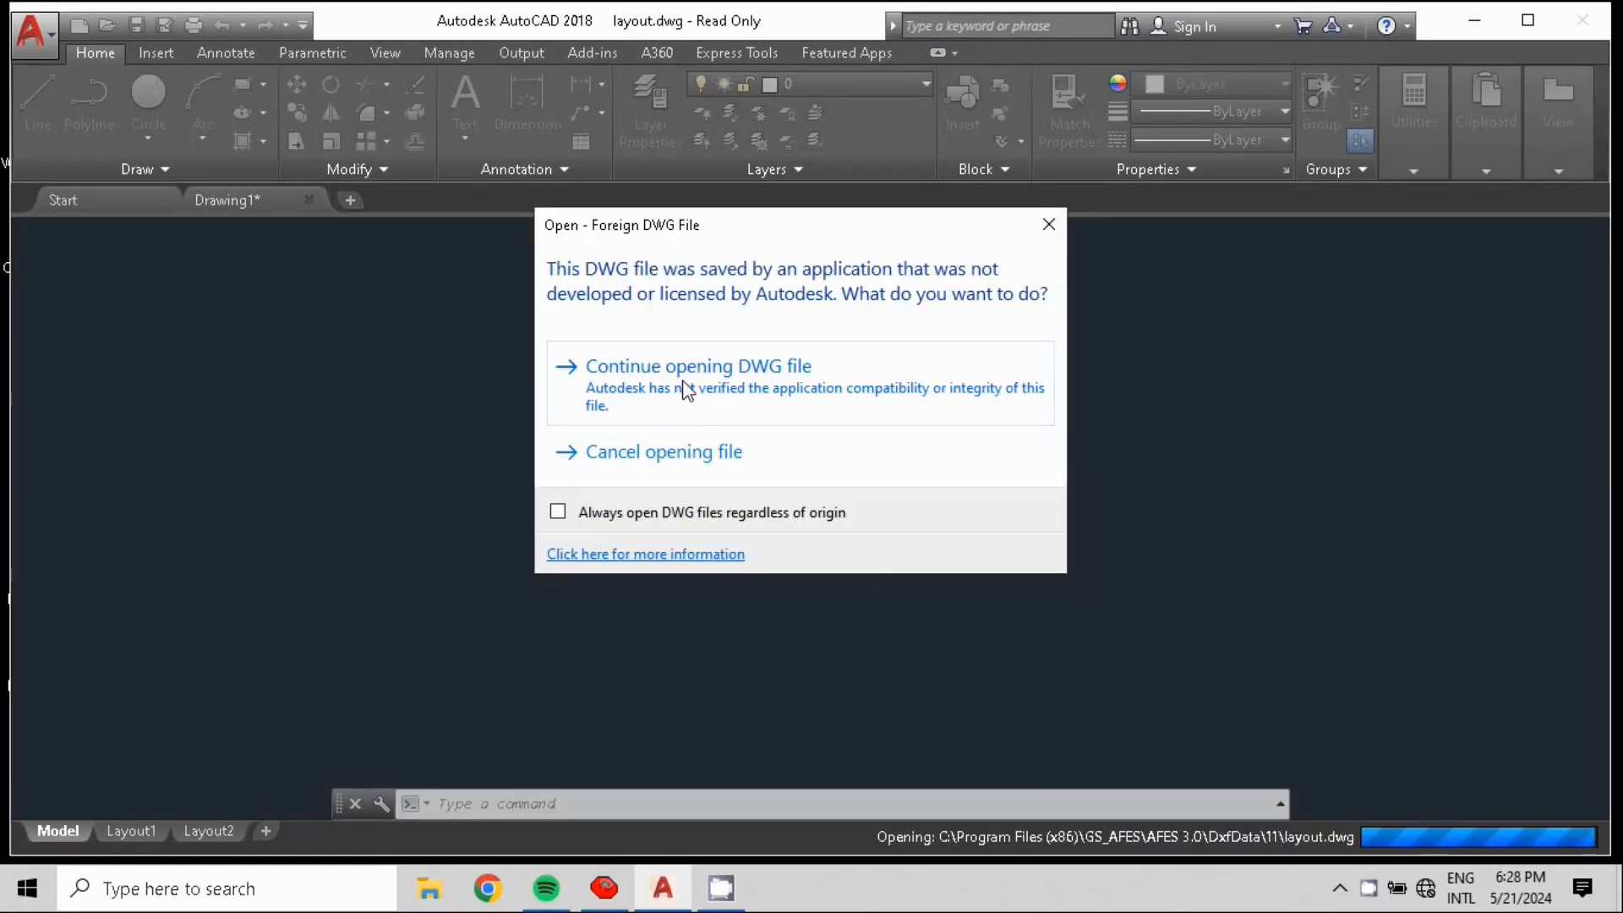
pyautogui.click(683, 386)
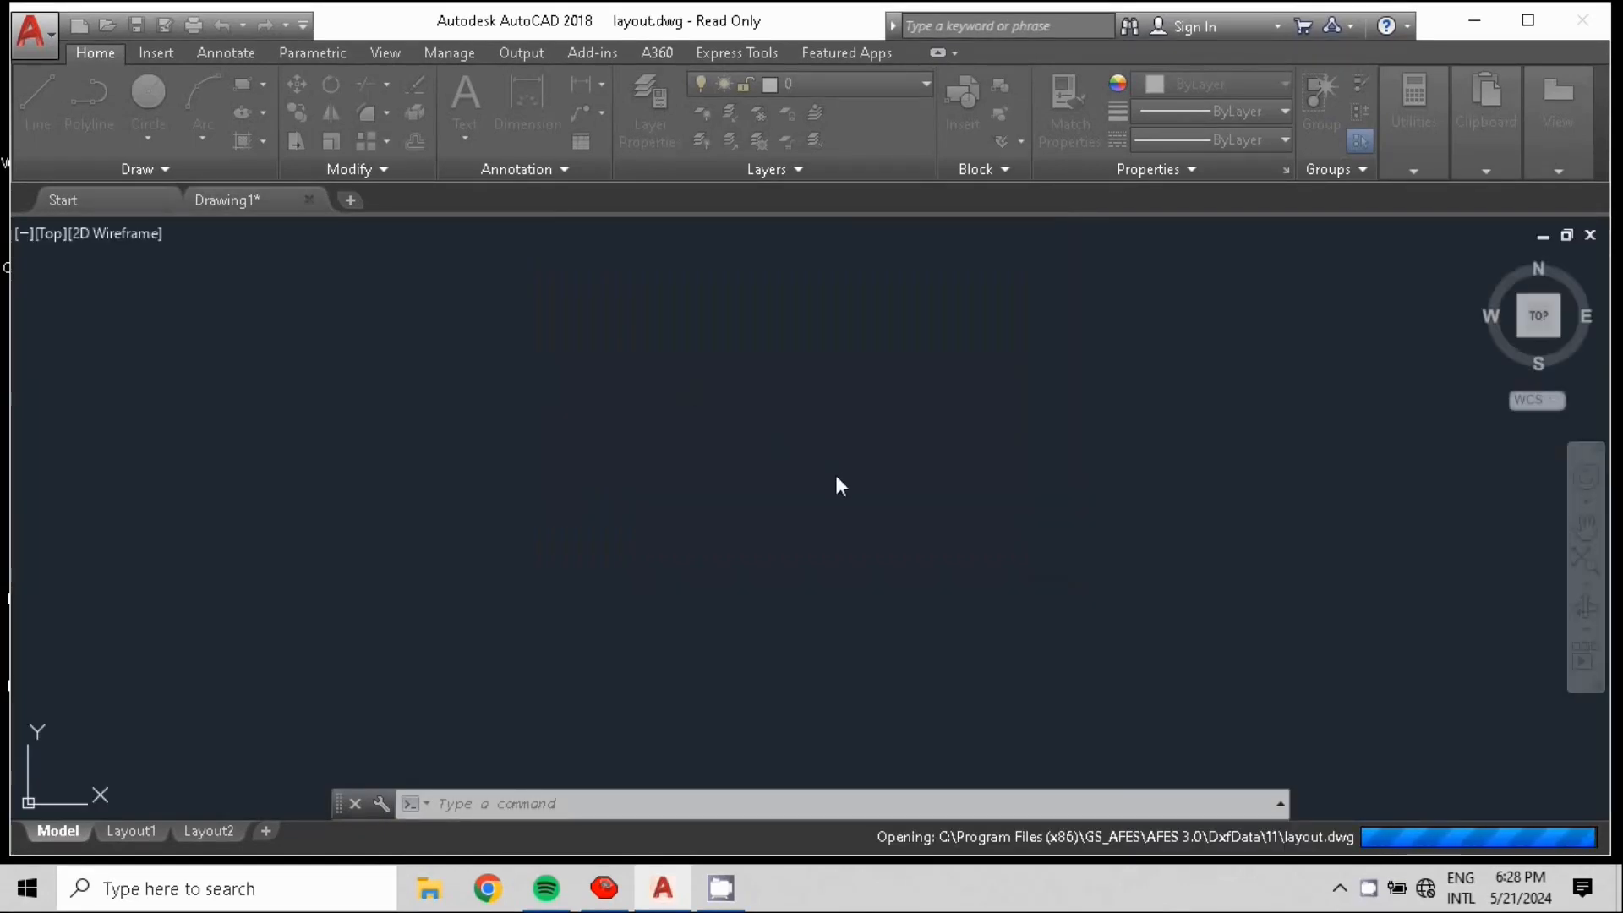
# - Examine the foundation arrangement plan in layout.dwg, including its grid, footings and girders
pyautogui.scroll(-4, 507, 512)
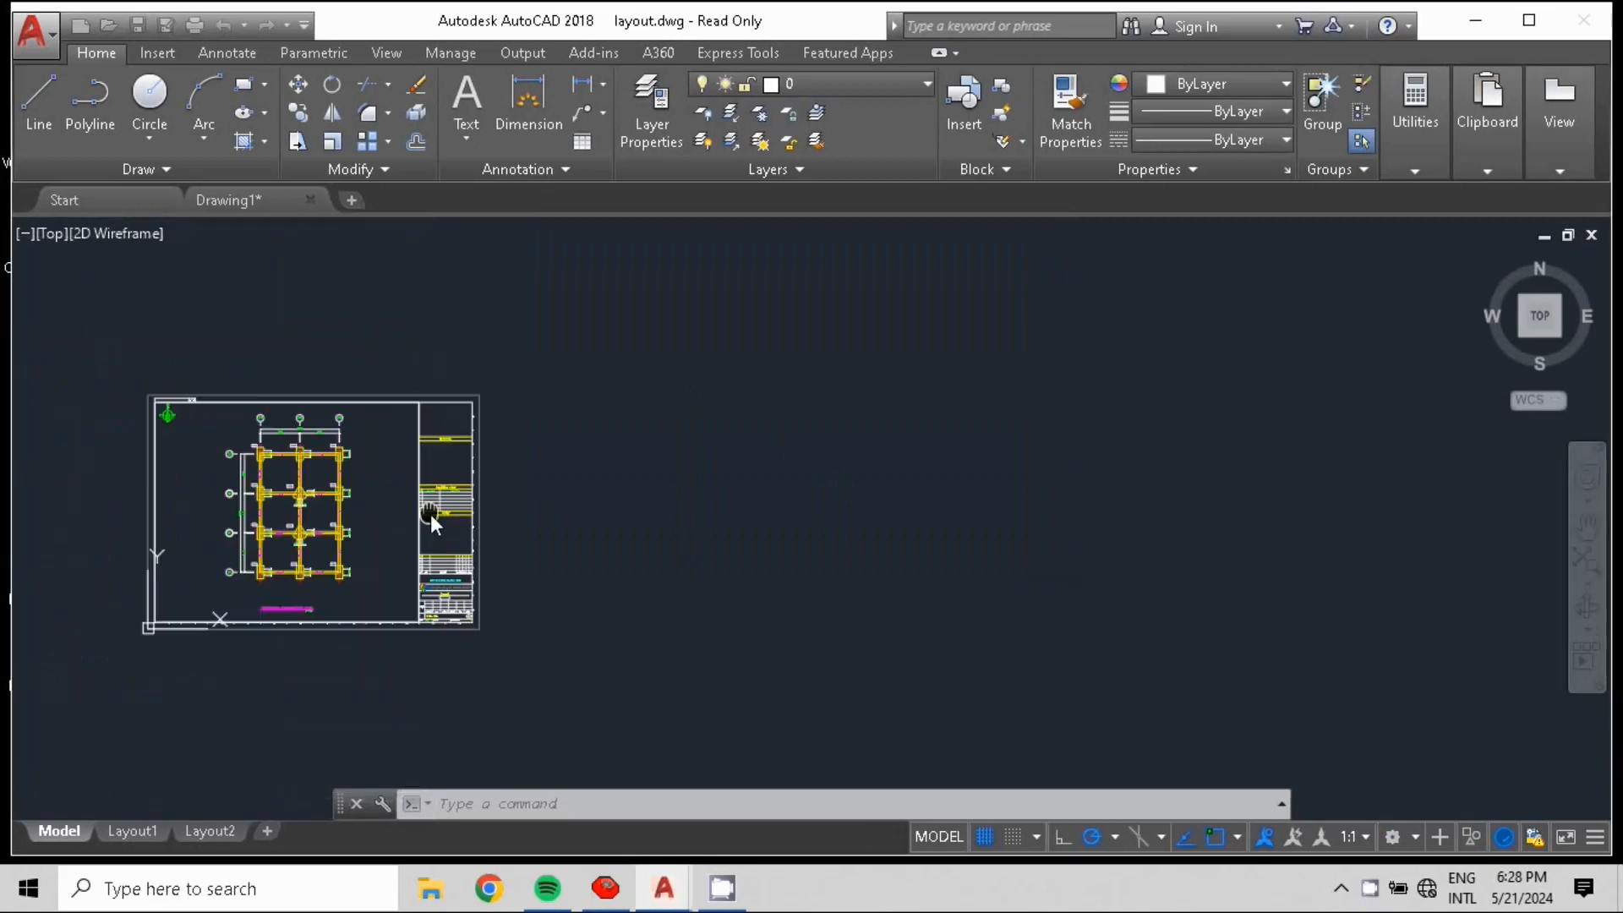
pyautogui.moveTo(429, 515); pyautogui.dragTo(881, 440, button='middle')
pyautogui.scroll(6, 942, 442)
pyautogui.scroll(-6, 920, 474)
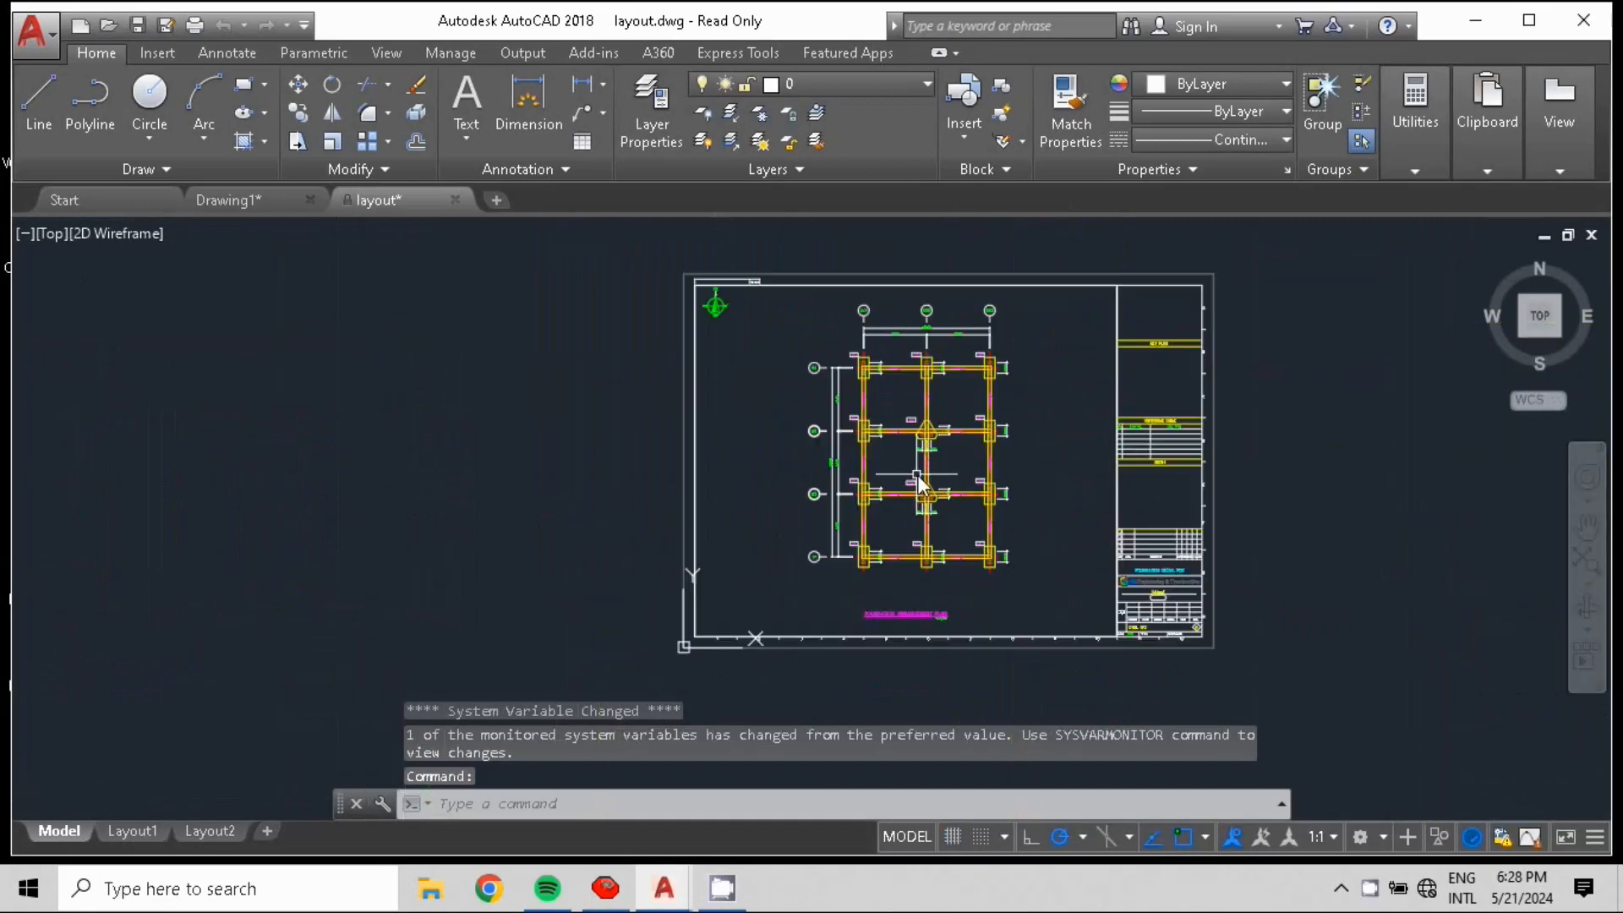
pyautogui.scroll(2, 935, 479)
pyautogui.moveTo(947, 439)
pyautogui.mouseDown(button='middle')
pyautogui.moveTo(652, 512)
pyautogui.moveTo(661, 494)
pyautogui.mouseUp(button='middle')
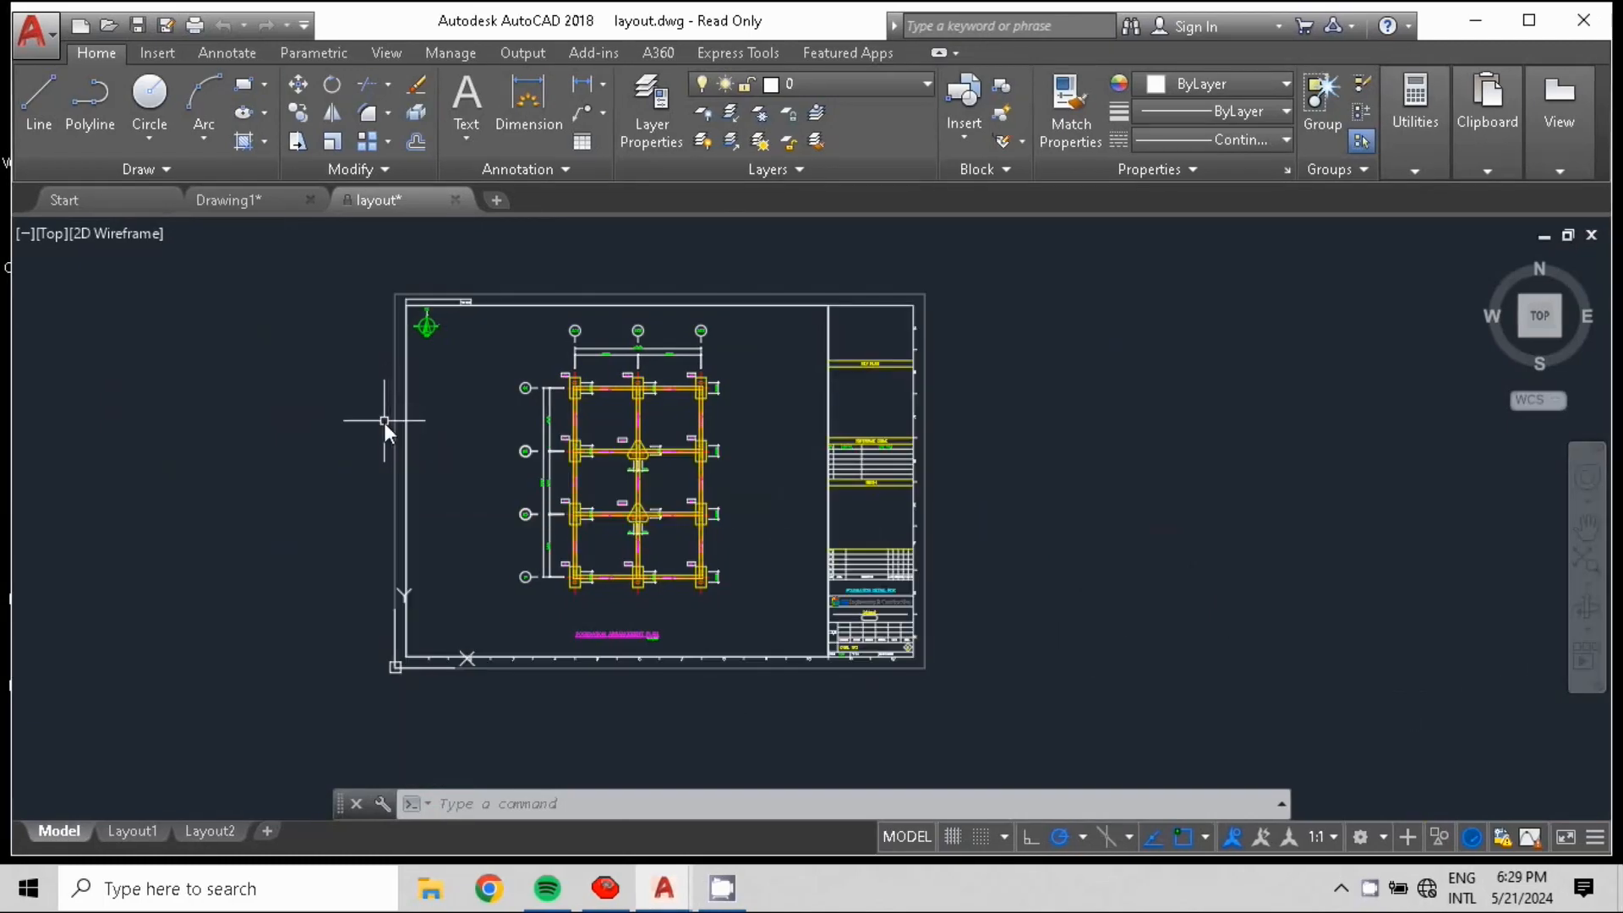
pyautogui.scroll(1, 388, 422)
pyautogui.scroll(1, 765, 471)
pyautogui.moveTo(726, 489); pyautogui.dragTo(632, 309, button='middle')
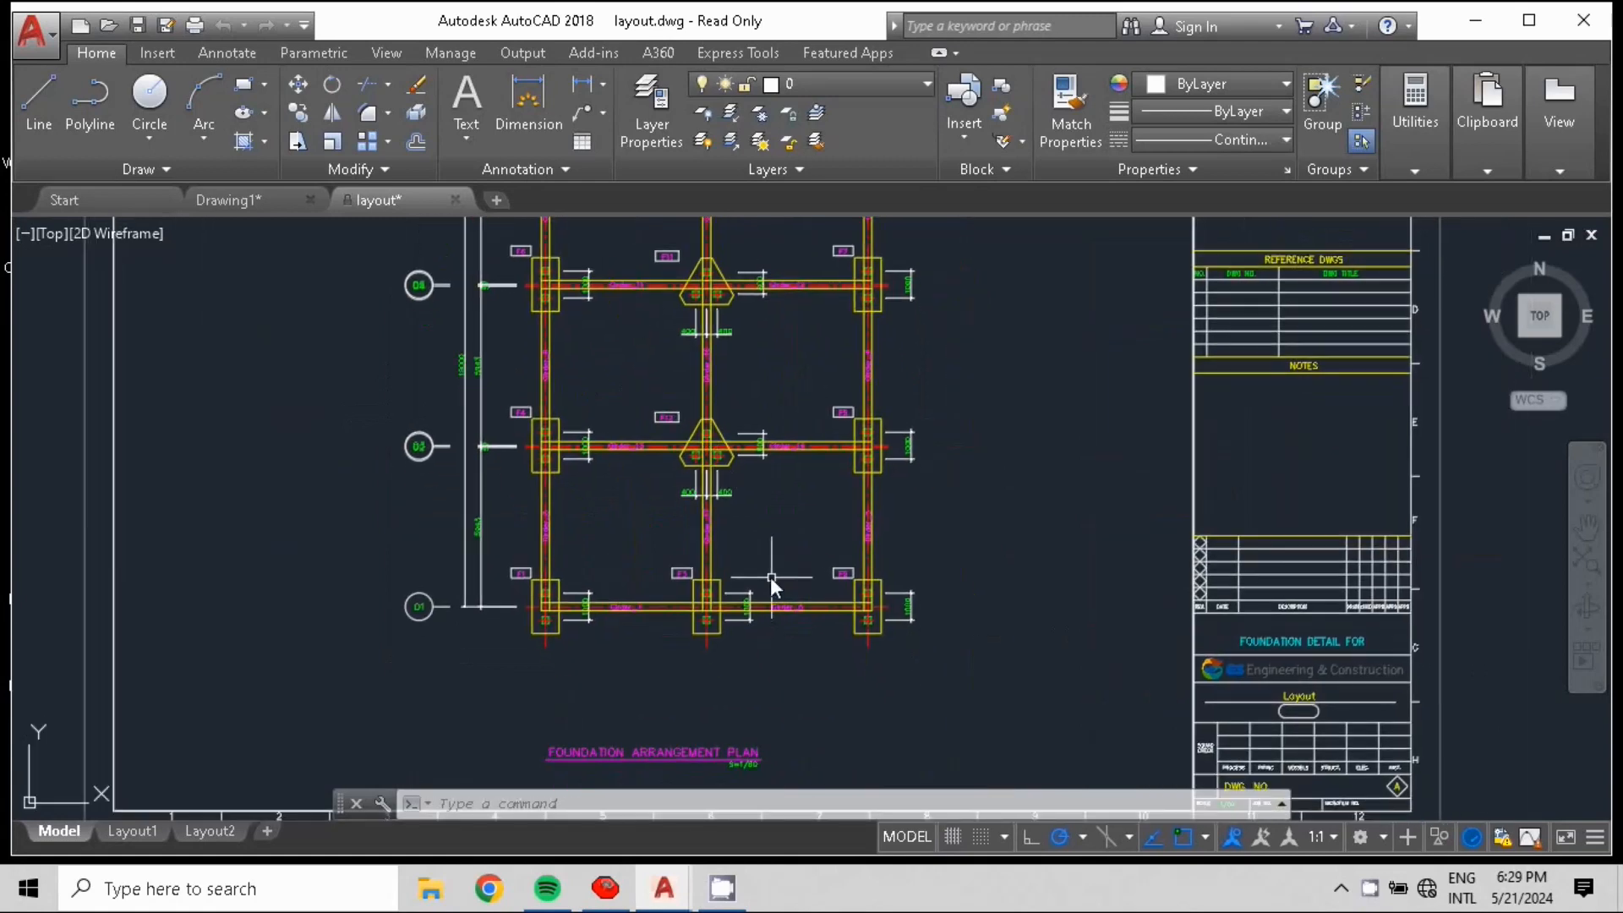
# - Change the drawing title below the plan from FOUNDATION ARRANGEMENT PLAN to DENAH PONDASI
pyautogui.scroll(2, 758, 558)
pyautogui.scroll(3, 771, 605)
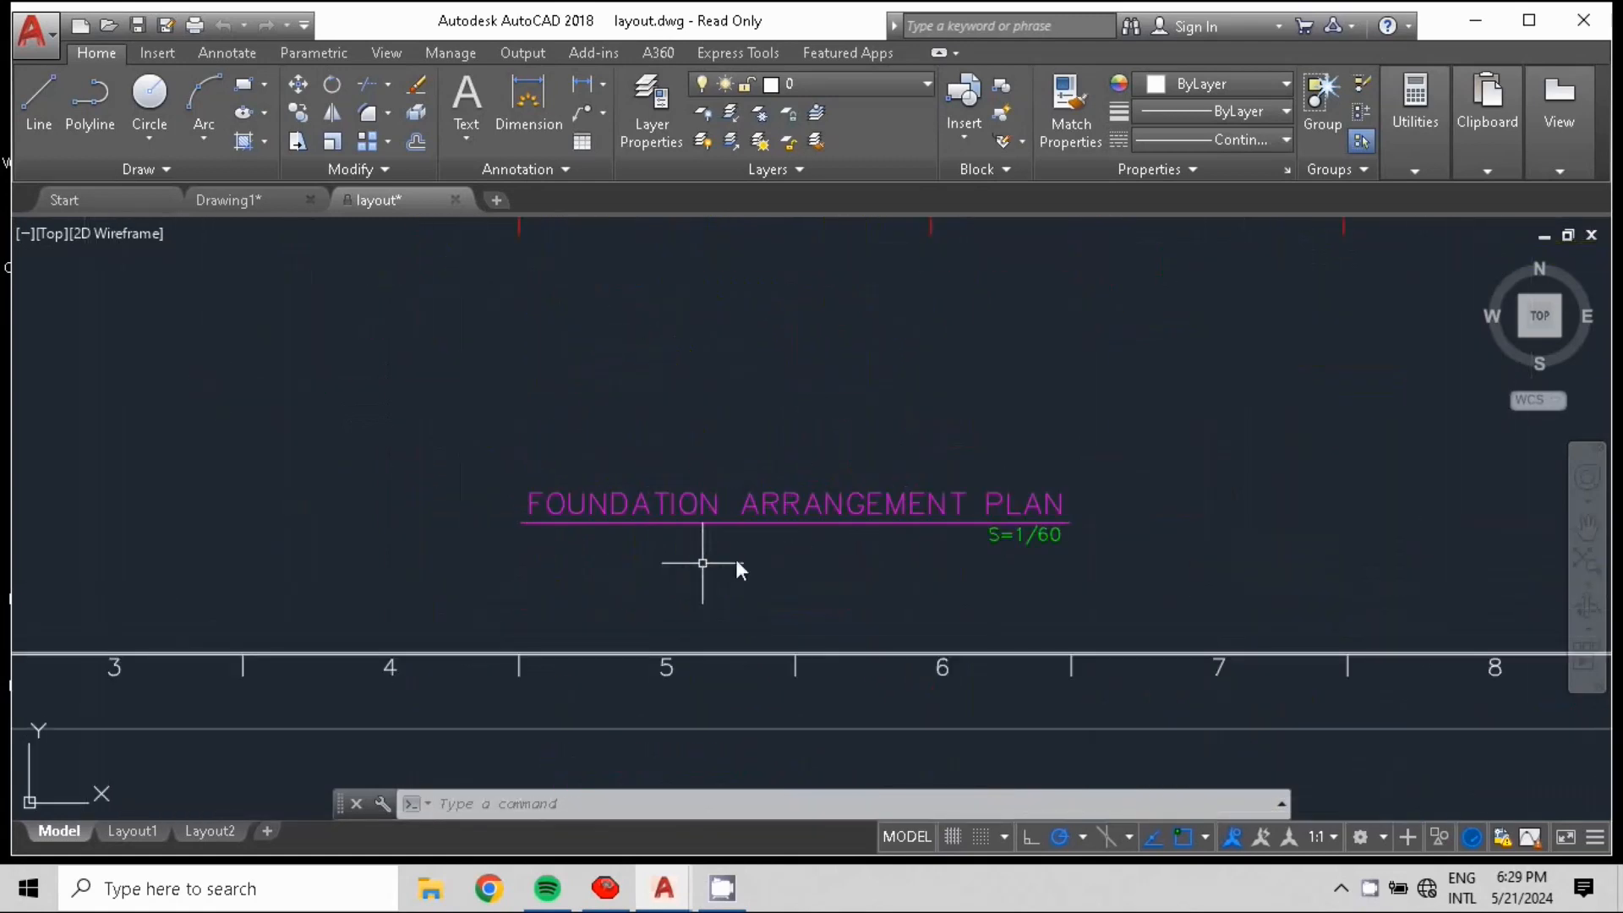
pyautogui.moveTo(835, 510); pyautogui.dragTo(632, 575, button='middle')
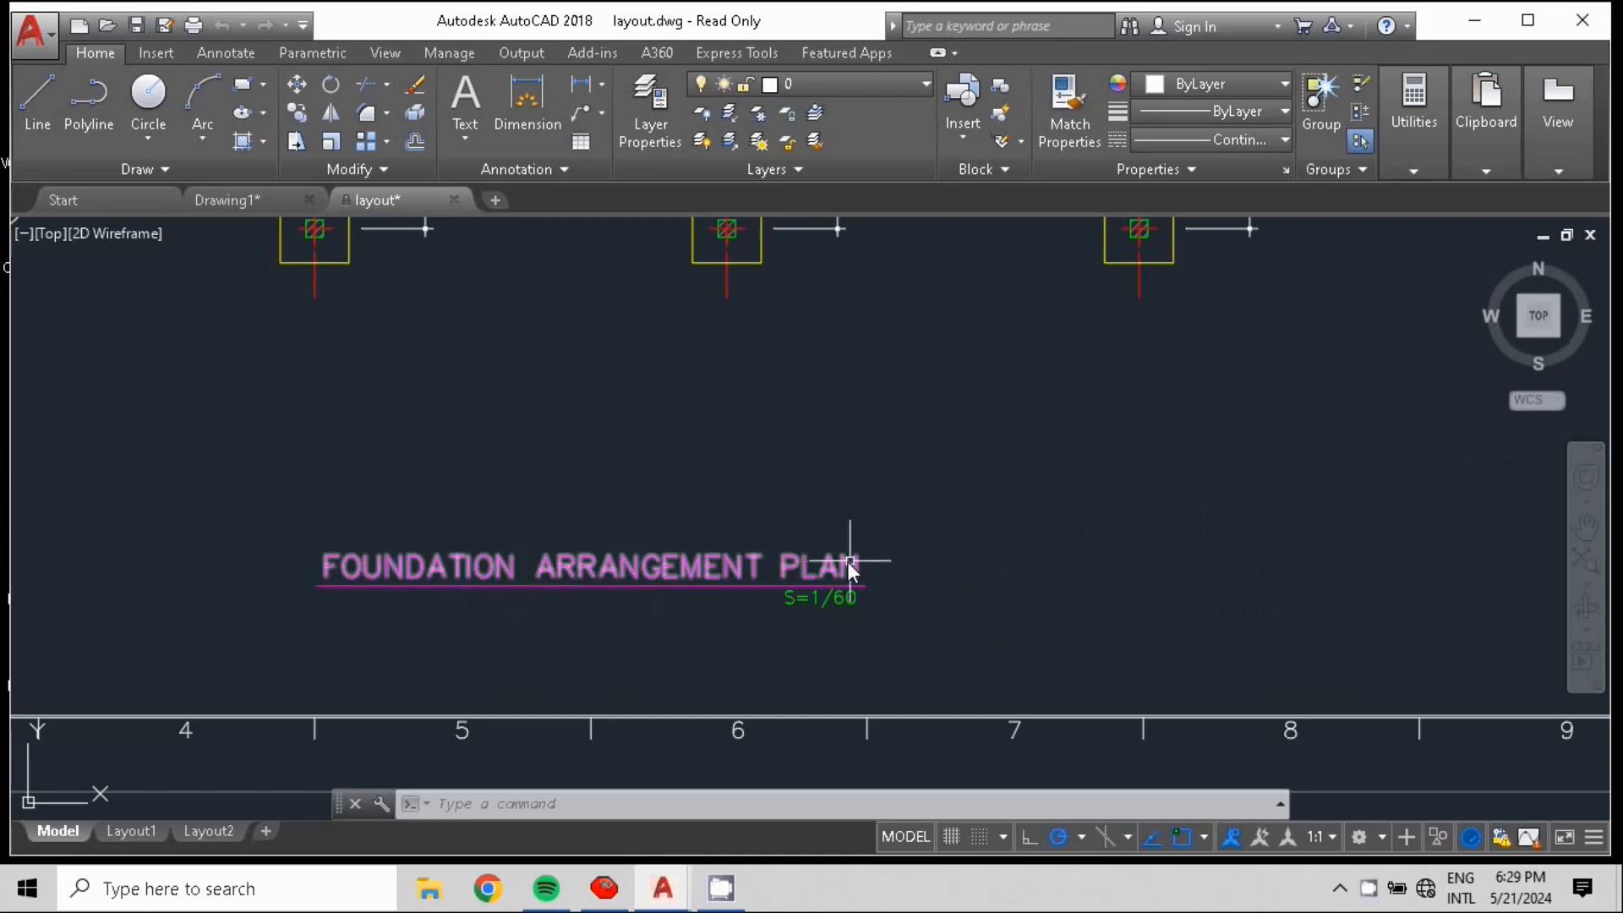
pyautogui.scroll(5, 519, 586)
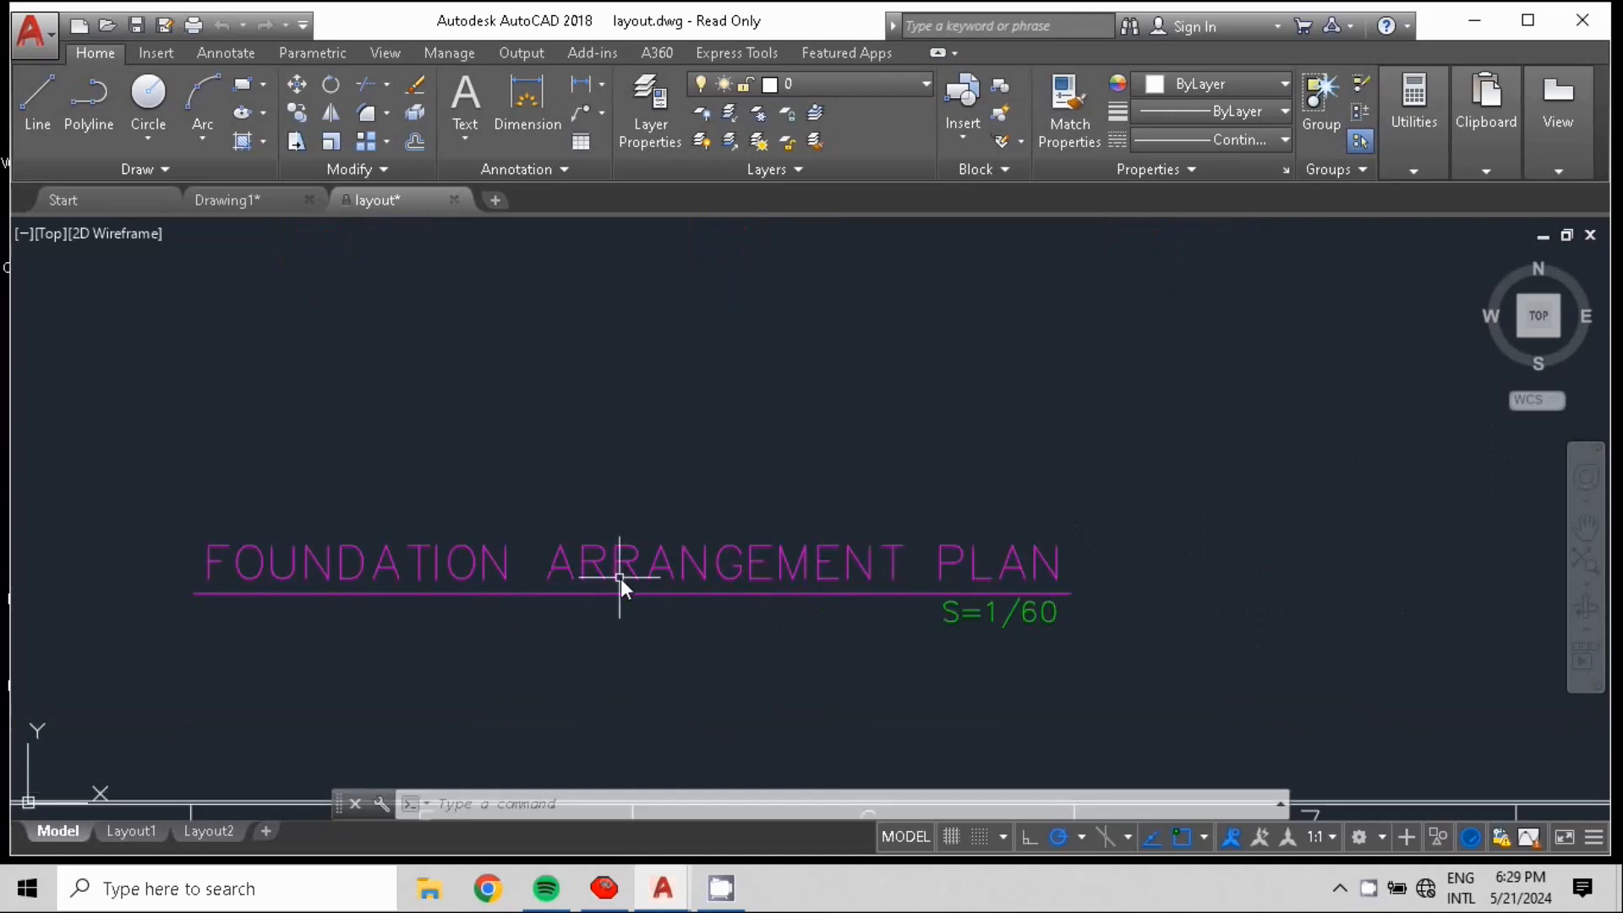
pyautogui.moveTo(627, 591); pyautogui.dragTo(844, 494, button='middle')
pyautogui.scroll(-4, 842, 497)
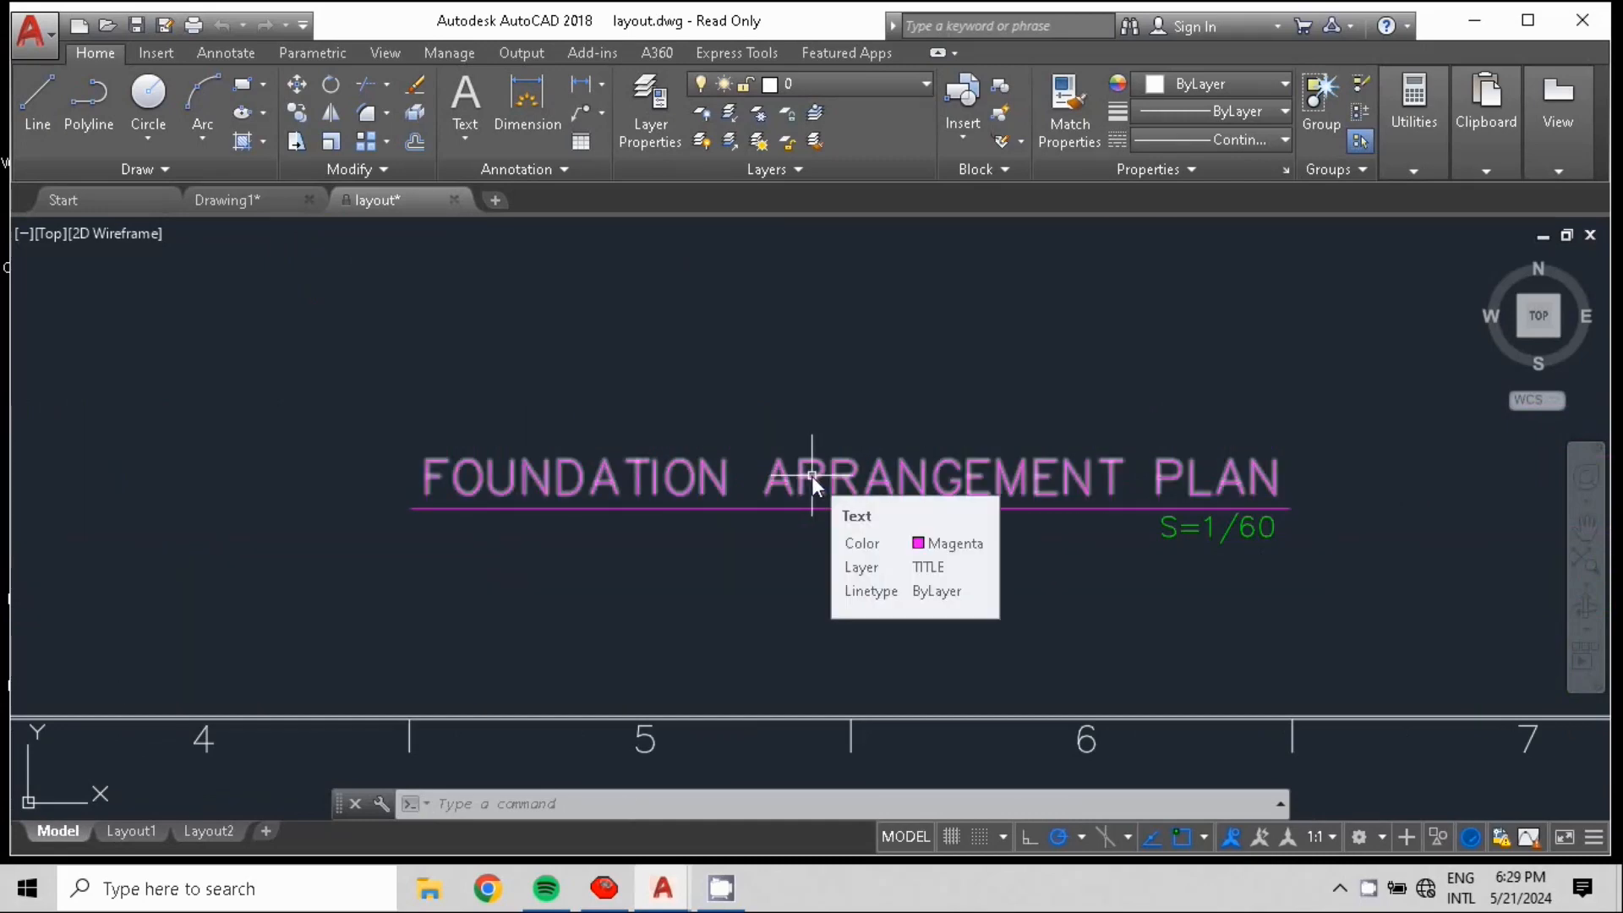
pyautogui.doubleClick(841, 474)
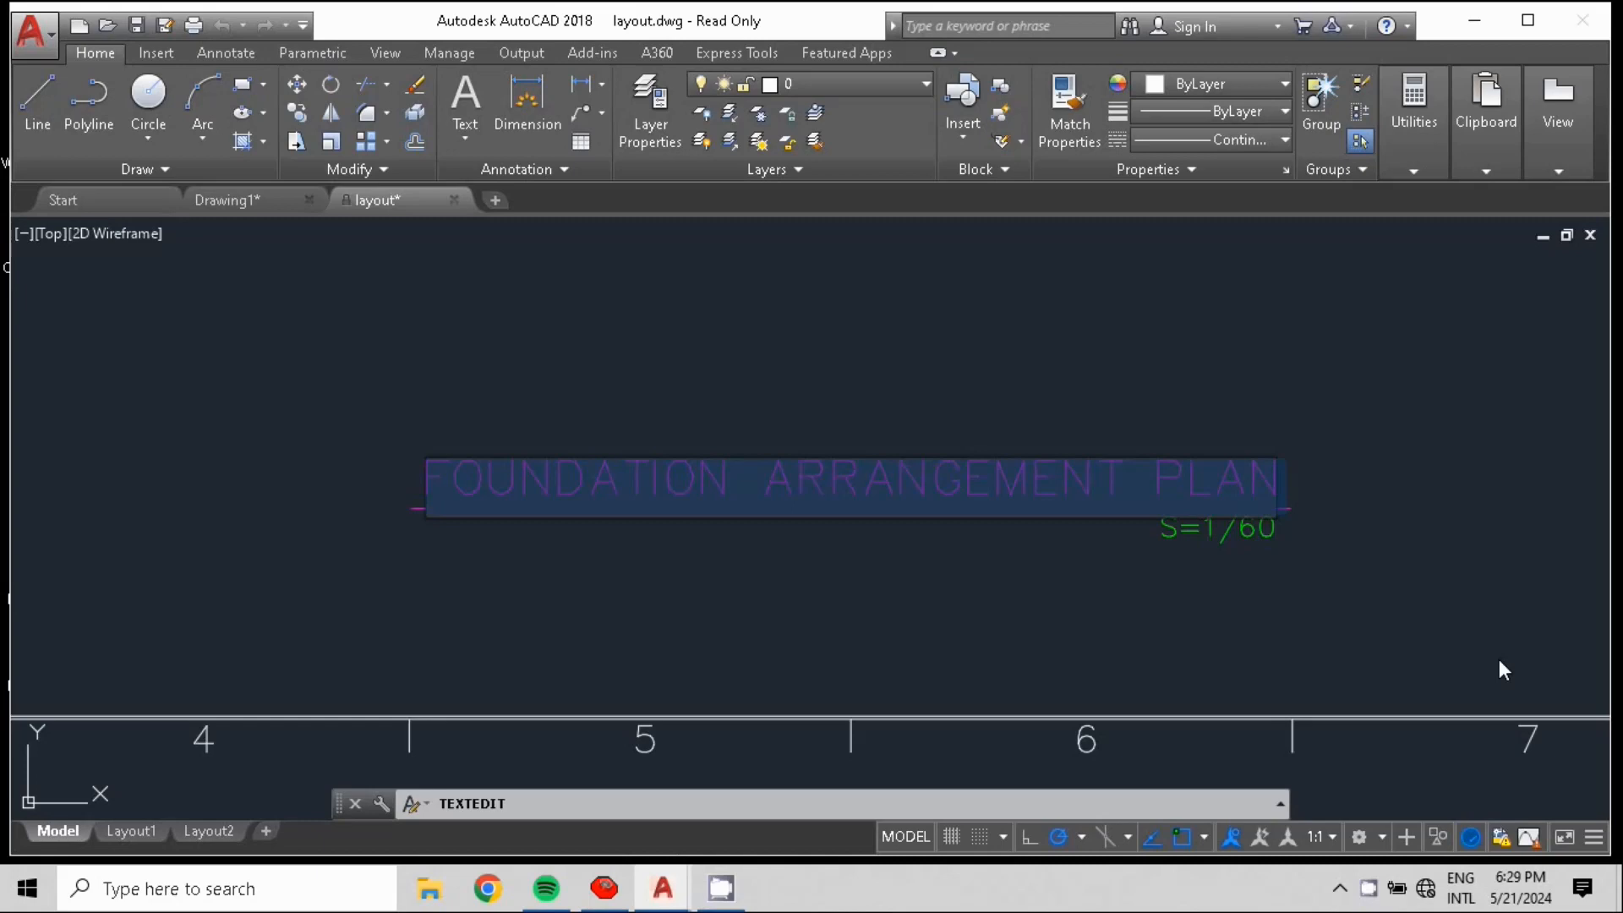
pyautogui.press('BackSpace')
pyautogui.write('DENAH PONDASI')
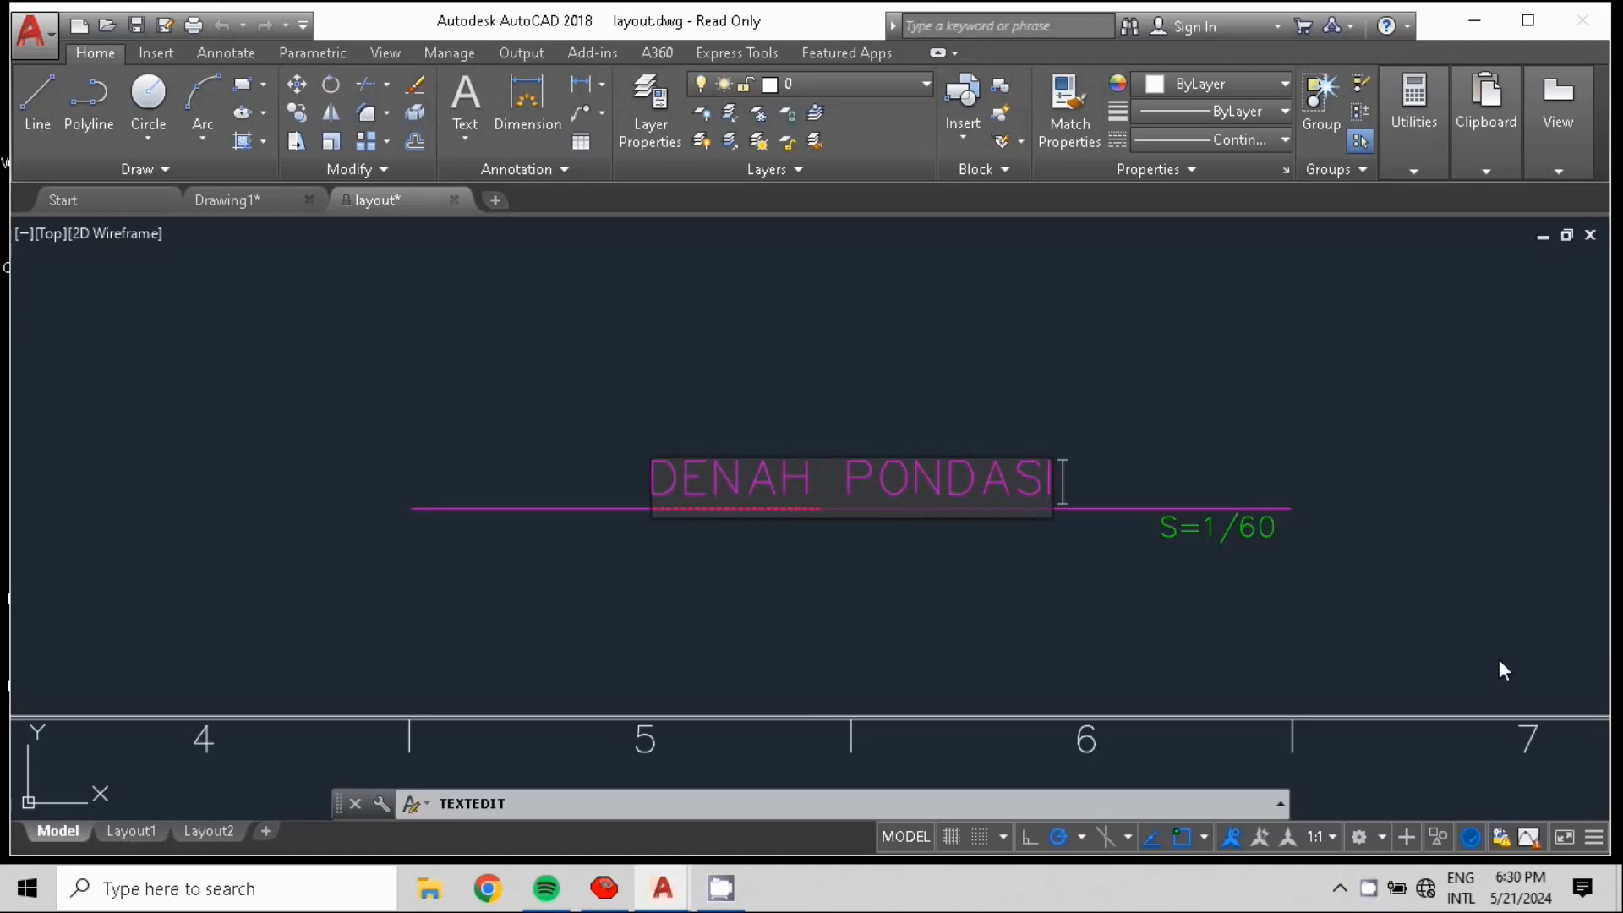
pyautogui.click(1449, 323)
# - Rename the Girder_13 label on the horizontal beam between footings F4 and F12 to SLOOF_13
pyautogui.scroll(-3, 835, 576)
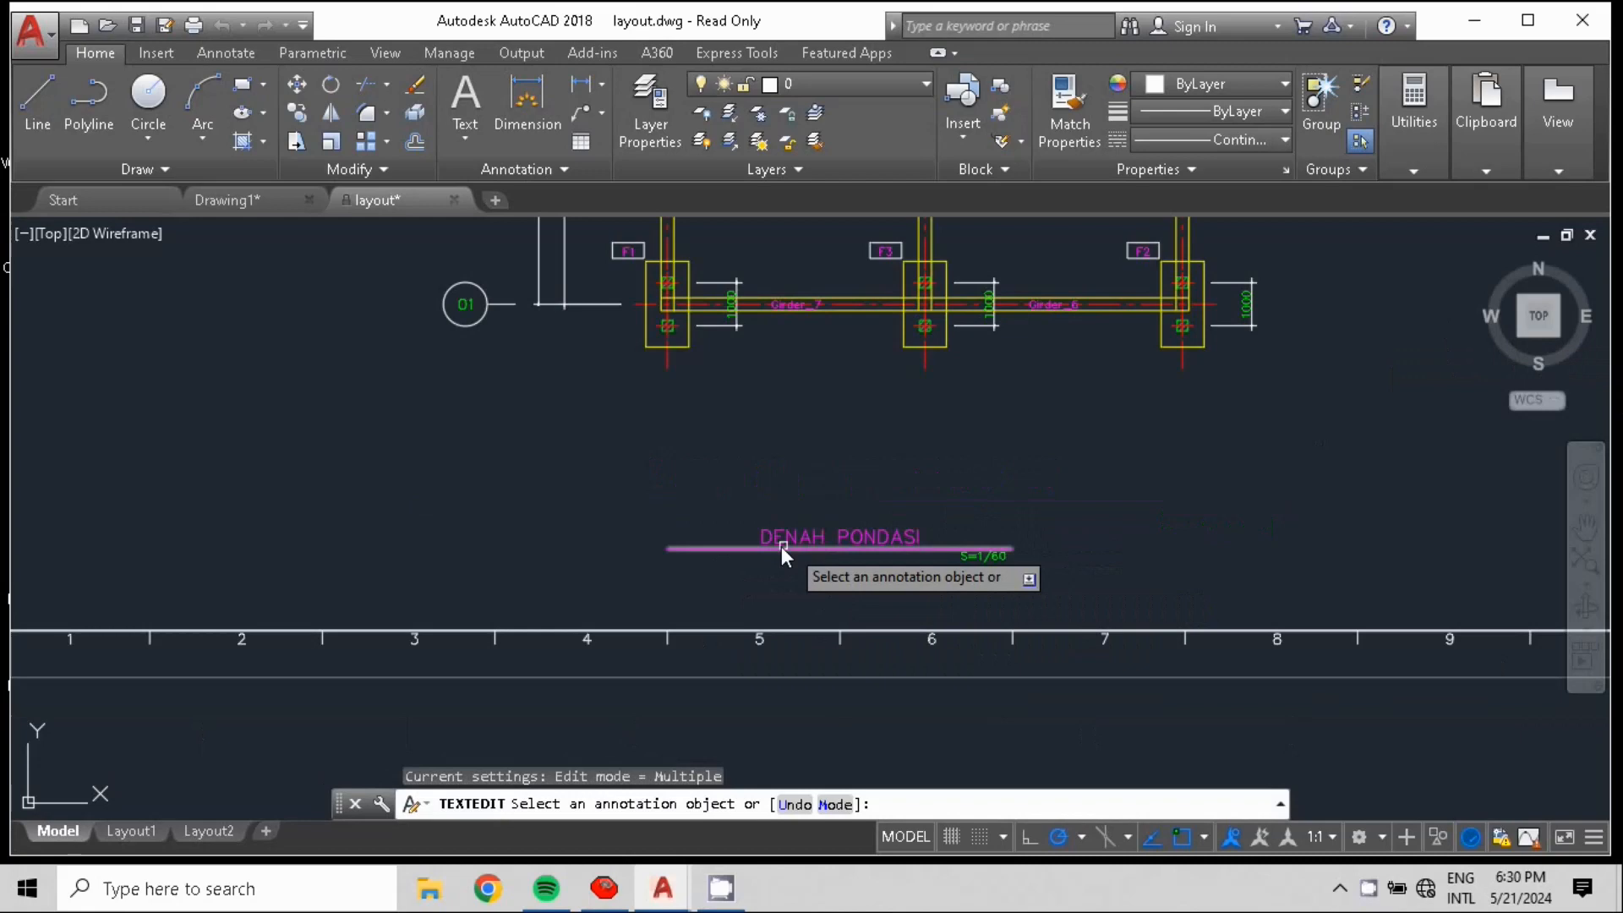
pyautogui.scroll(5, 859, 346)
pyautogui.moveTo(835, 480); pyautogui.dragTo(822, 637, button='middle')
pyautogui.scroll(8, 829, 393)
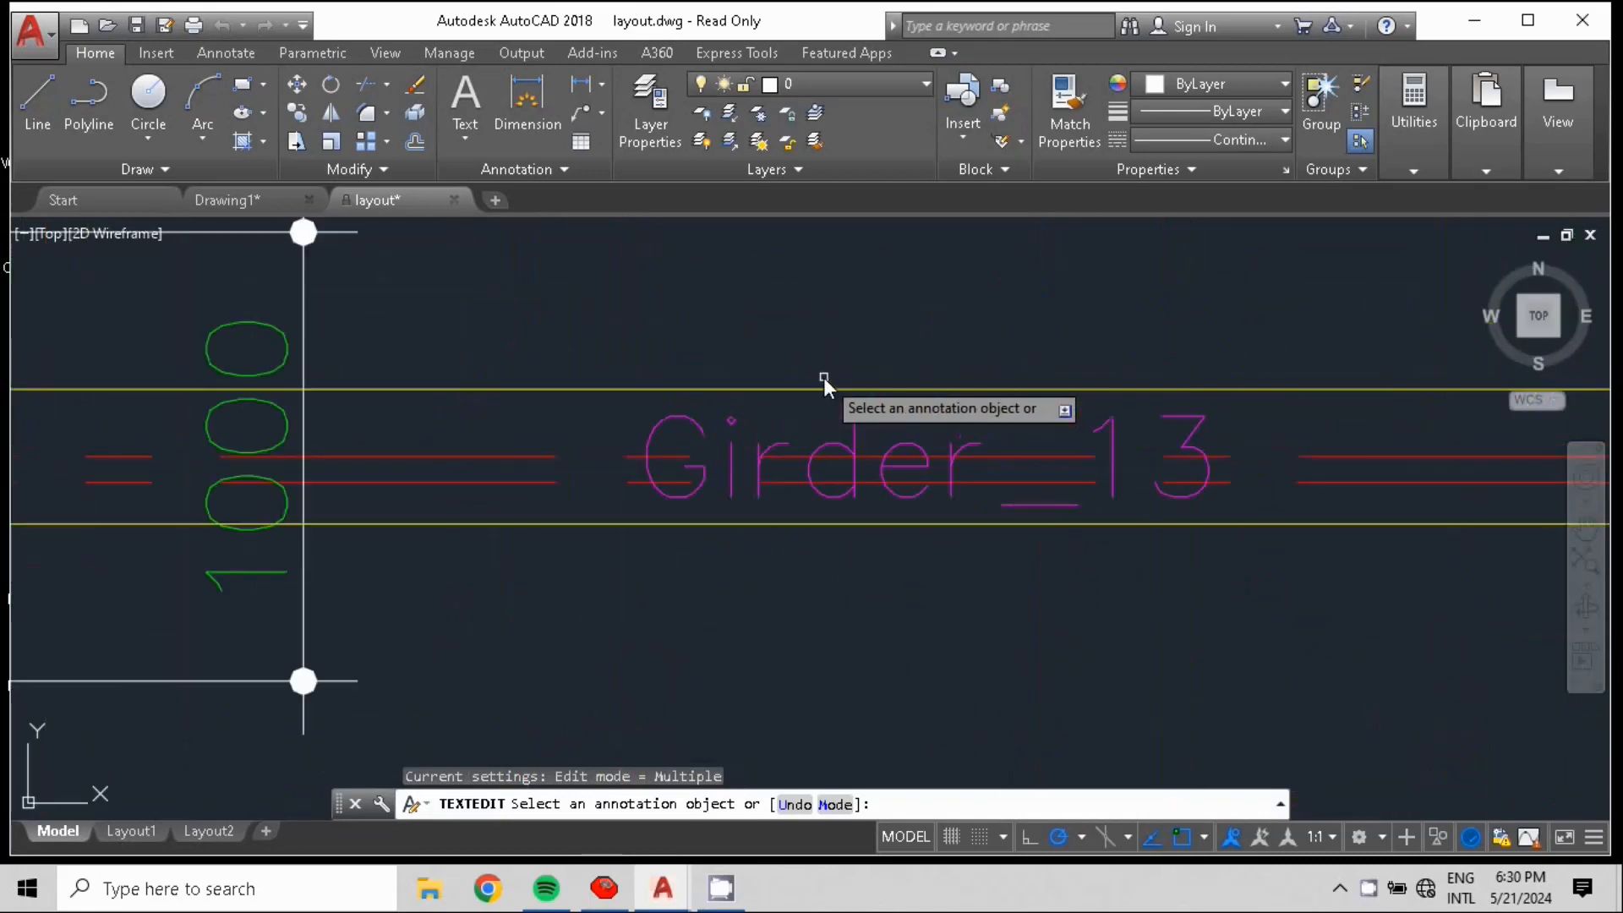
pyautogui.click(857, 434)
pyautogui.click(972, 474)
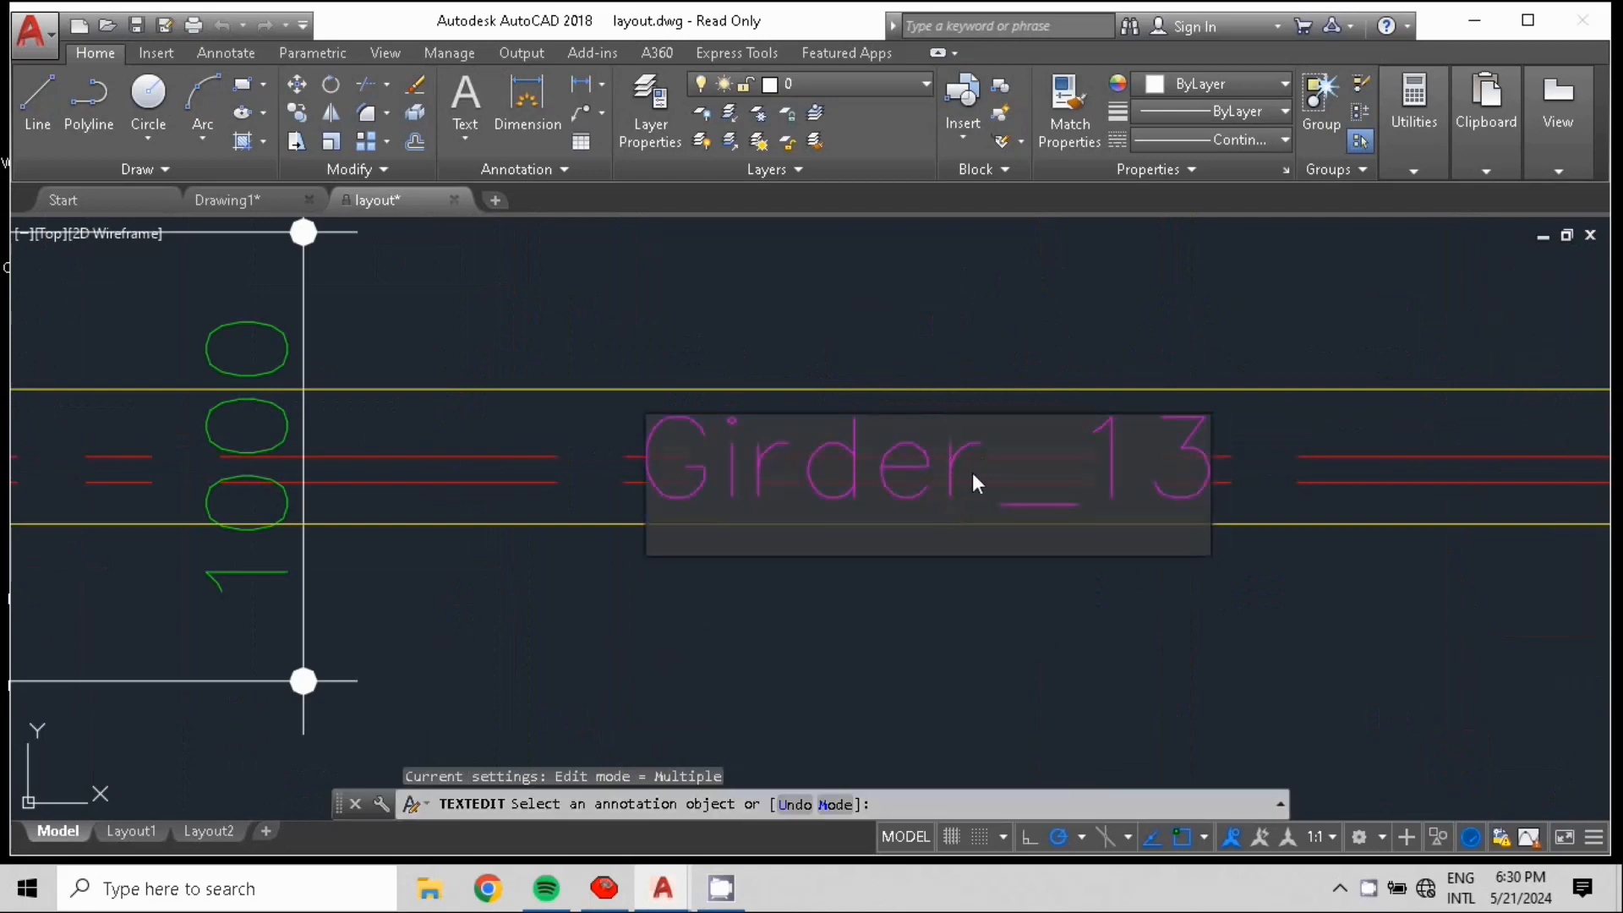
pyautogui.moveTo(985, 467); pyautogui.dragTo(635, 511)
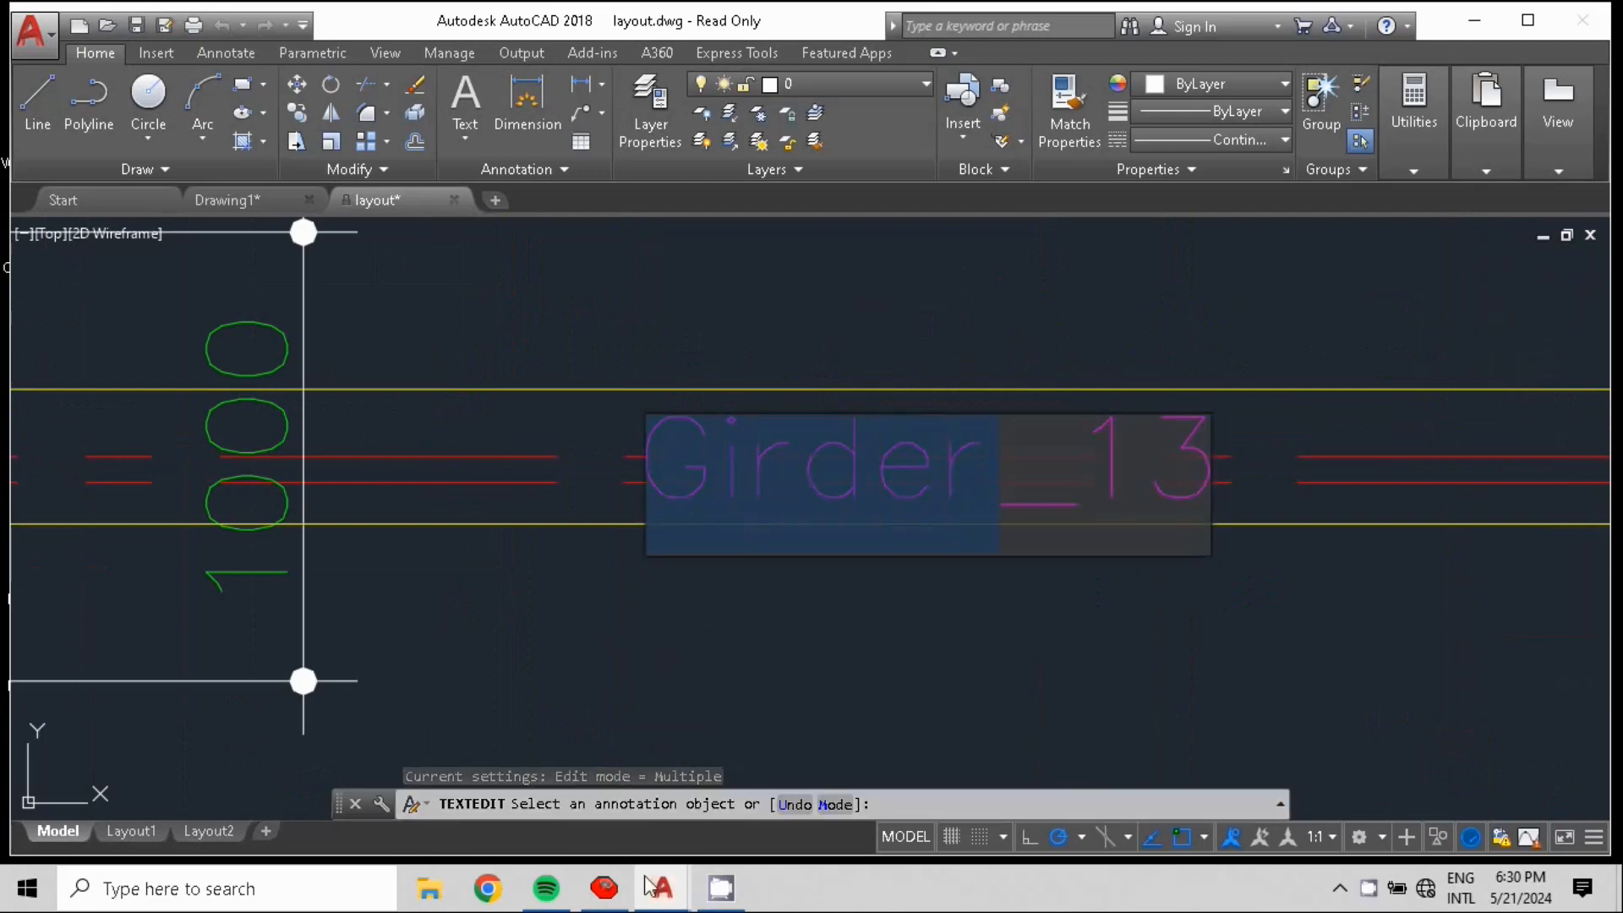
pyautogui.write('SL00F')
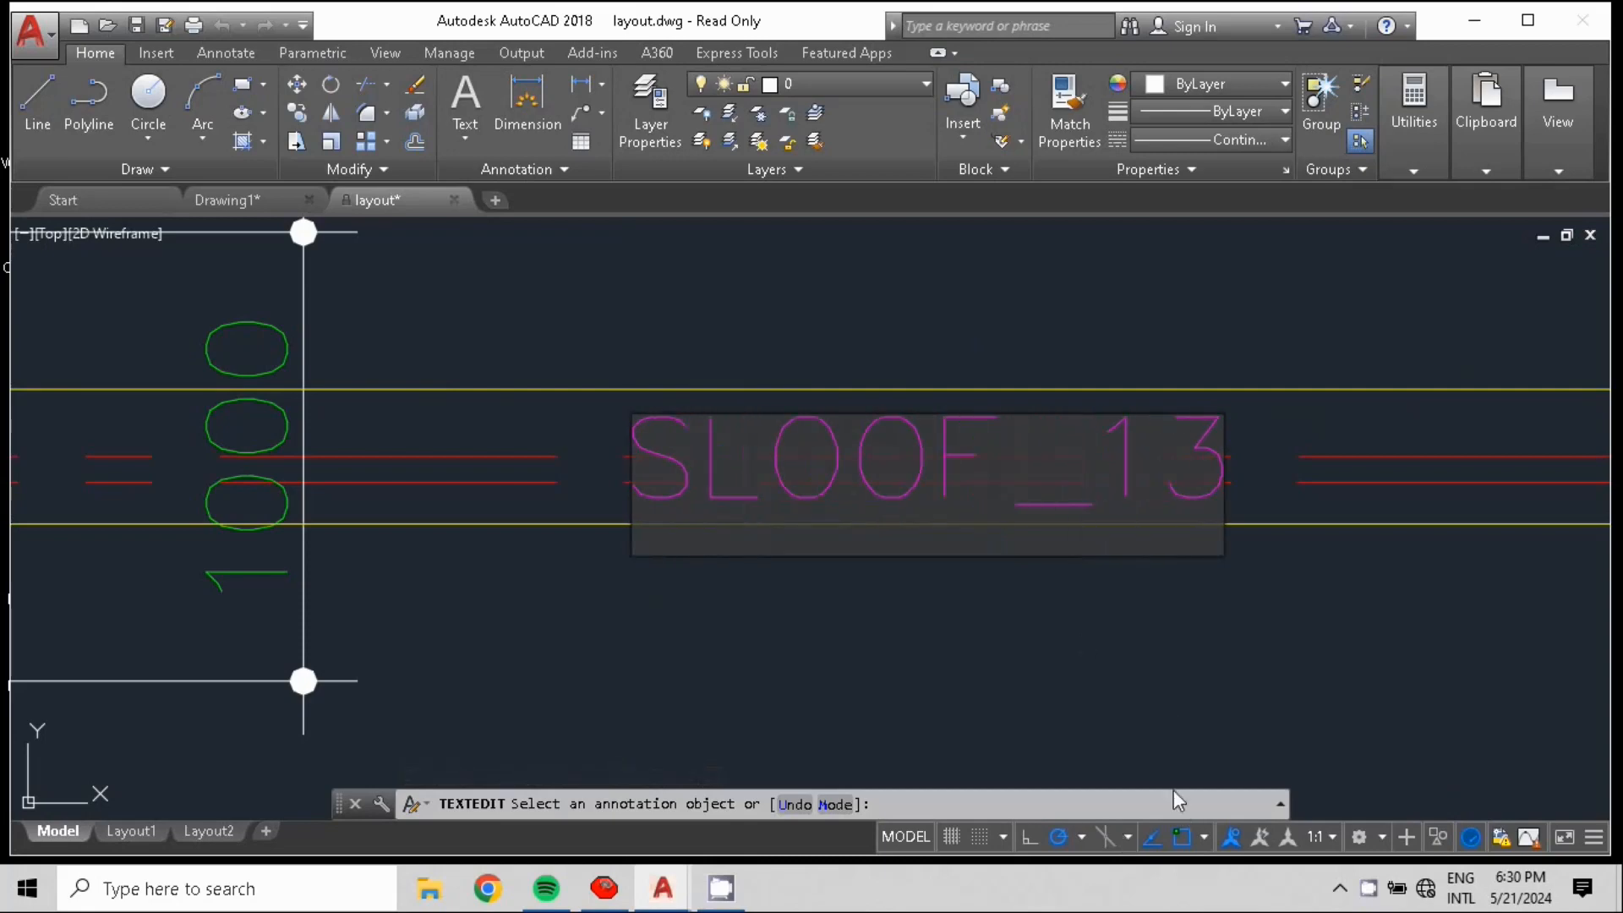
pyautogui.click(1089, 676)
# - Examine the remaining girder labels, the footing tags and the row grid bubbles with their vertical spacing dimensions
pyautogui.scroll(-6, 1040, 563)
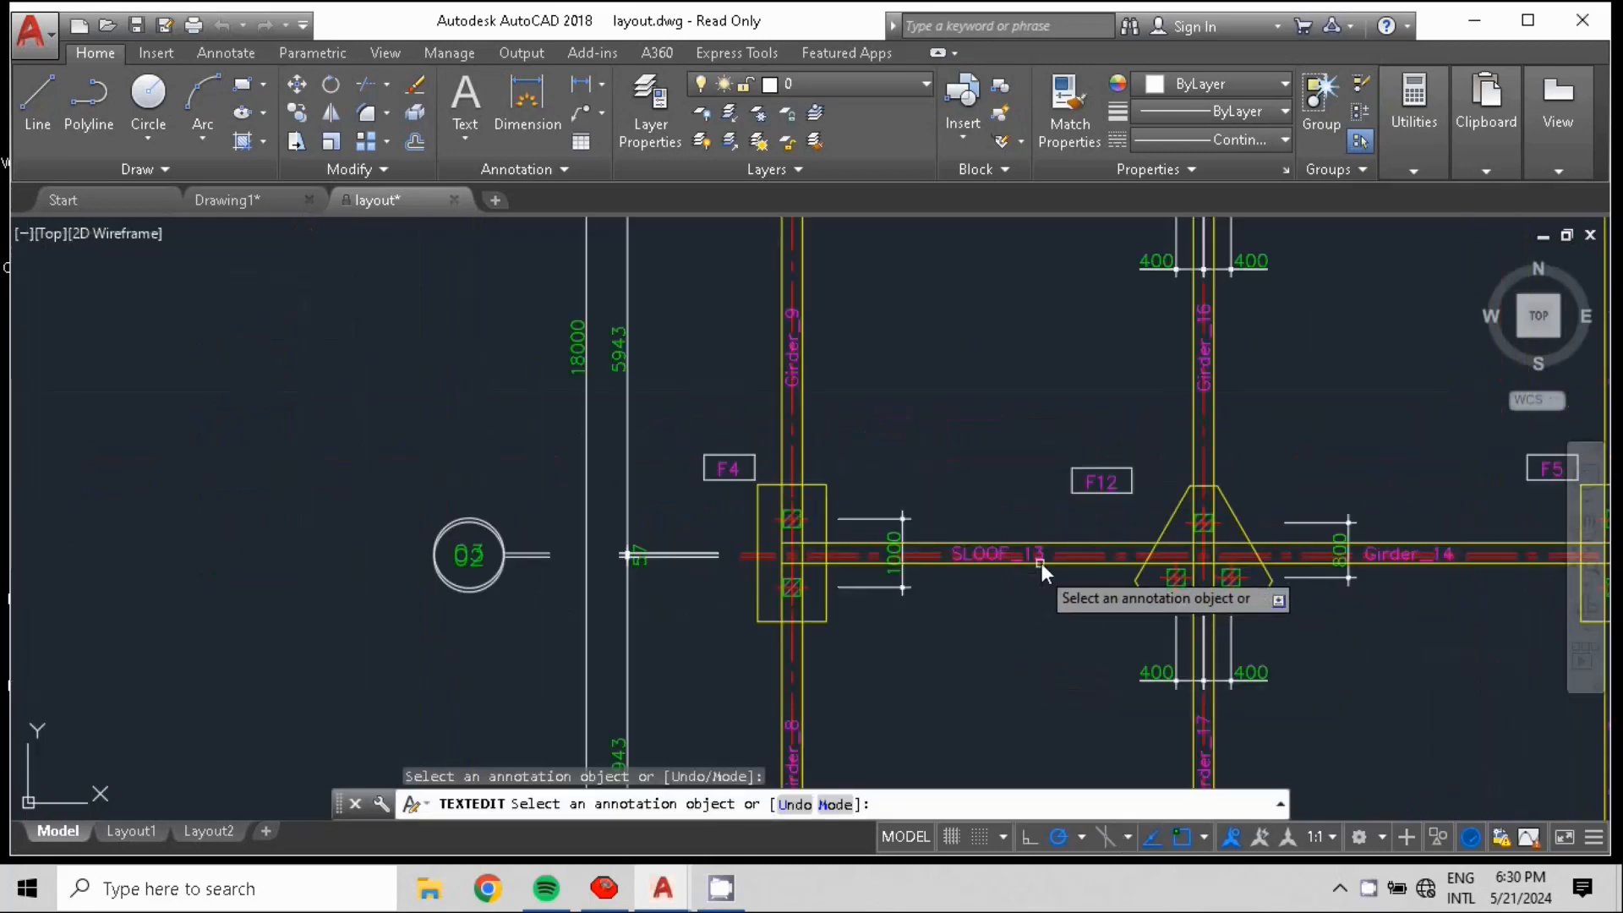
pyautogui.moveTo(1190, 412); pyautogui.dragTo(583, 510, button='middle')
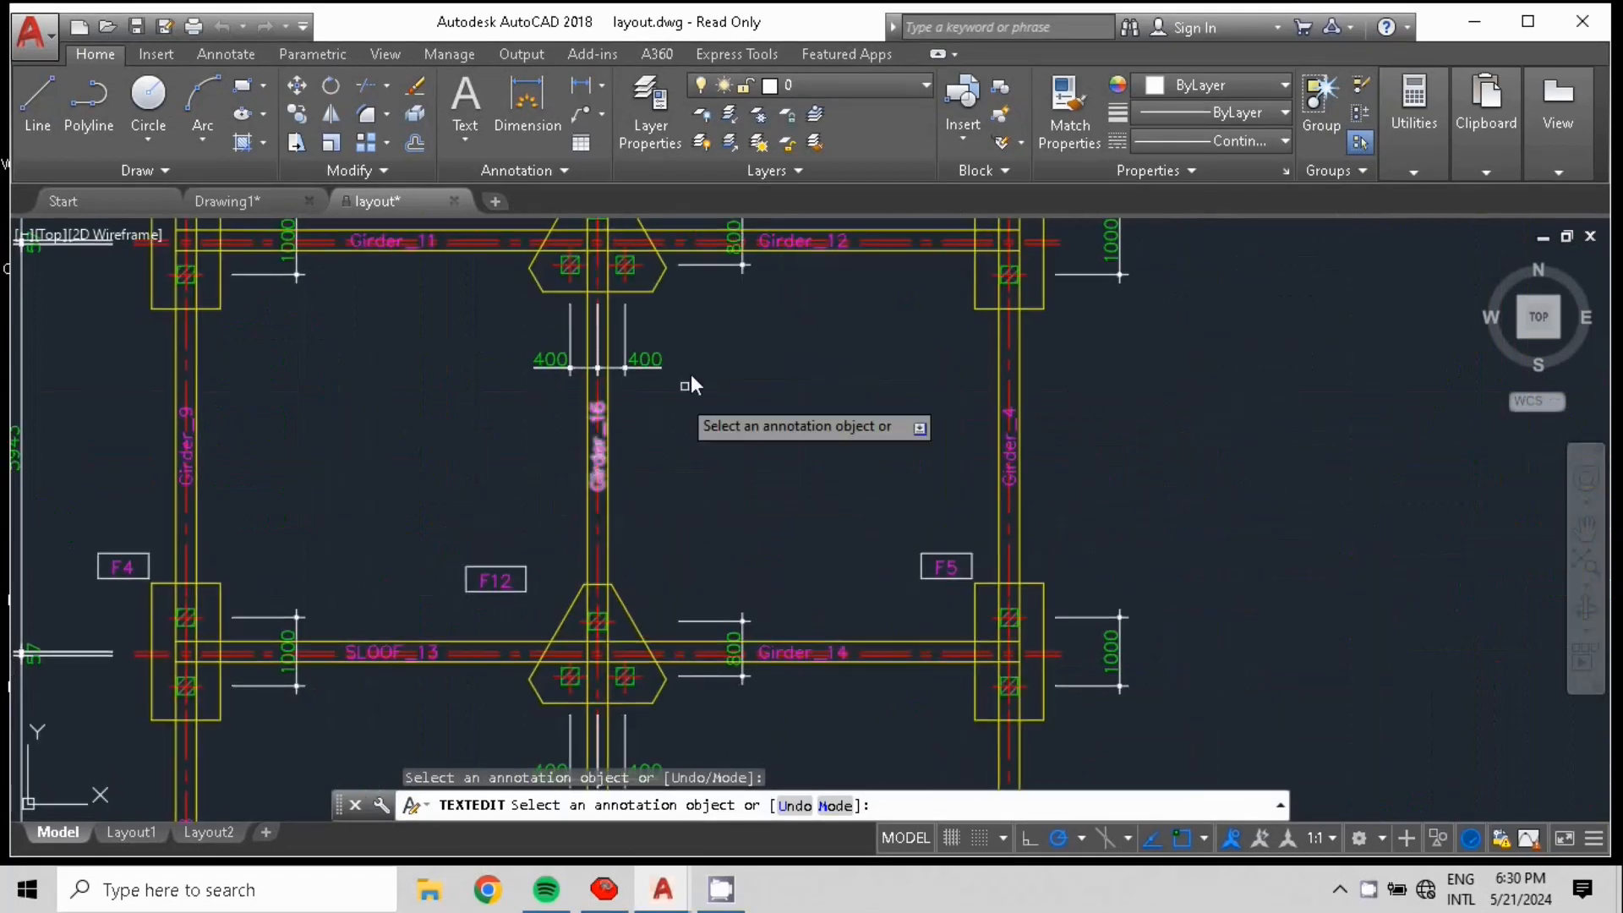
pyautogui.scroll(-2, 474, 547)
pyautogui.moveTo(279, 539)
pyautogui.mouseDown(button='middle')
pyautogui.moveTo(632, 525)
pyautogui.moveTo(789, 628)
pyautogui.moveTo(958, 553)
pyautogui.mouseUp(button='middle')
pyautogui.scroll(6, 633, 526)
pyautogui.scroll(-2, 958, 553)
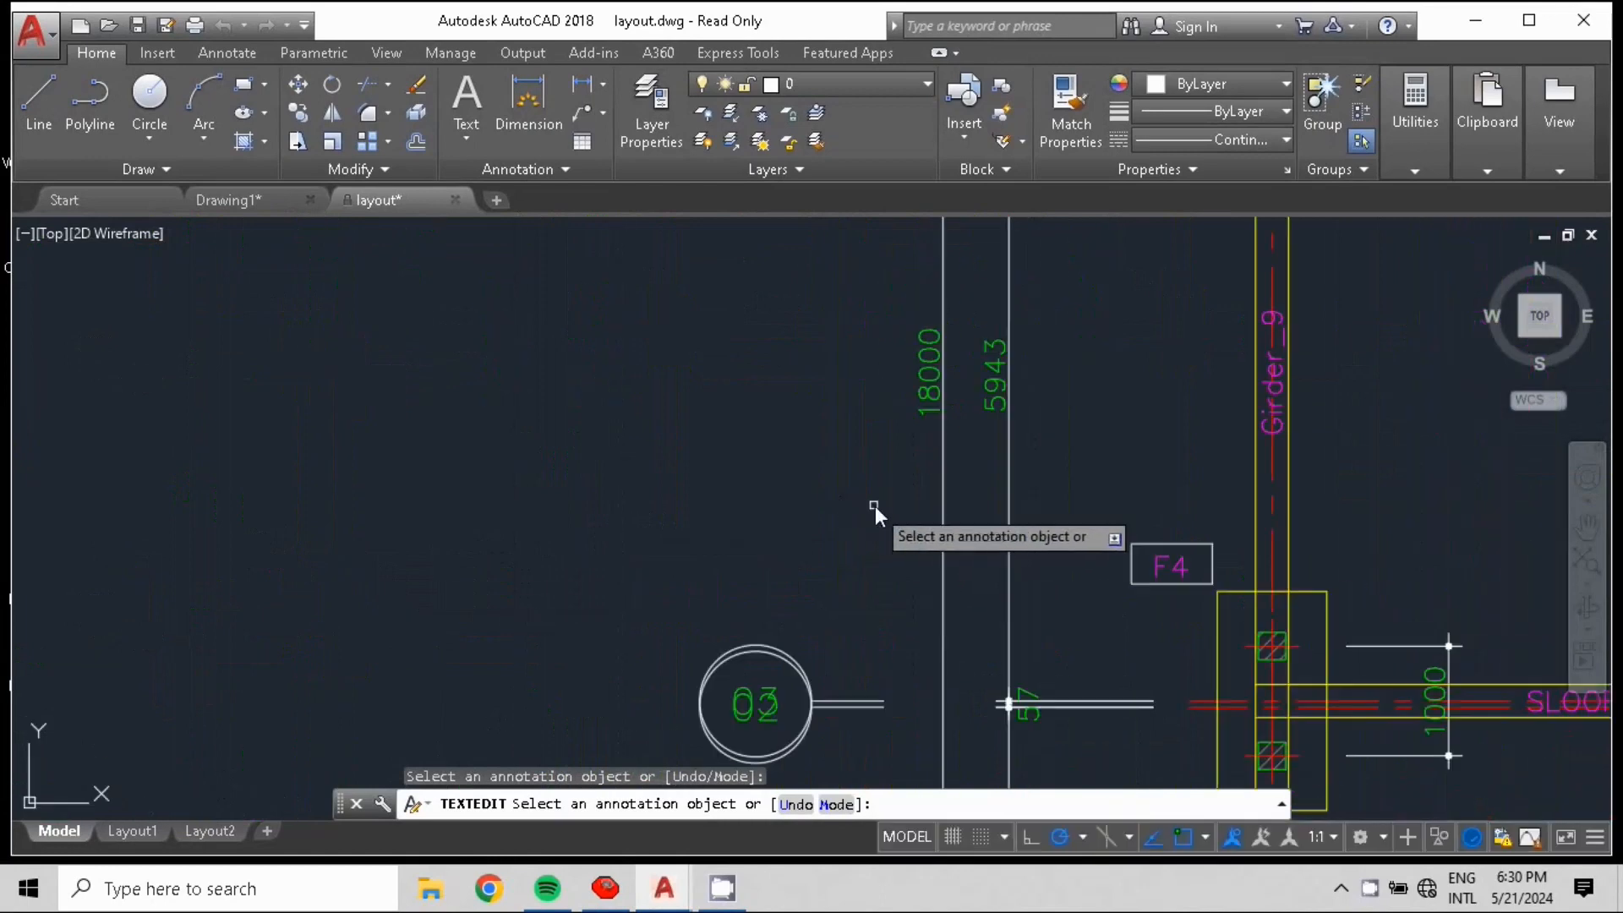
pyautogui.moveTo(805, 670); pyautogui.dragTo(707, 346, button='middle')
pyautogui.scroll(-3, 722, 438)
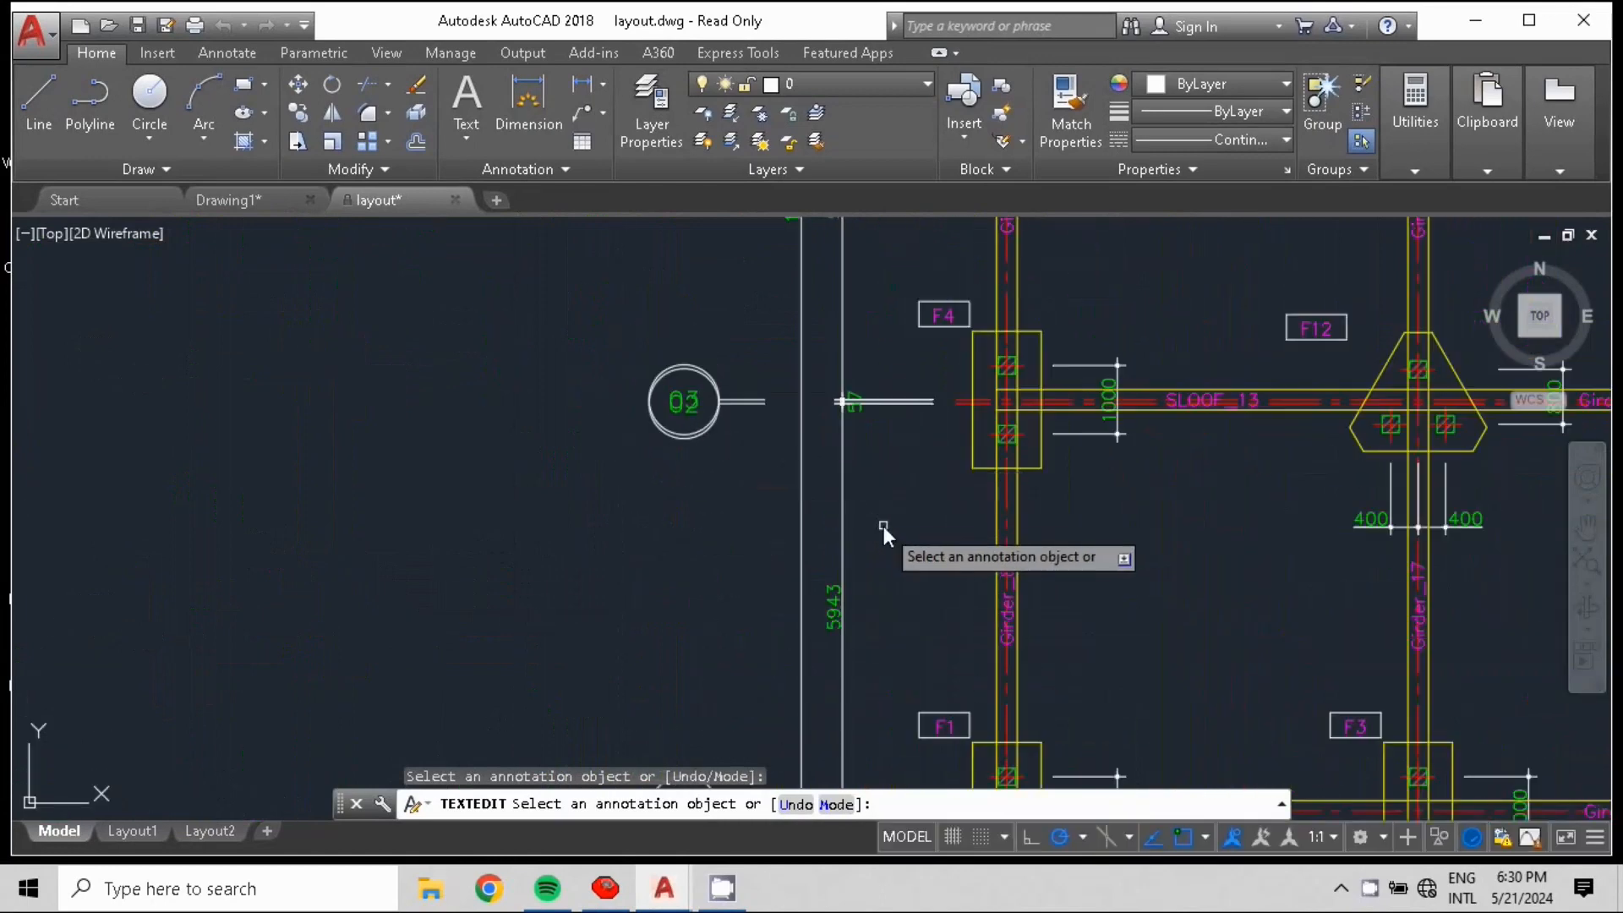
pyautogui.scroll(-5, 844, 530)
pyautogui.moveTo(854, 297); pyautogui.dragTo(656, 359, button='middle')
# - Examine the A01 to A03 column grid with its spacing dimensions, and the title block beside the plan
pyautogui.scroll(2, 765, 367)
pyautogui.scroll(7, 677, 363)
pyautogui.scroll(6, 872, 405)
pyautogui.scroll(-8, 947, 533)
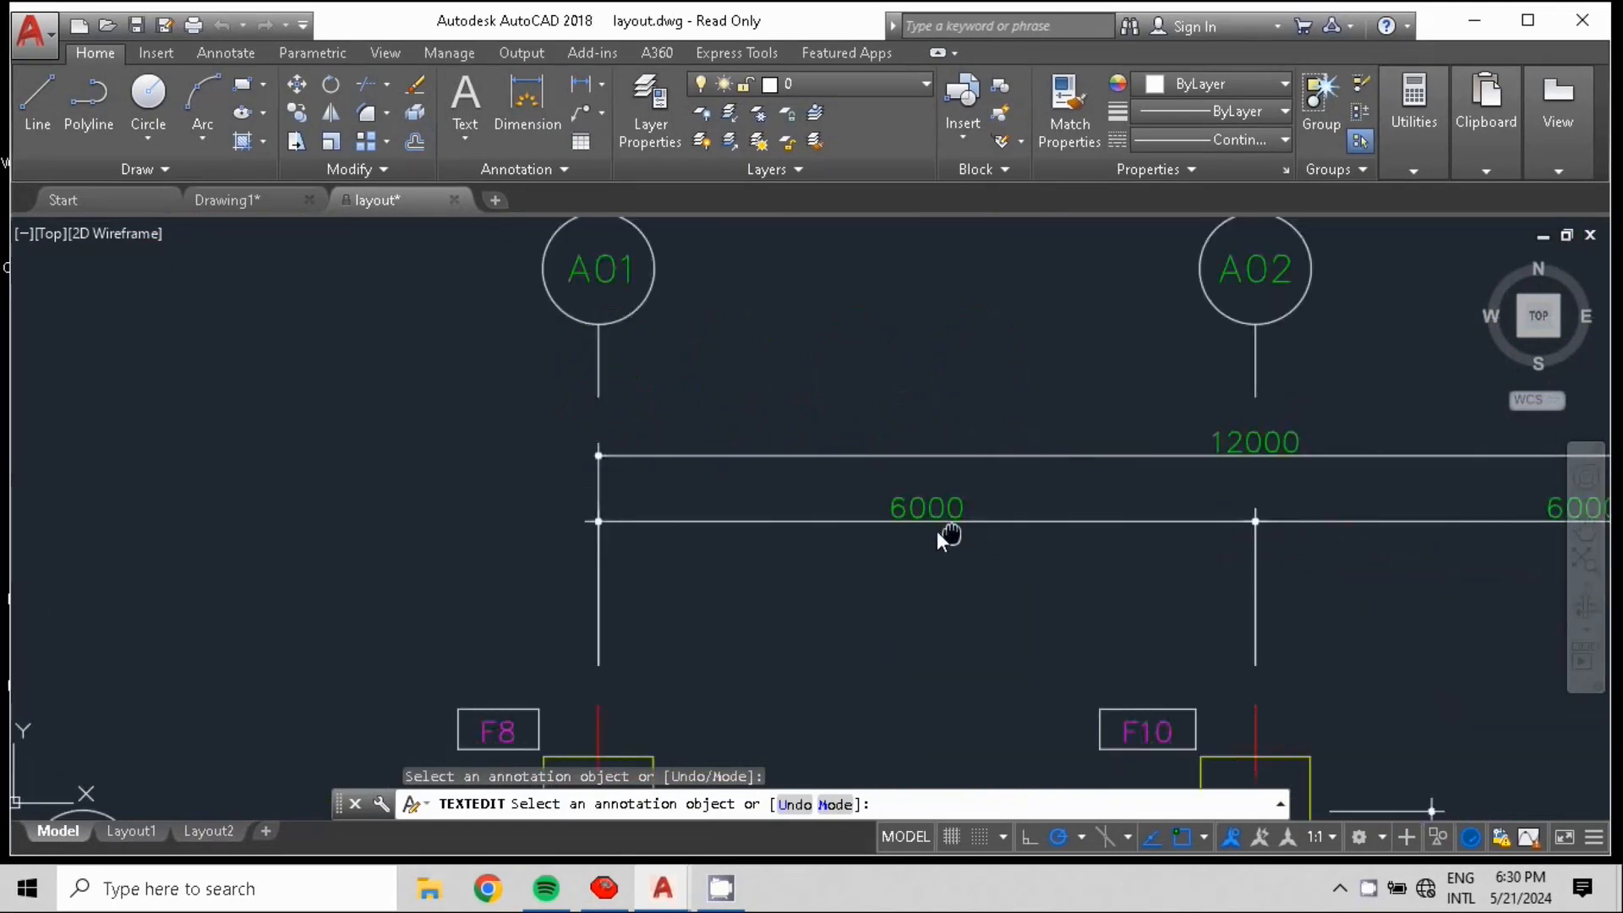
pyautogui.moveTo(1276, 544)
pyautogui.mouseDown(button='middle')
pyautogui.moveTo(580, 544)
pyautogui.moveTo(338, 373)
pyautogui.mouseUp(button='middle')
pyautogui.scroll(3, 592, 545)
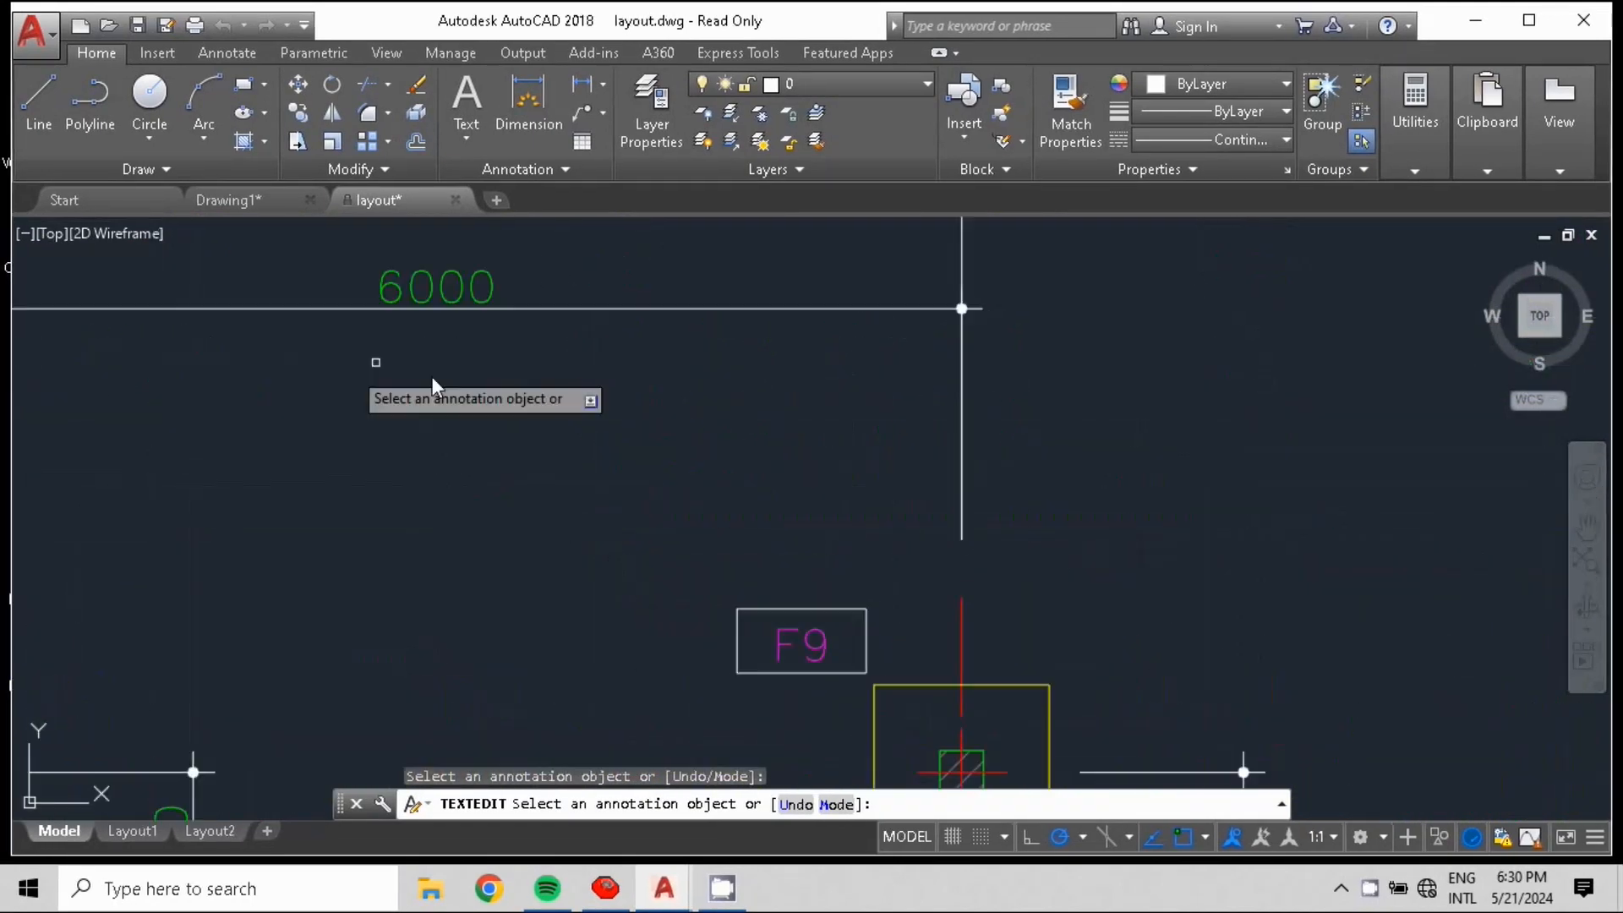
pyautogui.scroll(-3, 934, 572)
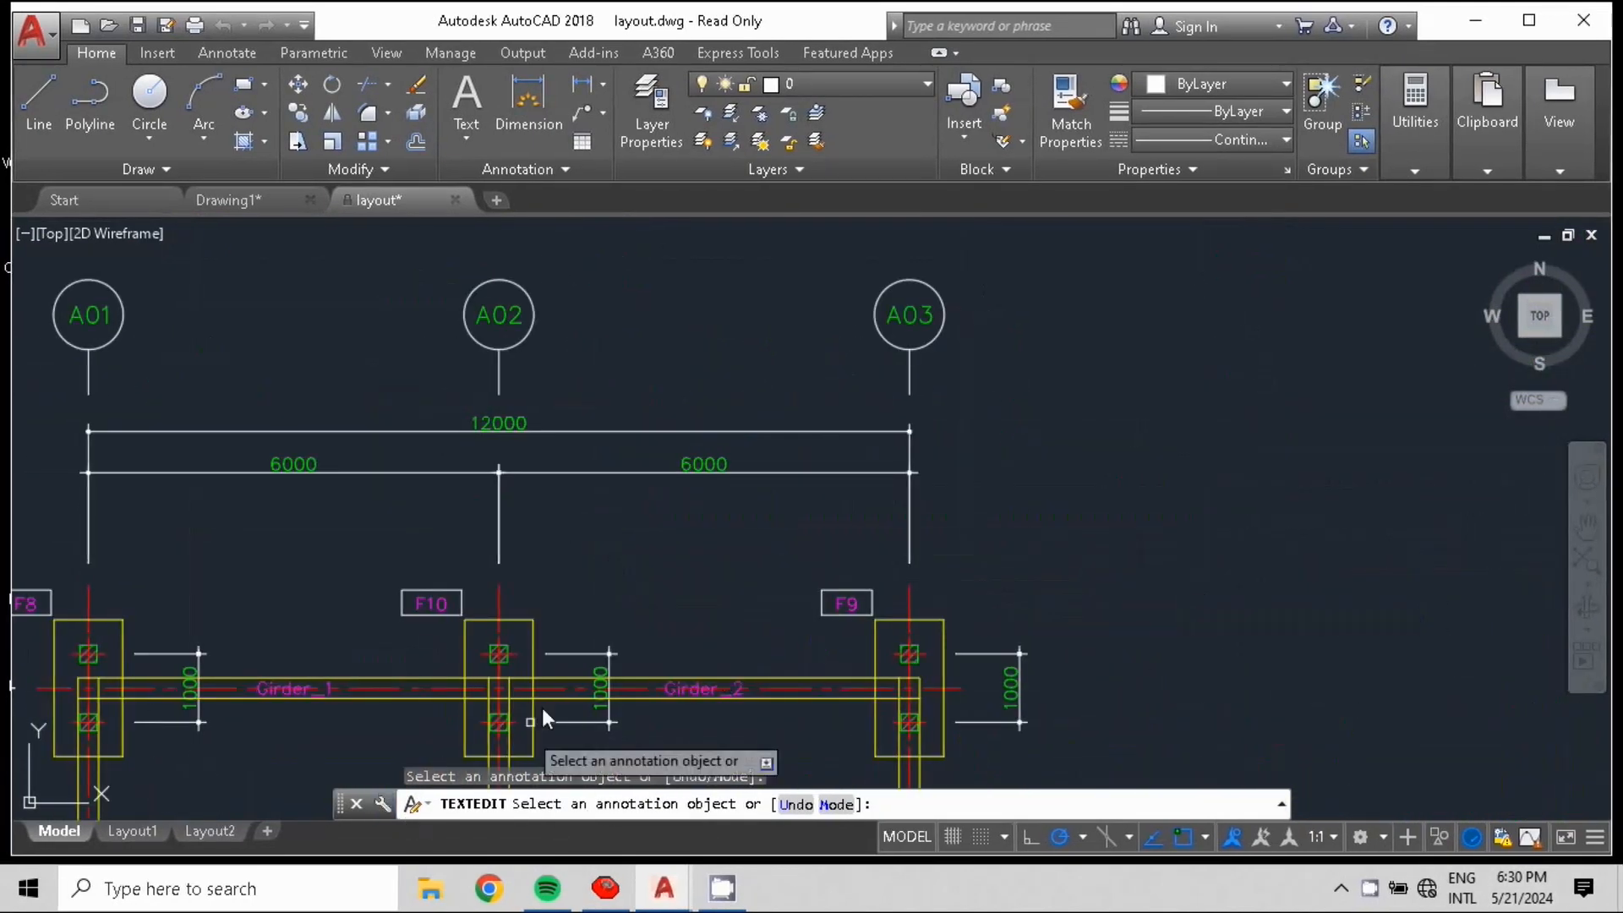
pyautogui.moveTo(596, 664); pyautogui.dragTo(335, 560, button='middle')
pyautogui.moveTo(1003, 688); pyautogui.dragTo(614, 541, button='middle')
pyautogui.moveTo(1513, 452)
pyautogui.mouseDown(button='middle')
pyautogui.moveTo(1008, 493)
pyautogui.moveTo(955, 544)
pyautogui.moveTo(906, 535)
pyautogui.moveTo(878, 455)
pyautogui.mouseUp(button='middle')
pyautogui.scroll(-4, 892, 576)
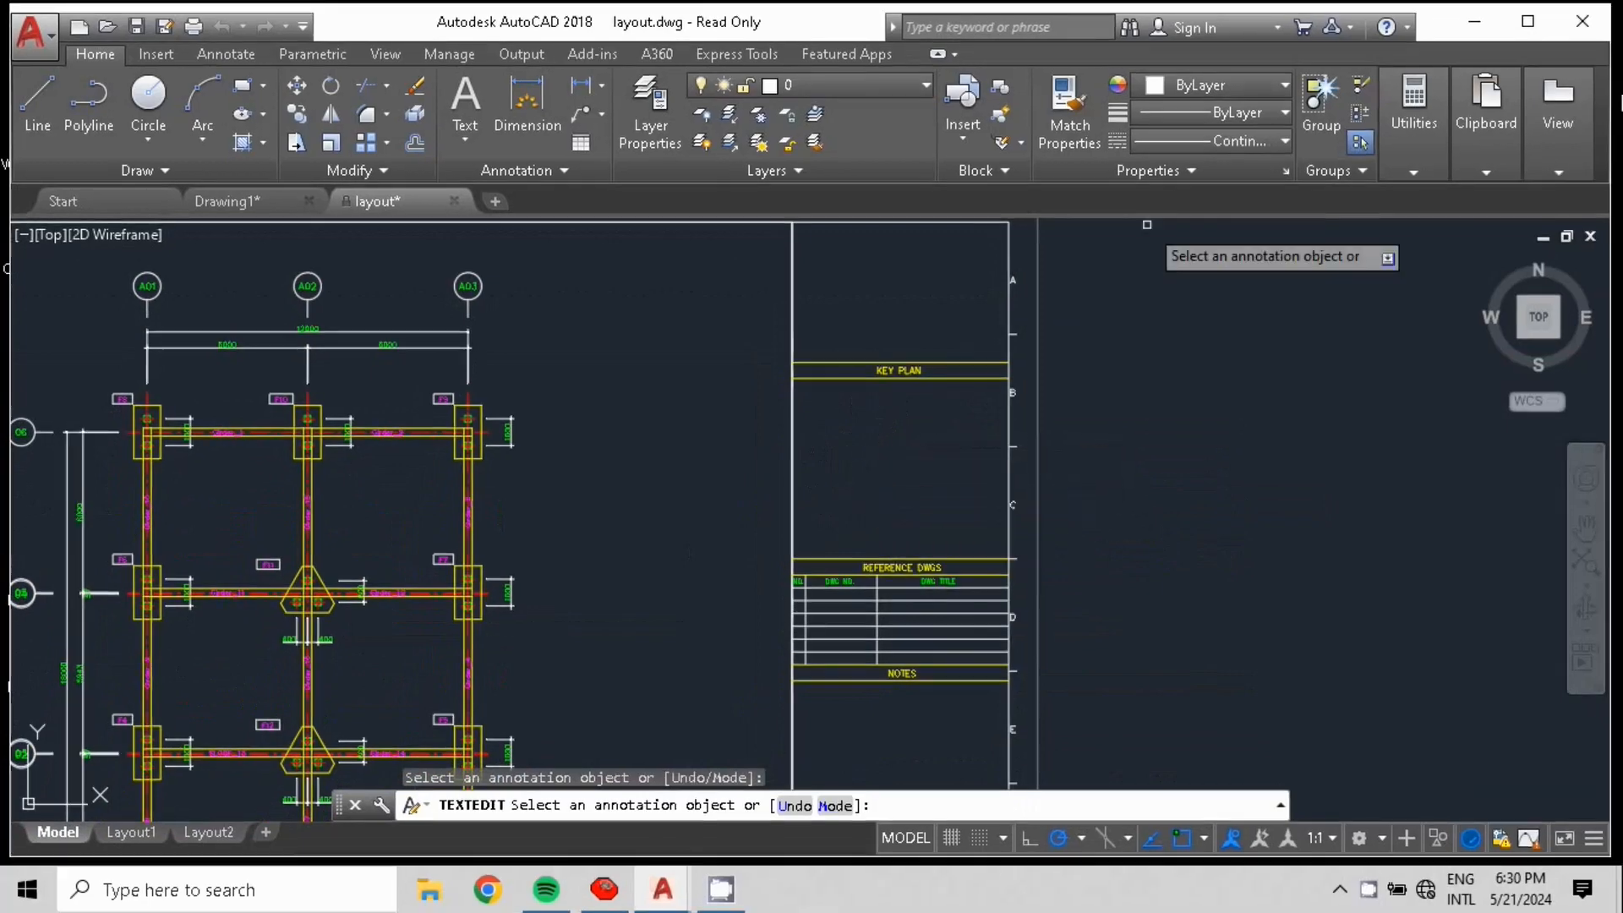
# - Place multiline text reading PONDASI PANCANG in the KEY PLAN area of the title block
pyautogui.click(473, 137)
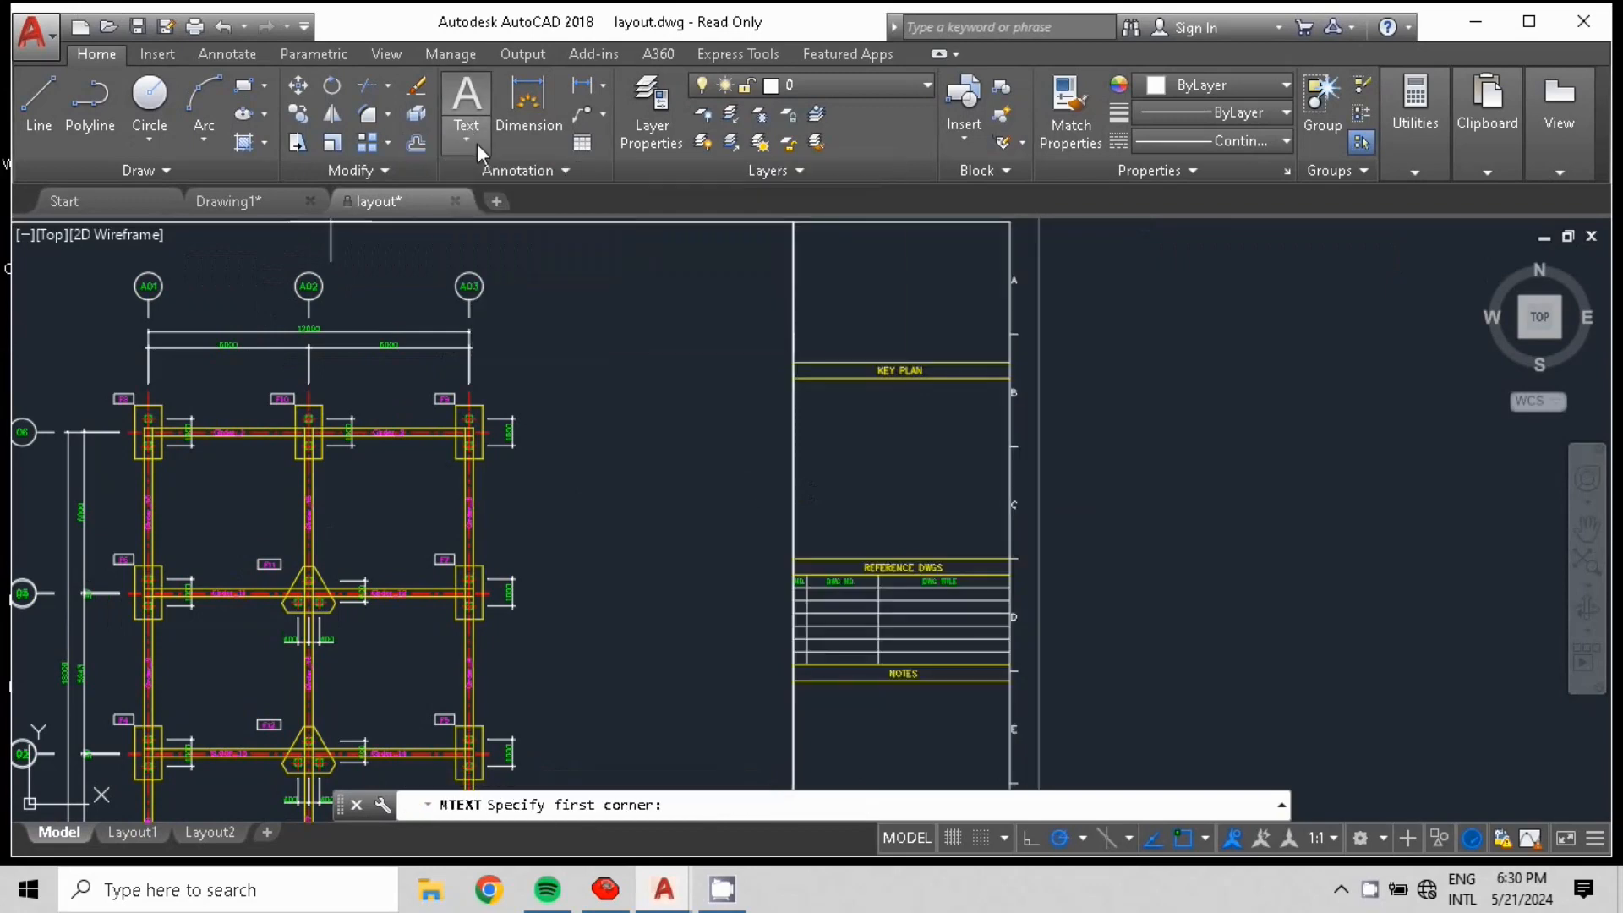
pyautogui.click(463, 138)
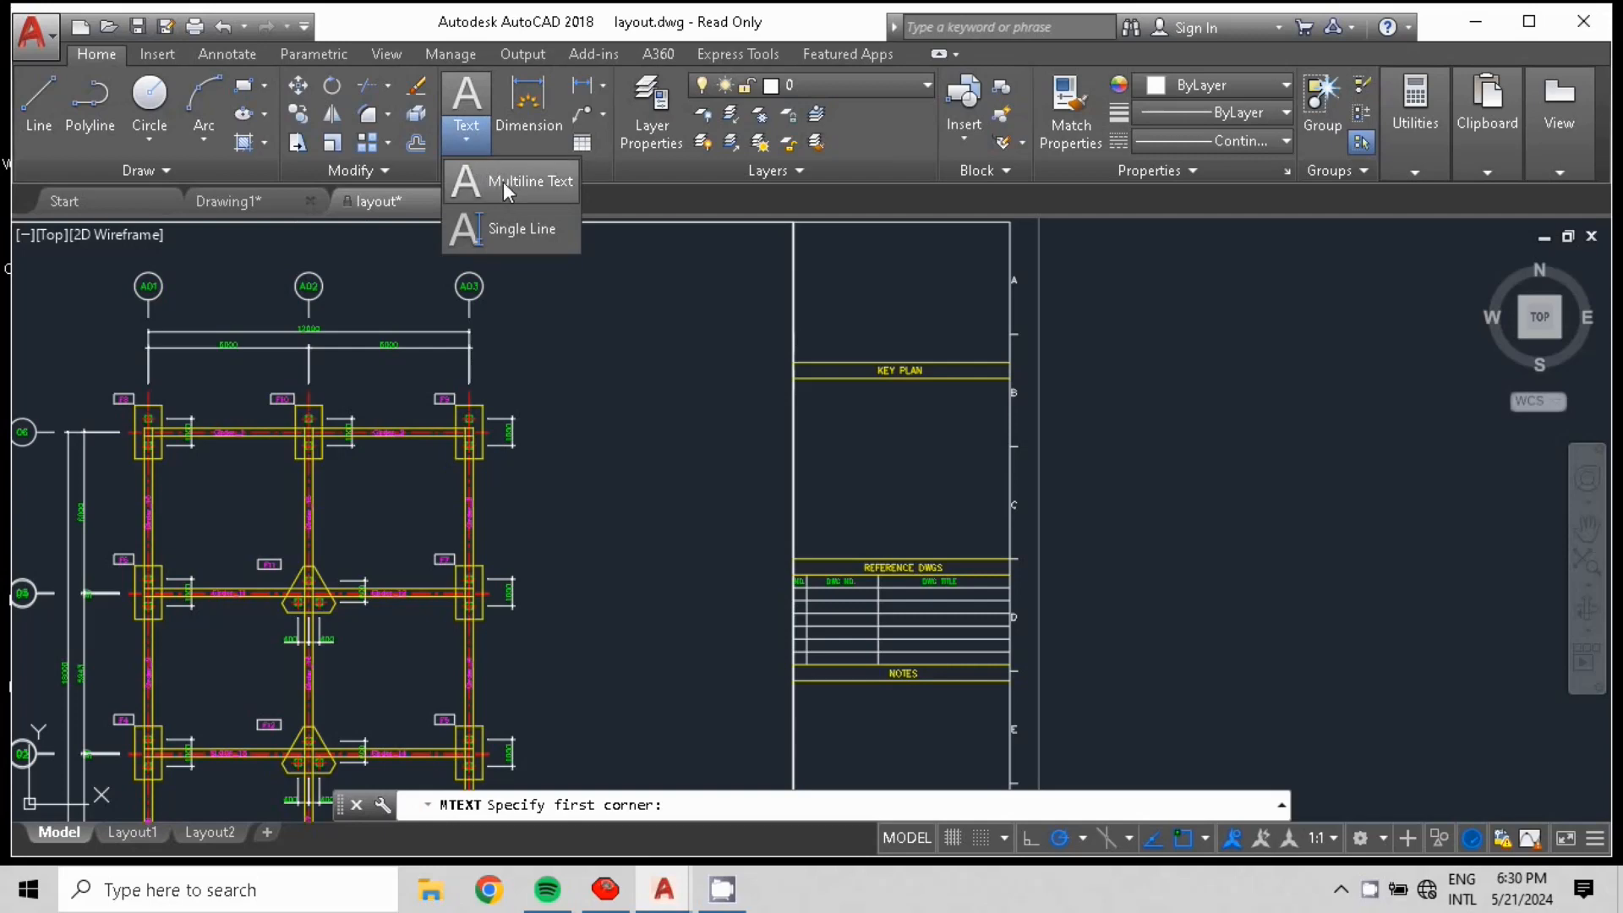
pyautogui.click(504, 181)
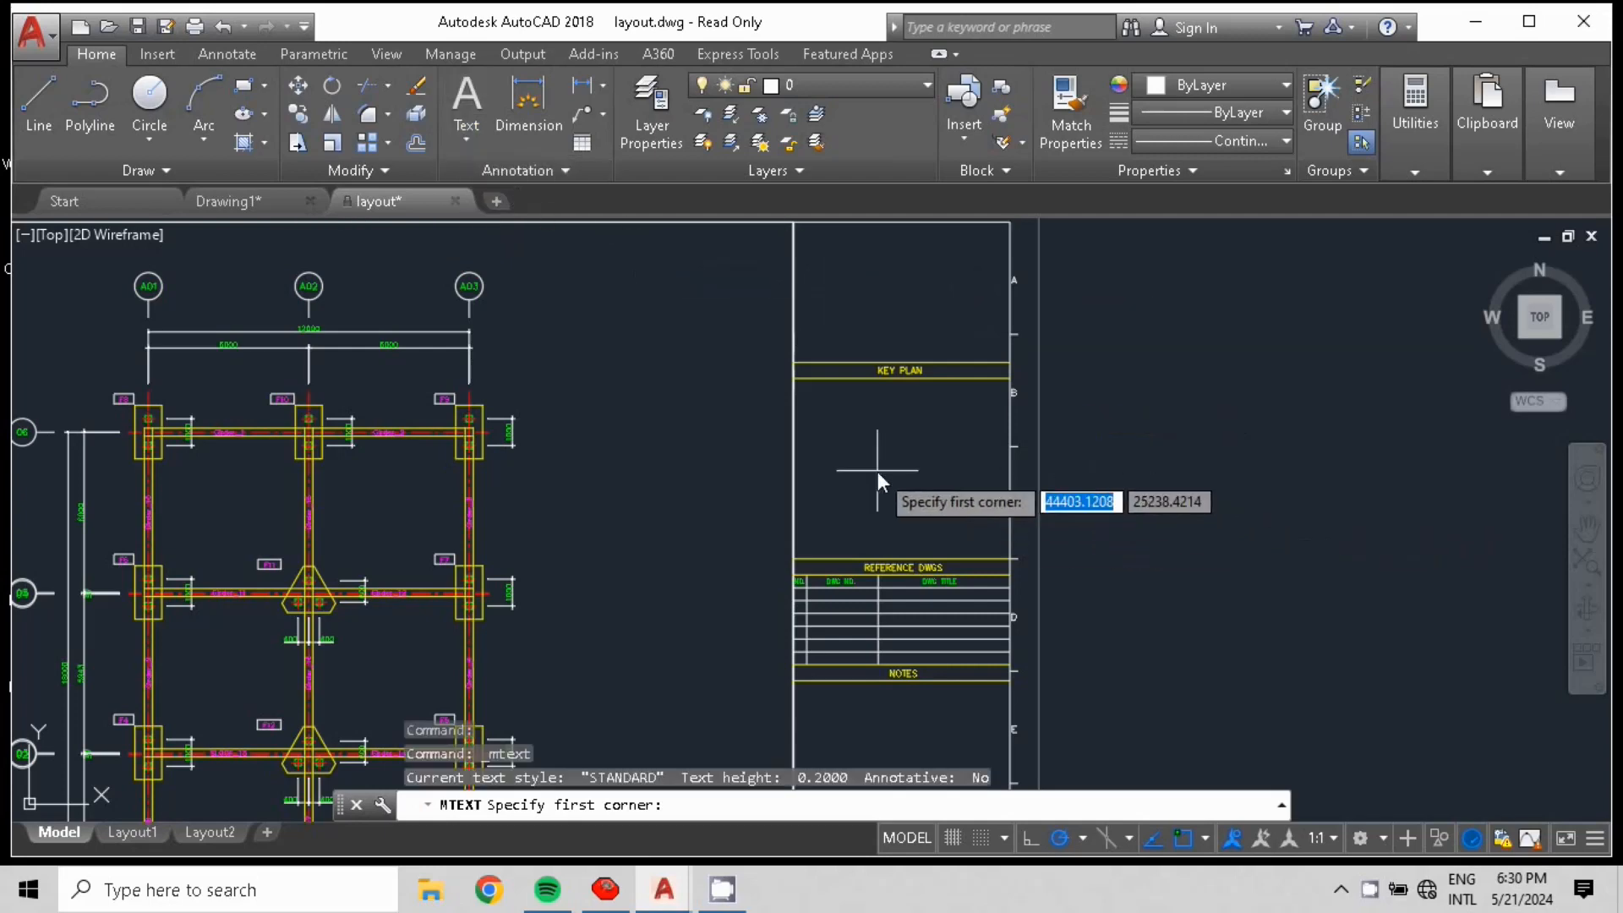
pyautogui.moveTo(850, 445); pyautogui.dragTo(673, 399, button='middle')
pyautogui.scroll(6, 717, 402)
pyautogui.click(714, 363)
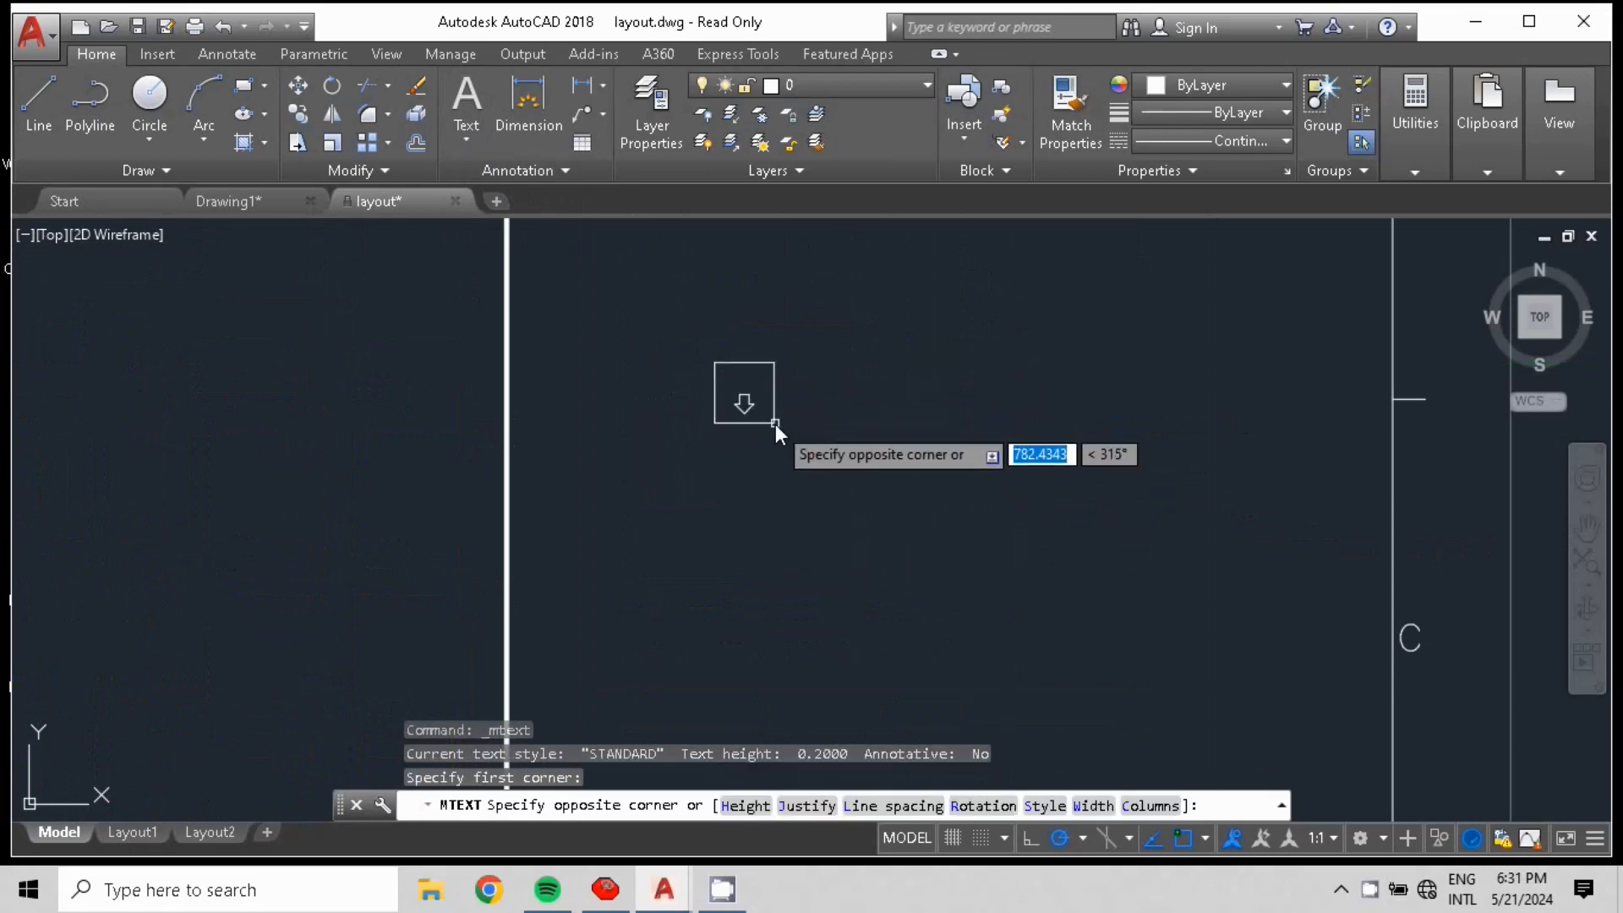
pyautogui.click(1061, 431)
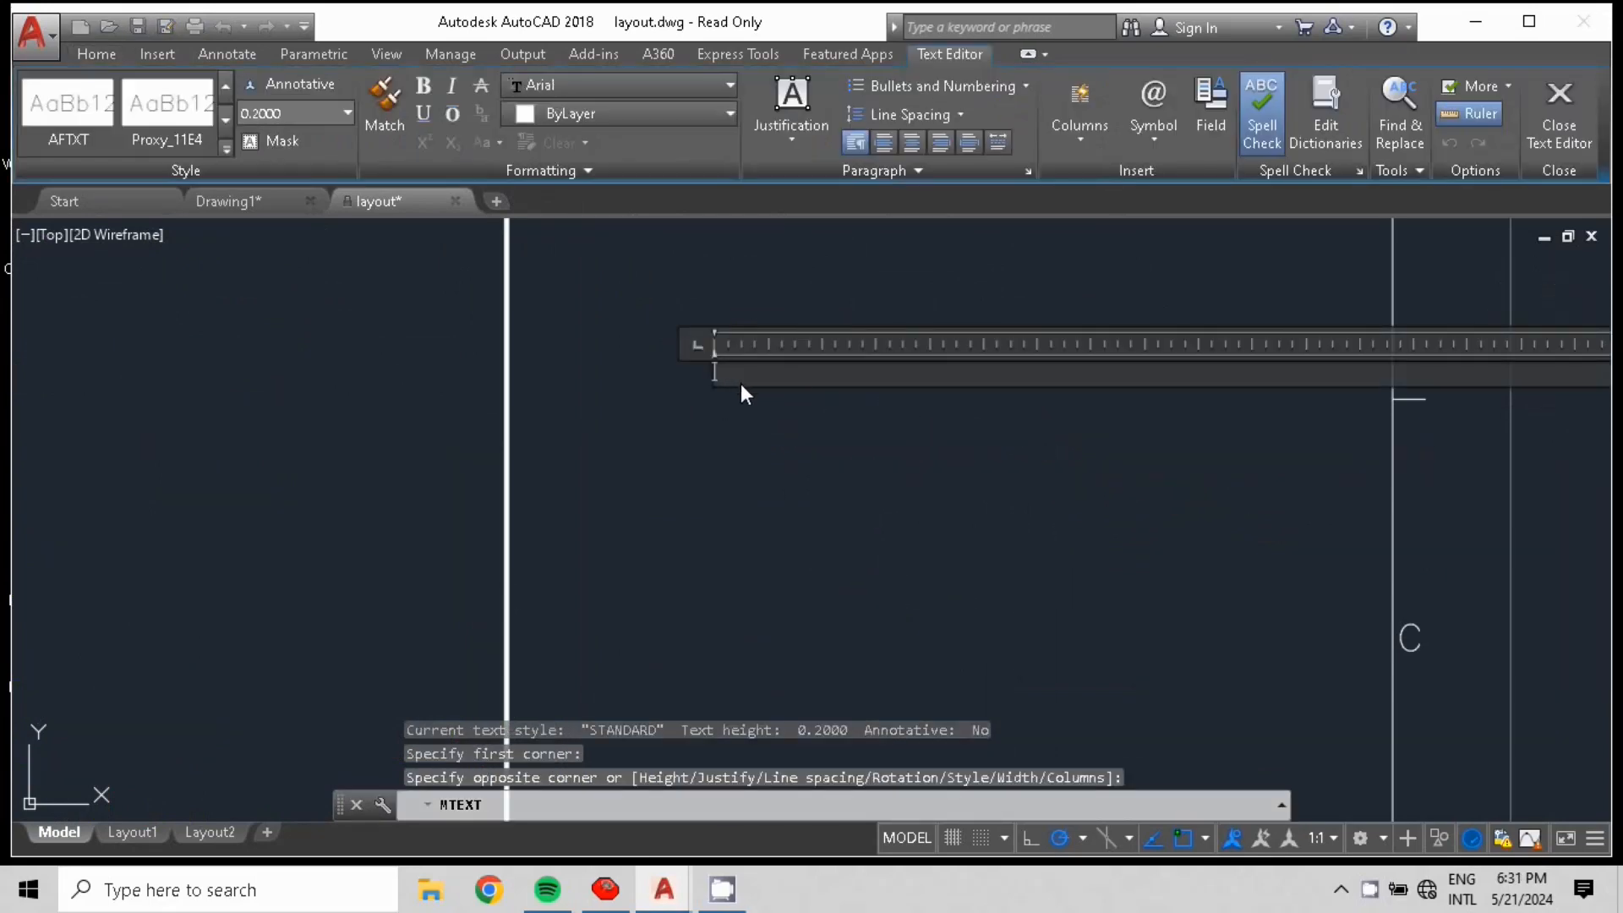
pyautogui.write('PON')
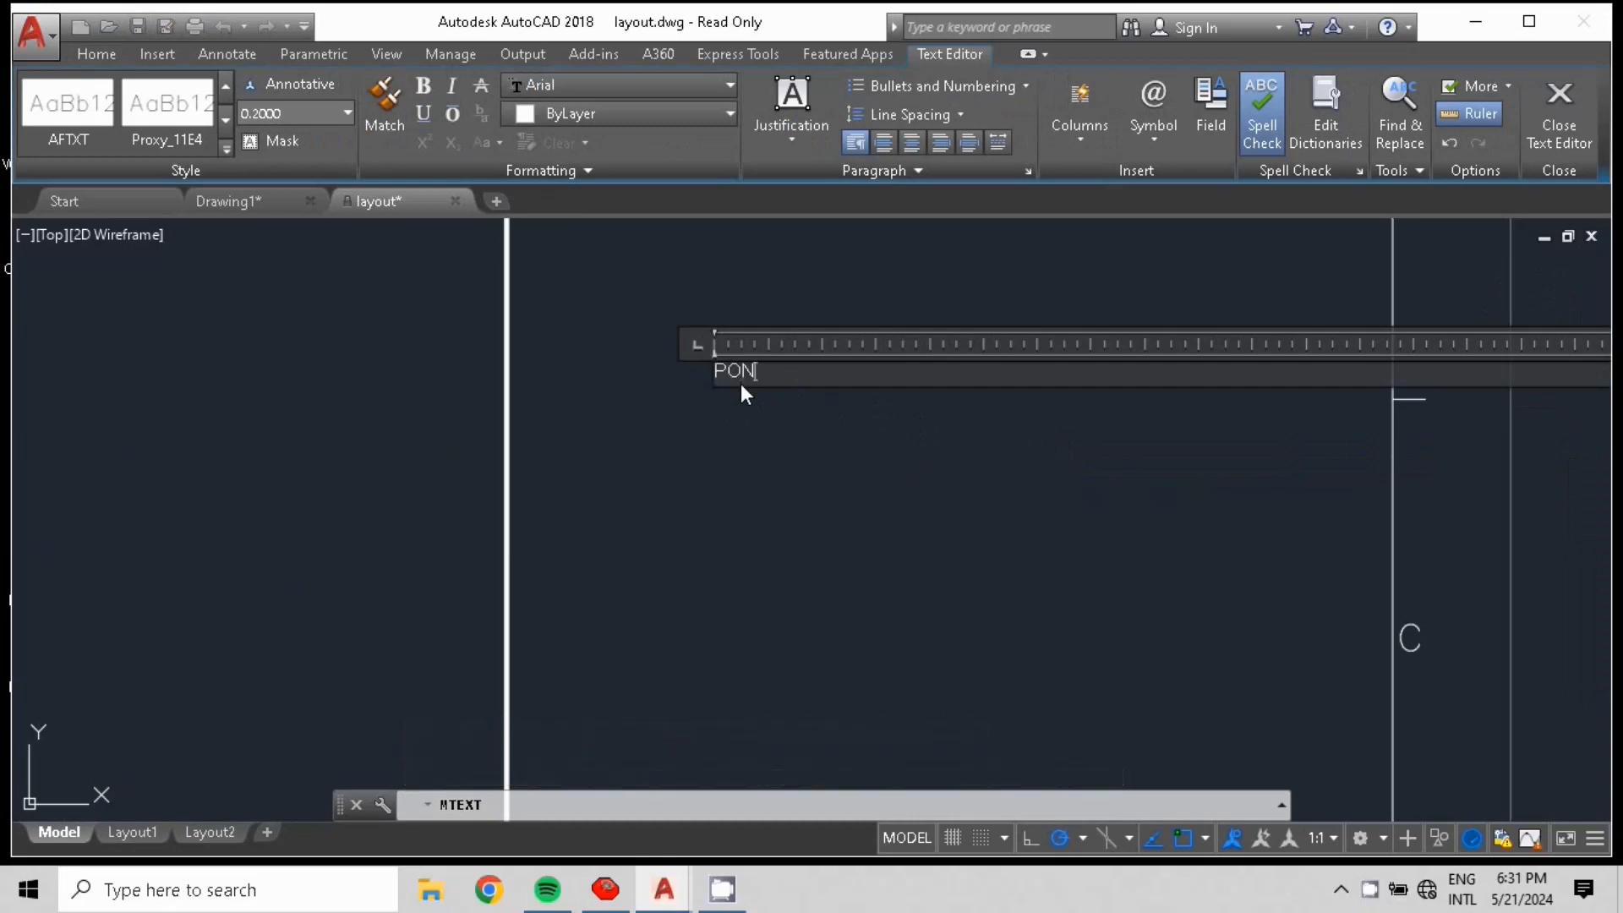
pyautogui.write('DASI PANCANG')
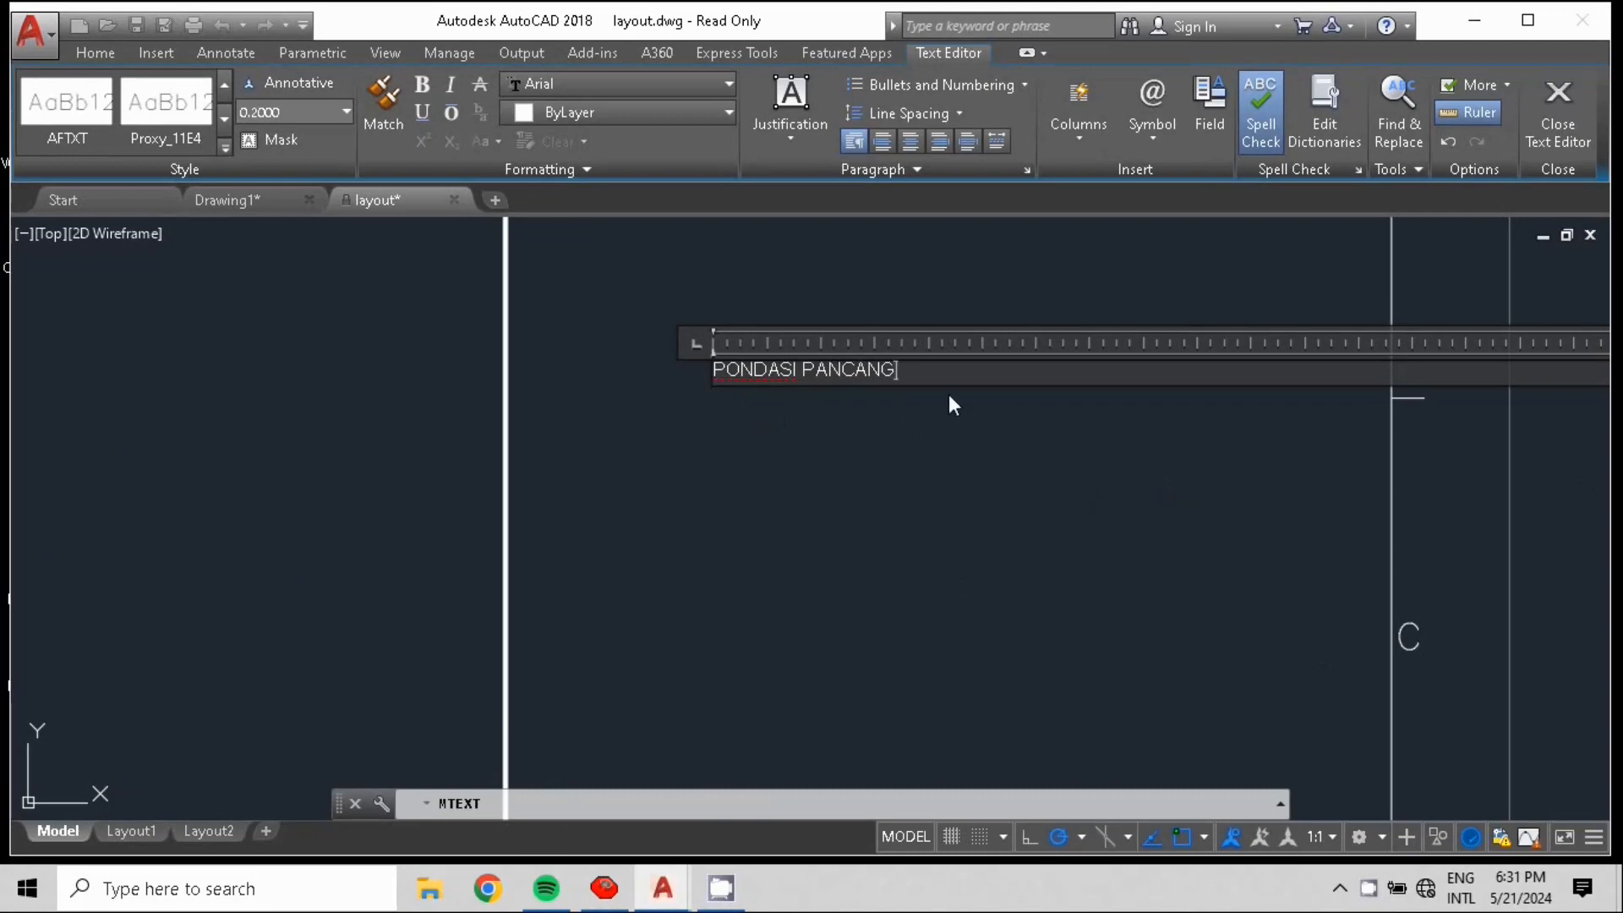
# - Select the whole PONDASI PANCANG text and set its height to 1000
pyautogui.moveTo(940, 377); pyautogui.dragTo(683, 413)
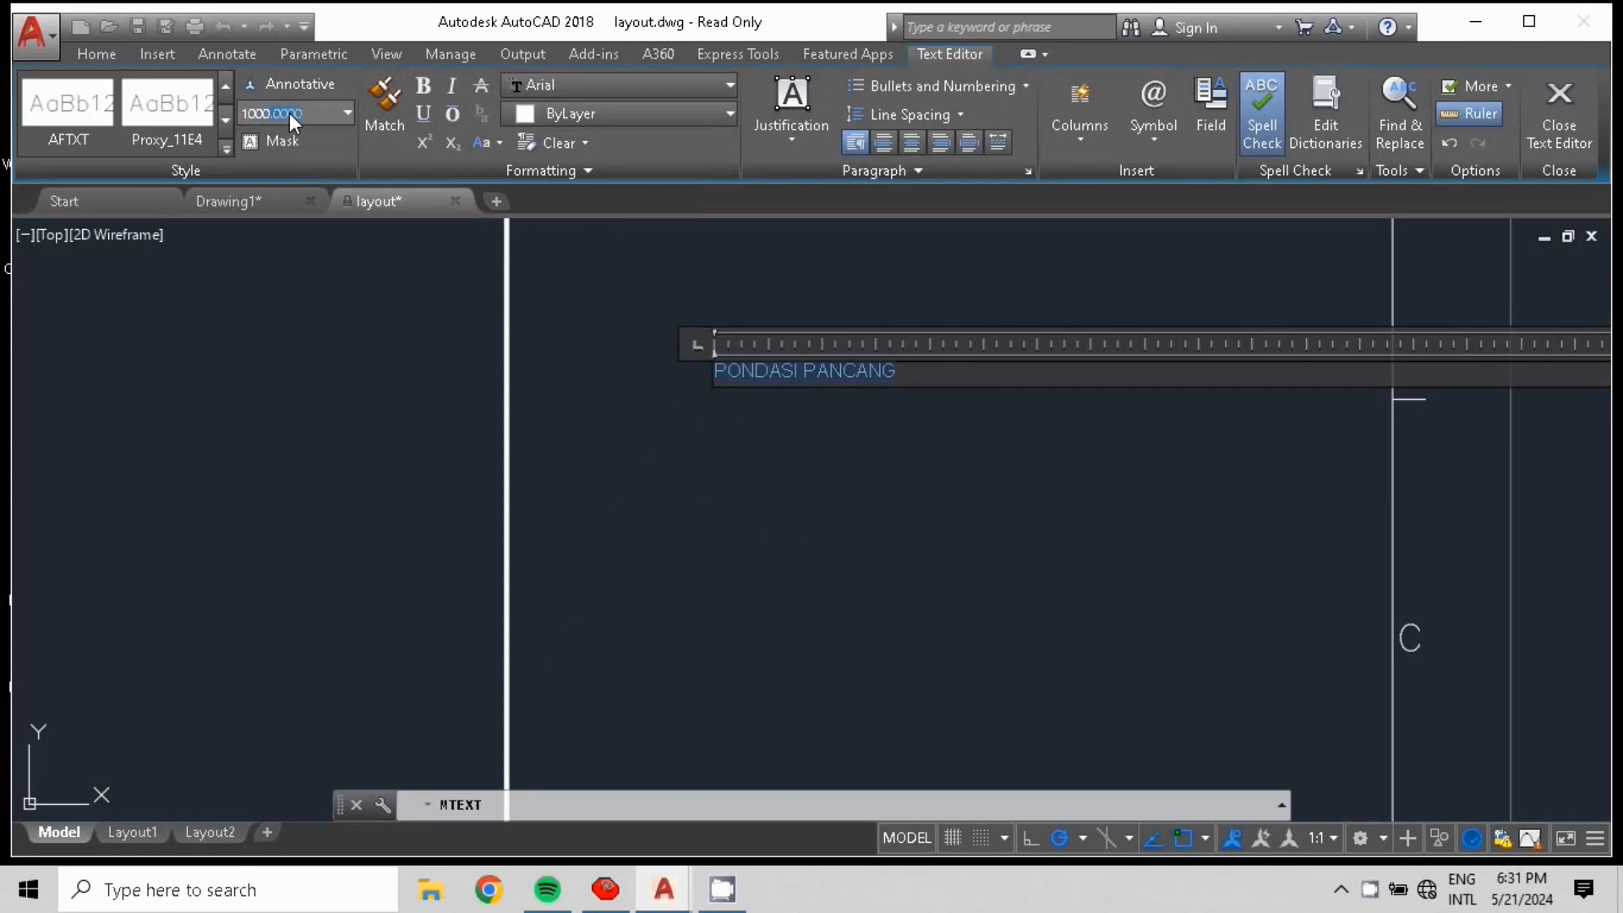
pyautogui.press('Return')
pyautogui.scroll(-5, 1015, 504)
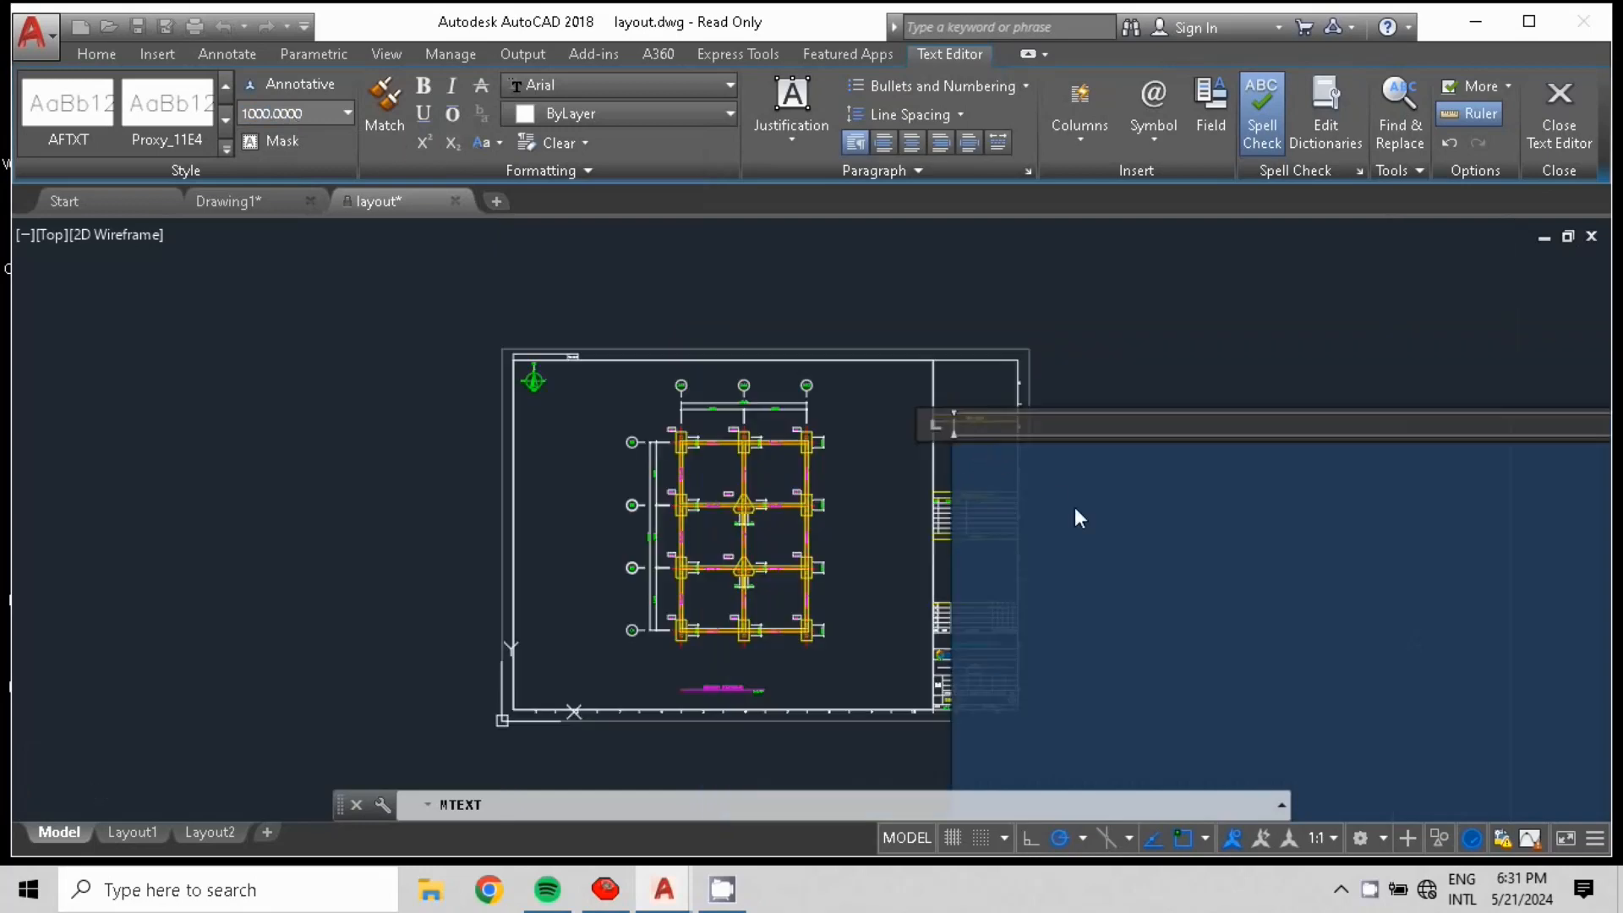
pyautogui.scroll(-4, 1080, 518)
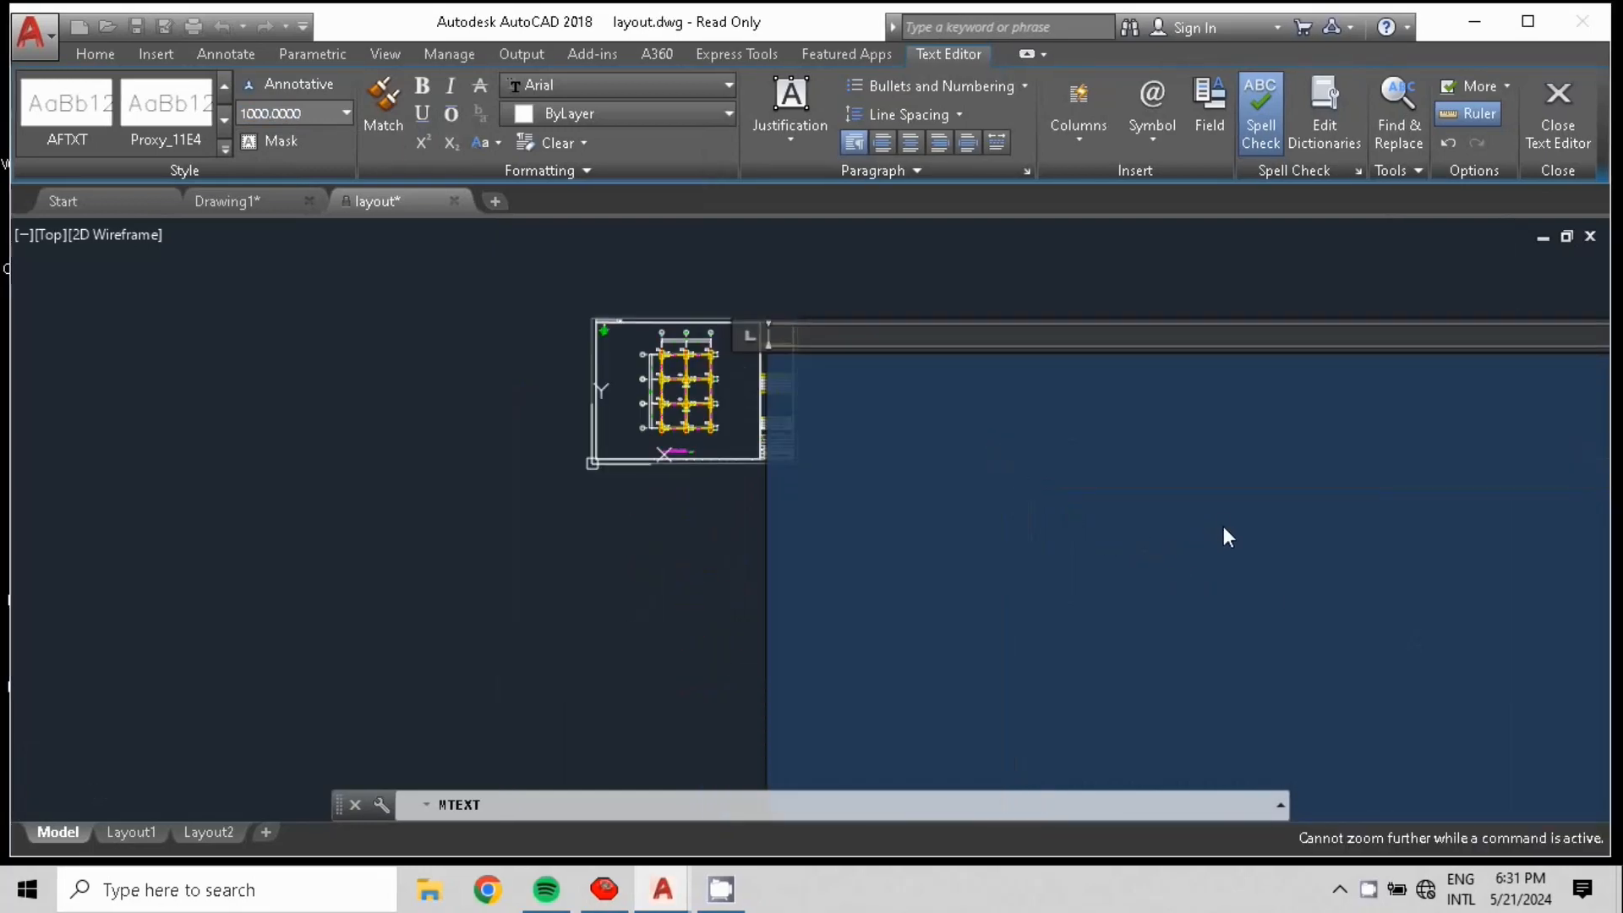
# - Set the height of the PONDASI PANCANG text to 20 and compare its size with the drawing sheet
pyautogui.click(314, 115)
pyautogui.write('20')
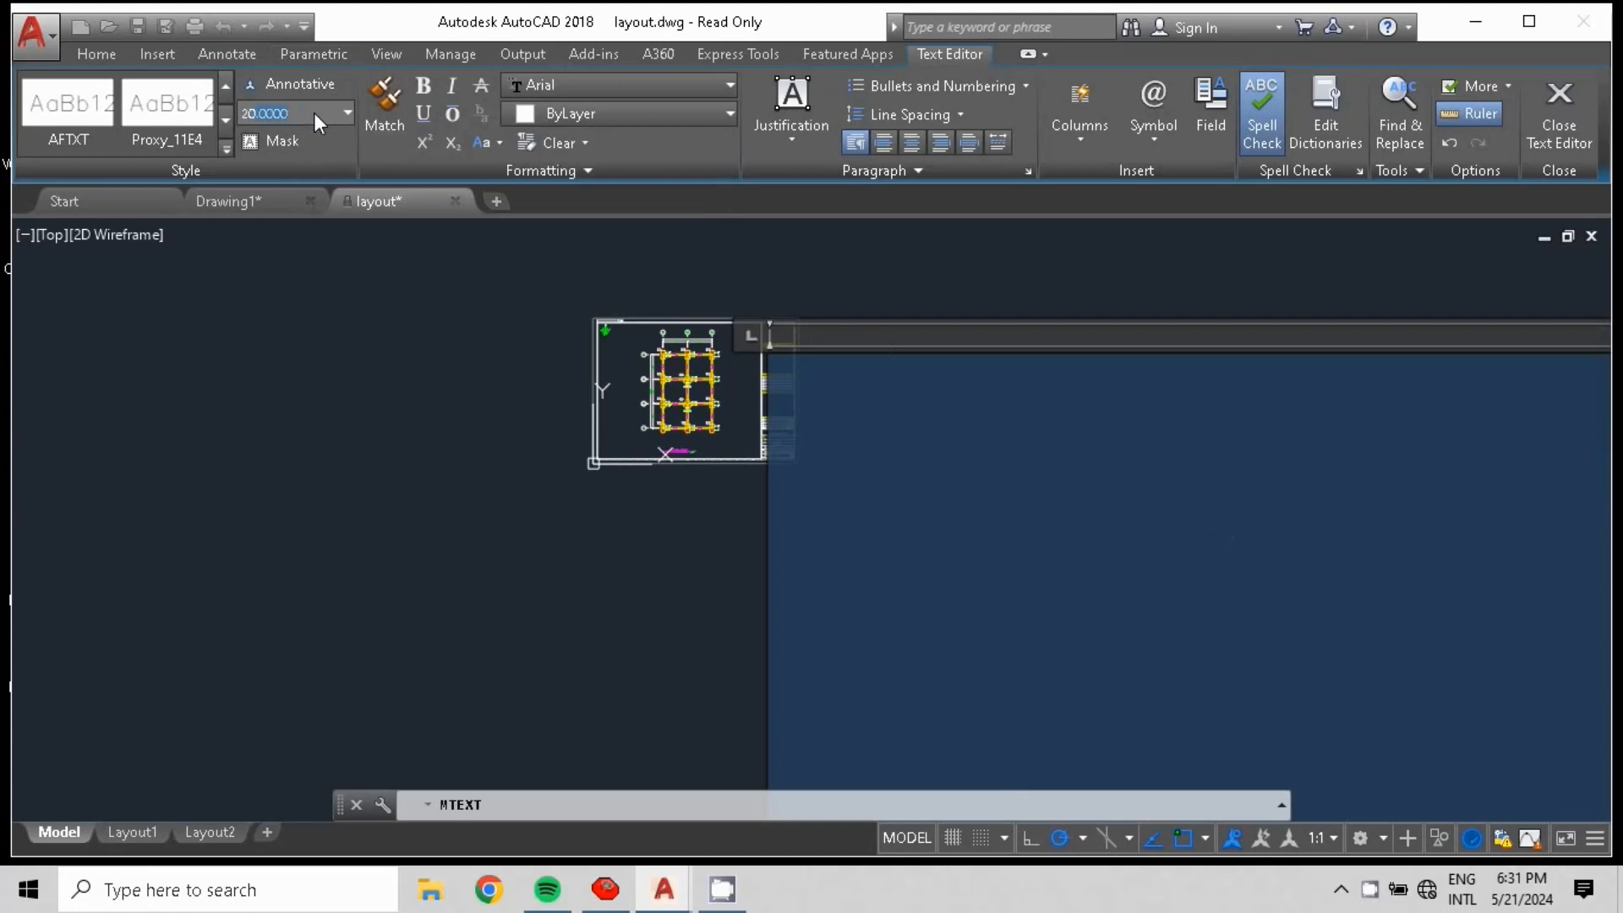
pyautogui.press('Return')
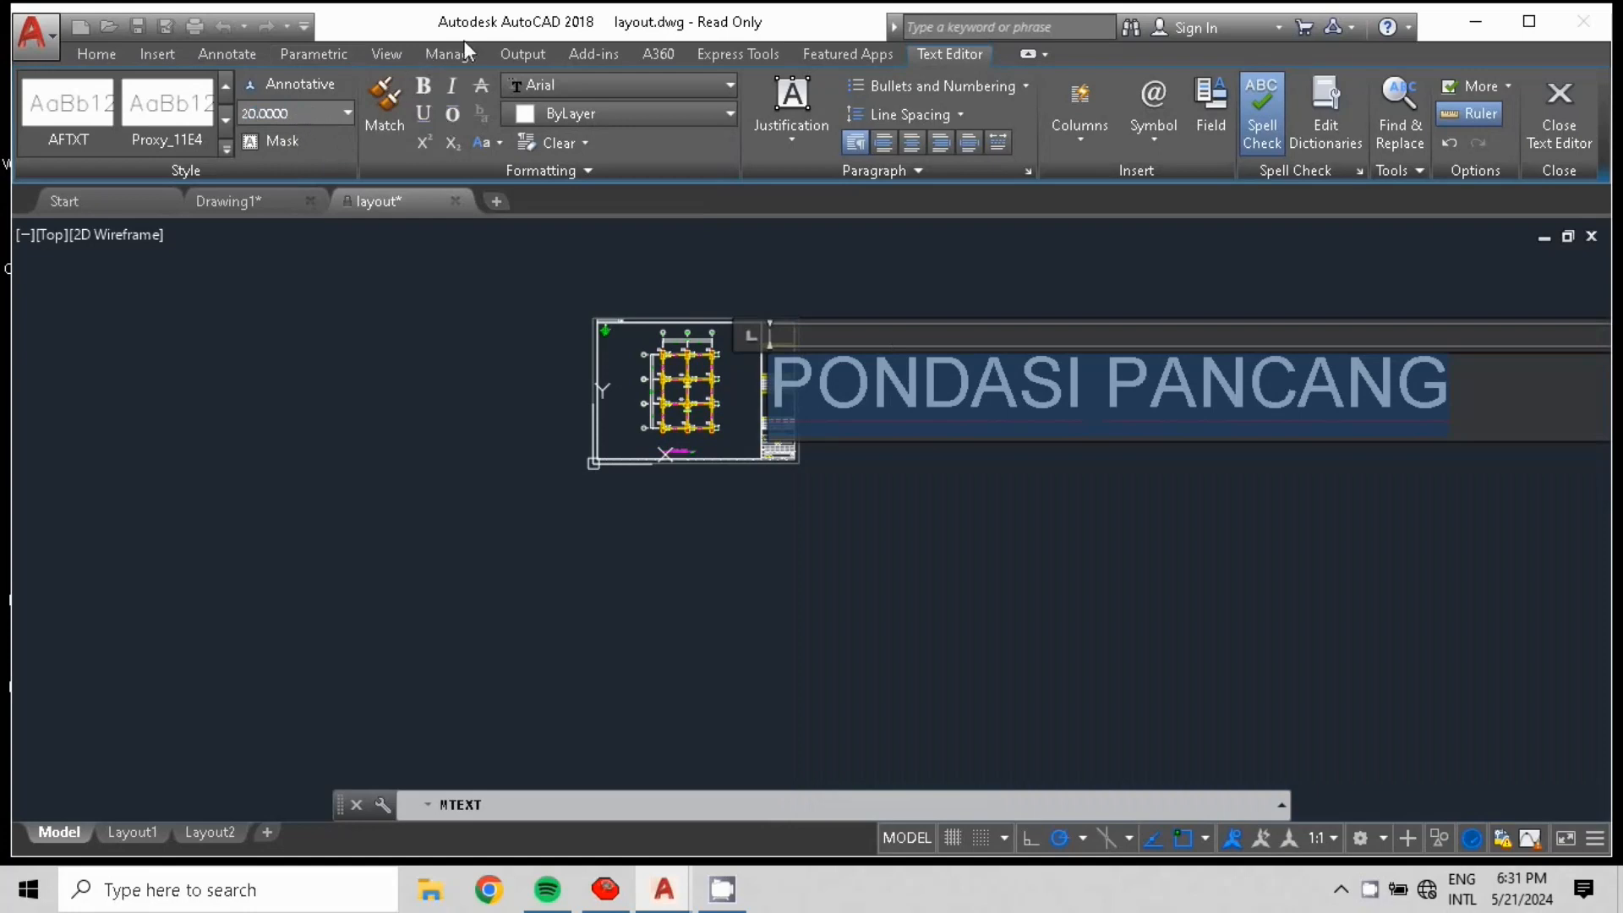
pyautogui.scroll(3, 1053, 439)
pyautogui.scroll(3, 774, 394)
pyautogui.scroll(-5, 753, 413)
pyautogui.scroll(2, 752, 413)
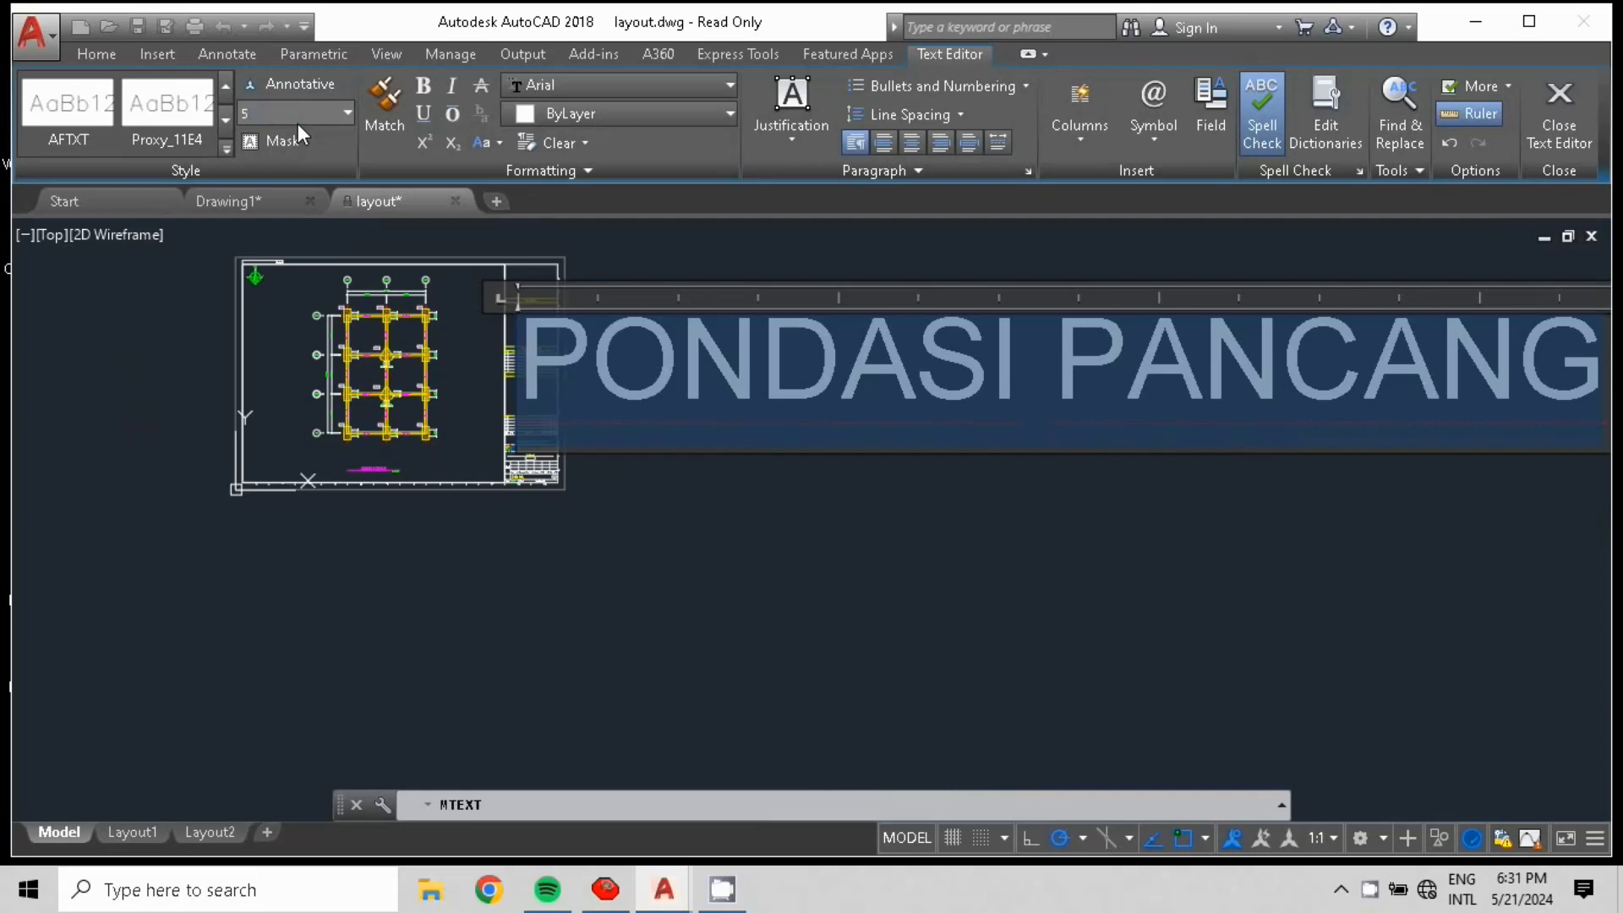
# - Set the height of the PONDASI PANCANG text to 5 and check its fit in the KEY PLAN area
pyautogui.write('5')
pyautogui.press('Return')
pyautogui.scroll(4, 617, 338)
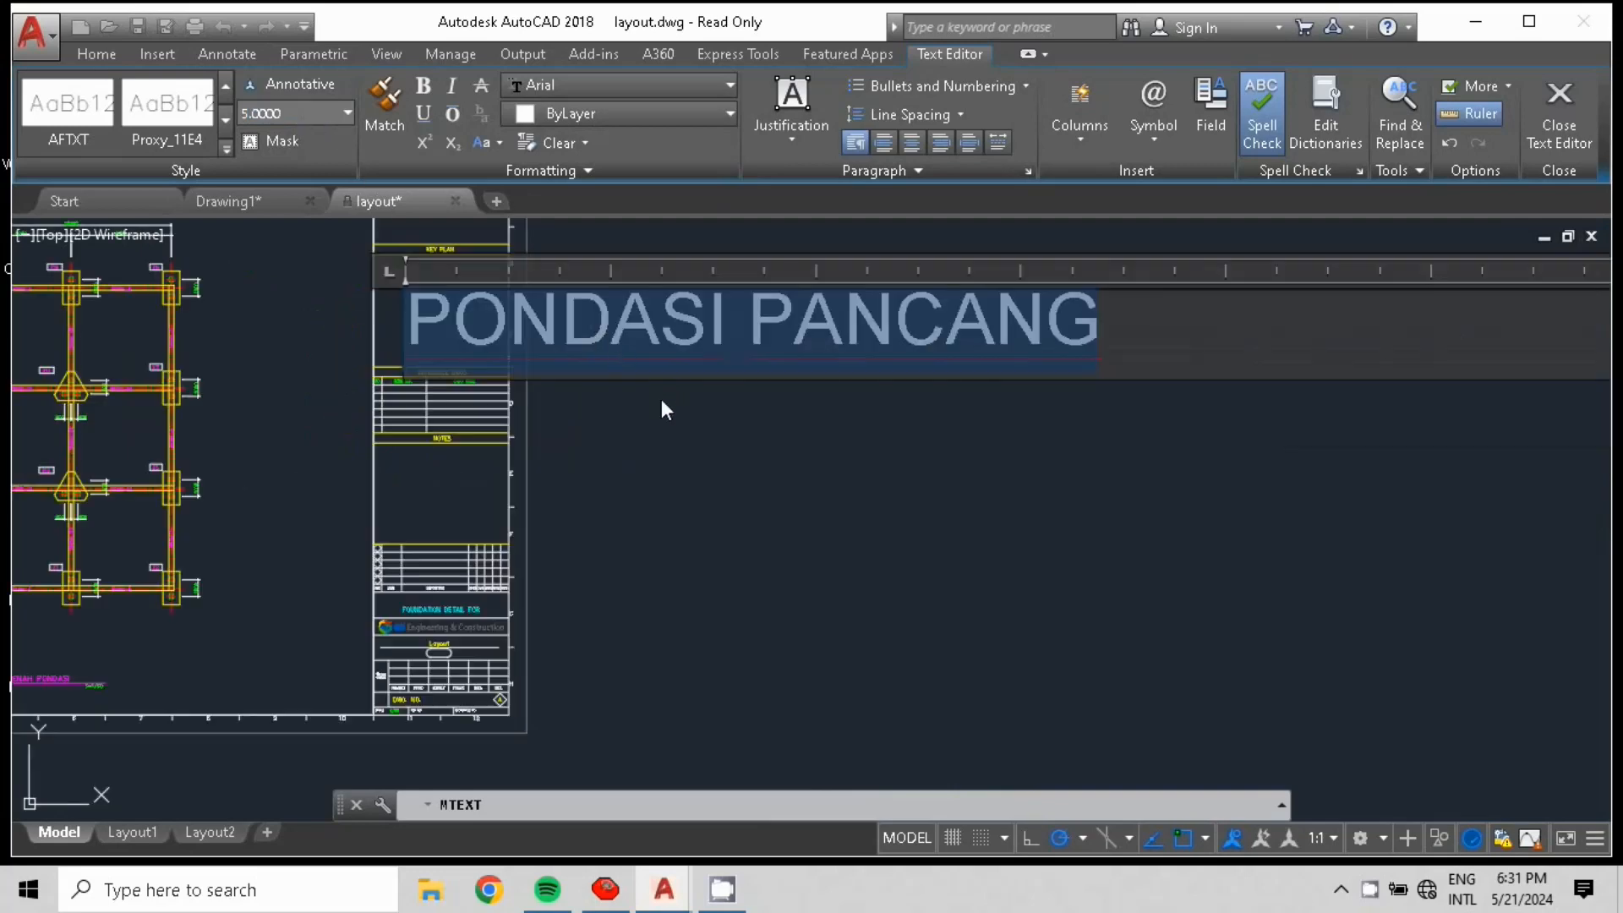
pyautogui.scroll(4, 661, 403)
pyautogui.moveTo(708, 461); pyautogui.dragTo(1067, 724, button='middle')
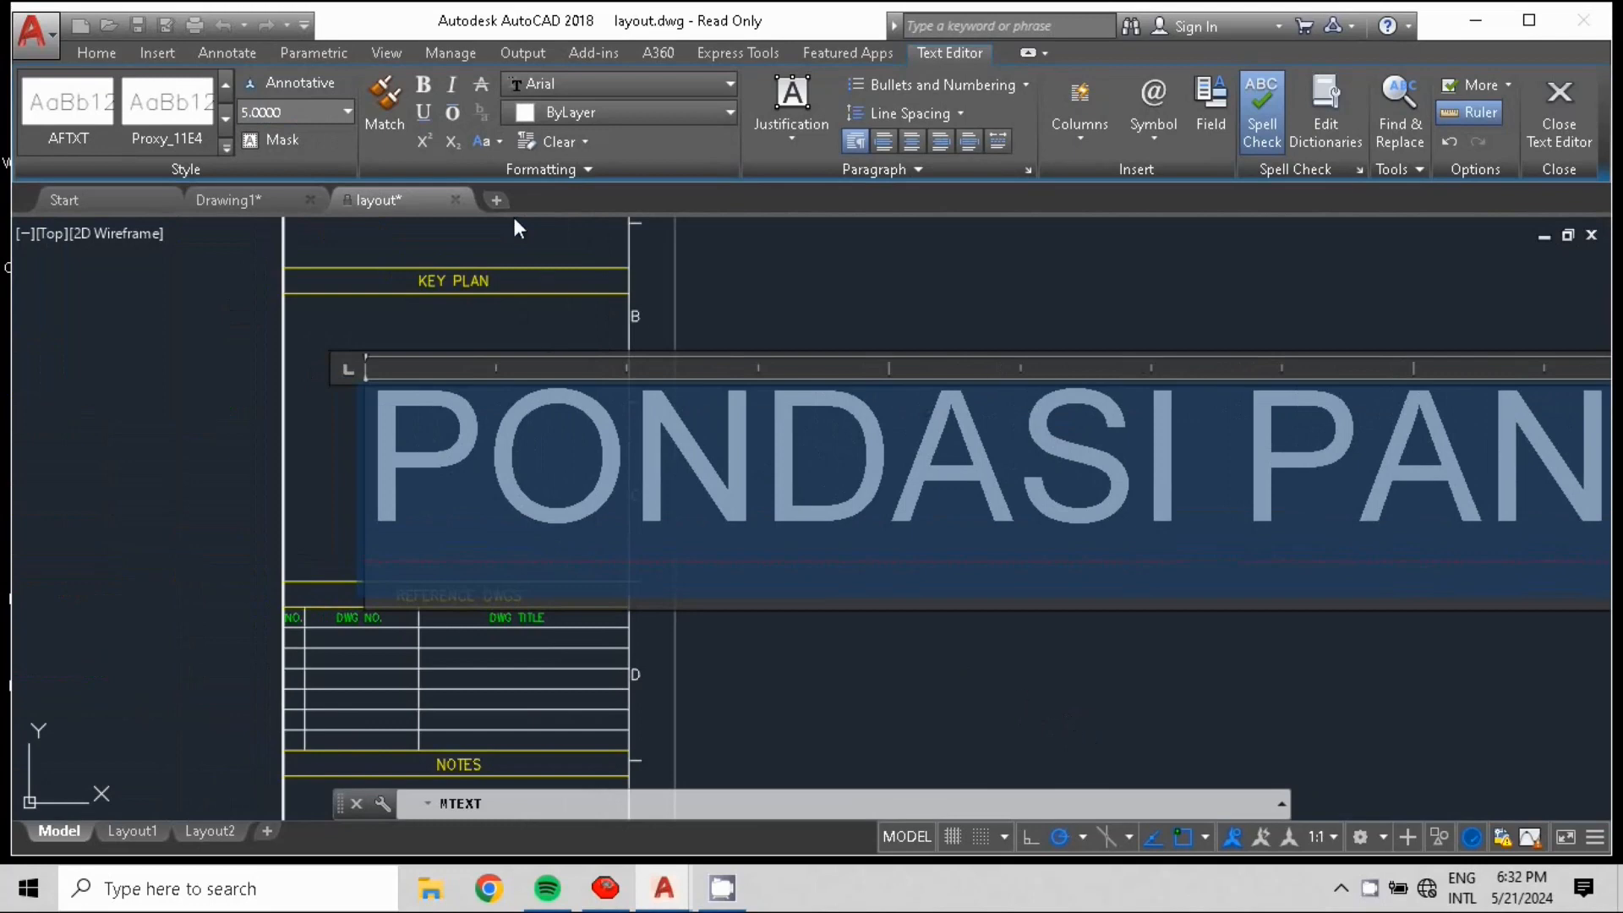
# - Set the height of the PONDASI PANCANG text to 1 and finish editing it
pyautogui.click(298, 110)
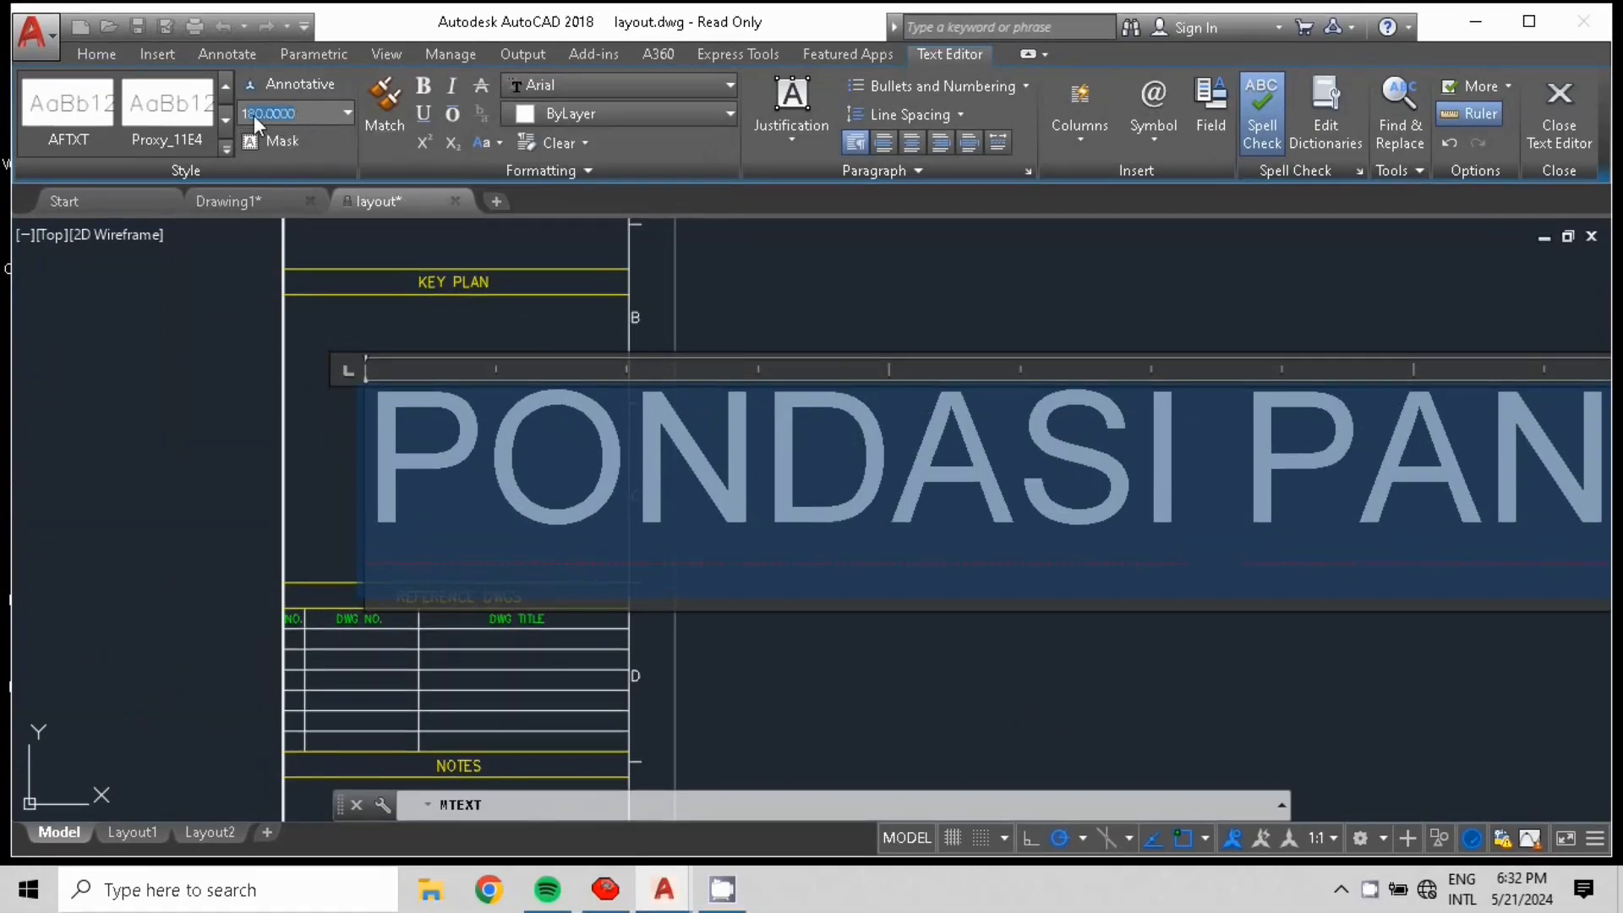
pyautogui.press('BackSpace')
pyautogui.press('Return')
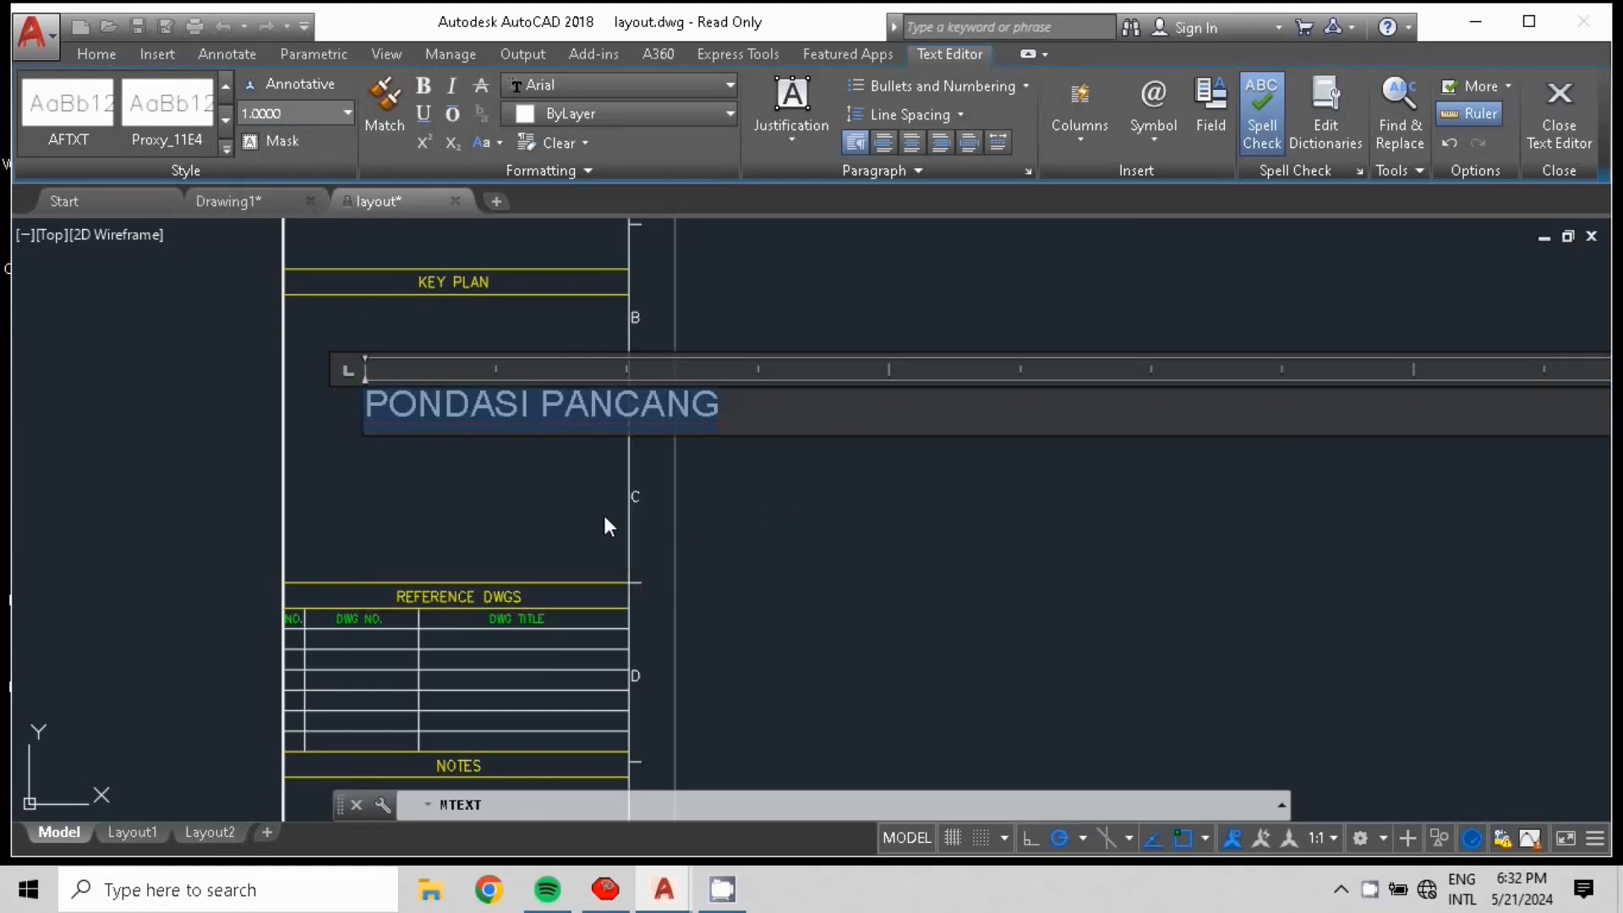
pyautogui.click(440, 502)
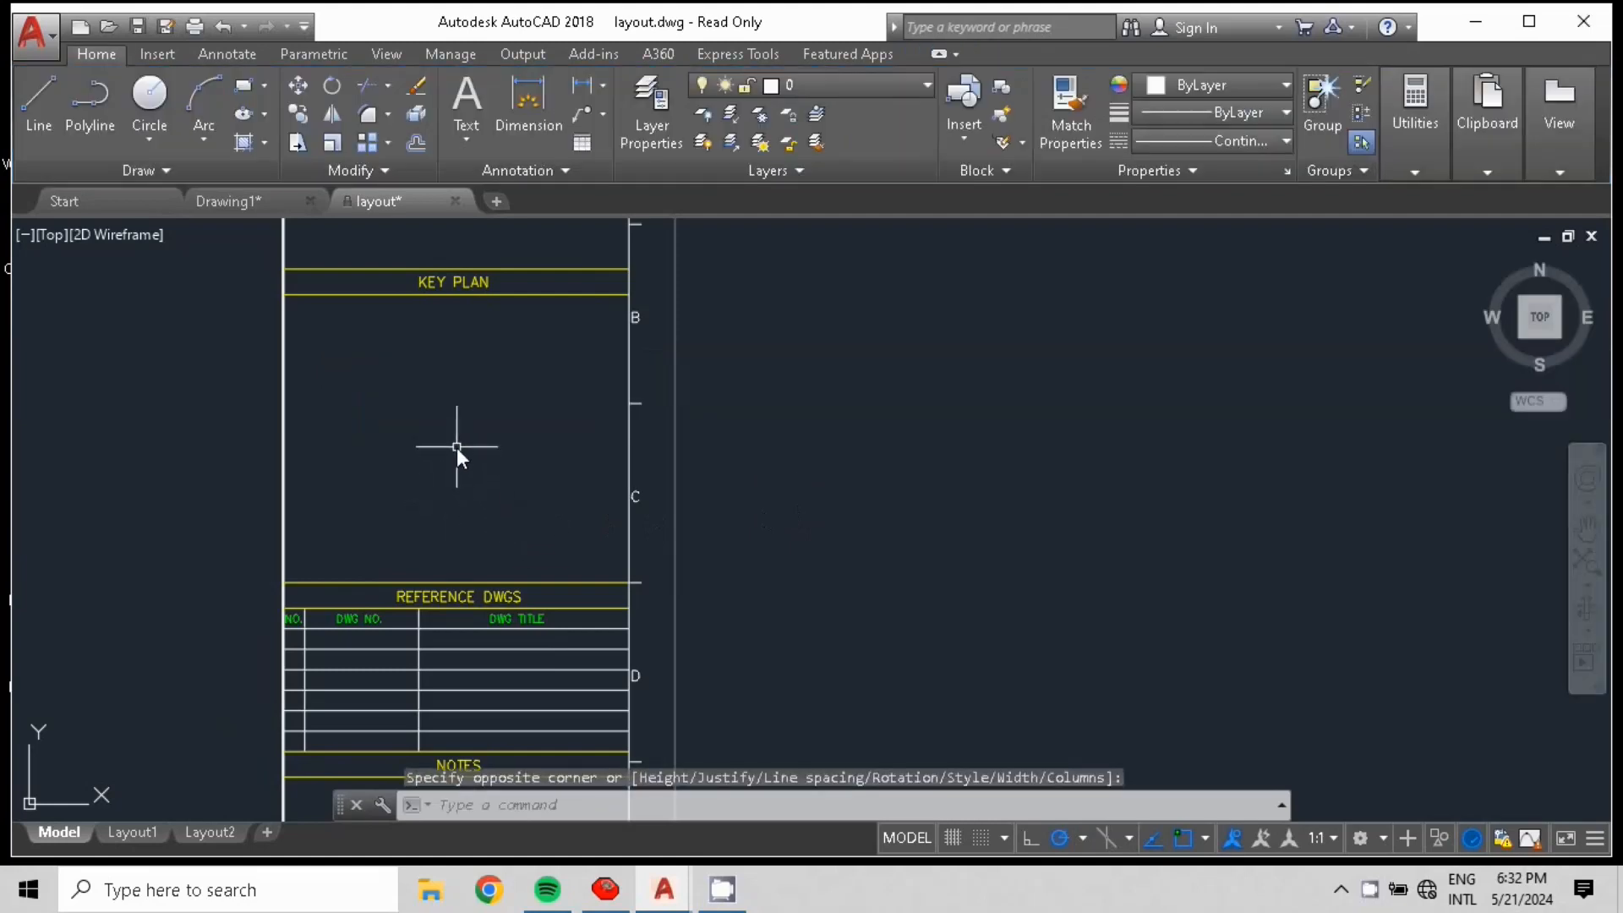
# - Reopen the small PONDASI PANCANG text for editing, select all of it and set its height to 1000
pyautogui.scroll(-5, 457, 449)
pyautogui.scroll(8, 482, 515)
pyautogui.scroll(2, 617, 455)
pyautogui.scroll(-3, 768, 500)
pyautogui.scroll(6, 794, 363)
pyautogui.scroll(3, 685, 514)
pyautogui.scroll(3, 623, 501)
pyautogui.moveTo(508, 449); pyautogui.dragTo(816, 526, button='middle')
pyautogui.scroll(2, 684, 453)
pyautogui.scroll(2, 560, 359)
pyautogui.moveTo(457, 355); pyautogui.dragTo(714, 519, button='middle')
pyautogui.scroll(2, 714, 518)
pyautogui.scroll(2, 671, 519)
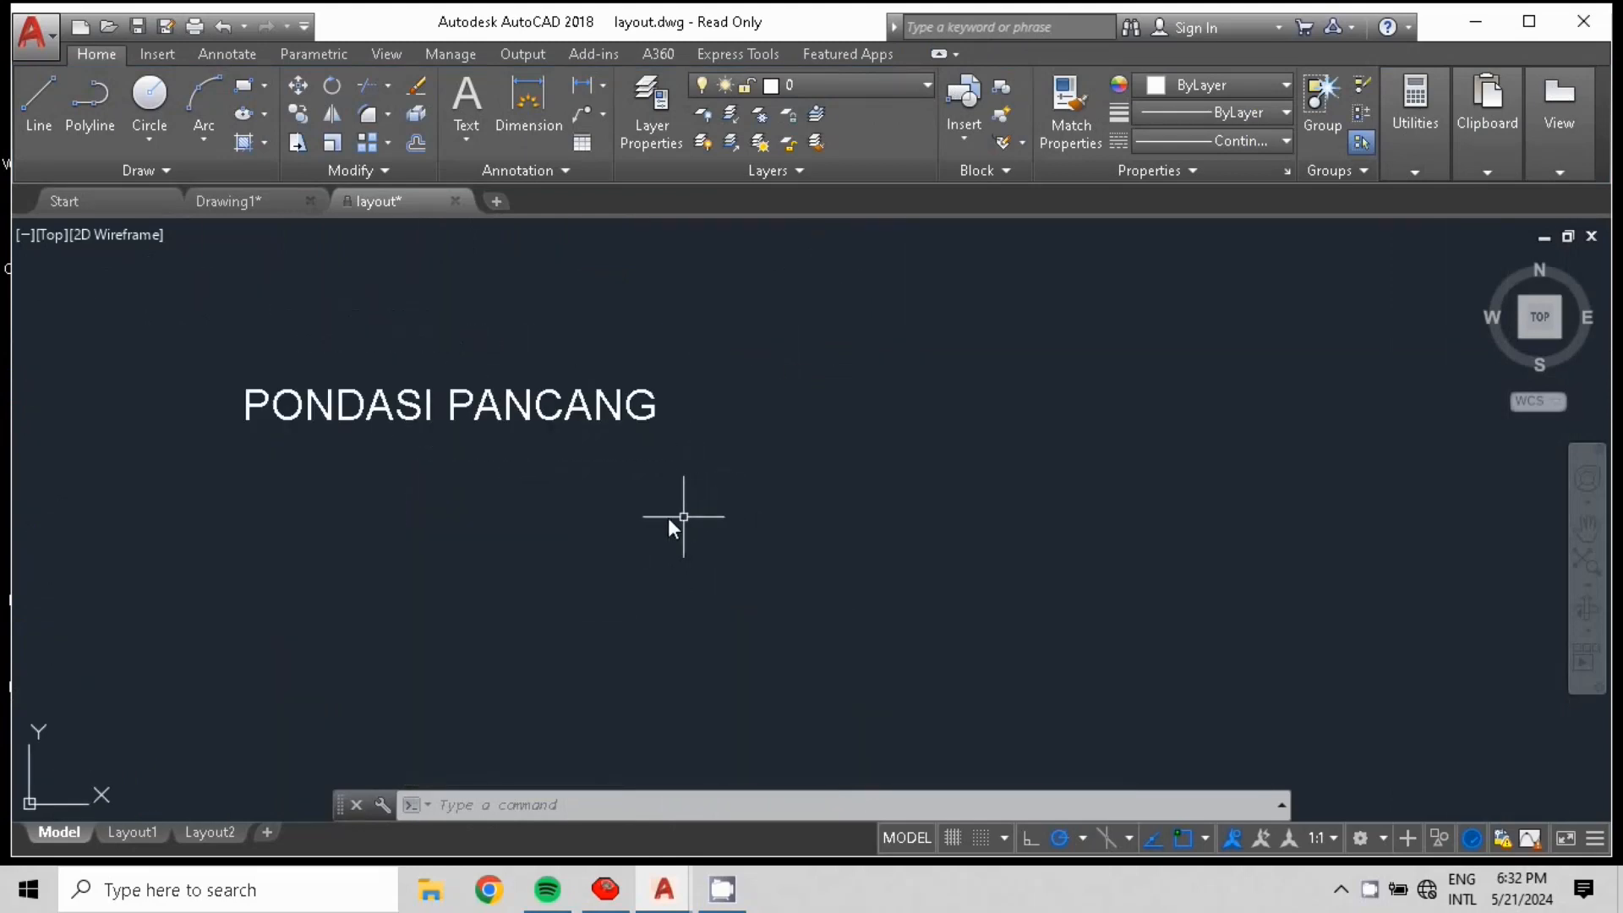
pyautogui.doubleClick(304, 409)
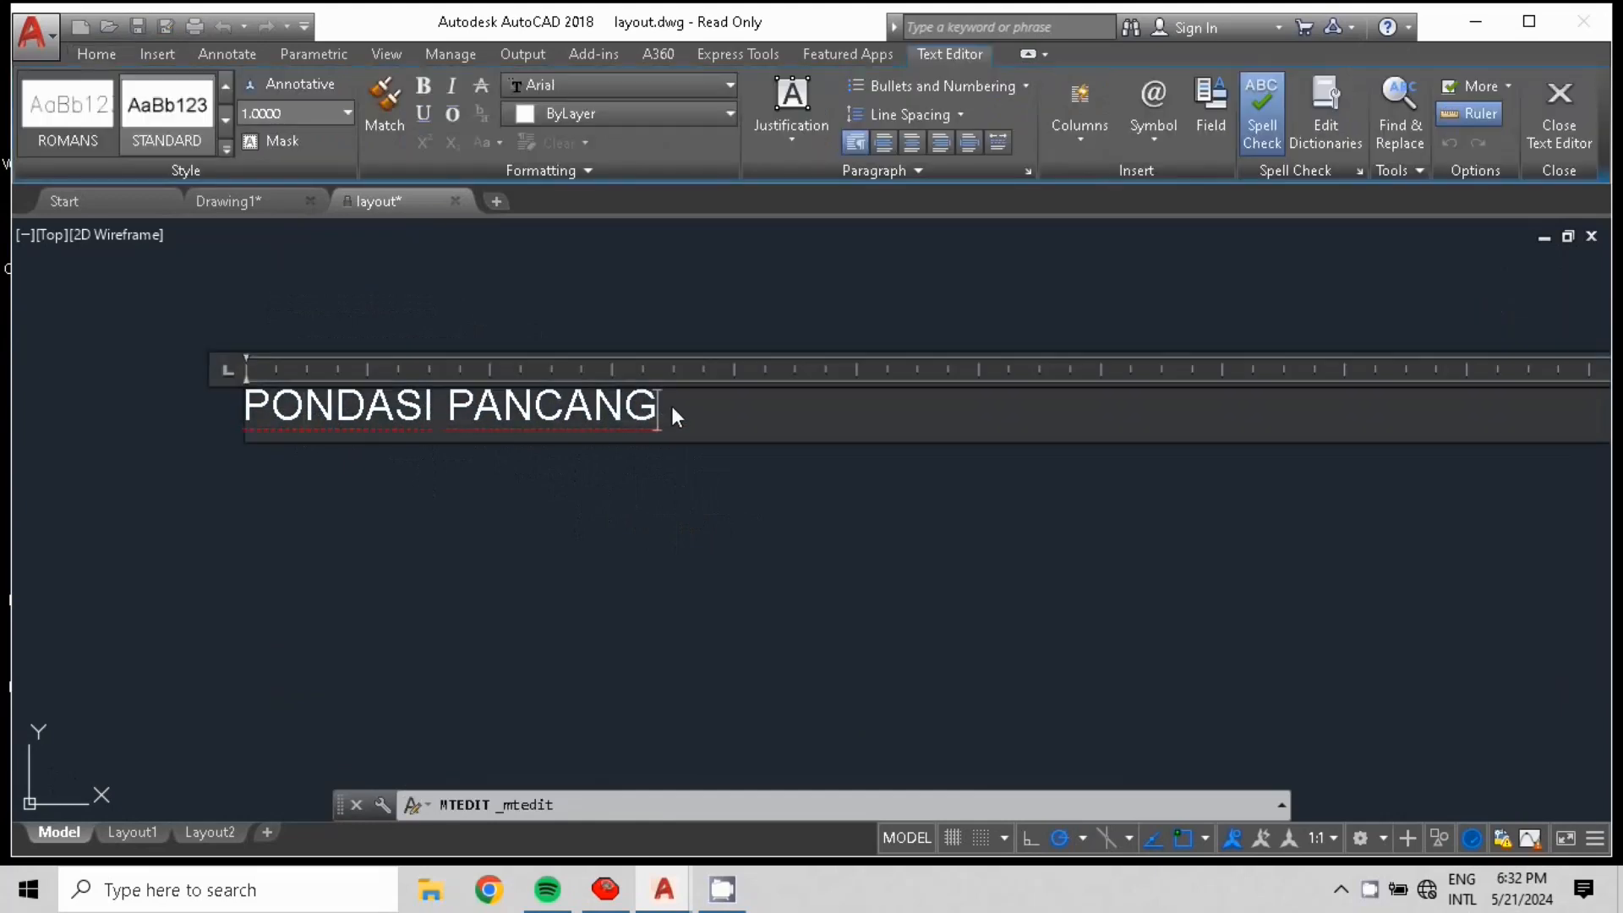
pyautogui.moveTo(672, 405); pyautogui.dragTo(134, 417)
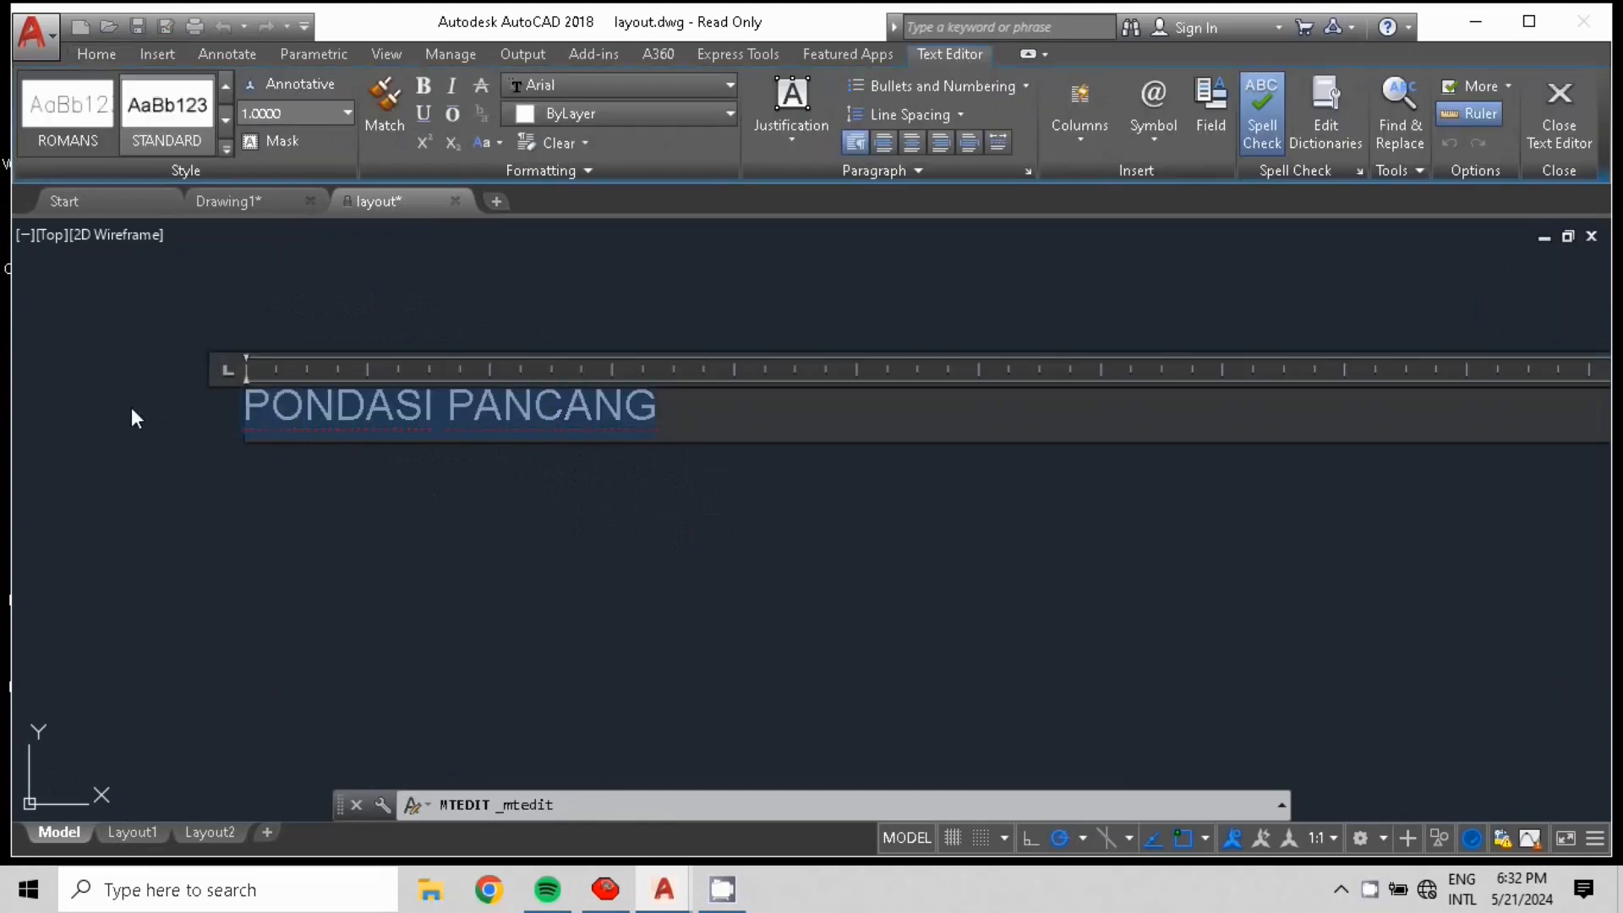
pyautogui.click(291, 113)
pyautogui.press('Return')
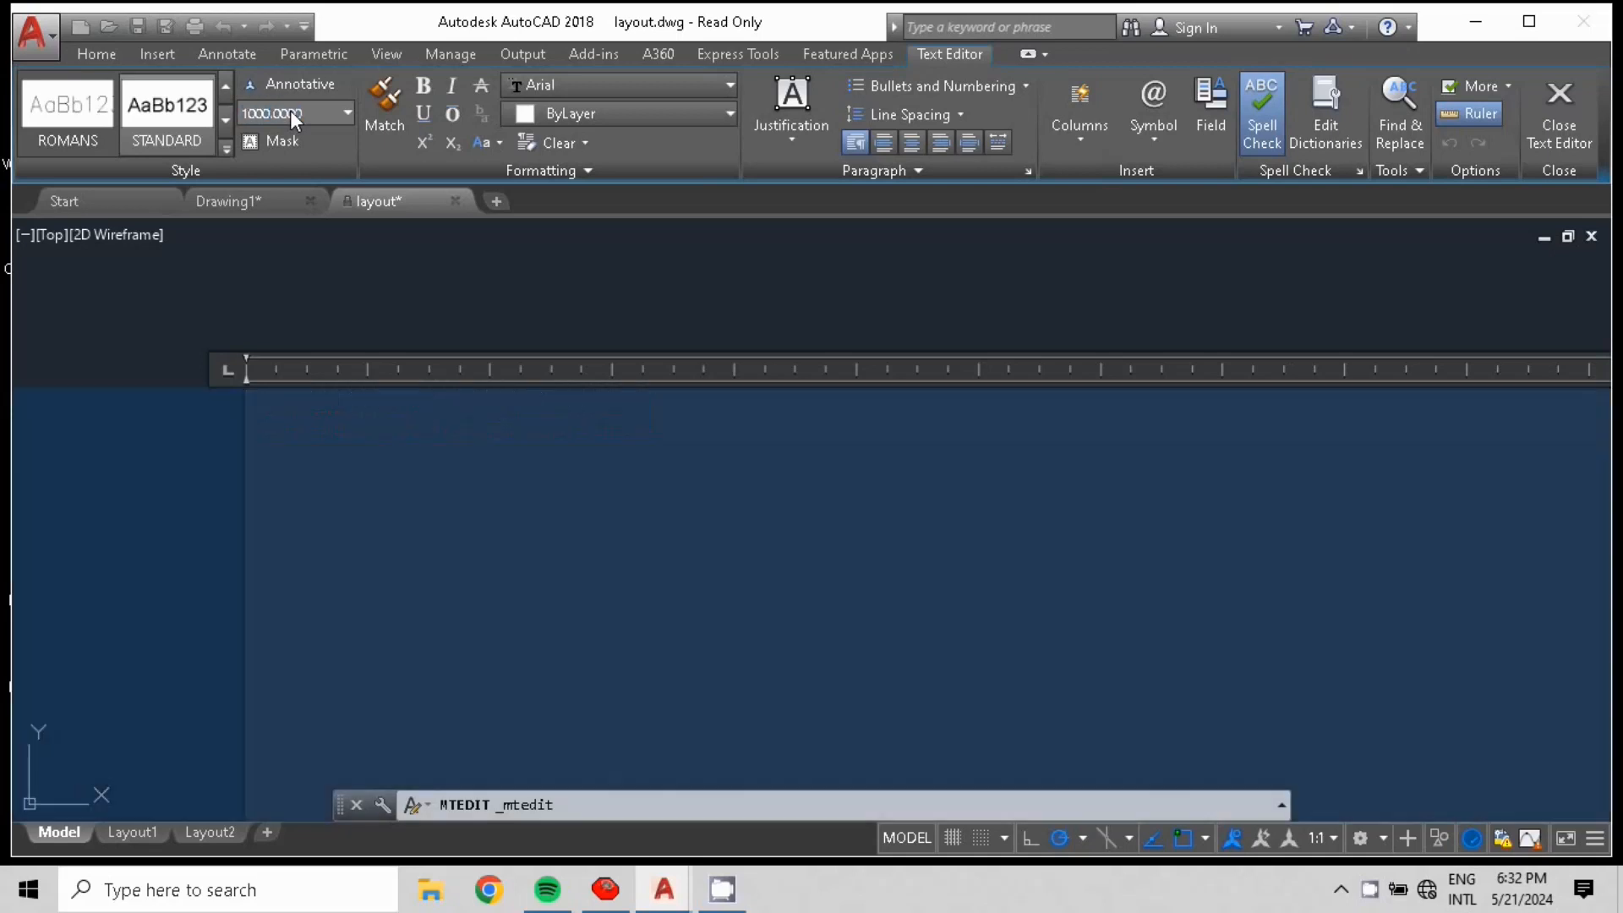
pyautogui.scroll(-10, 1392, 570)
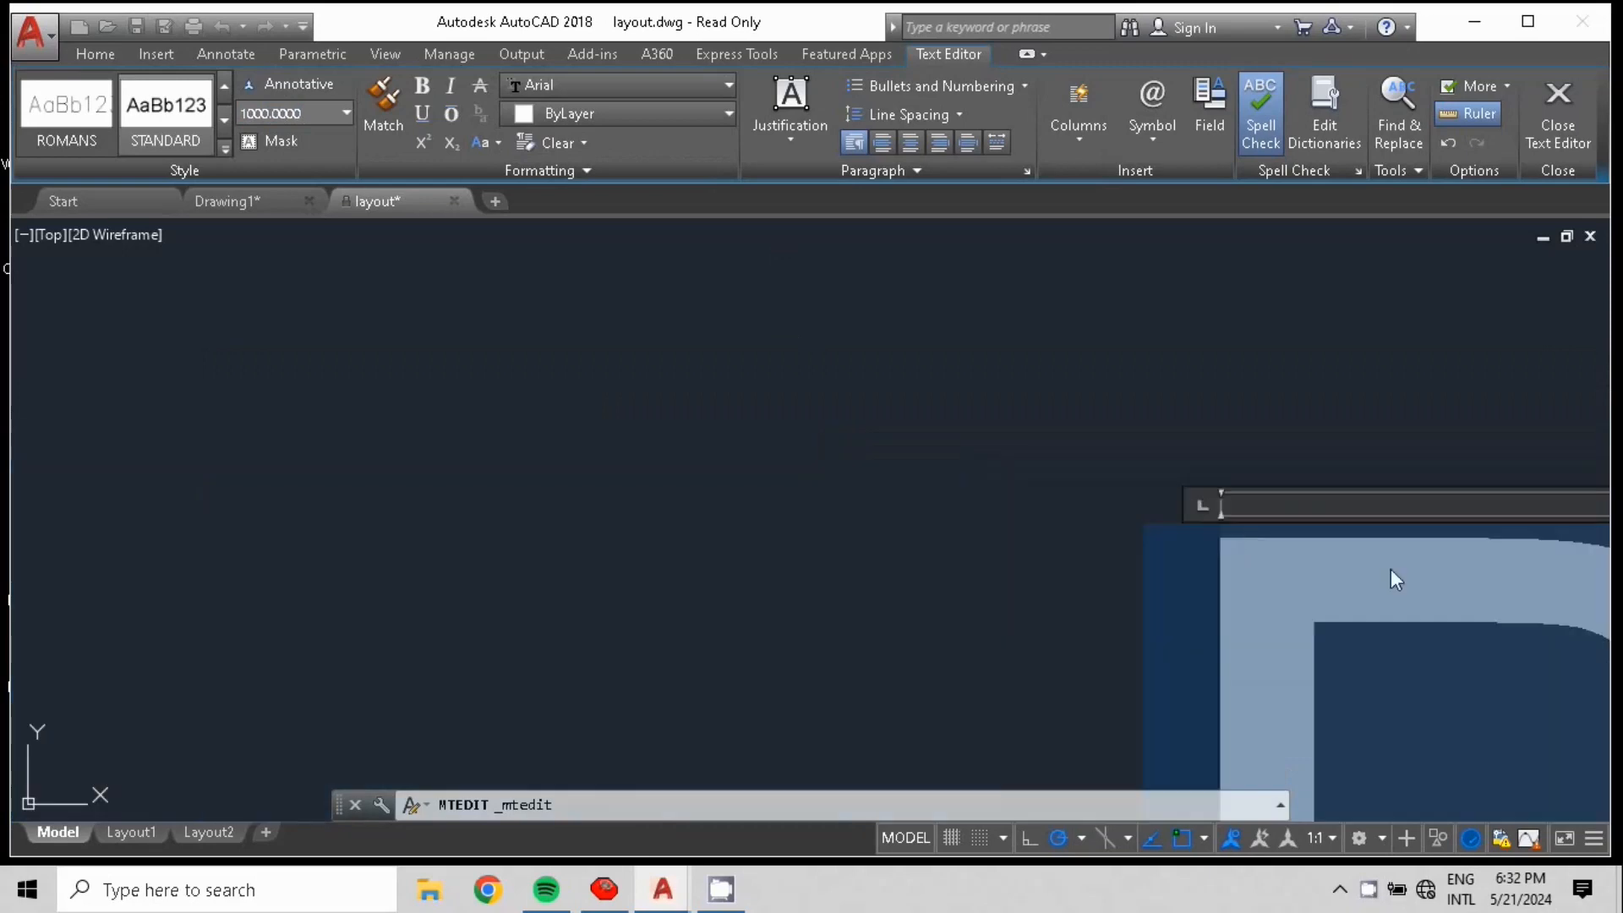
pyautogui.moveTo(327, 144); pyautogui.dragTo(410, 331, button='middle')
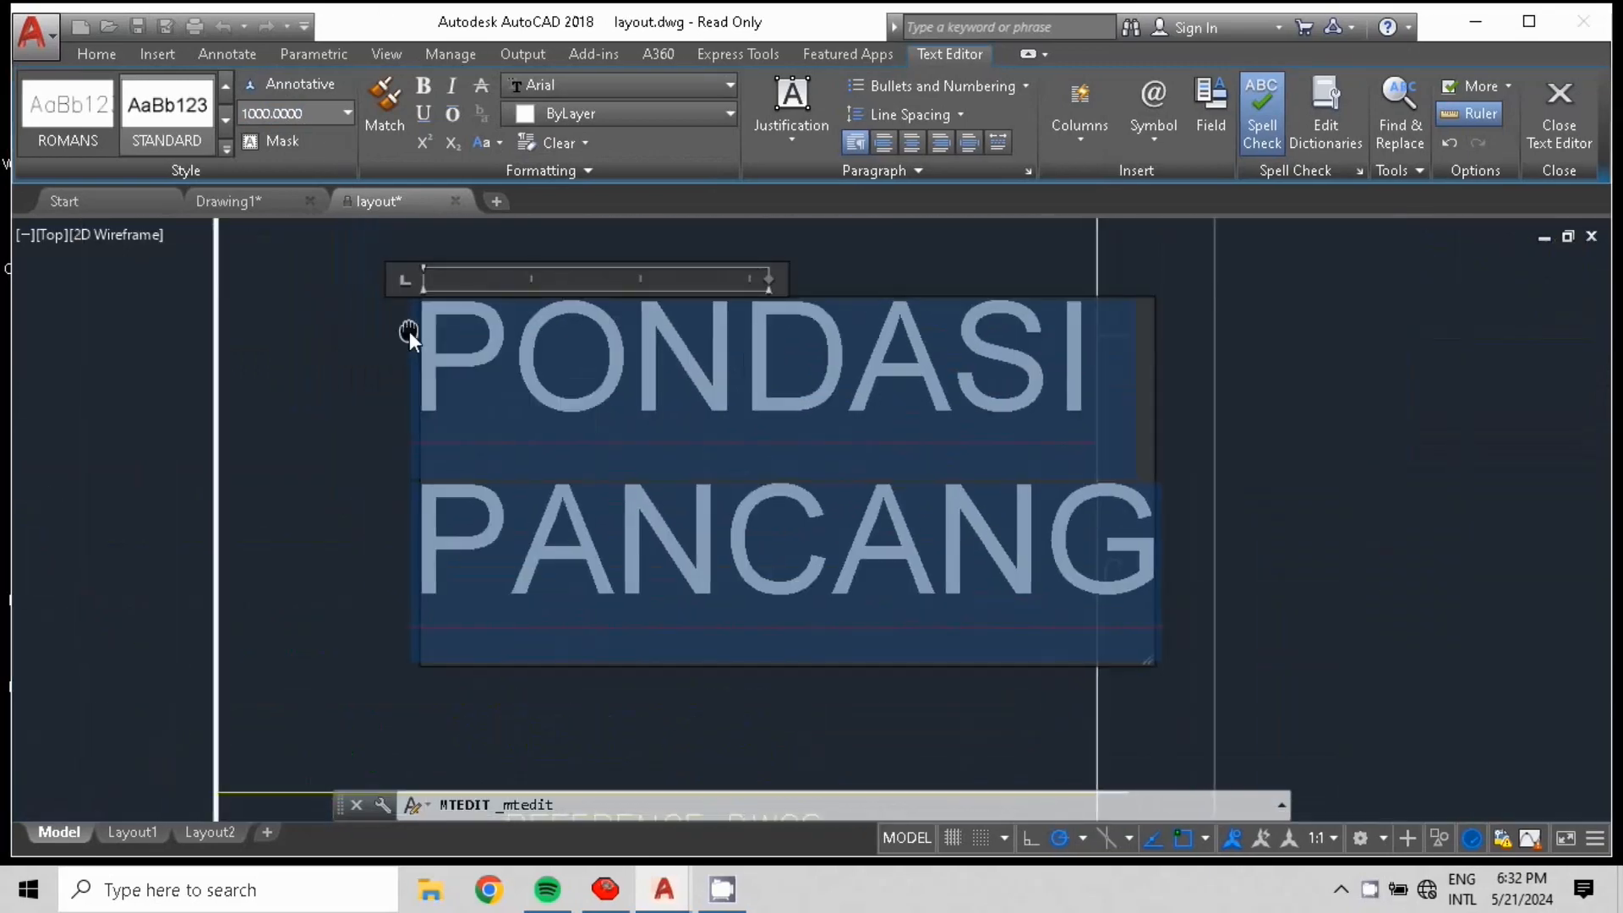
pyautogui.click(1414, 405)
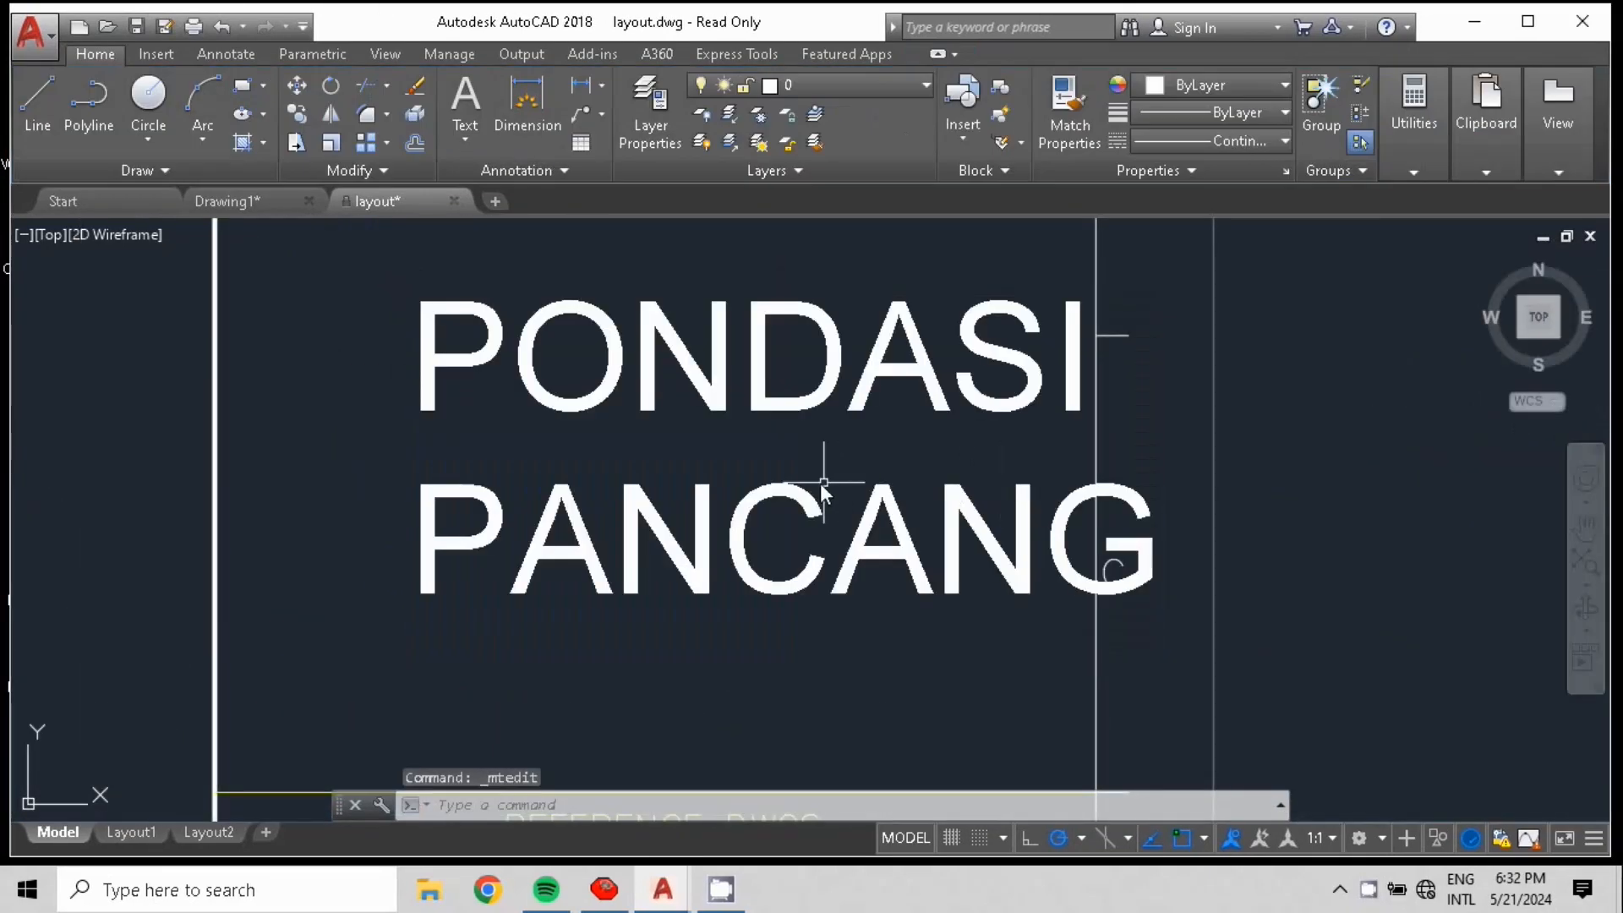
# - Move the PONDASI PANCANG text up and to the left so it fits inside the KEY PLAN box
pyautogui.scroll(-4, 813, 505)
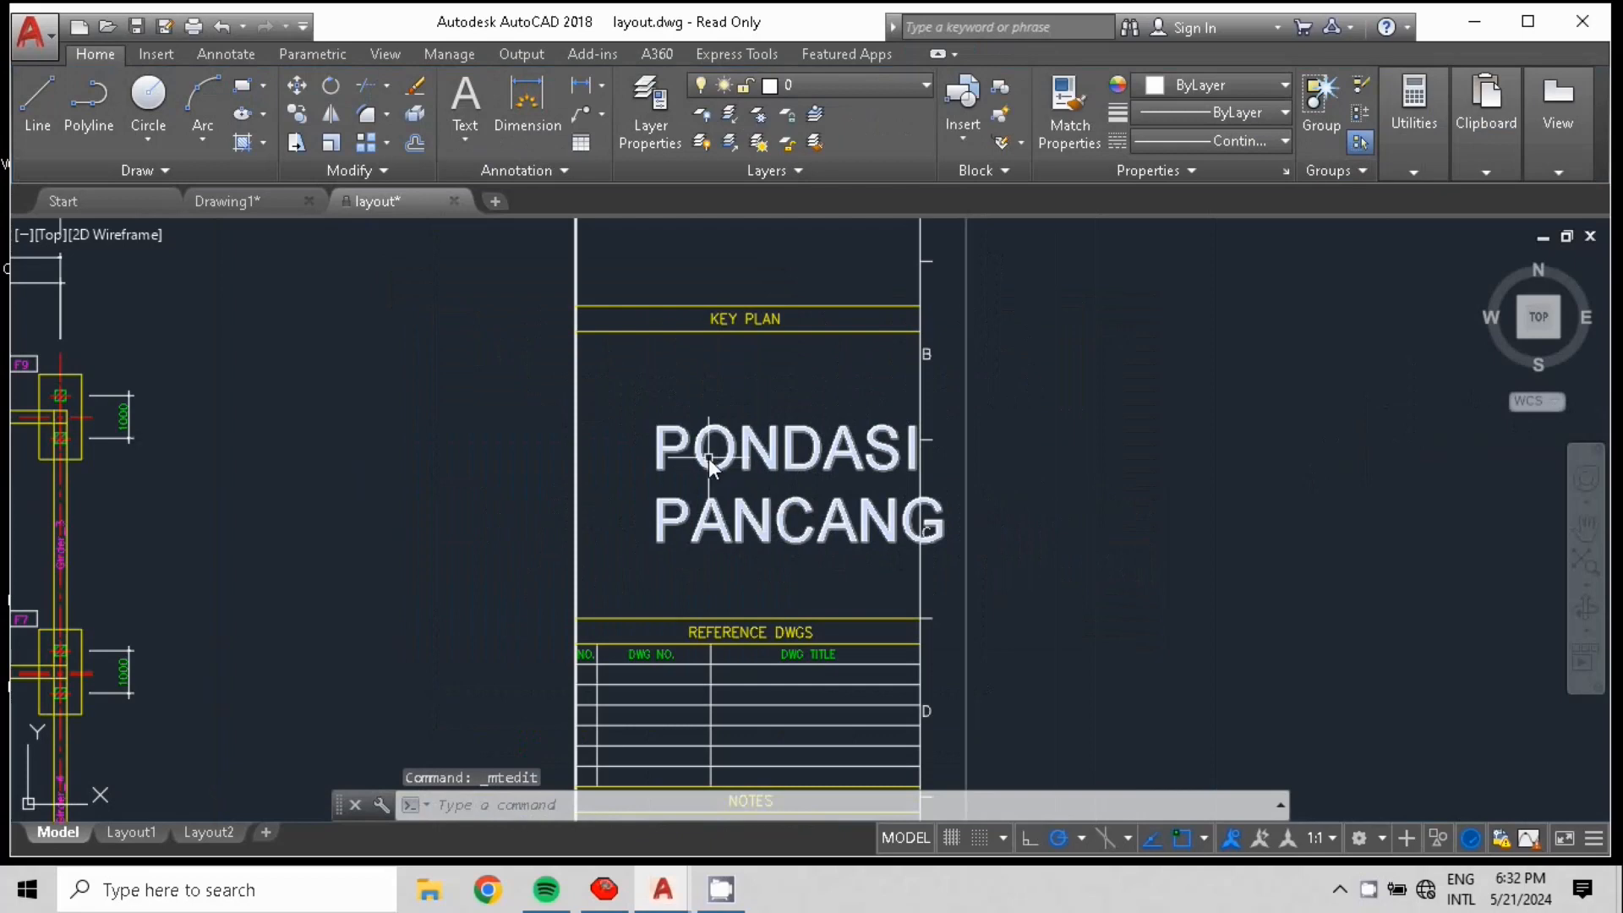
pyautogui.click(668, 436)
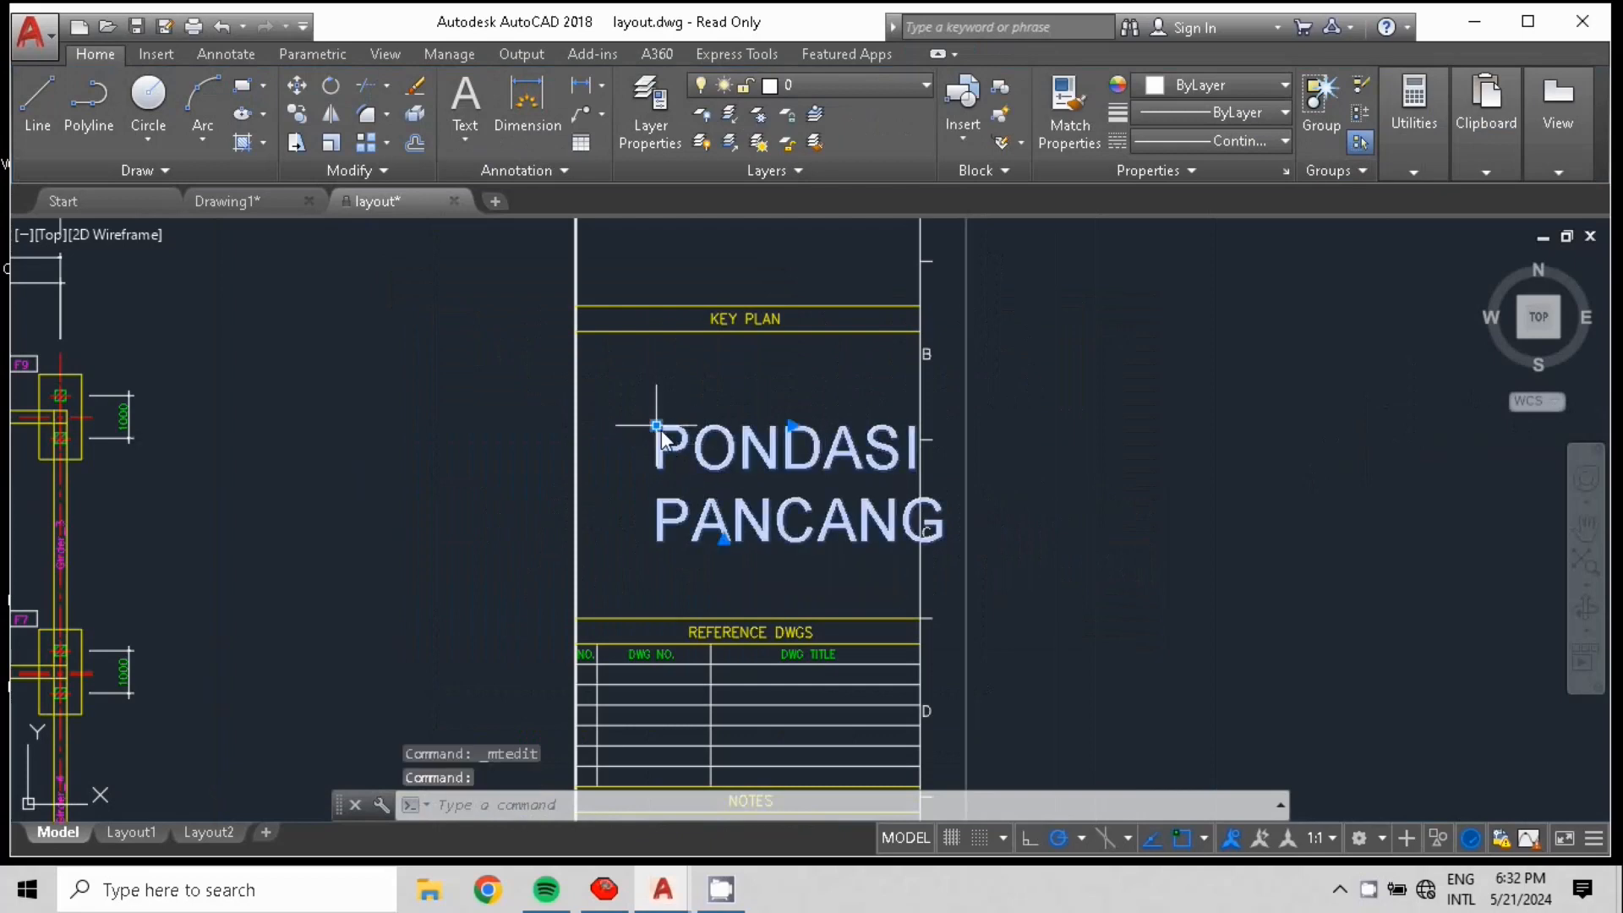
pyautogui.click(656, 426)
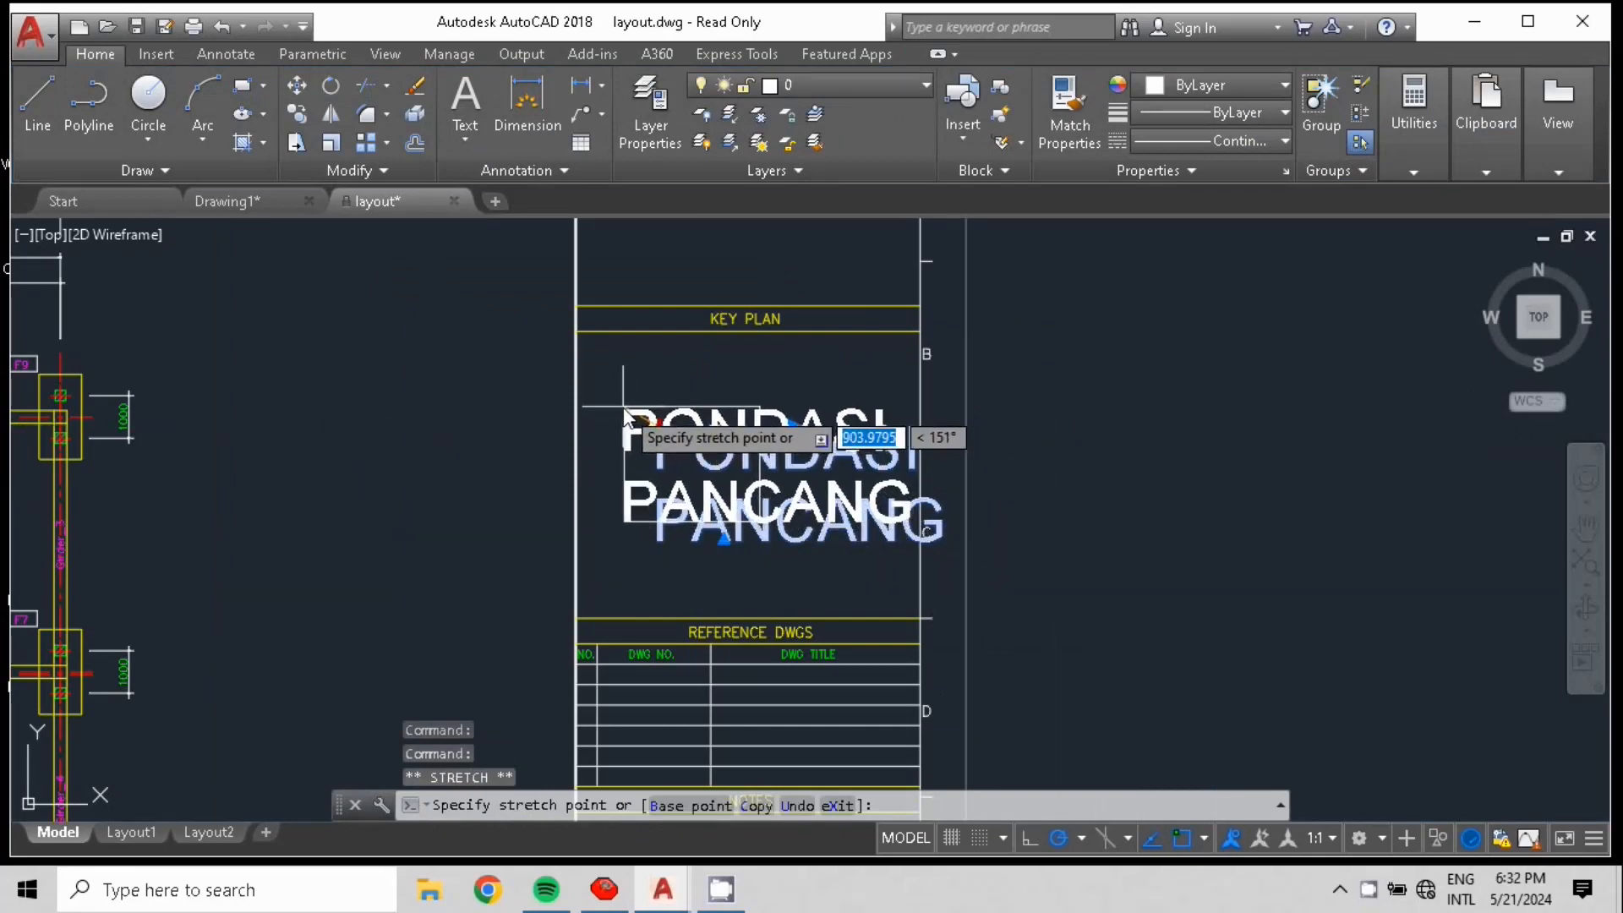
pyautogui.click(612, 407)
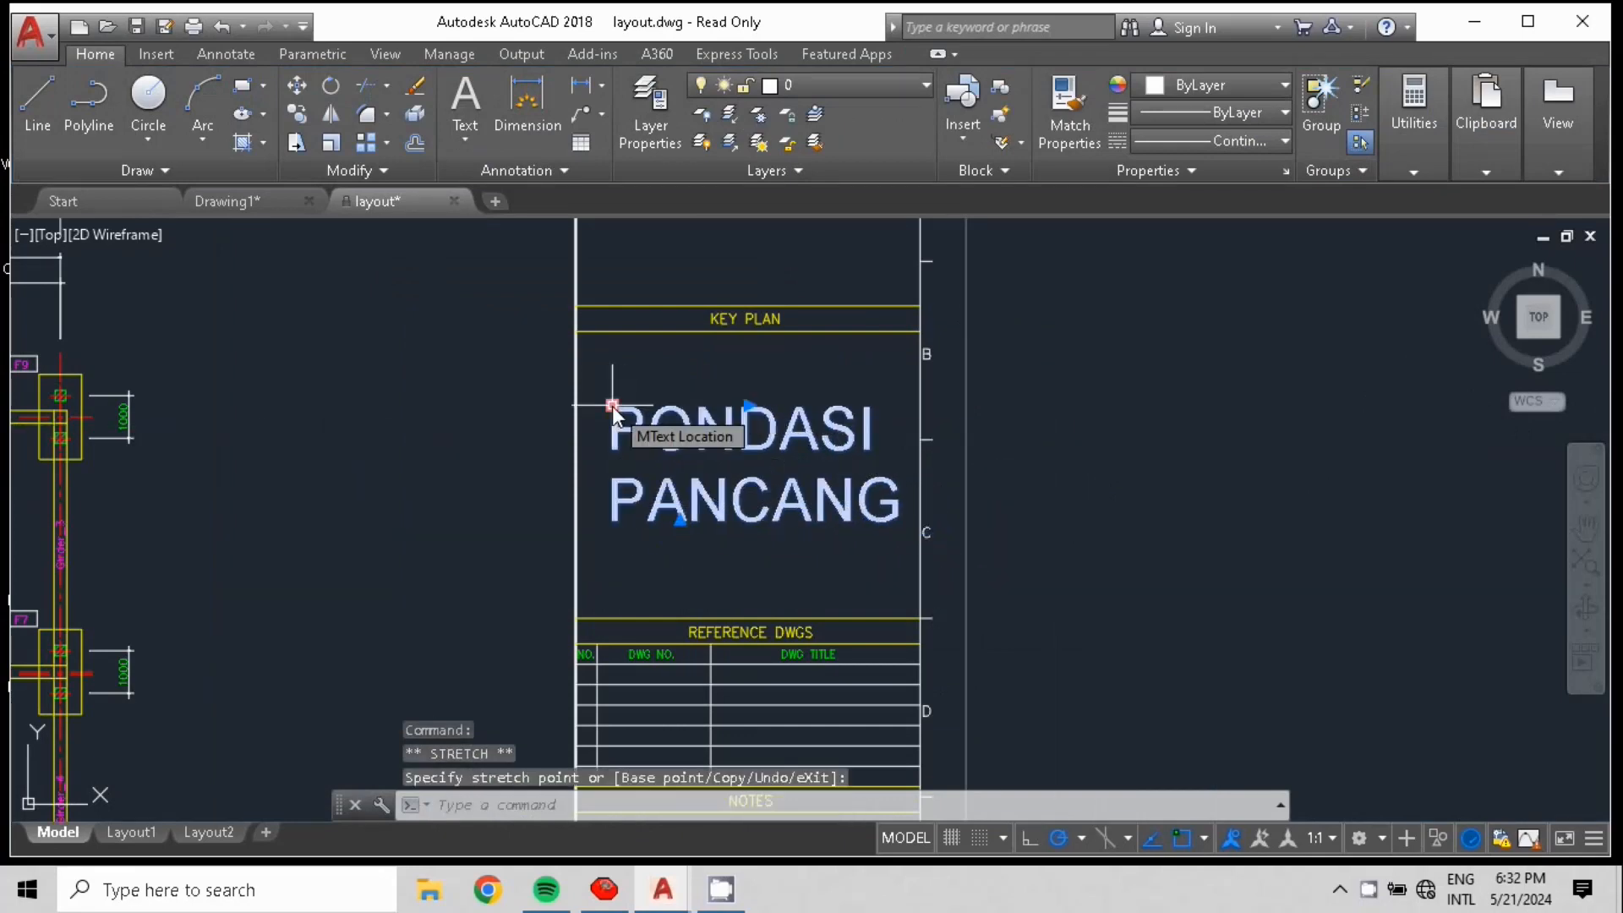
pyautogui.click(1125, 469)
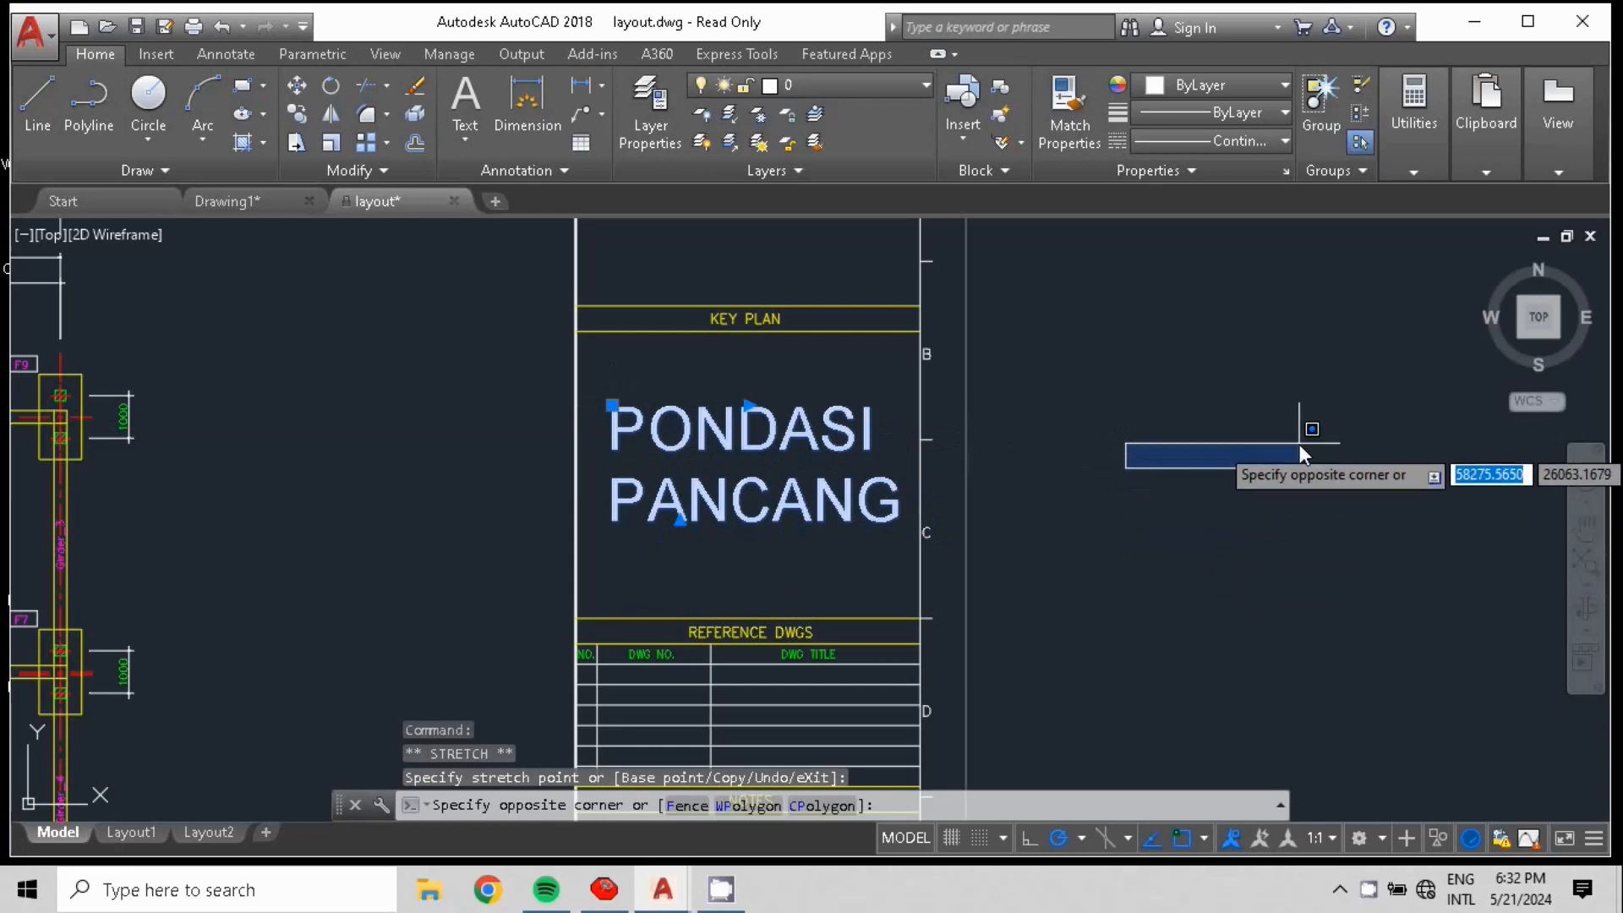
pyautogui.press('Escape')
pyautogui.press('Escape')
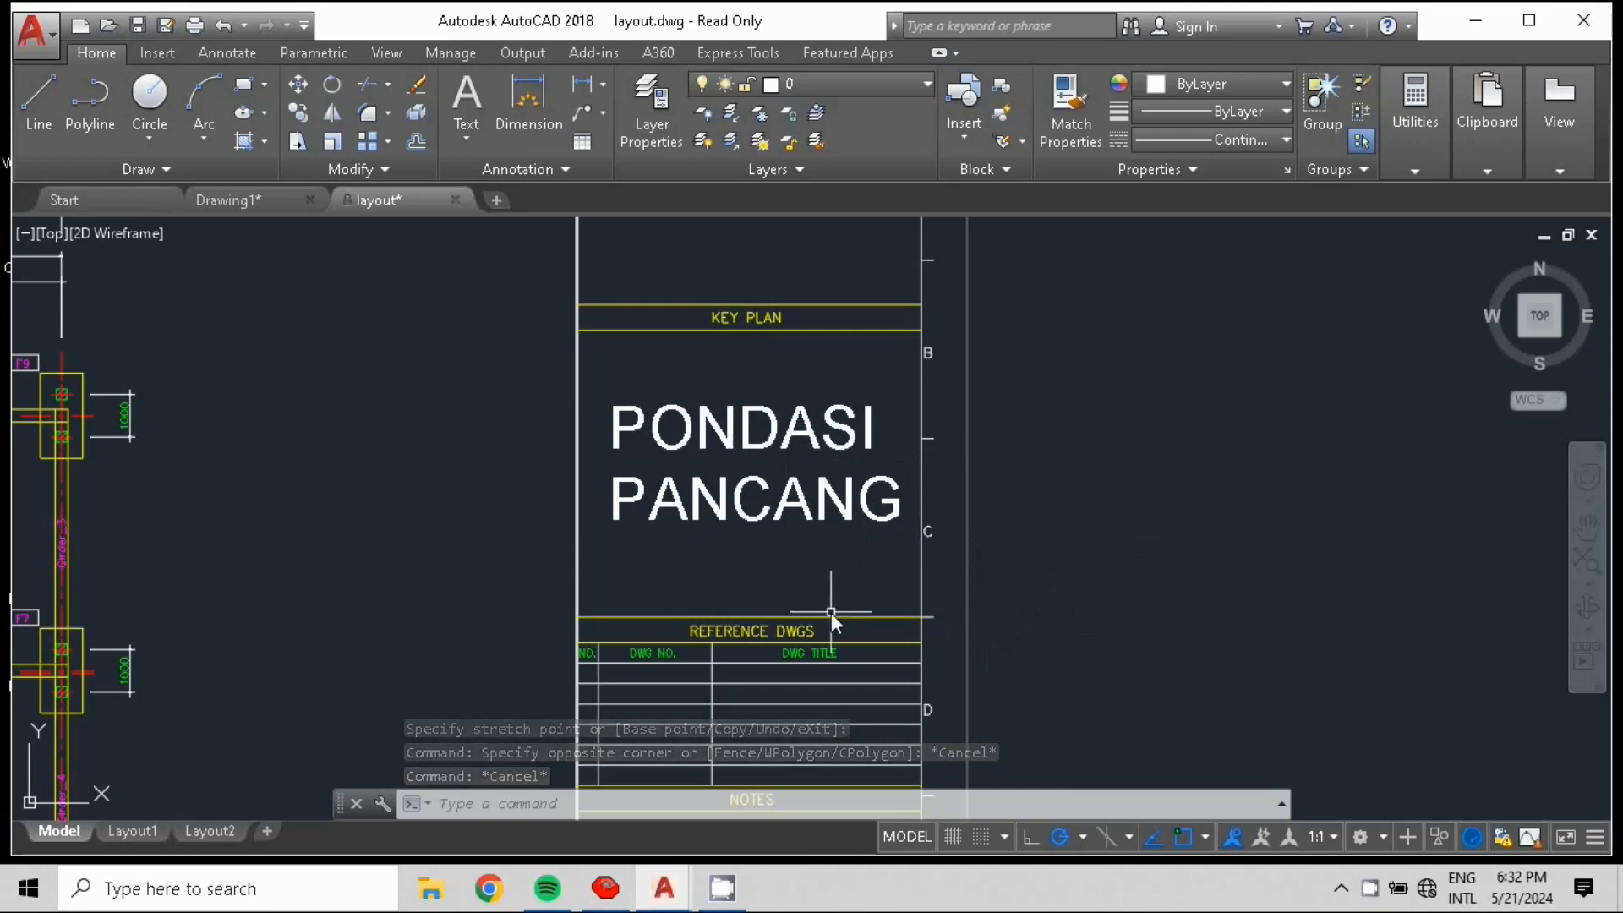
# - Examine the title block from the KEY PLAN box down to the revision table and drawing title rows
pyautogui.scroll(-4, 829, 623)
pyautogui.scroll(2, 662, 406)
pyautogui.scroll(2, 699, 581)
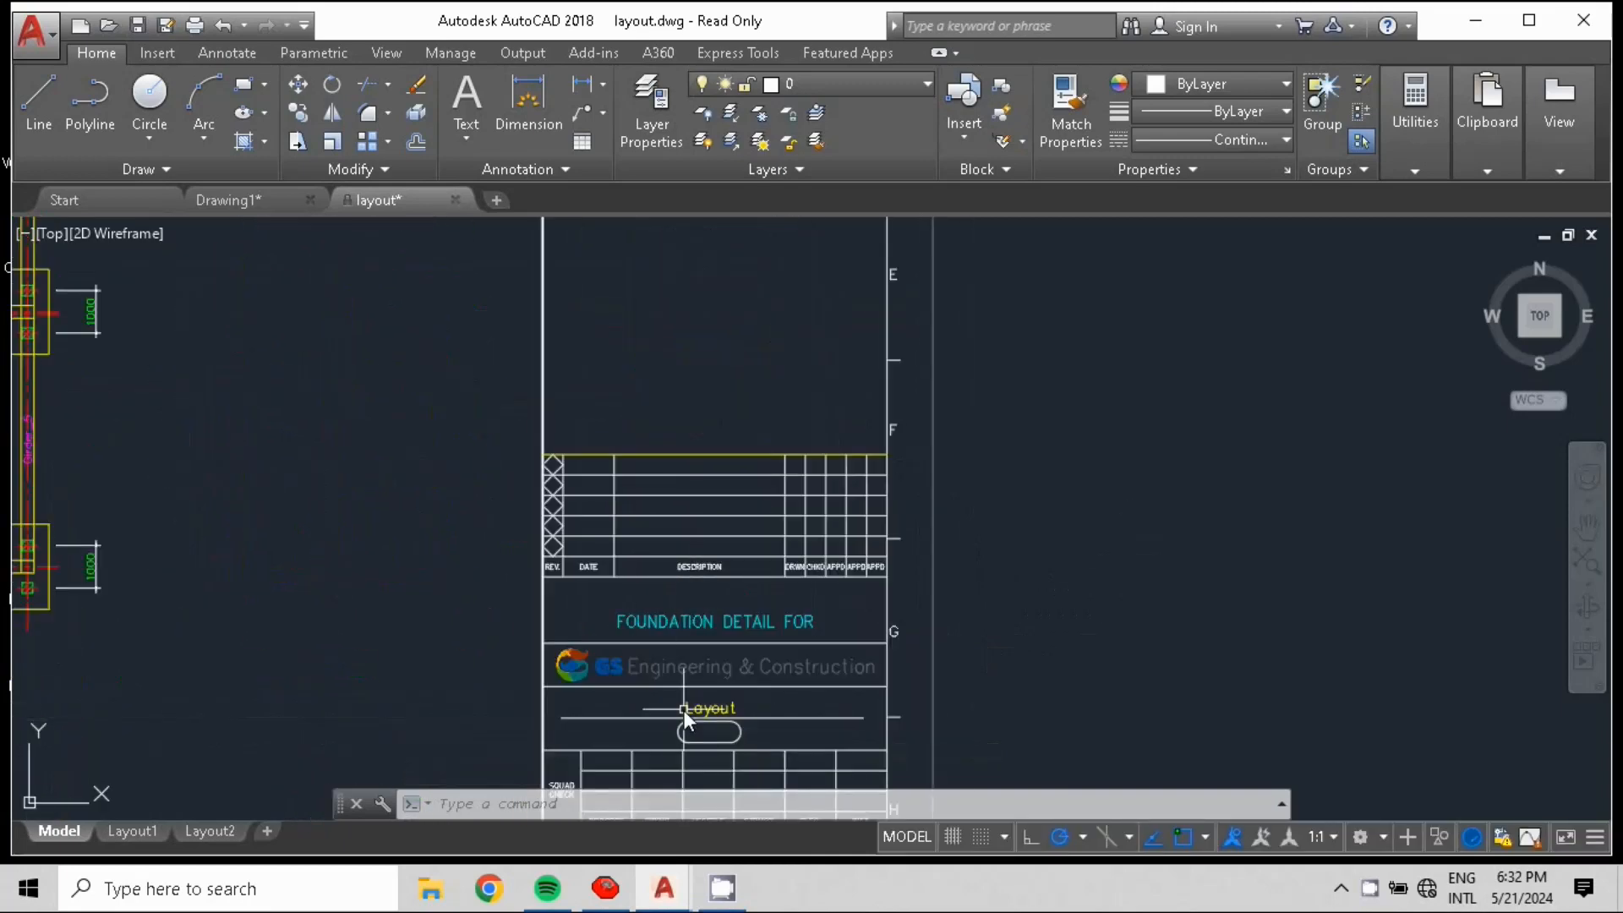
pyautogui.scroll(-2, 708, 626)
pyautogui.scroll(2, 709, 626)
pyautogui.scroll(2, 674, 617)
pyautogui.moveTo(671, 608); pyautogui.dragTo(681, 805, button='middle')
pyautogui.moveTo(688, 494); pyautogui.dragTo(689, 680, button='middle')
pyautogui.scroll(-2, 720, 539)
pyautogui.moveTo(732, 432); pyautogui.dragTo(722, 592, button='middle')
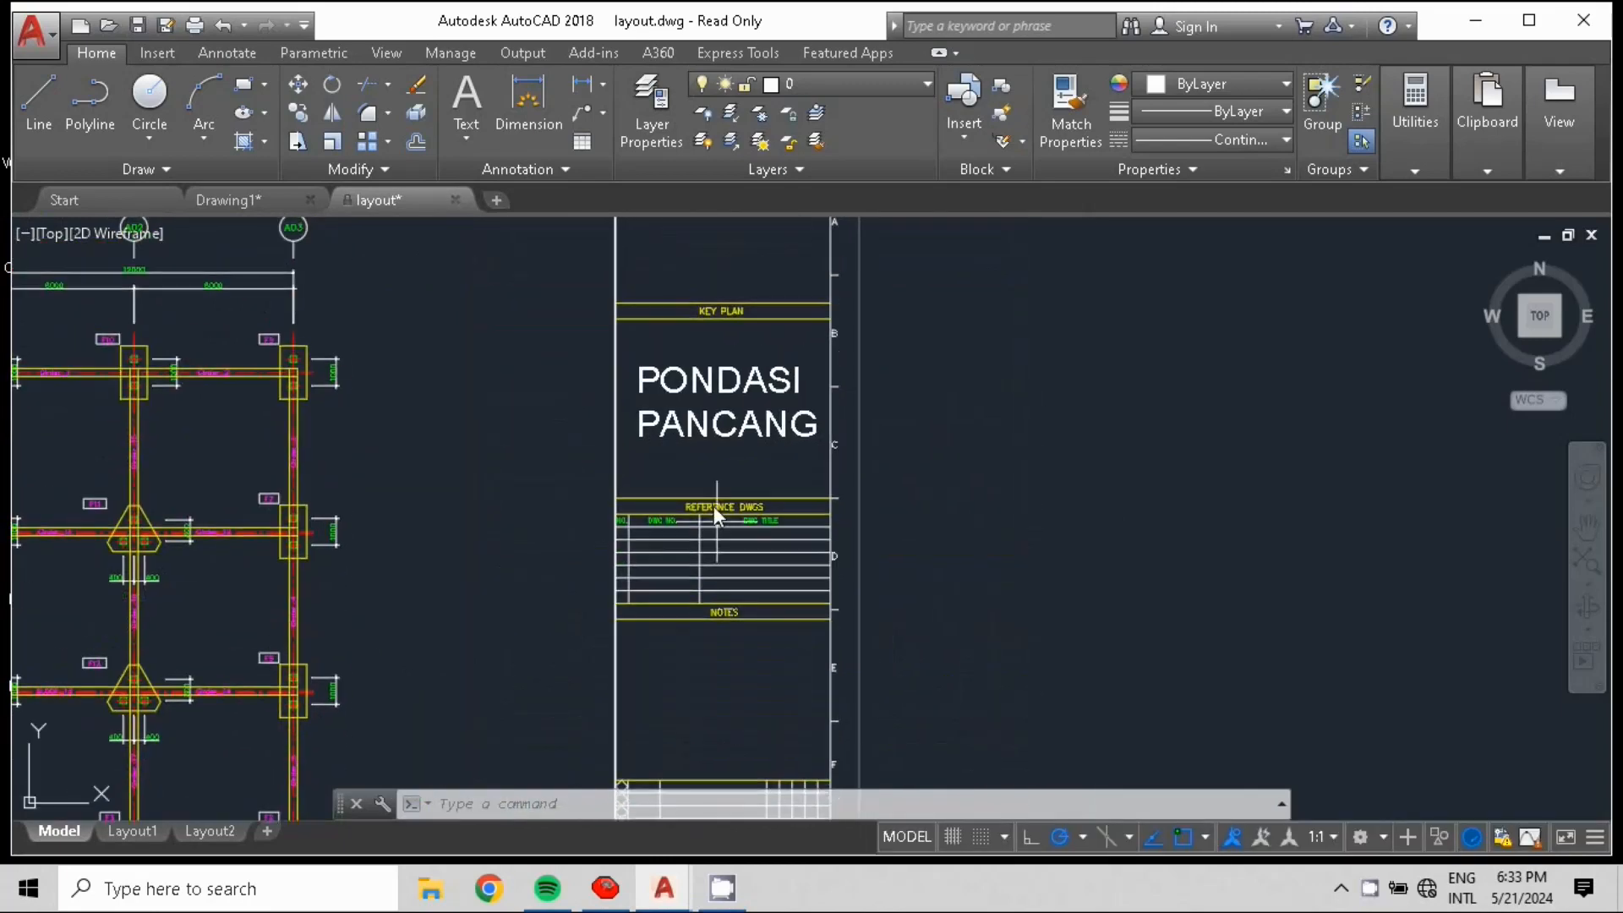
# - Open the title block definition AFS_A1_V1 for editing from its KEY PLAN heading
pyautogui.scroll(2, 729, 309)
pyautogui.scroll(5, 732, 309)
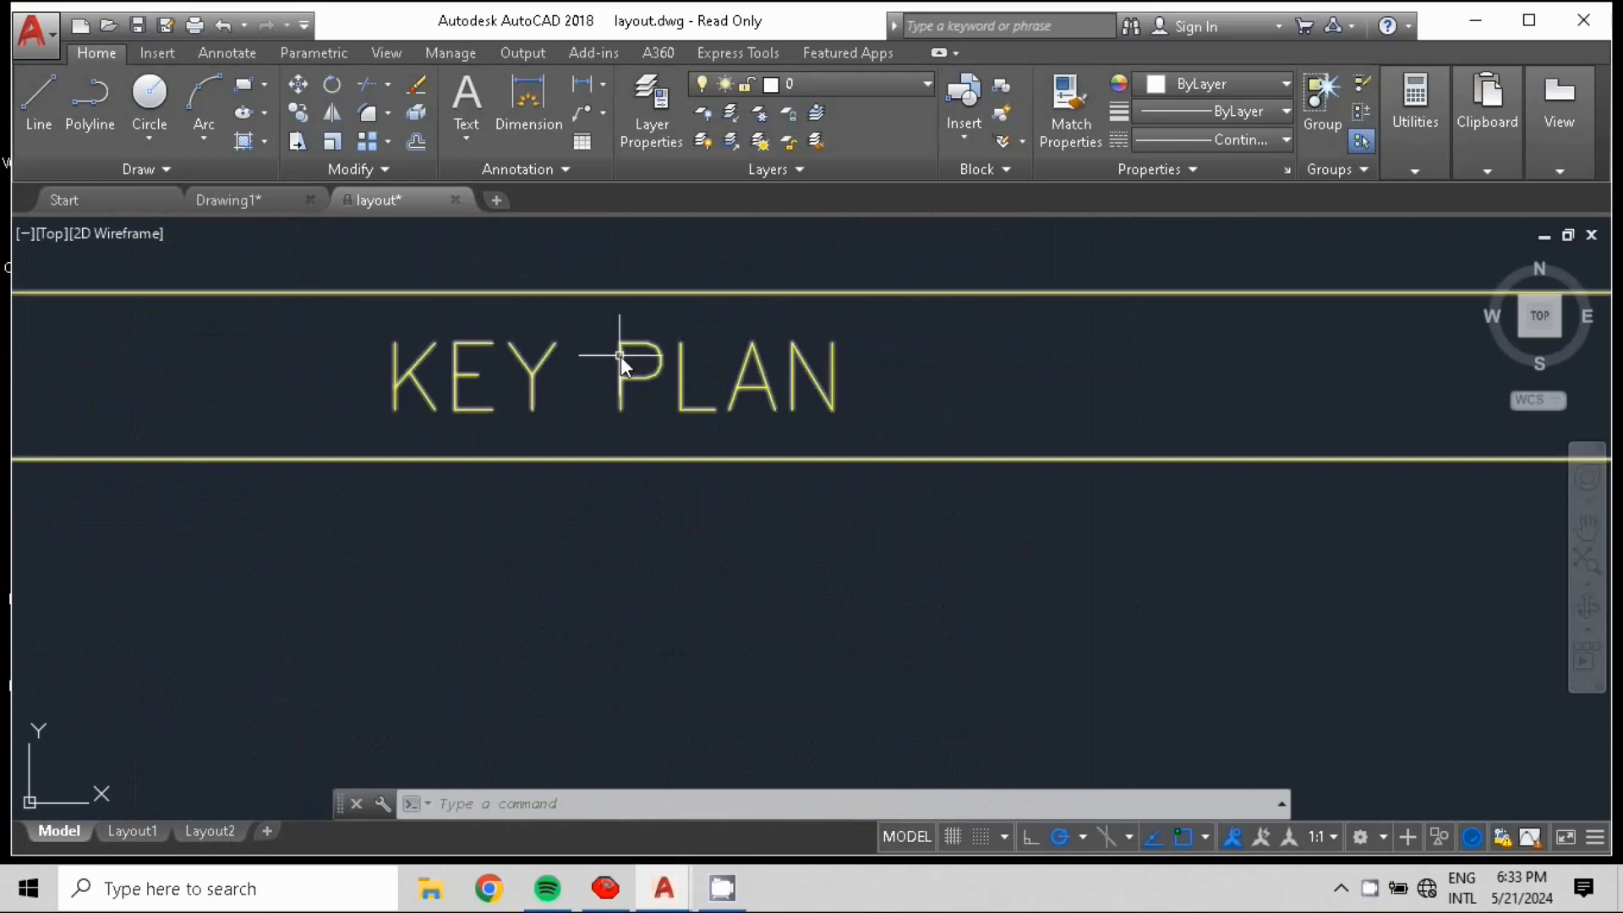
pyautogui.moveTo(621, 357)
pyautogui.doubleClick(455, 373)
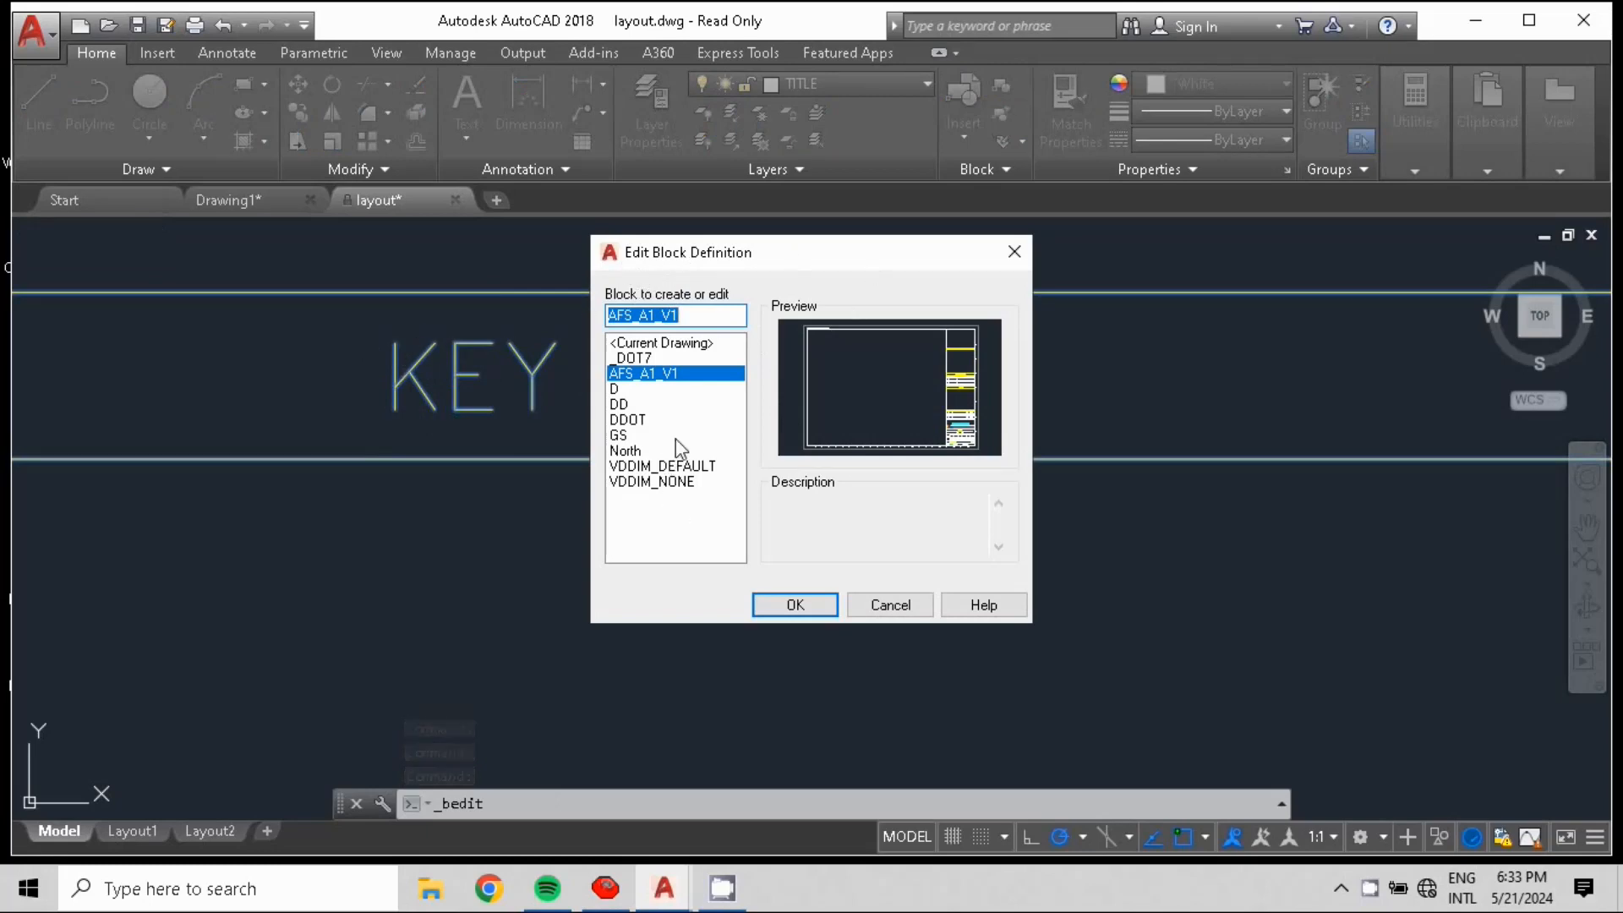
pyautogui.click(795, 606)
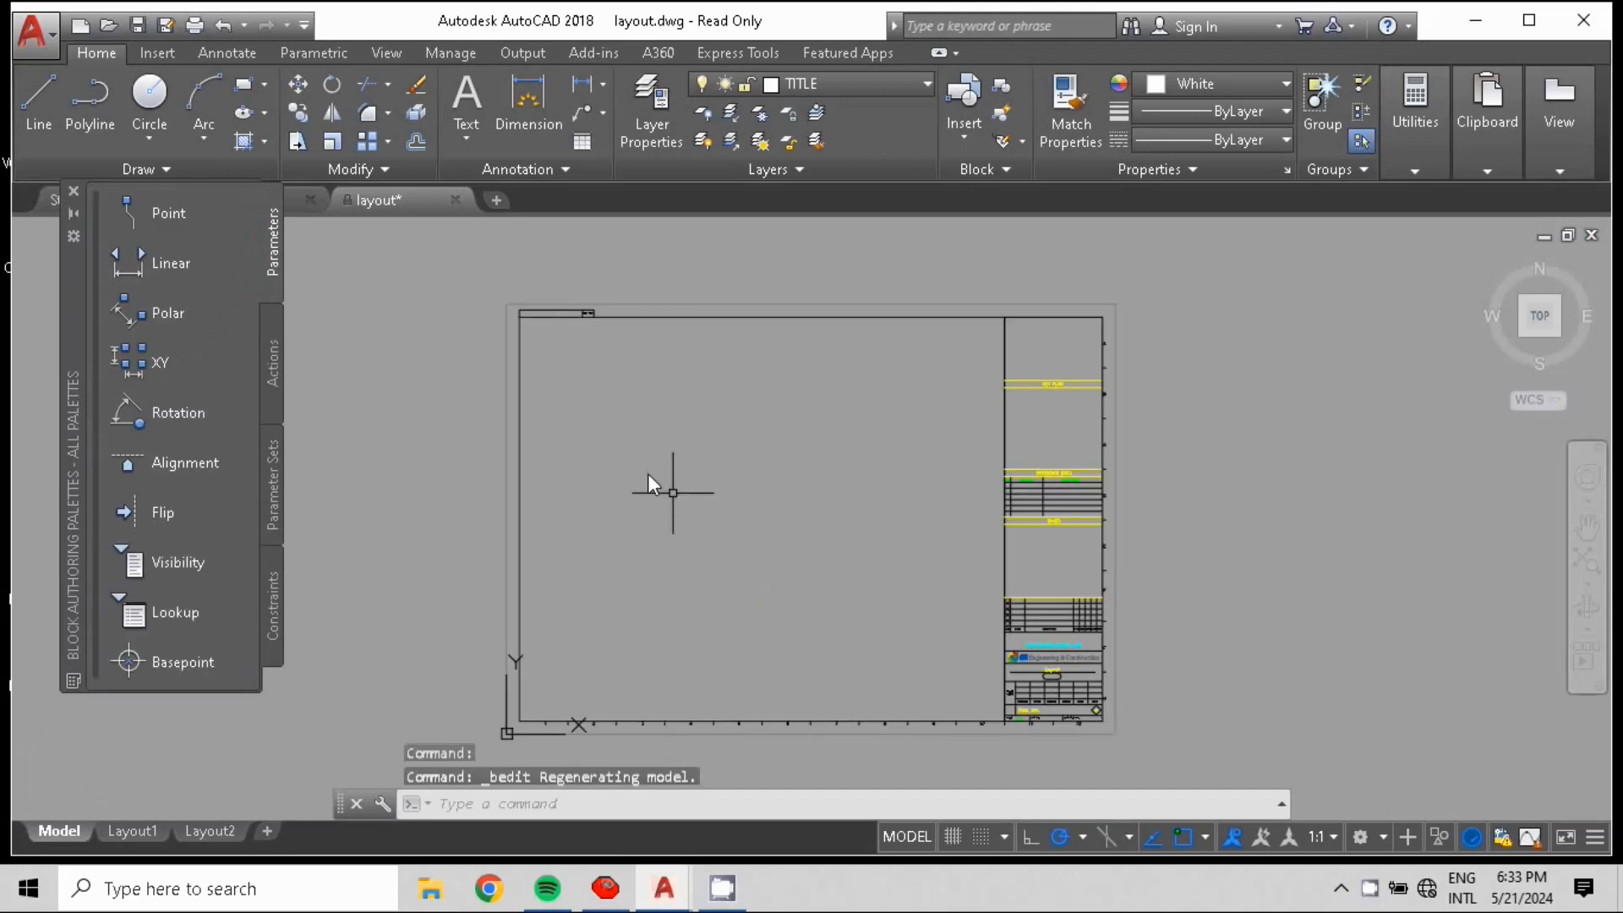
# - Replace the KEY PLAN heading in the title block with JUDUL GAMBAR
pyautogui.scroll(8, 1067, 475)
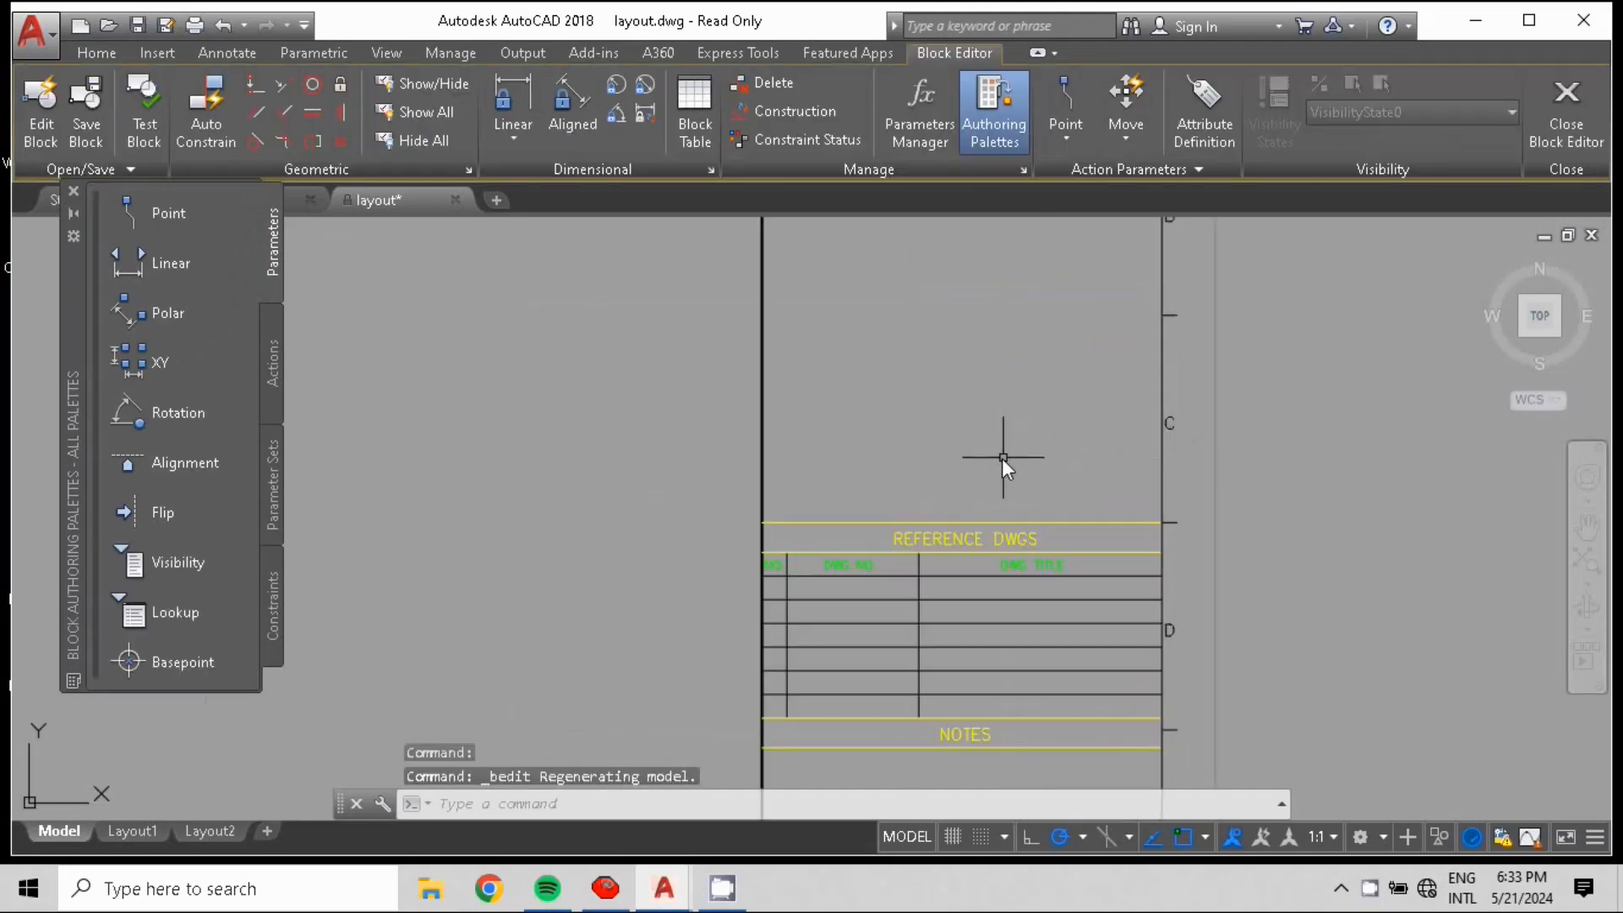
pyautogui.scroll(5, 717, 583)
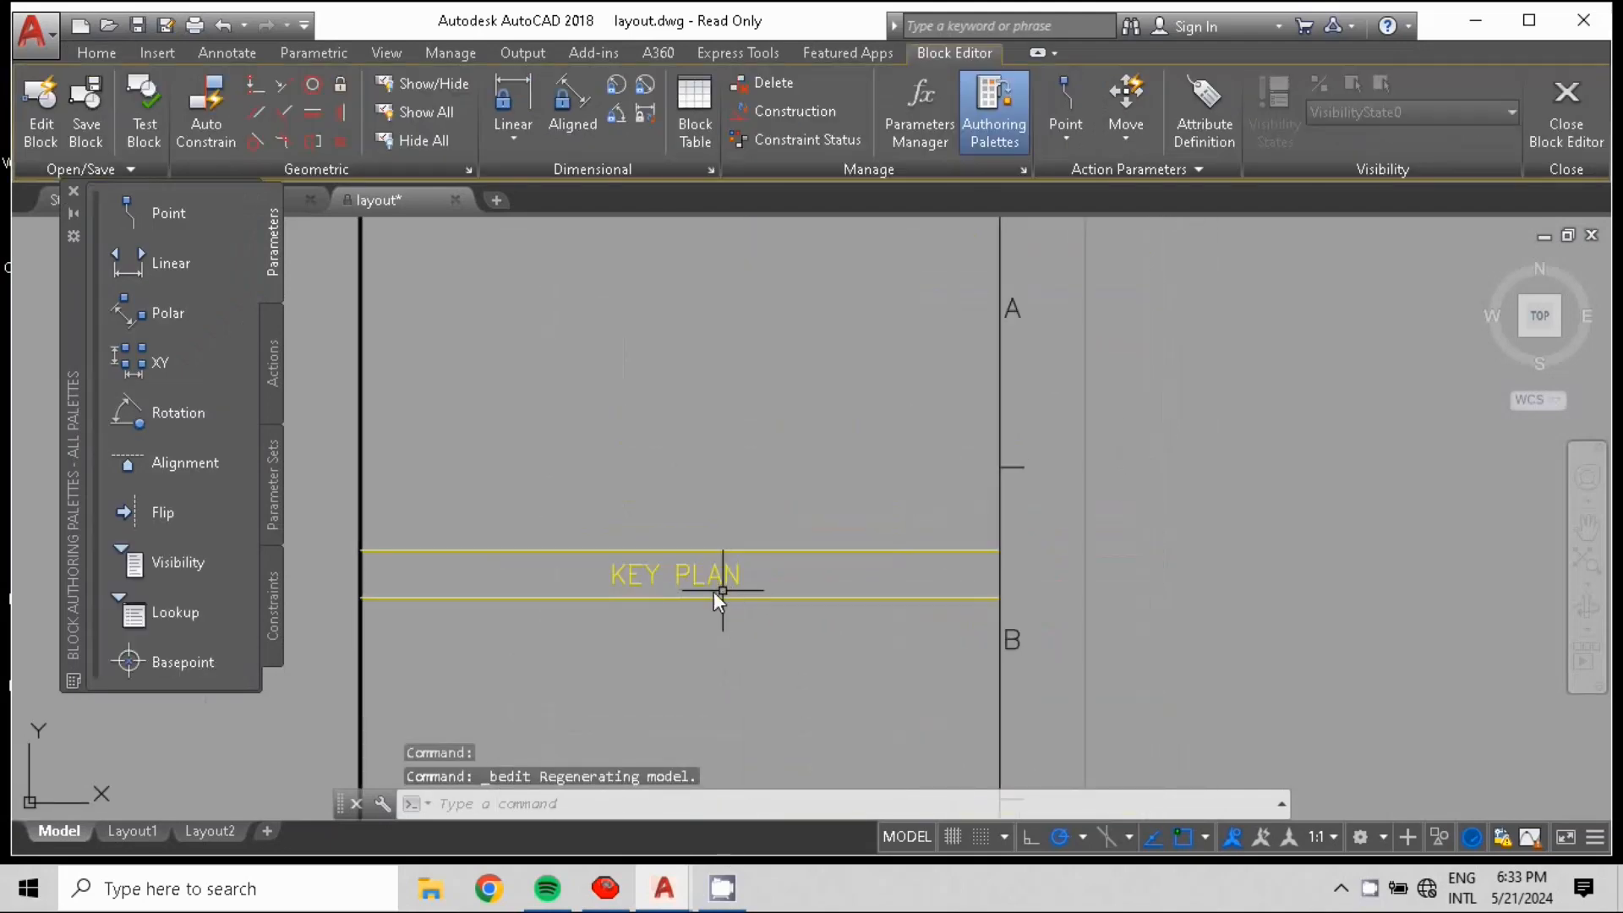
pyautogui.doubleClick(683, 559)
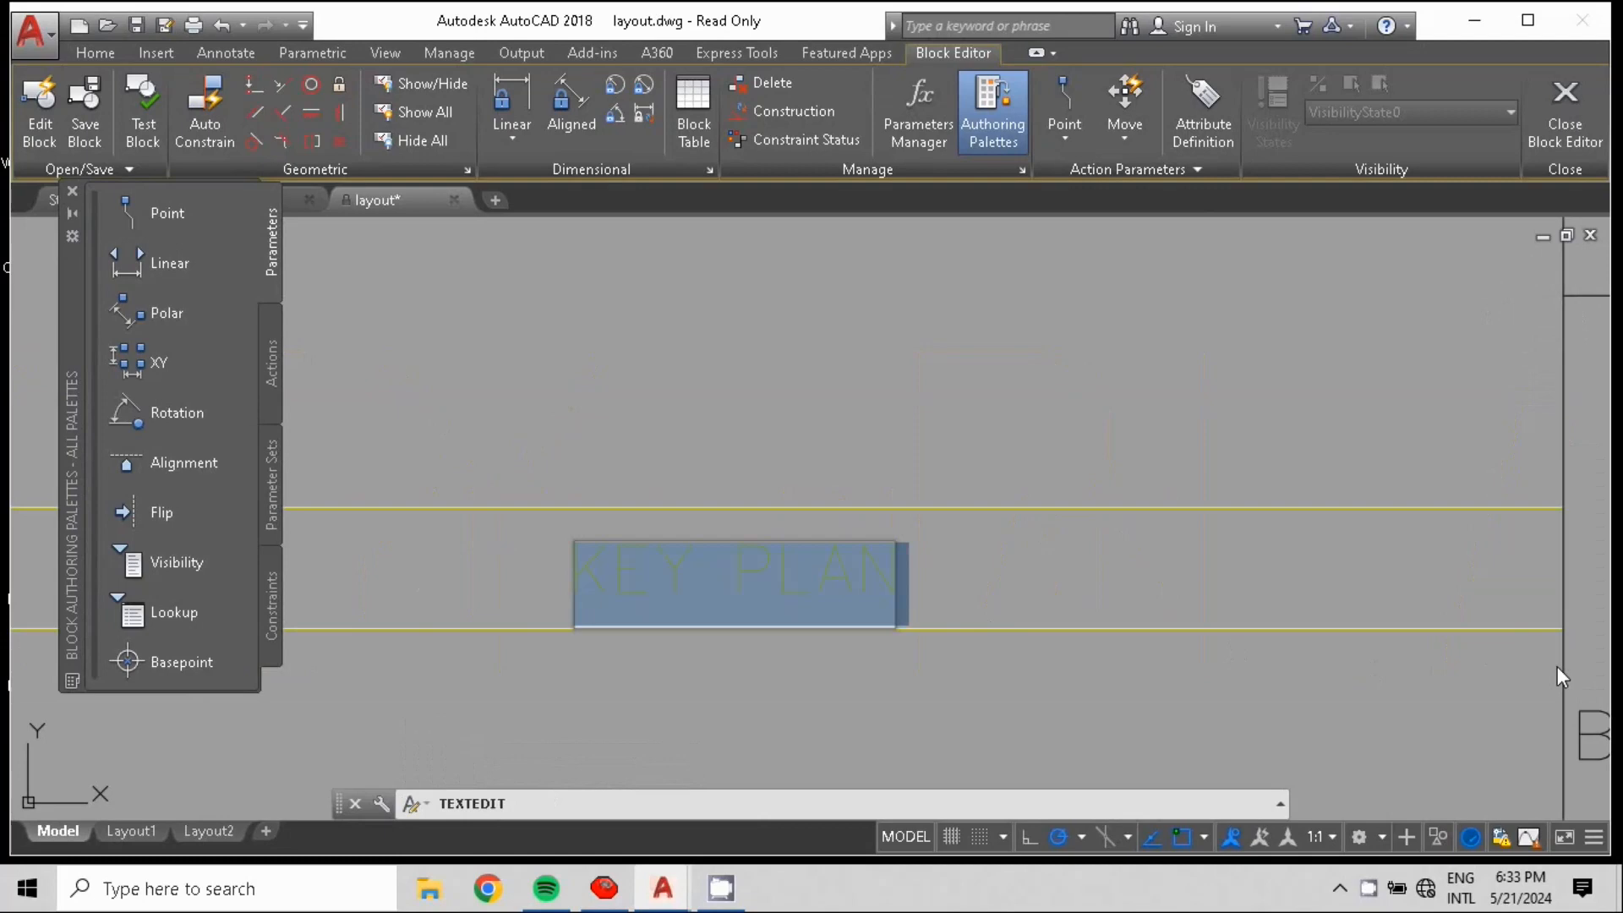
pyautogui.write('JU')
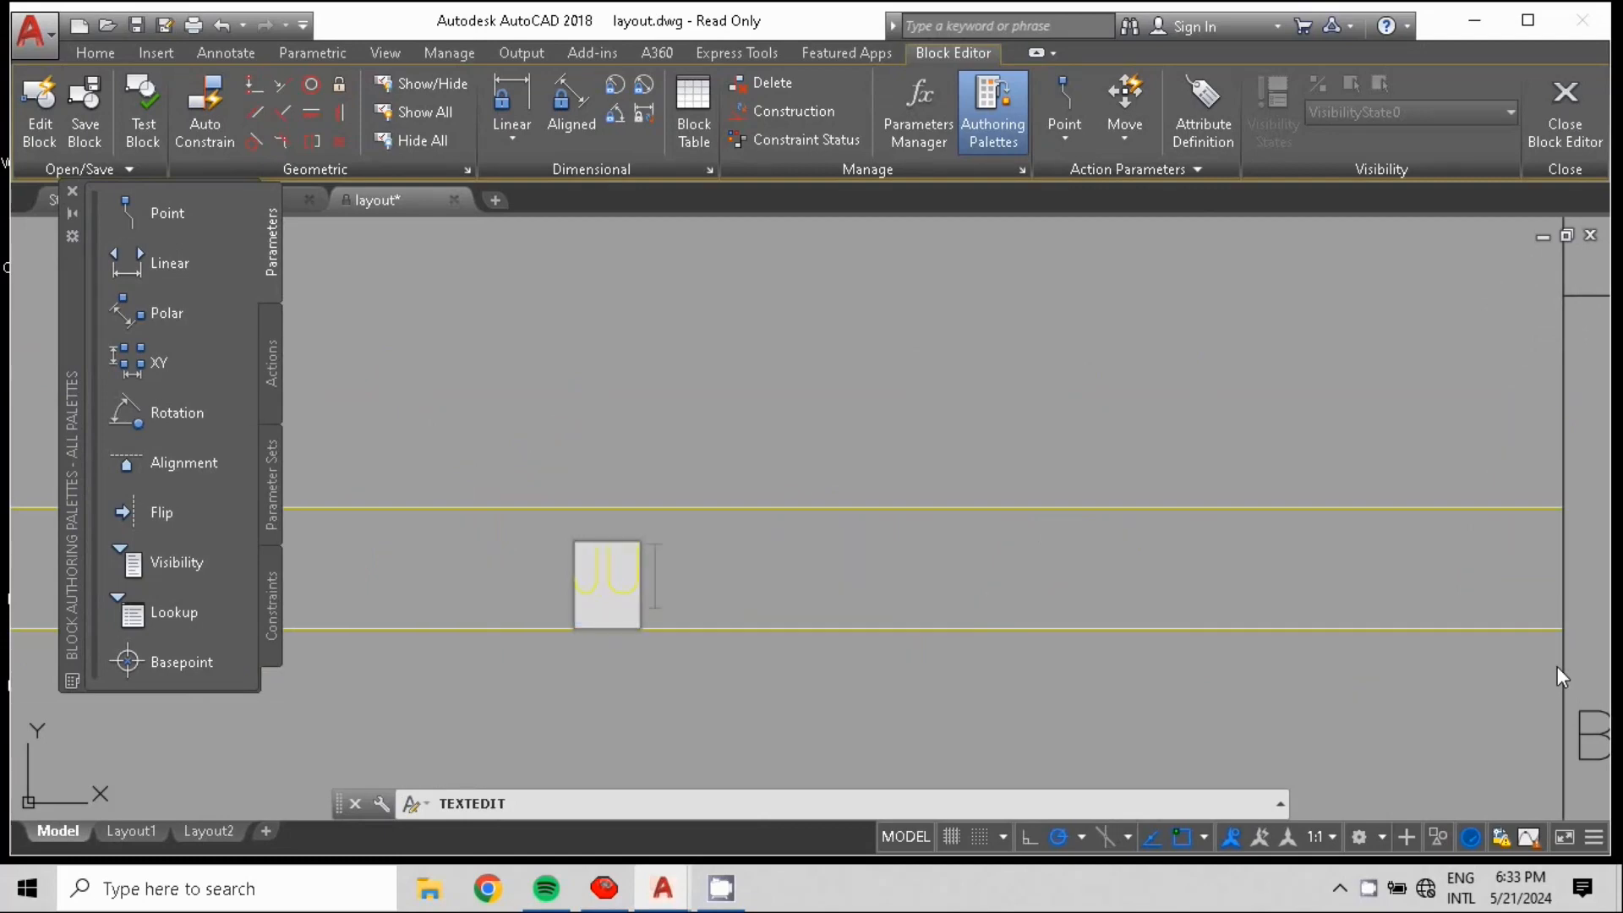
pyautogui.write('DUL ')
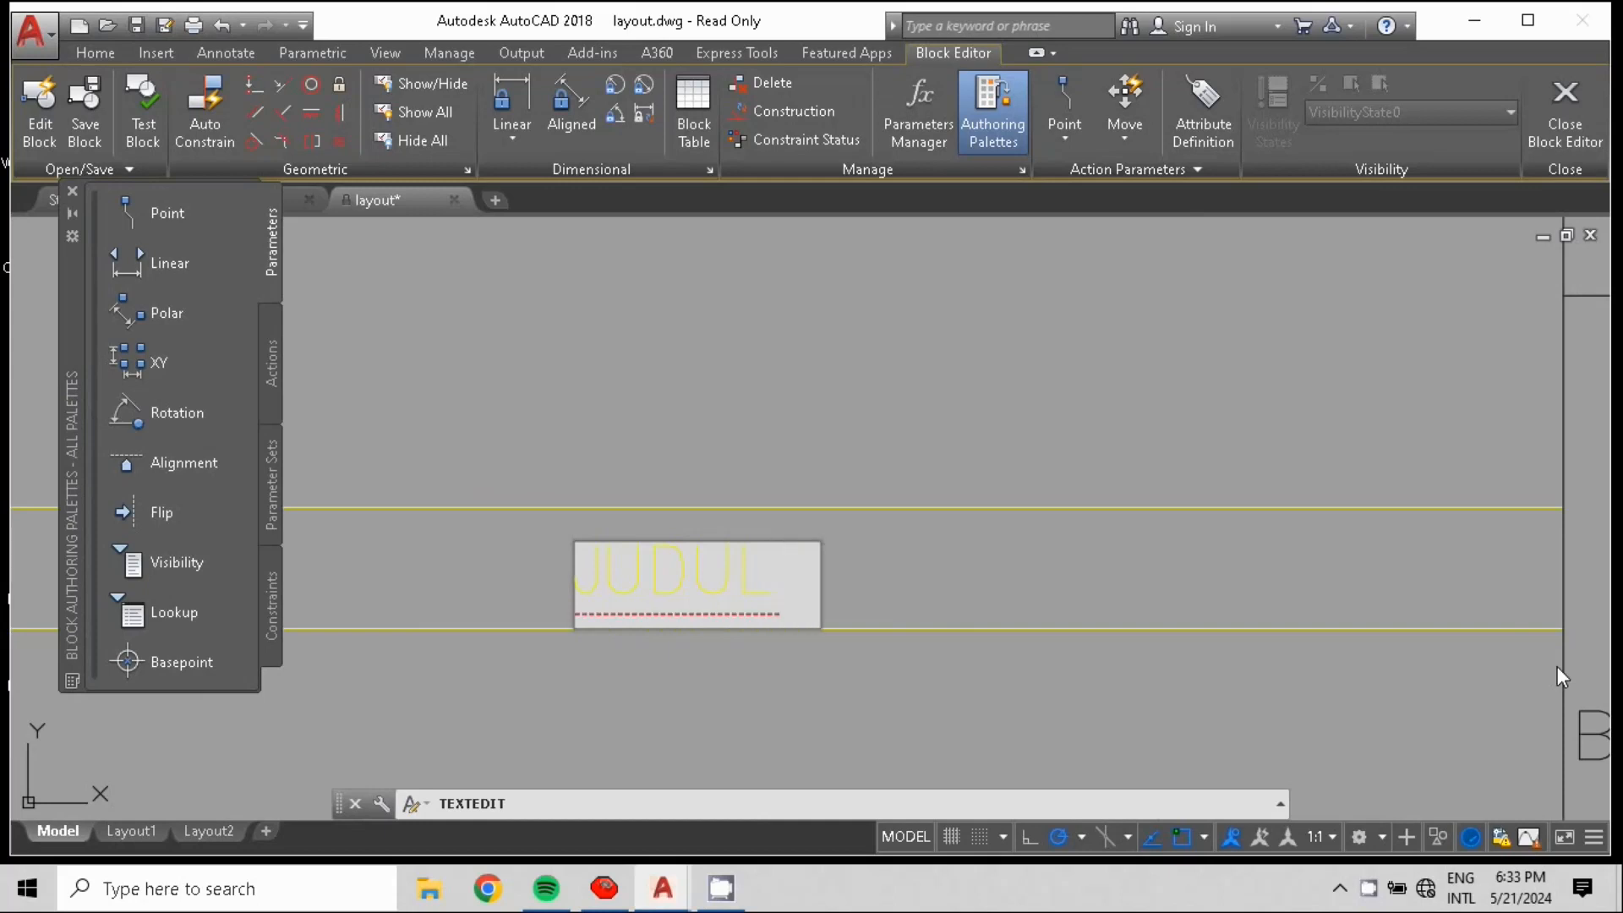
pyautogui.write('GAM')
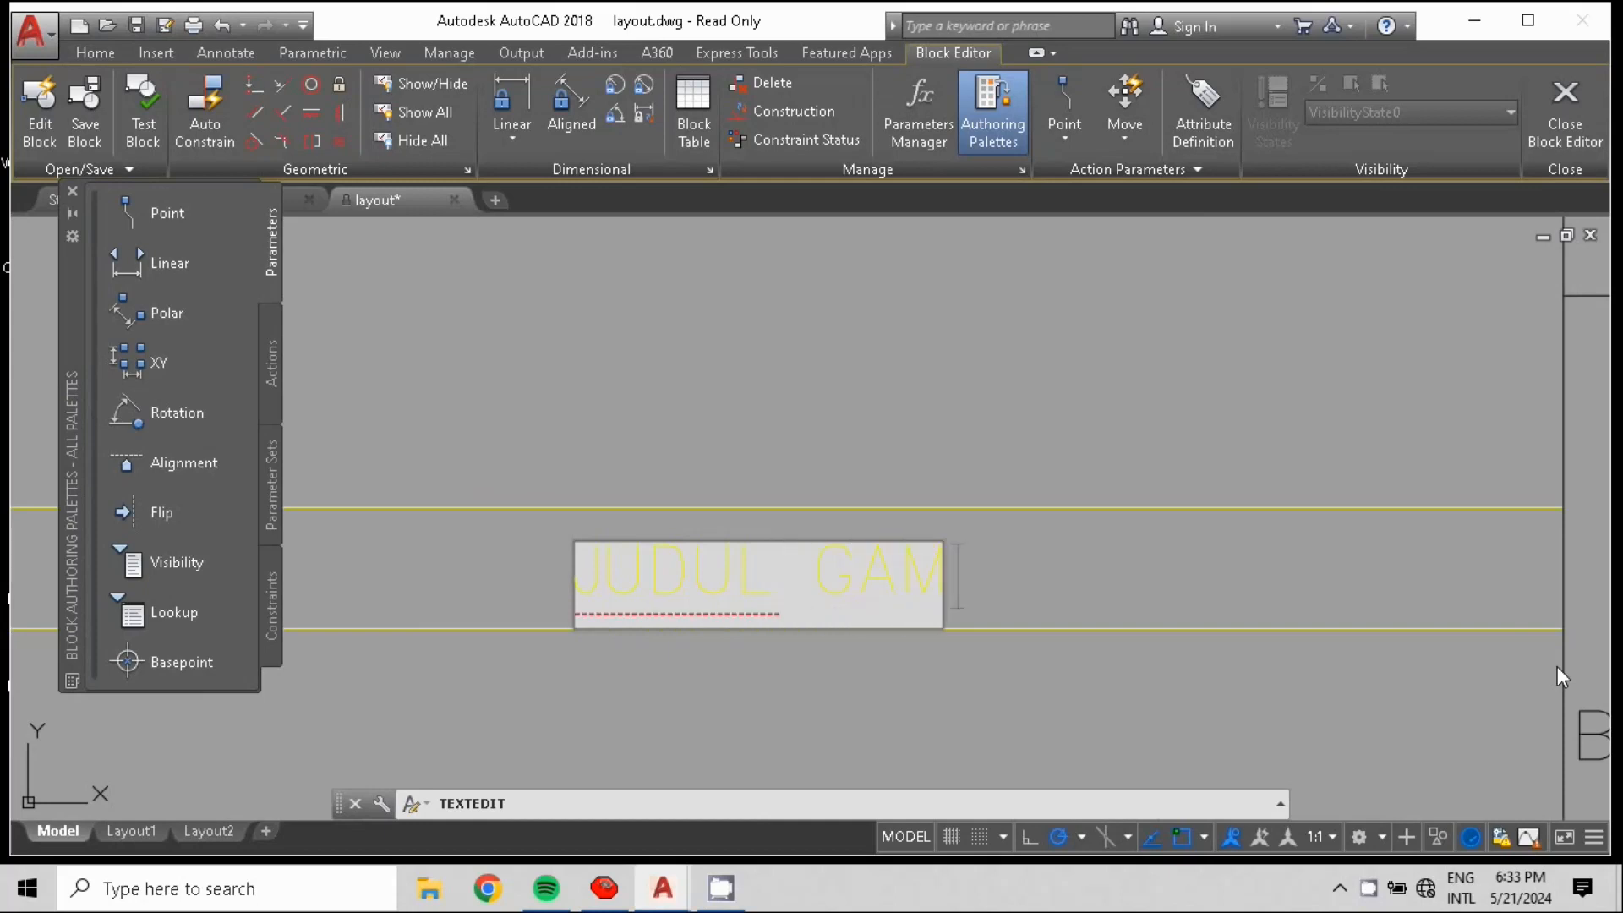
pyautogui.write('BAR')
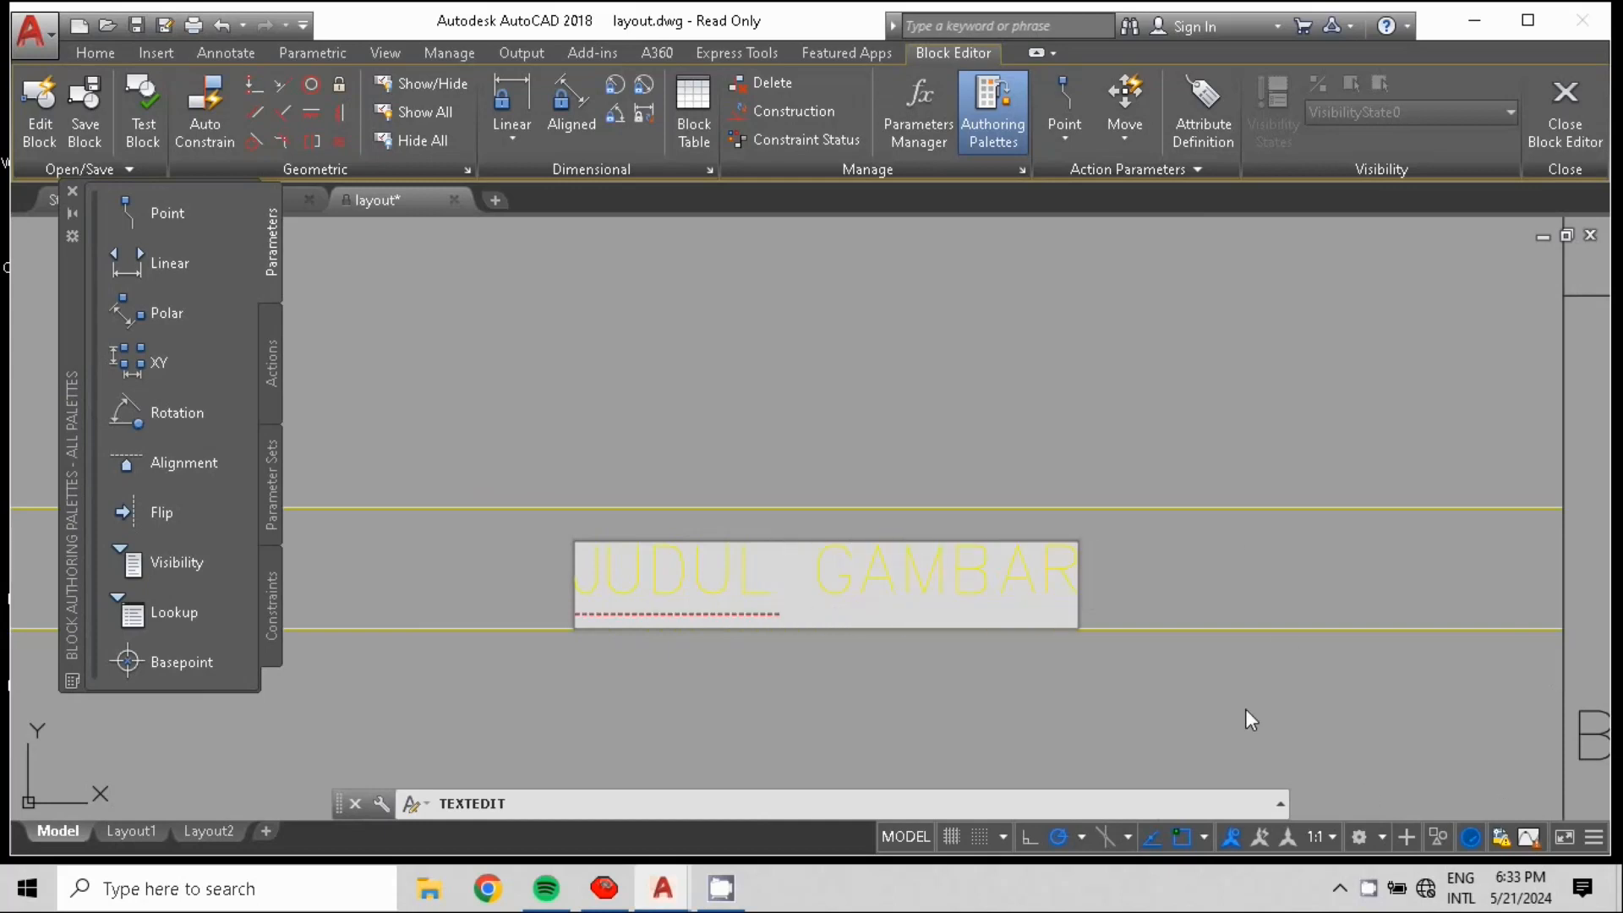
pyautogui.click(1191, 704)
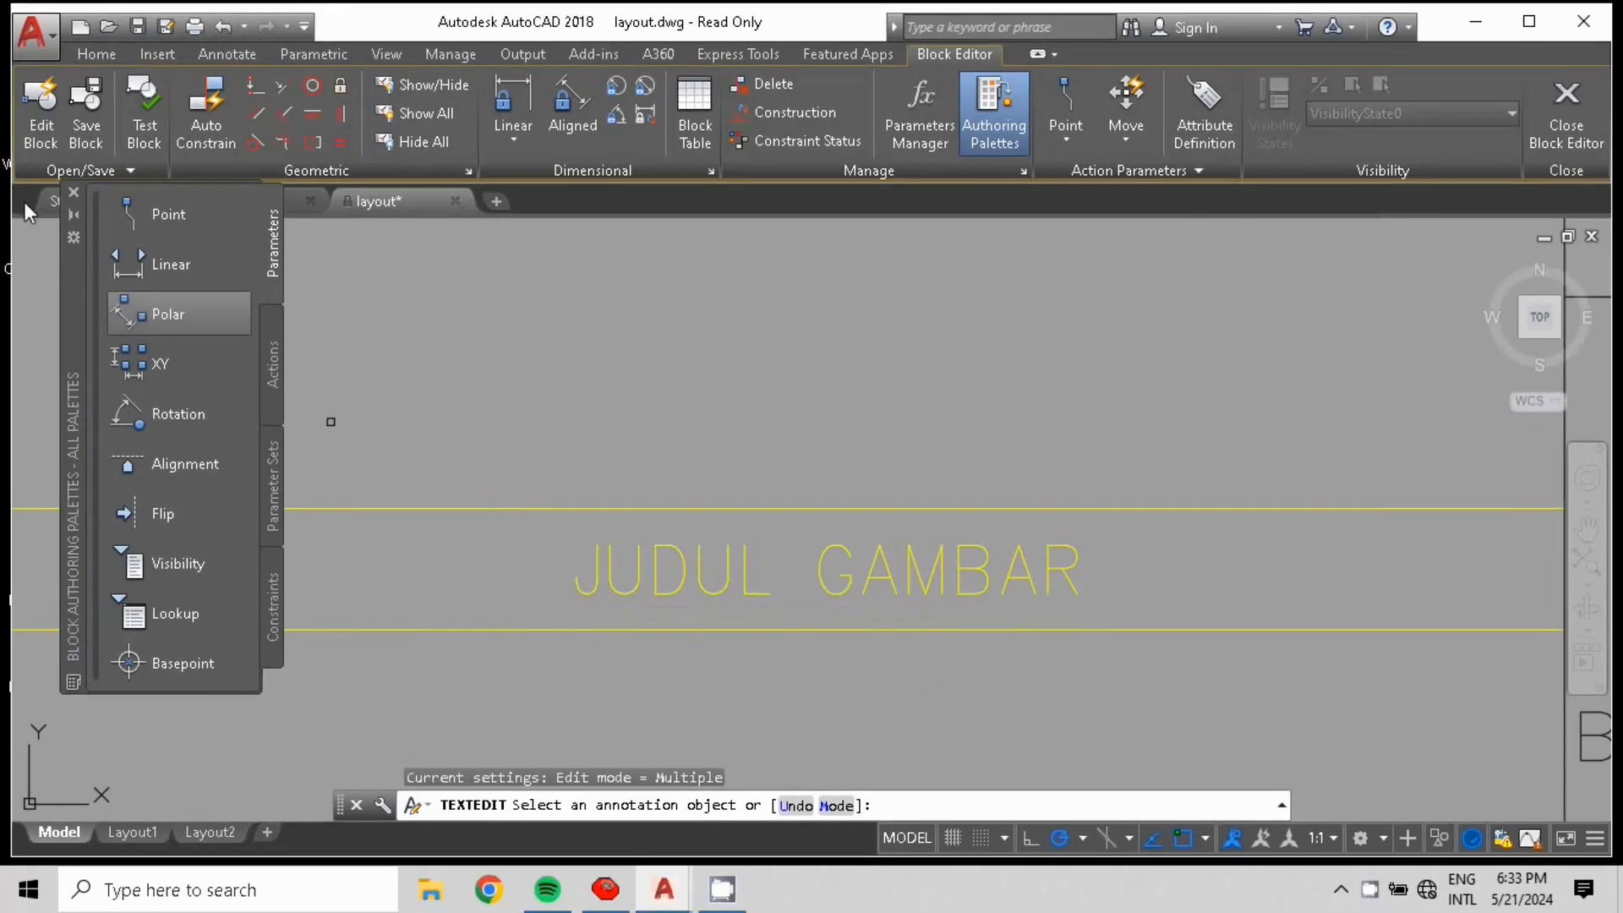
# - Close the Block Authoring Palettes and review the JUDUL GAMBAR and REFERENCE DWGS headings in the title block
pyautogui.click(75, 192)
pyautogui.scroll(-6, 851, 605)
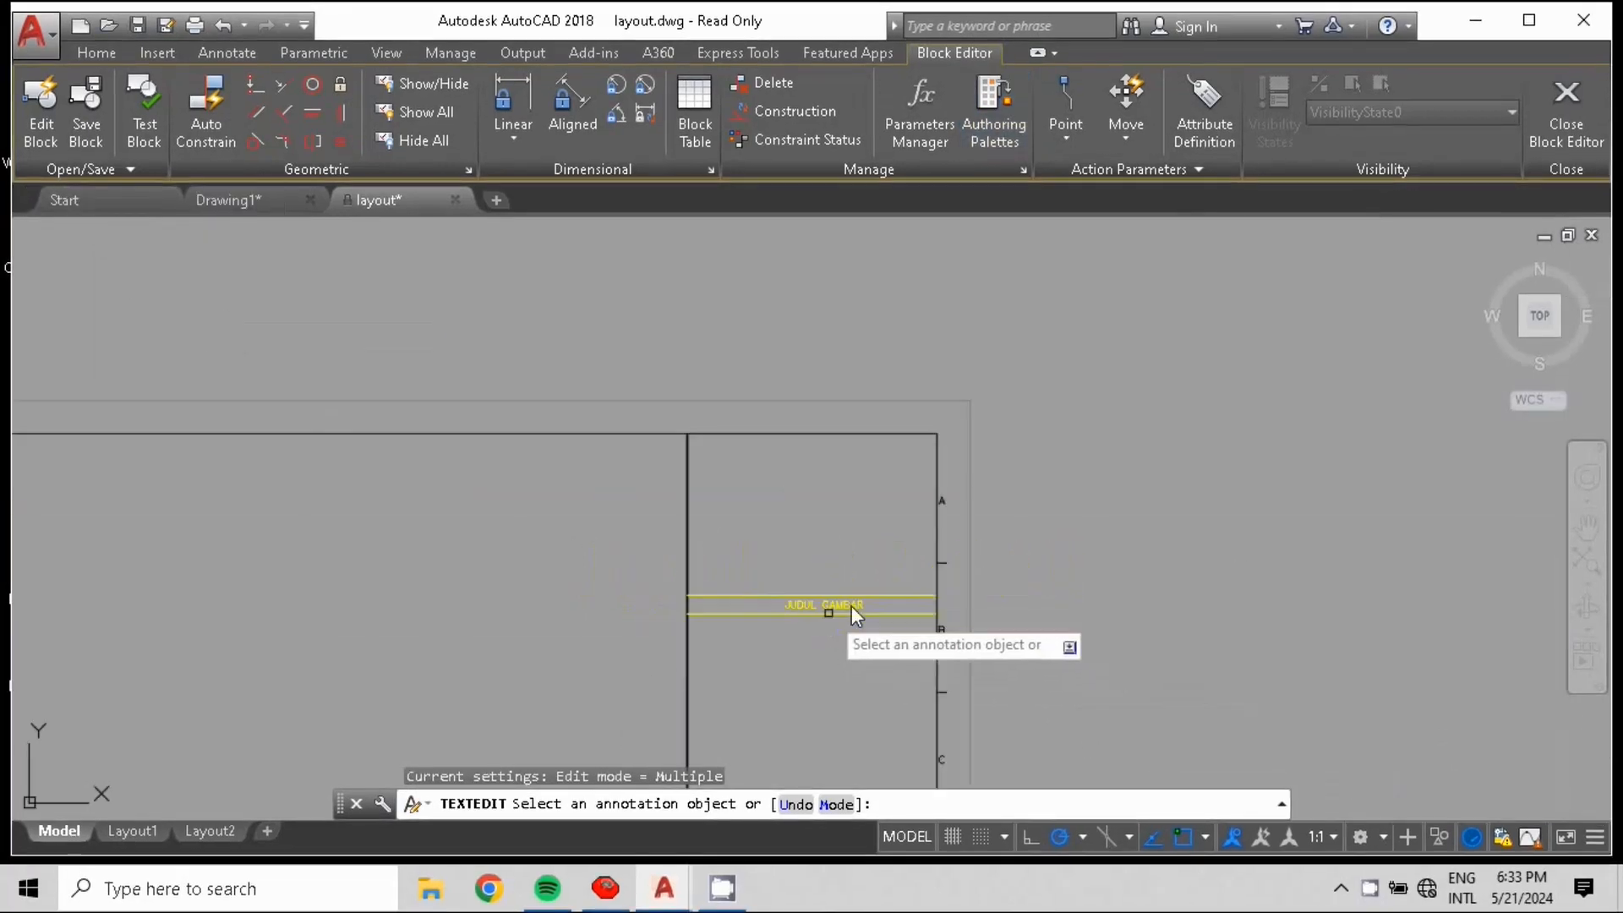
pyautogui.scroll(3, 1011, 646)
pyautogui.moveTo(832, 621)
pyautogui.mouseDown(button='middle')
pyautogui.moveTo(913, 403)
pyautogui.moveTo(918, 314)
pyautogui.mouseUp(button='middle')
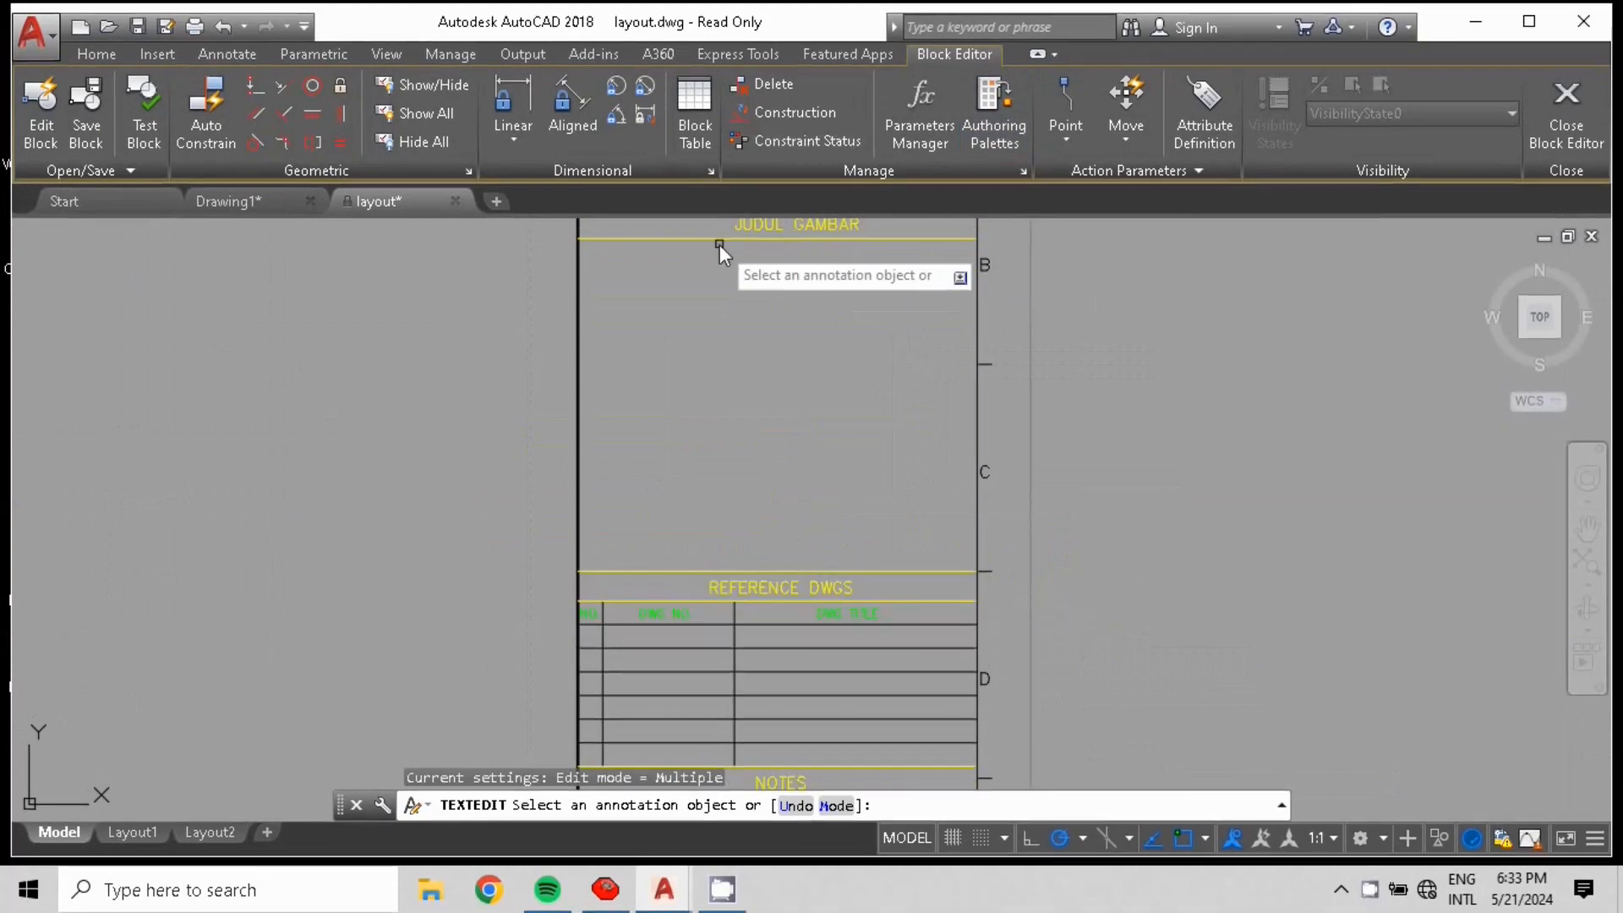
pyautogui.scroll(6, 753, 600)
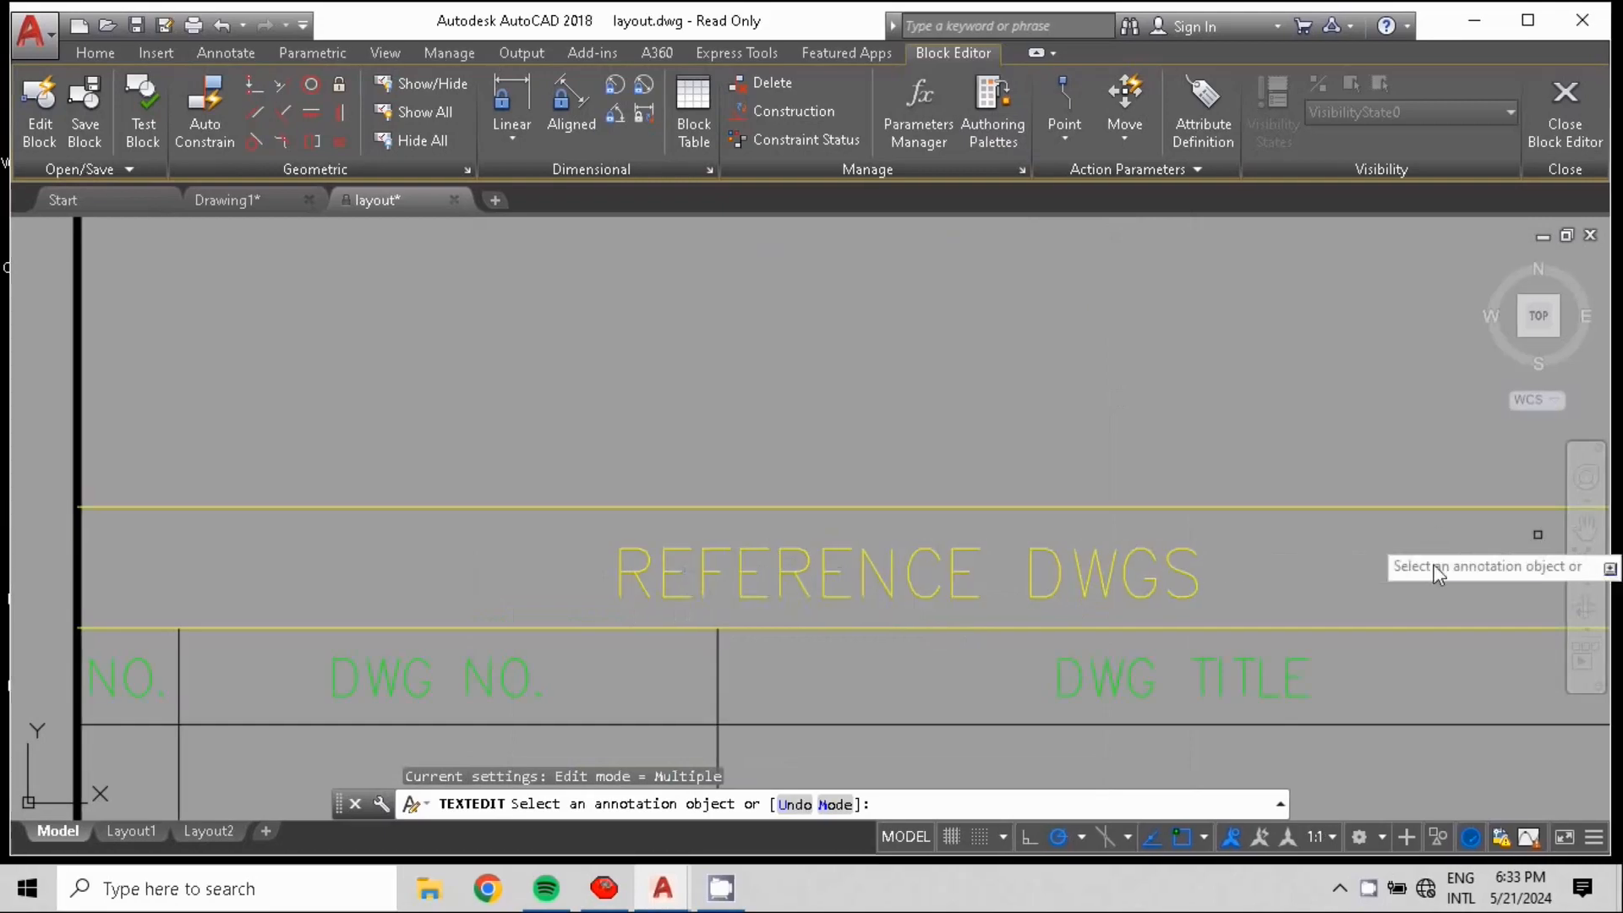
pyautogui.scroll(-5, 928, 634)
pyautogui.scroll(-4, 953, 580)
pyautogui.moveTo(952, 580); pyautogui.dragTo(930, 650, button='middle')
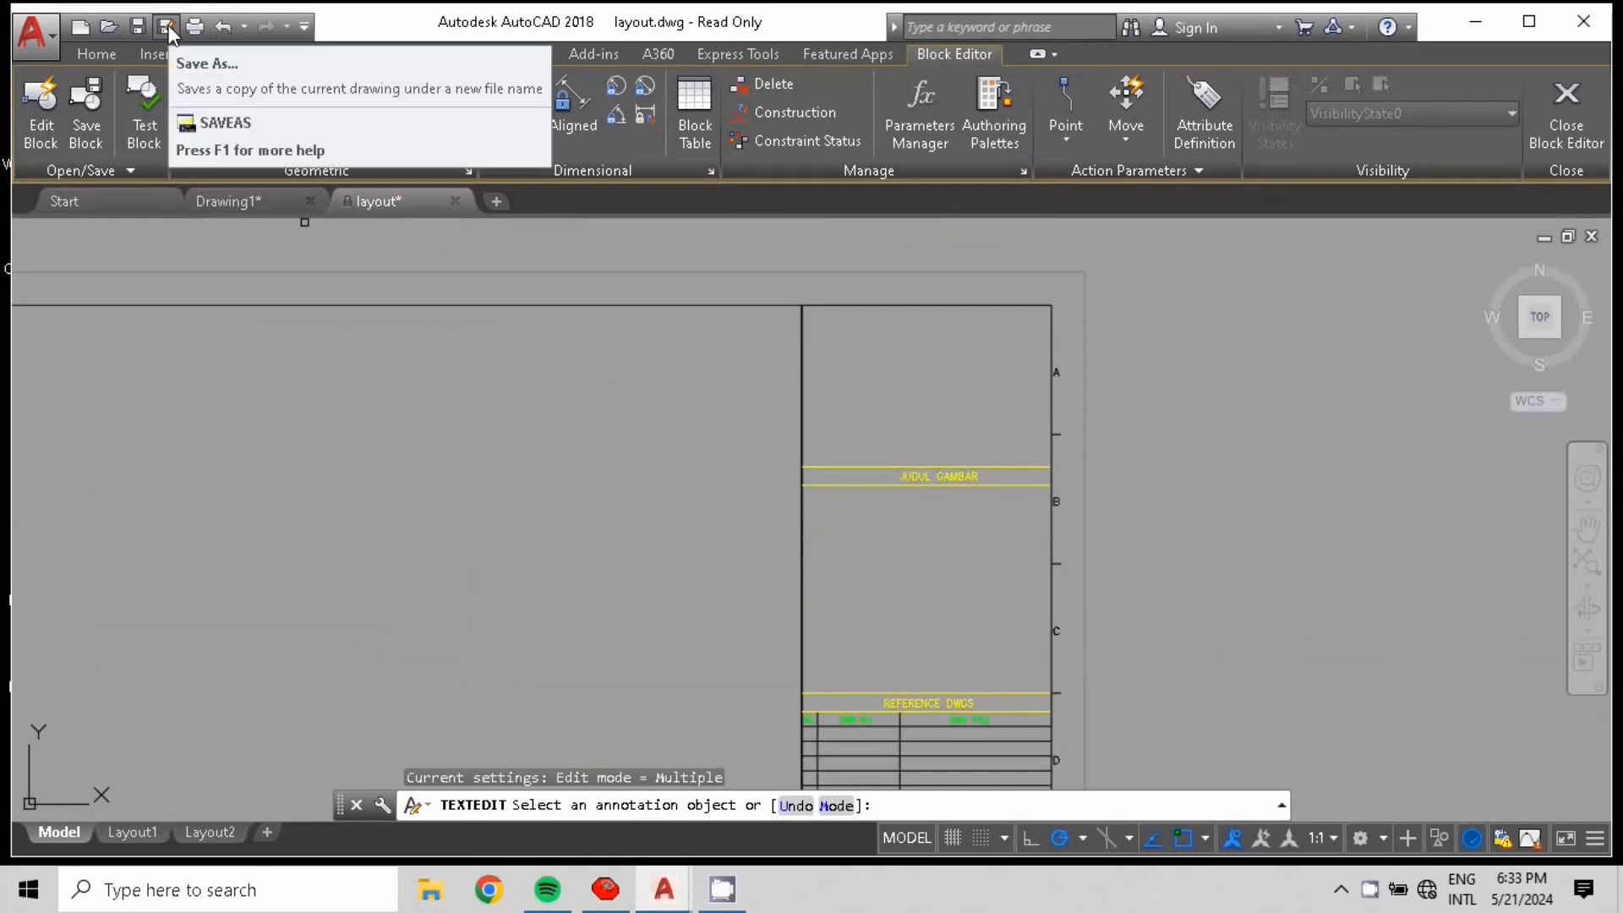
# - Save the drawing as a copy named REVISI AUTOCAD AFES on drive D:
pyautogui.click(168, 26)
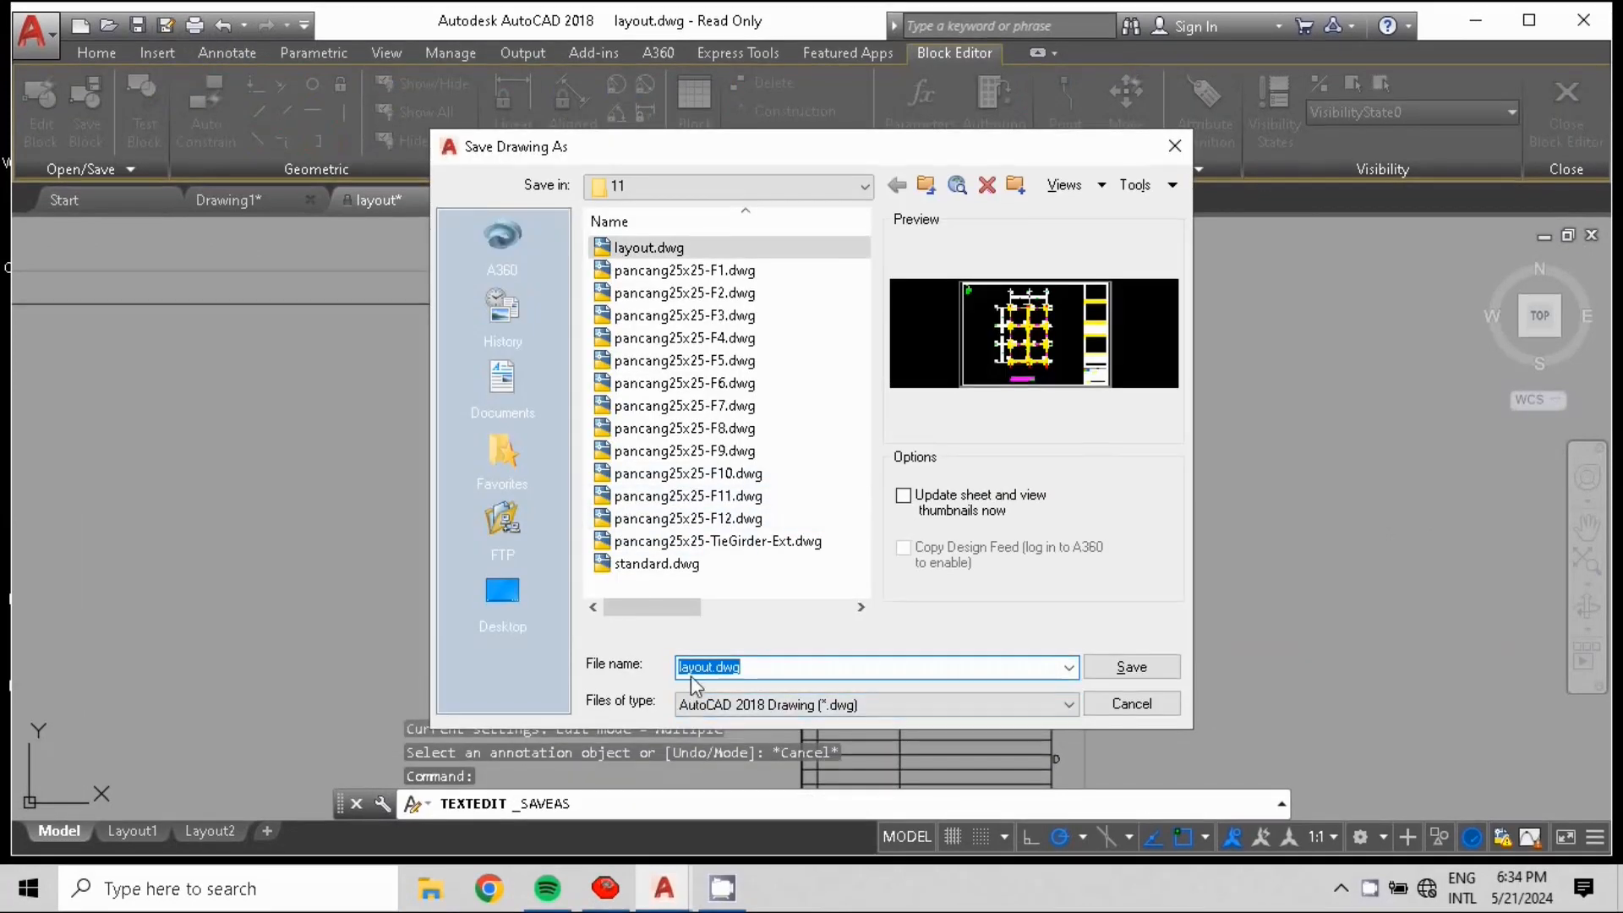
pyautogui.write('D:\\R')
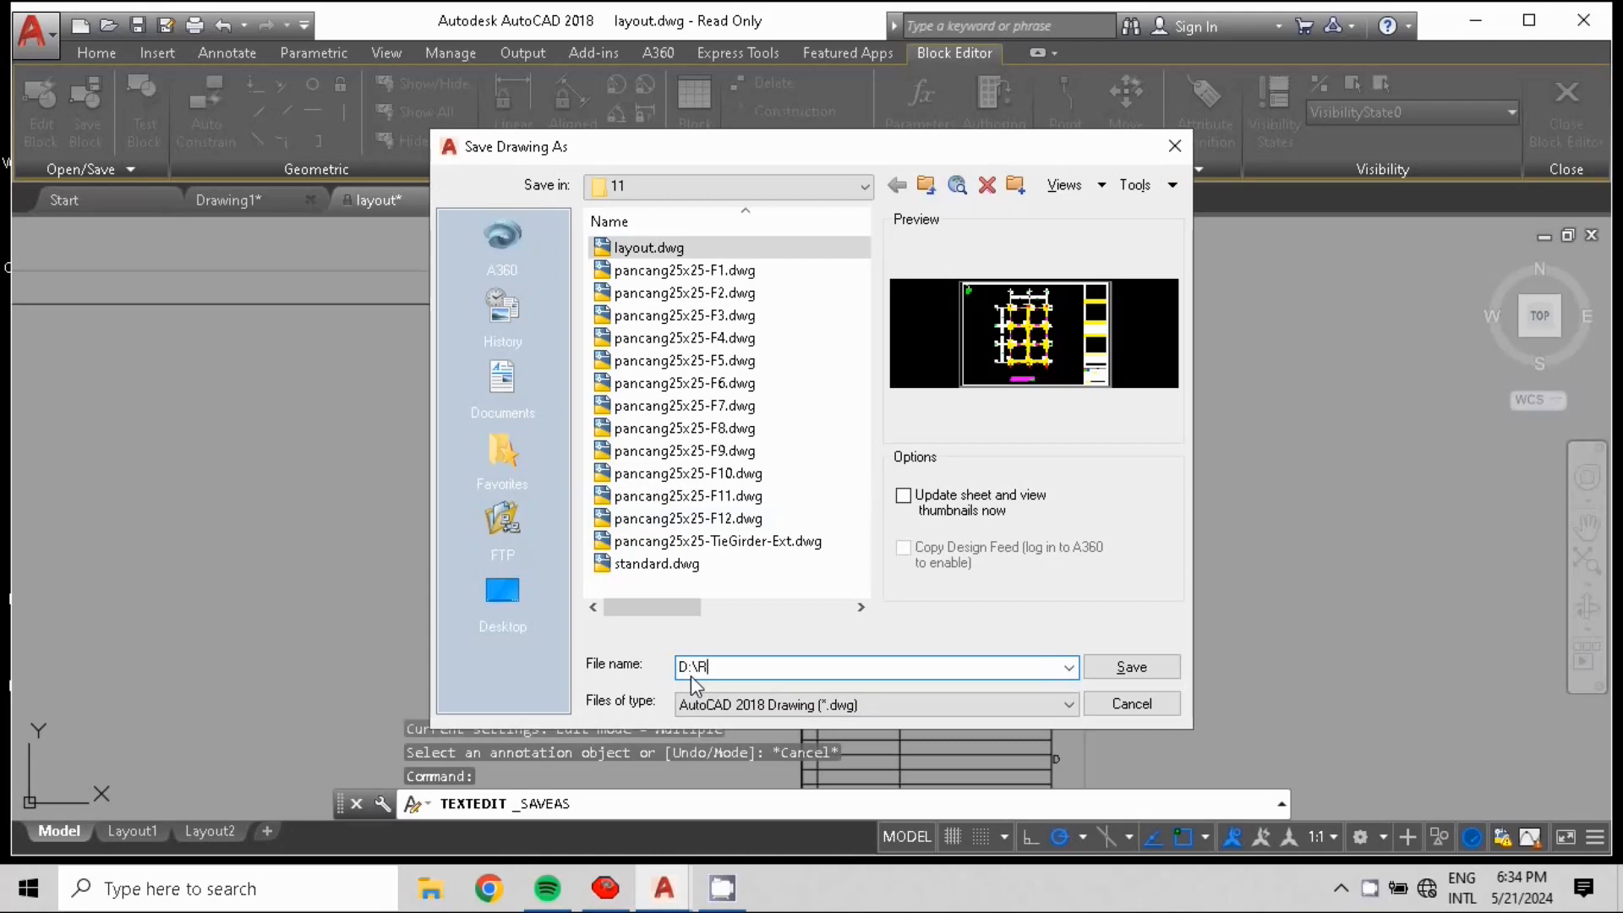
pyautogui.write('EVISI AUTOCAD AFES')
pyautogui.click(1139, 670)
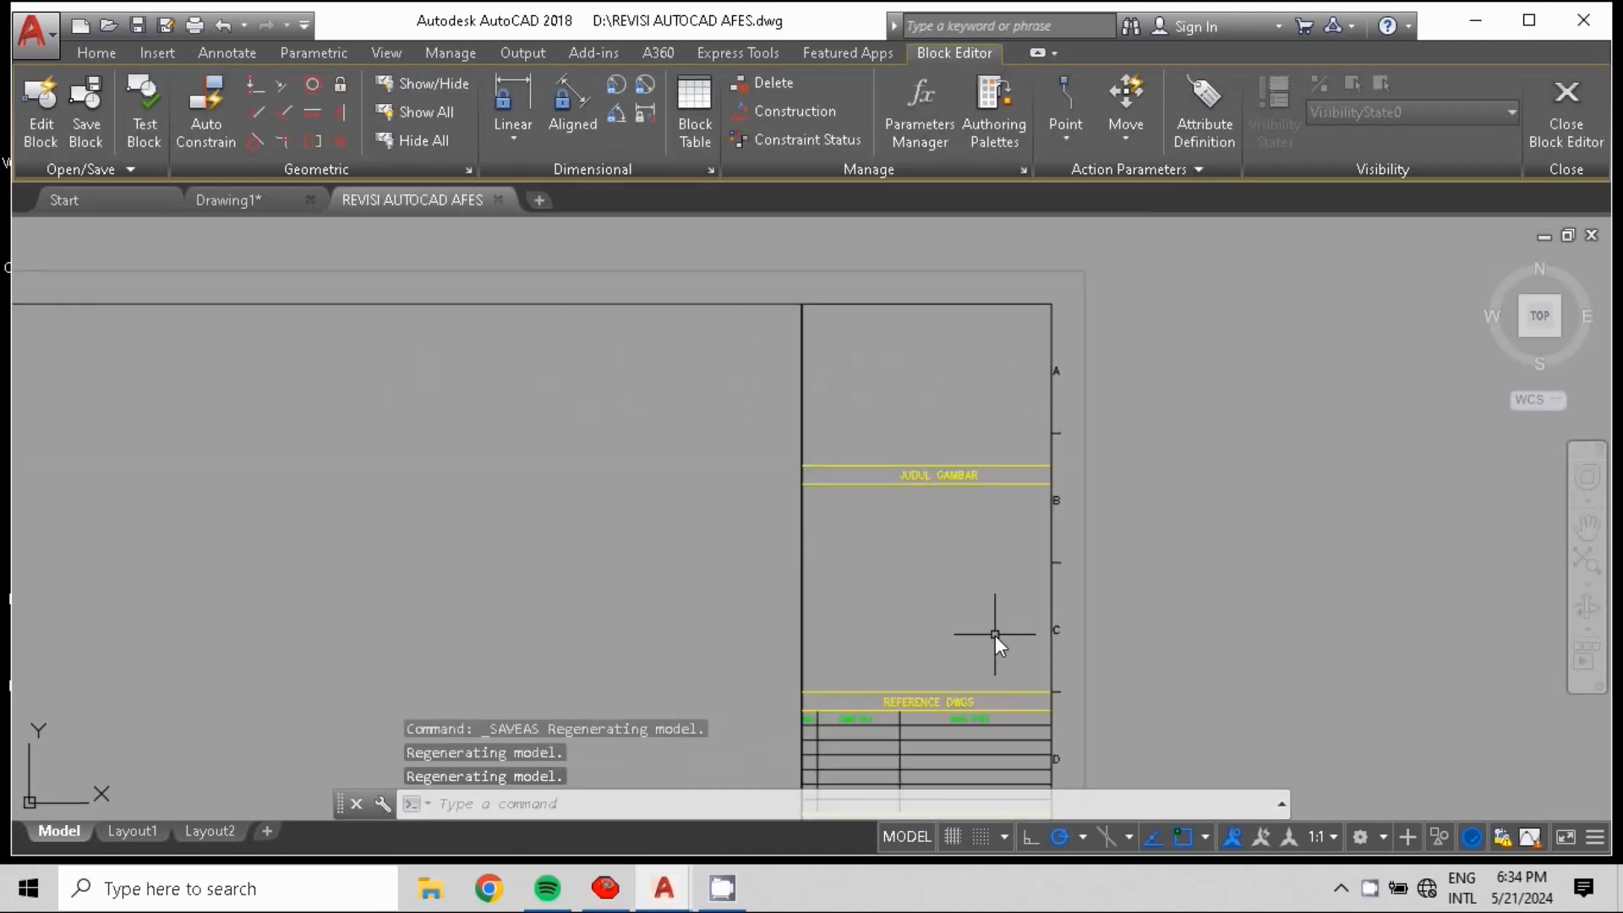
# - Minimize AutoCAD and close the REVISI AUTOCAD AFES drawing, leaving Drawing1 open
pyautogui.click(1475, 28)
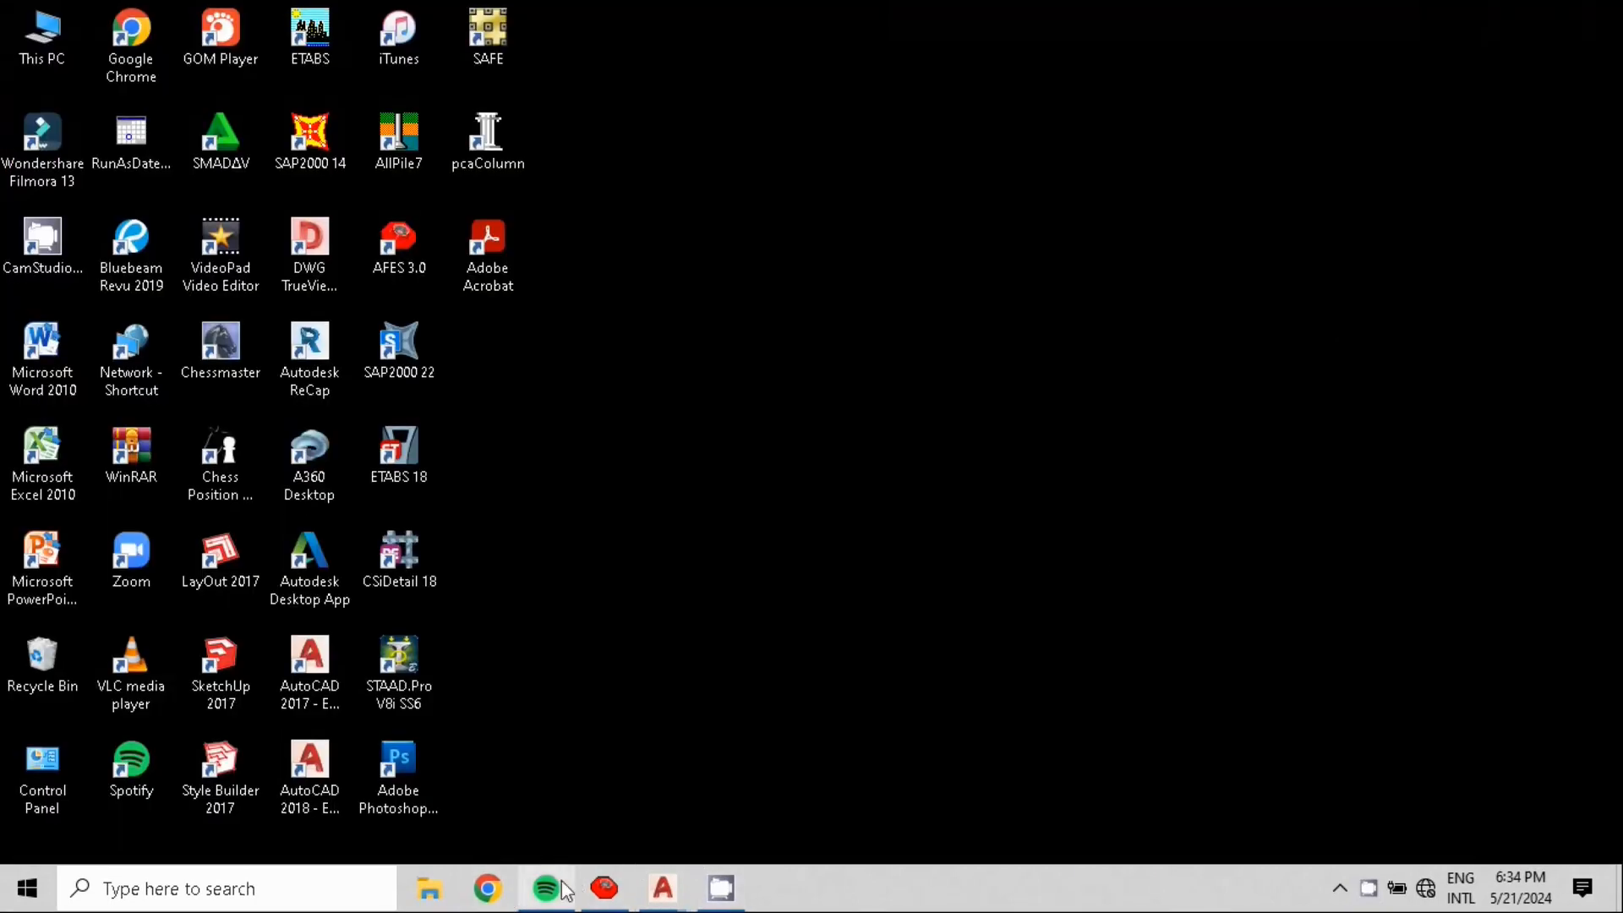
pyautogui.moveTo(663, 887)
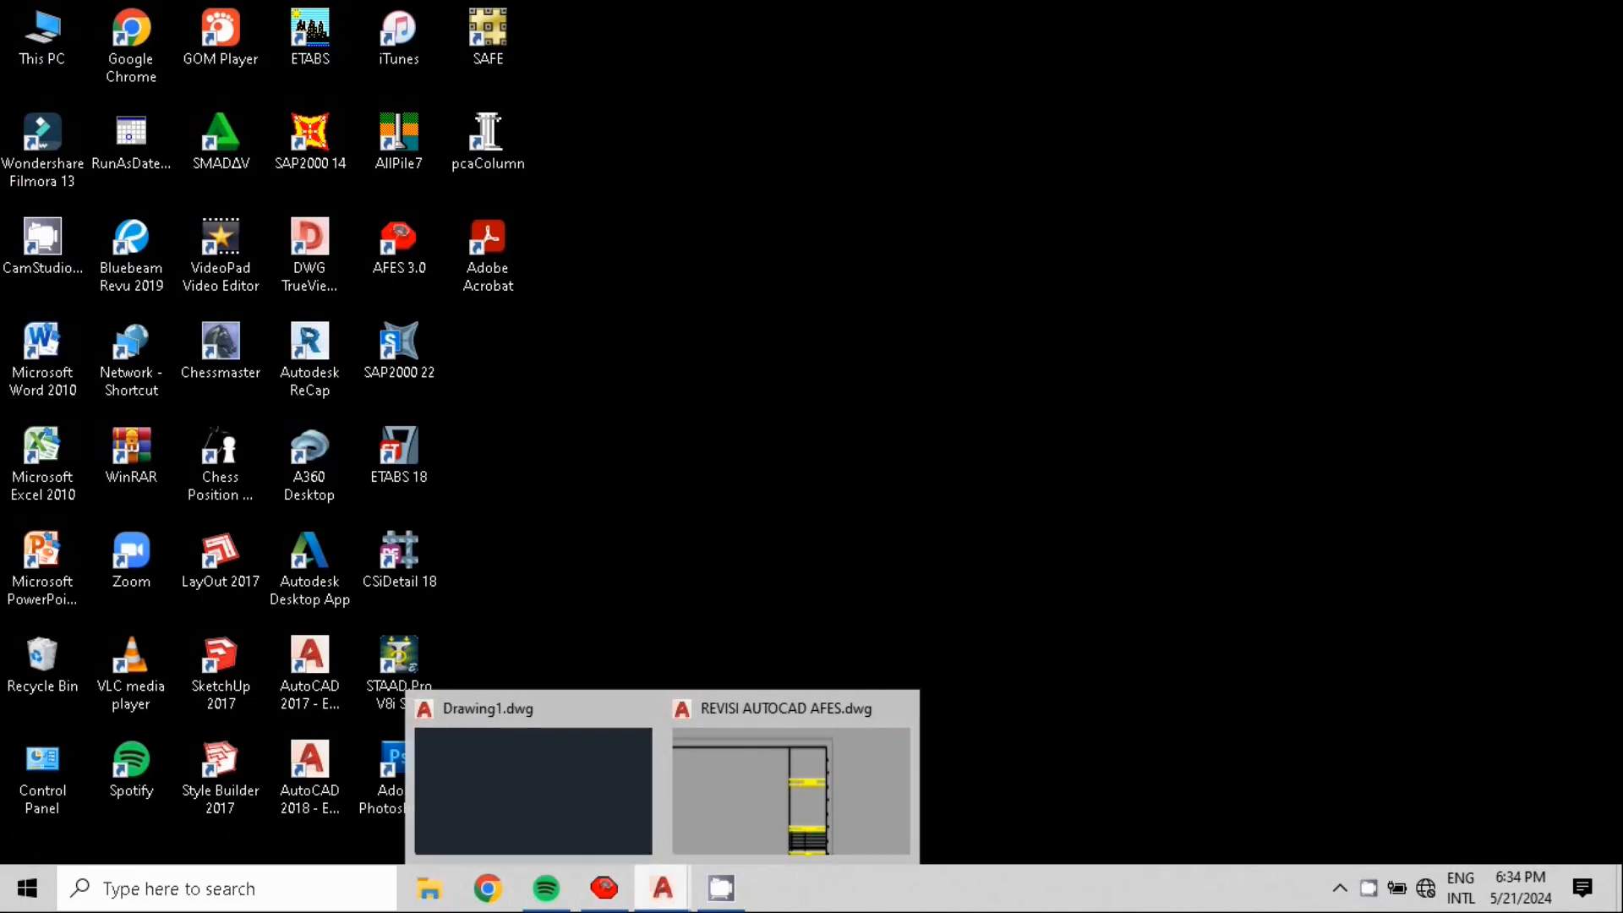
pyautogui.click(901, 710)
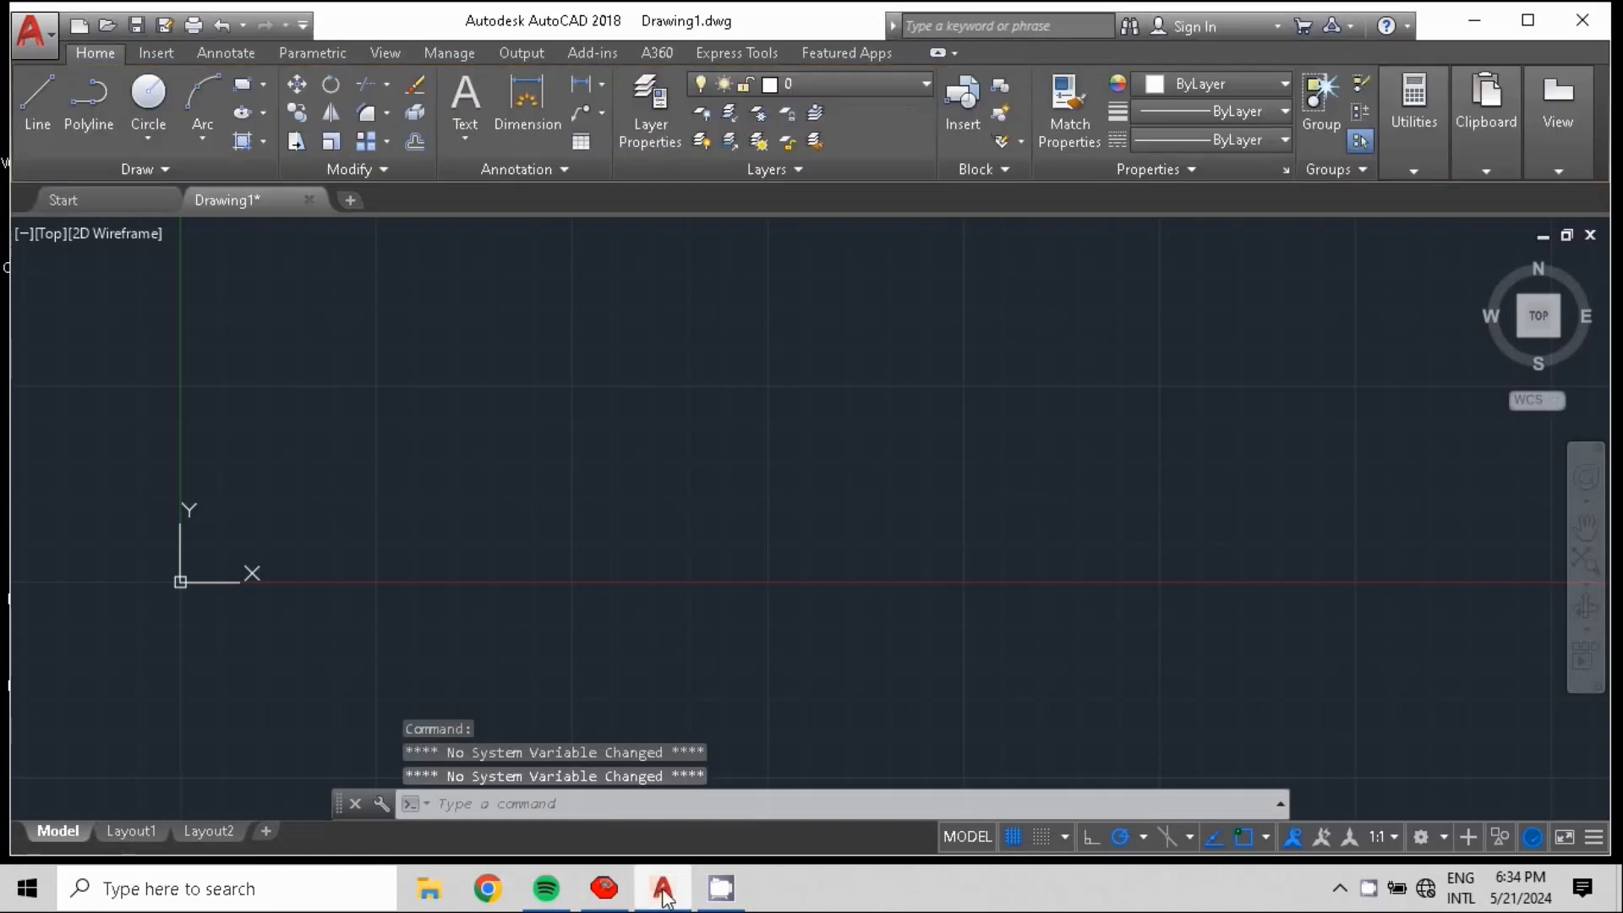
# - Reopen REVISI AUTOCAD AFES.dwg from drive D:, continuing despite its non-Autodesk origin
pyautogui.click(109, 27)
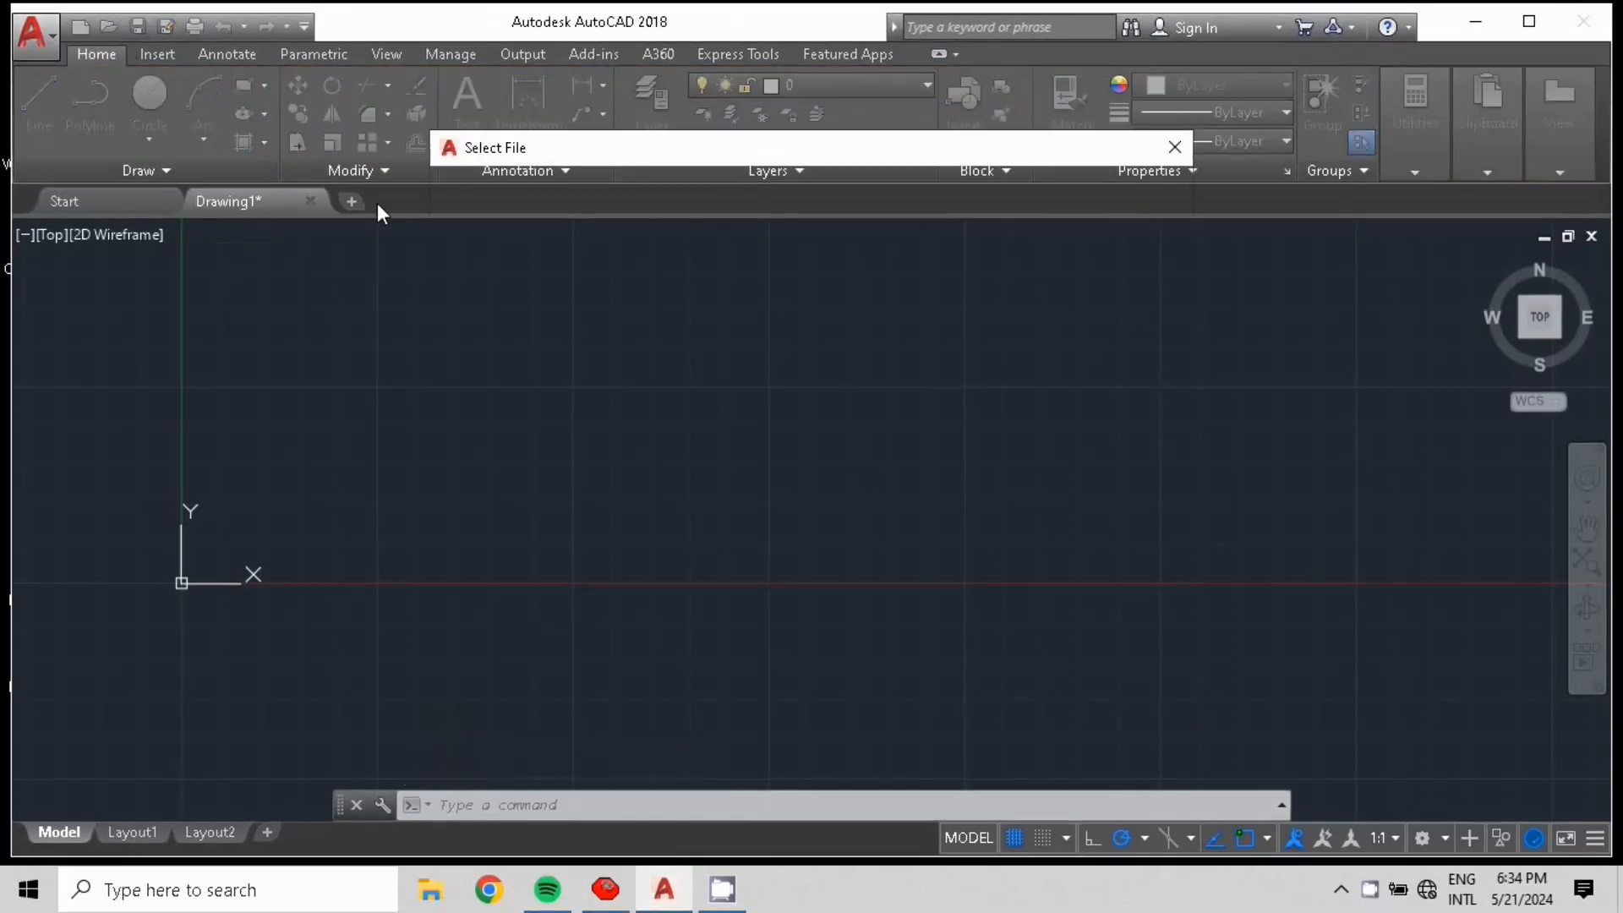
pyautogui.click(656, 314)
pyautogui.click(656, 315)
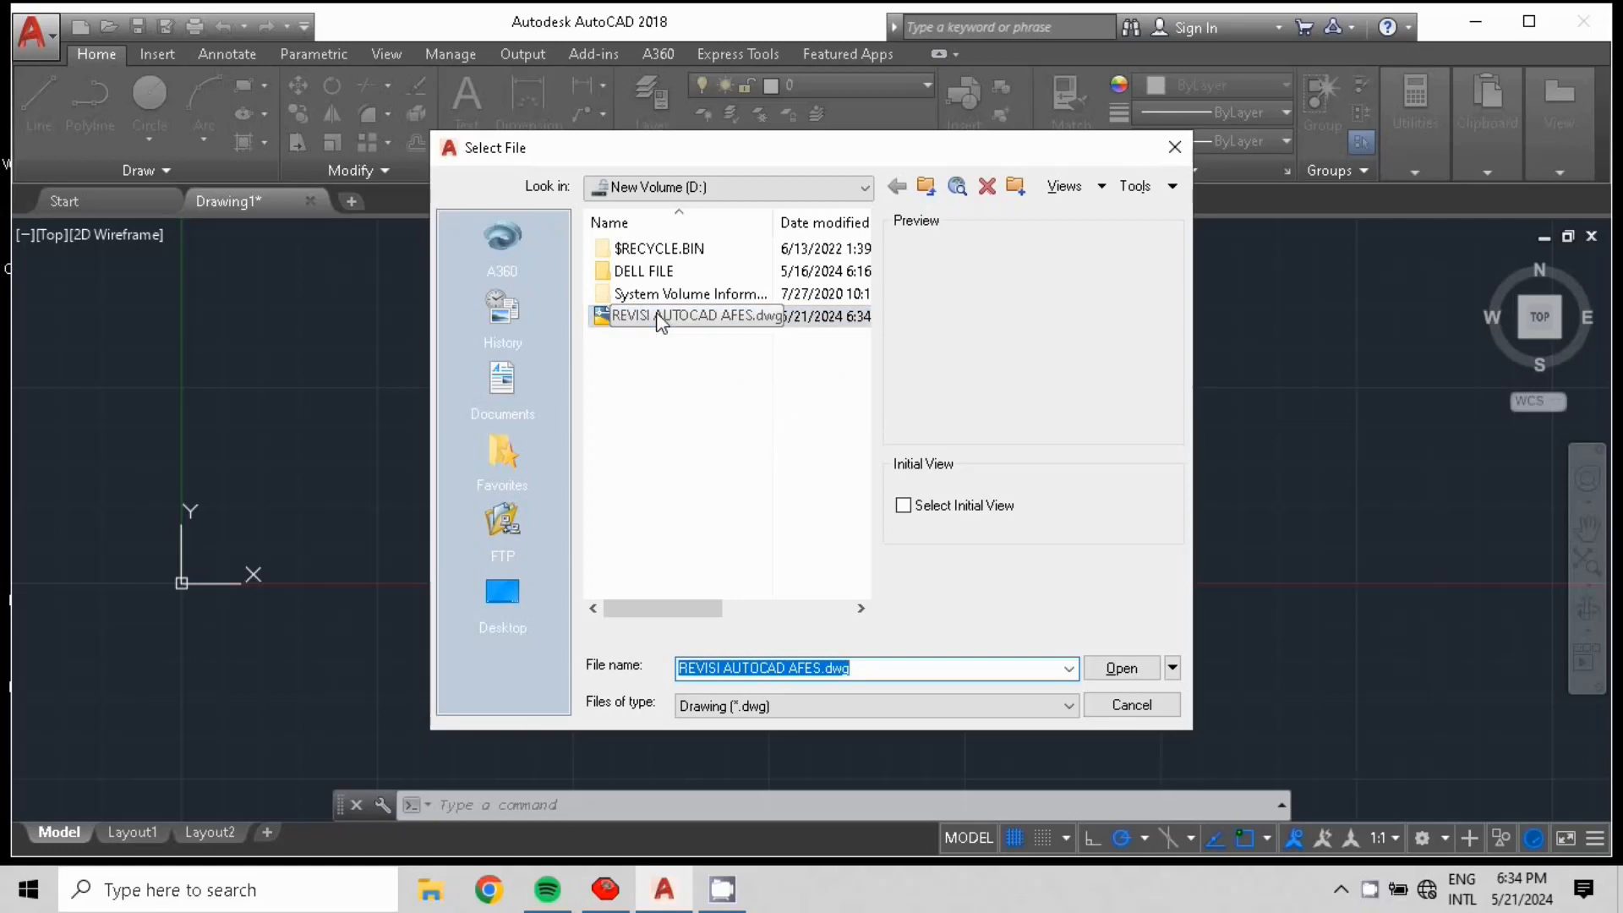
pyautogui.click(775, 349)
pyautogui.click(768, 312)
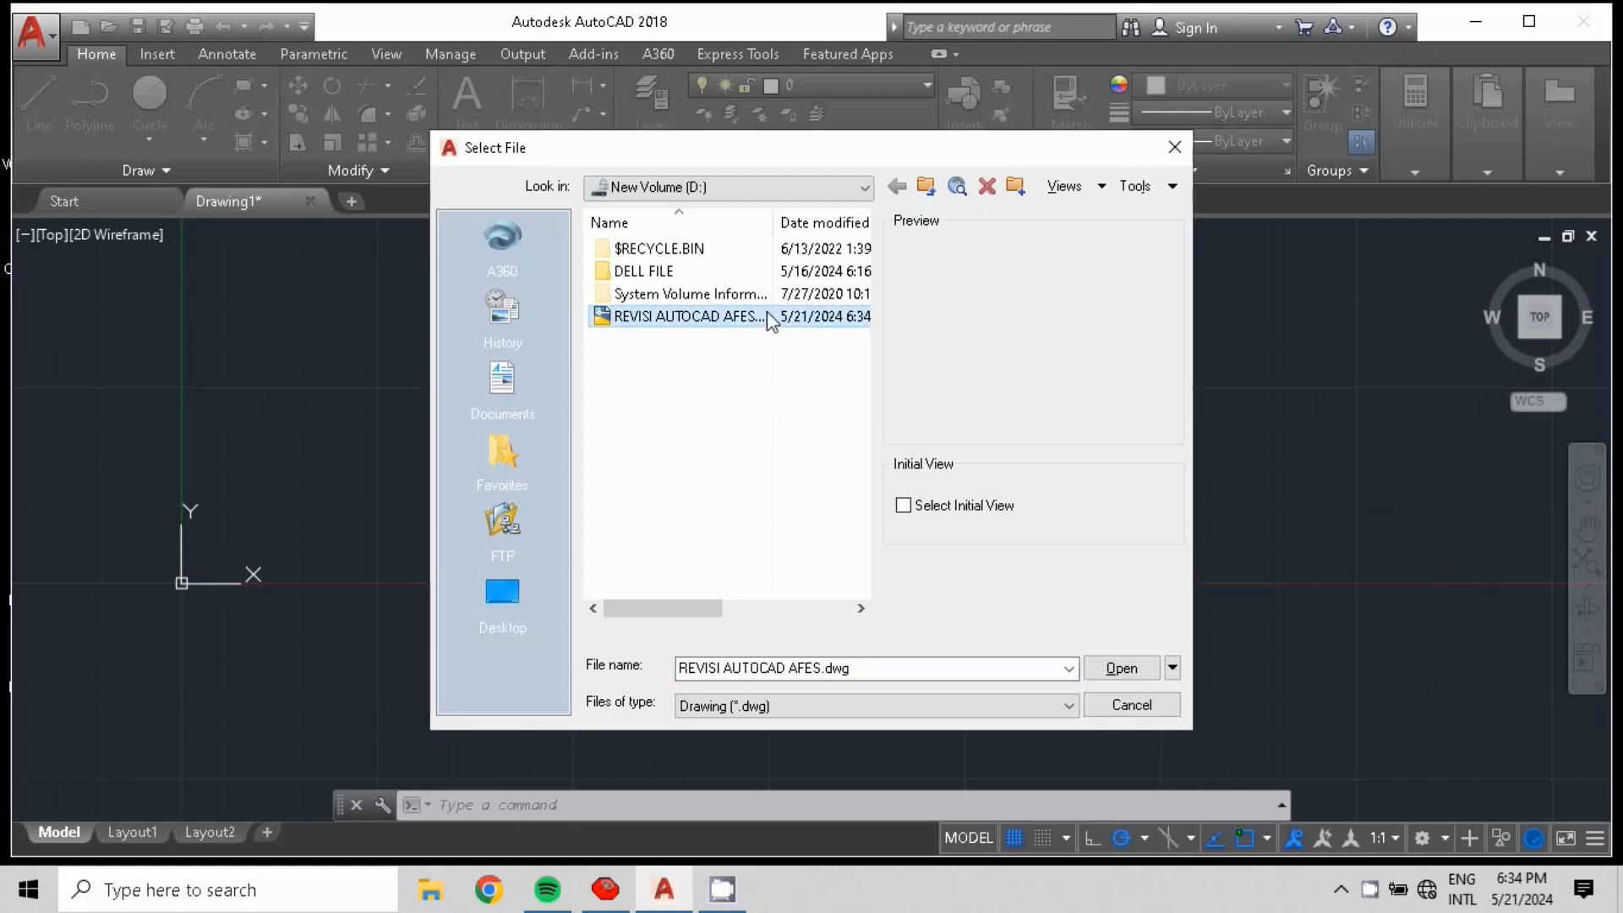
pyautogui.click(1121, 669)
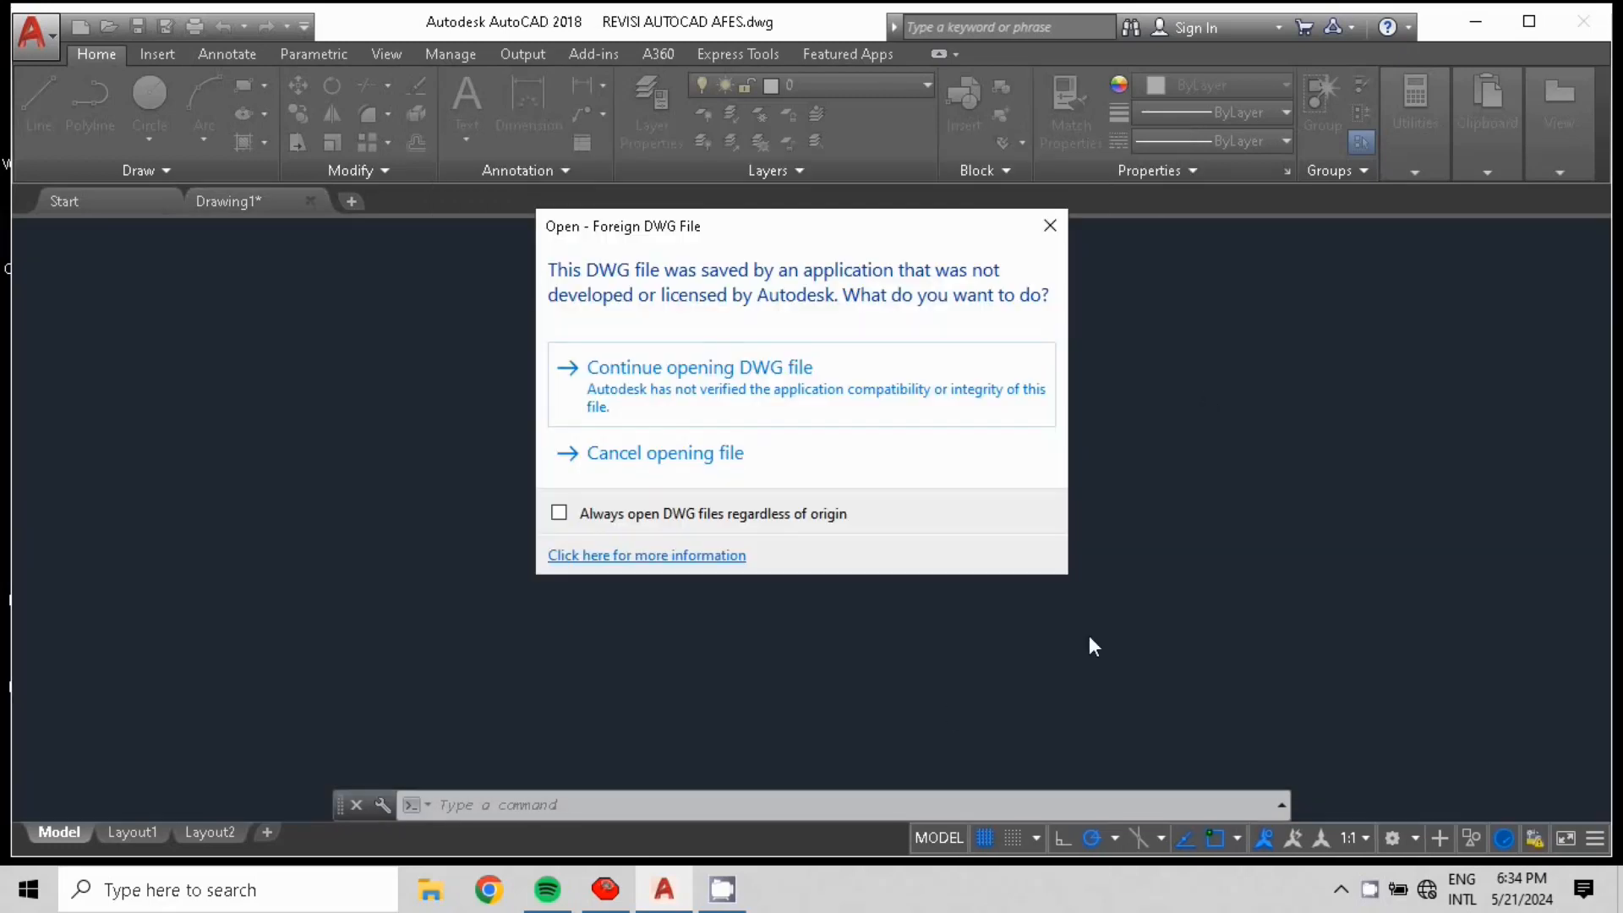
pyautogui.click(630, 383)
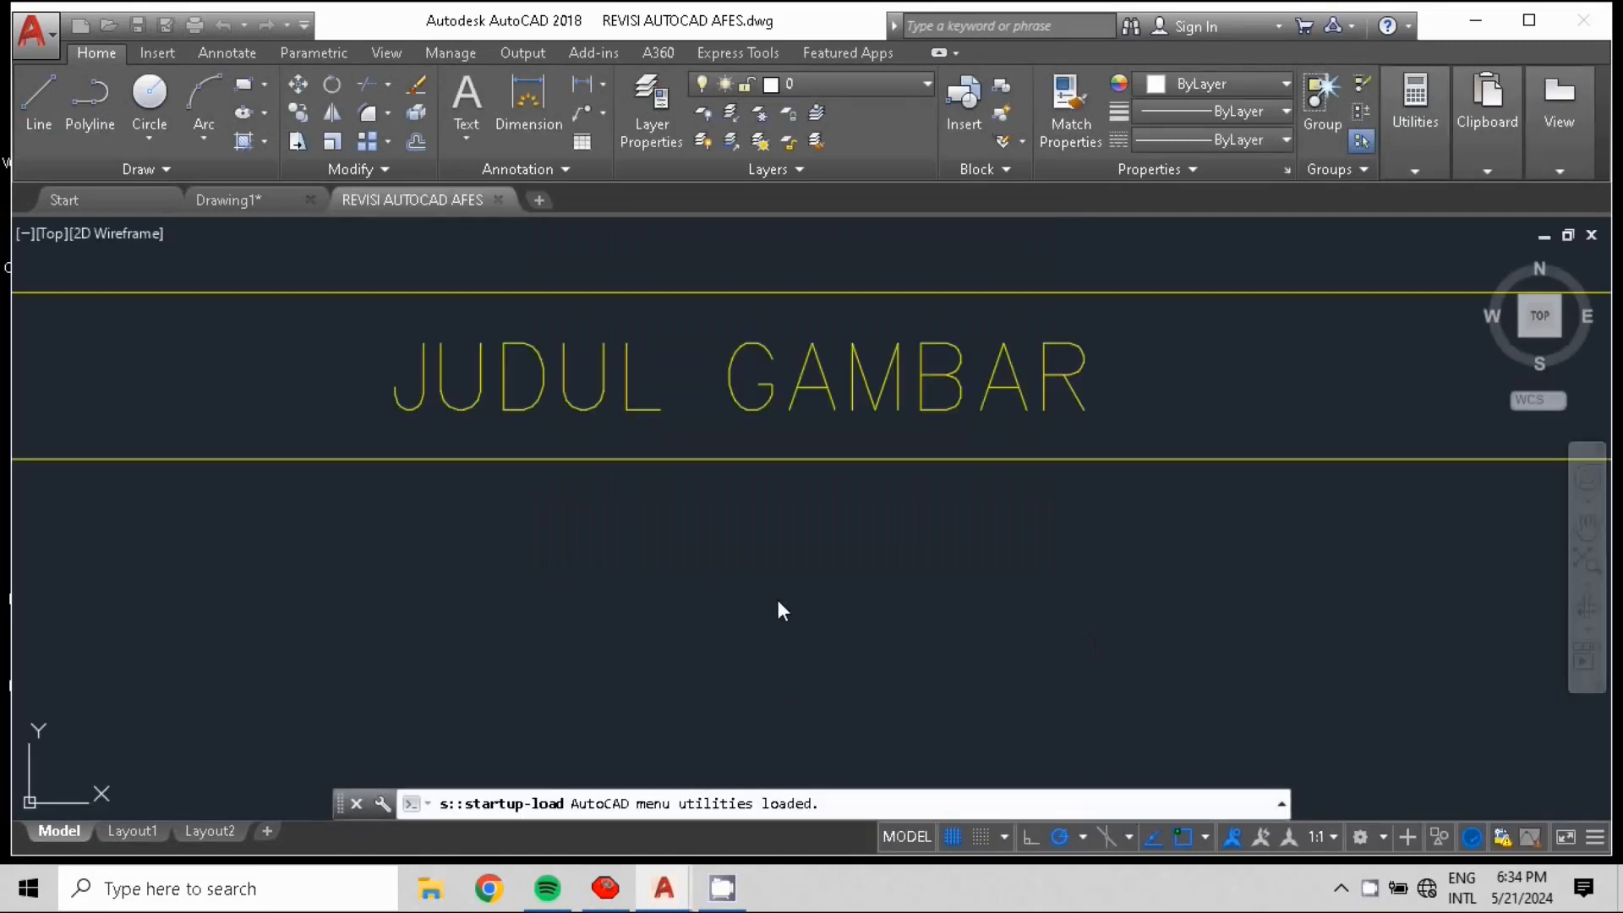
# - Check the DENAH PONDASI title and the SLOOF and girder labels on the foundation plan
pyautogui.scroll(-10, 795, 600)
pyautogui.moveTo(124, 589)
pyautogui.mouseDown(button='middle')
pyautogui.moveTo(373, 390)
pyautogui.moveTo(377, 455)
pyautogui.mouseUp(button='middle')
pyautogui.scroll(-4, 378, 460)
pyautogui.moveTo(470, 565); pyautogui.dragTo(535, 481, button='middle')
pyautogui.scroll(2, 511, 584)
pyautogui.scroll(2, 381, 533)
pyautogui.scroll(1, 496, 663)
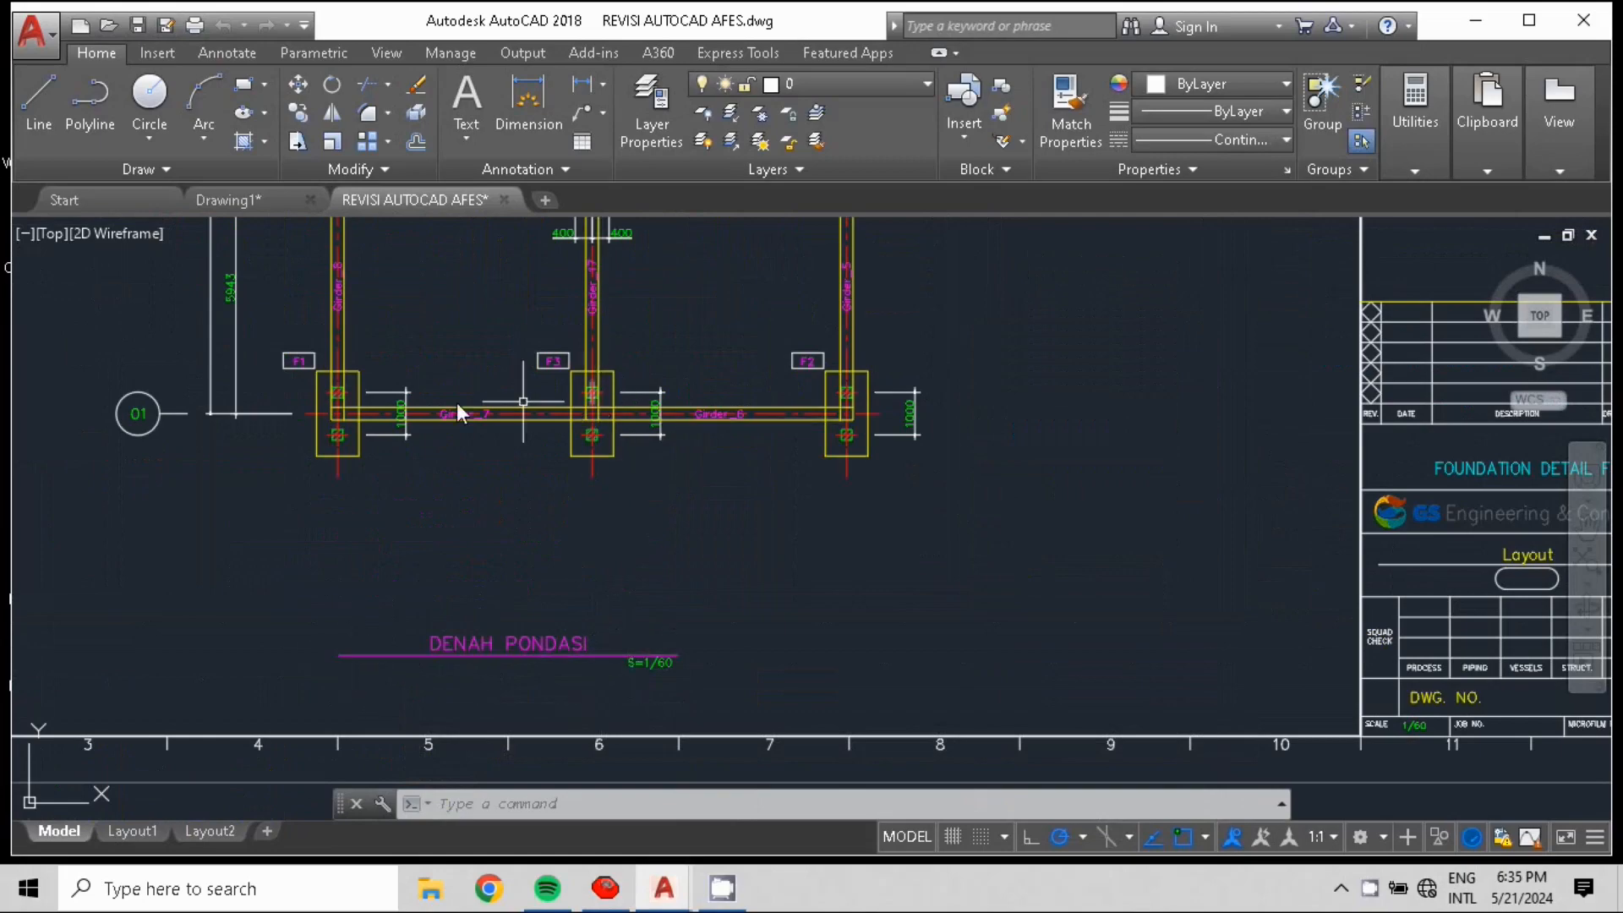
pyautogui.scroll(4, 570, 405)
pyautogui.moveTo(434, 228); pyautogui.dragTo(480, 759, button='middle')
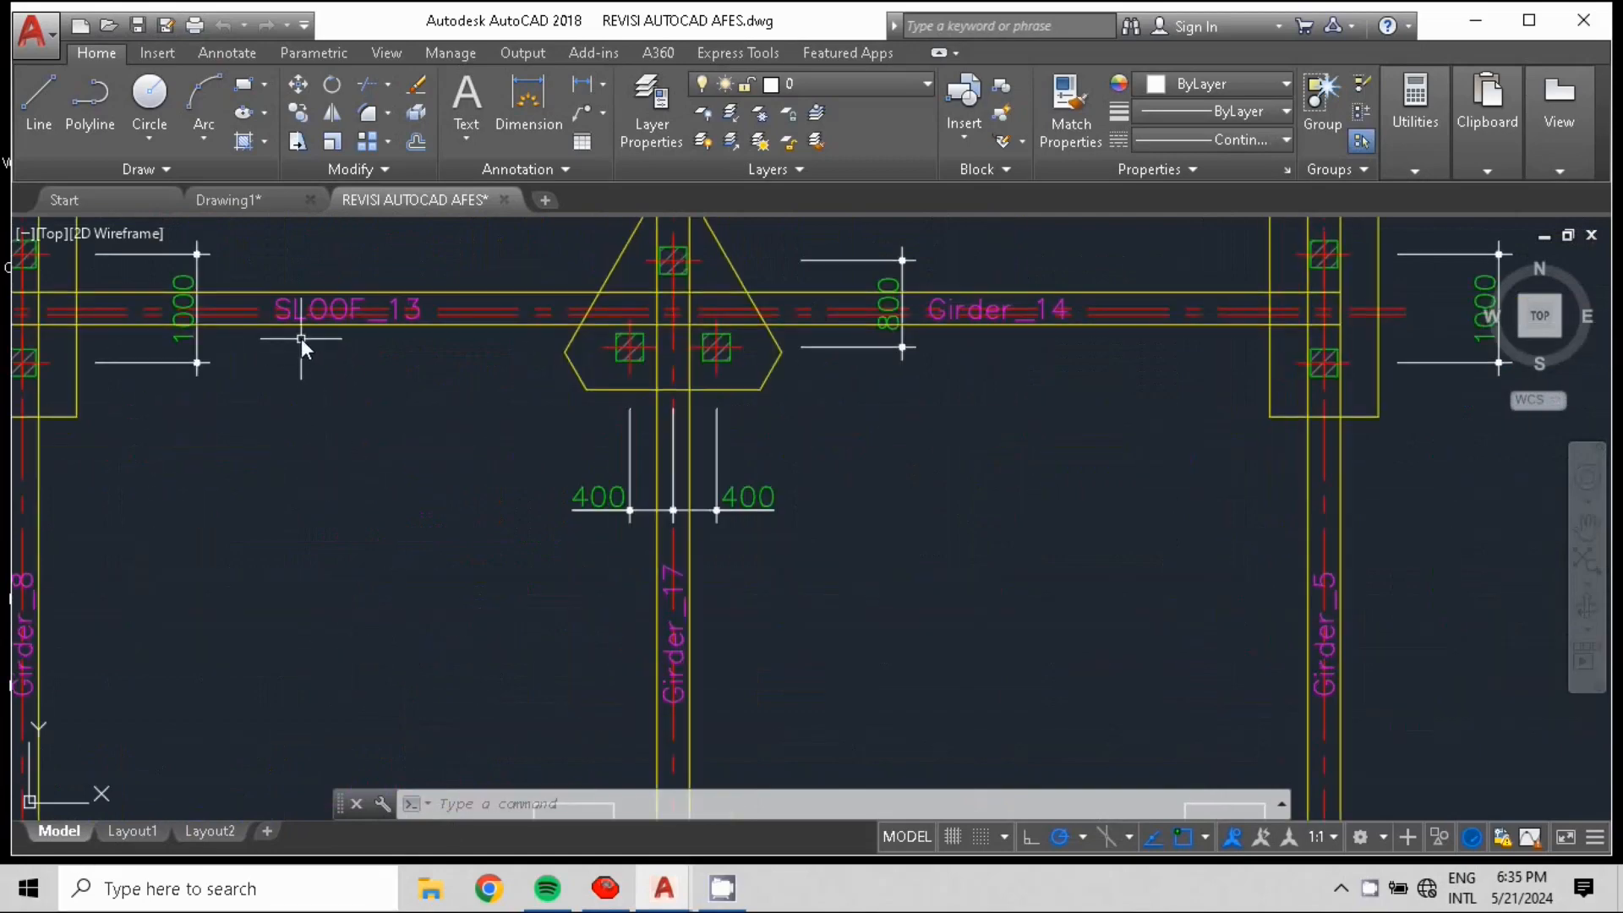
pyautogui.scroll(-2, 438, 352)
# - Check the JUDUL GAMBAR heading and the PONDASI PANCANG title in the title block
pyautogui.moveTo(823, 492); pyautogui.dragTo(199, 670, button='middle')
pyautogui.scroll(-2, 975, 463)
pyautogui.moveTo(509, 580); pyautogui.dragTo(405, 615, button='middle')
pyautogui.moveTo(1301, 475); pyautogui.dragTo(1032, 562, button='middle')
pyautogui.scroll(2, 994, 399)
pyautogui.moveTo(859, 414); pyautogui.dragTo(867, 666, button='middle')
pyautogui.moveTo(999, 315); pyautogui.dragTo(961, 623, button='middle')
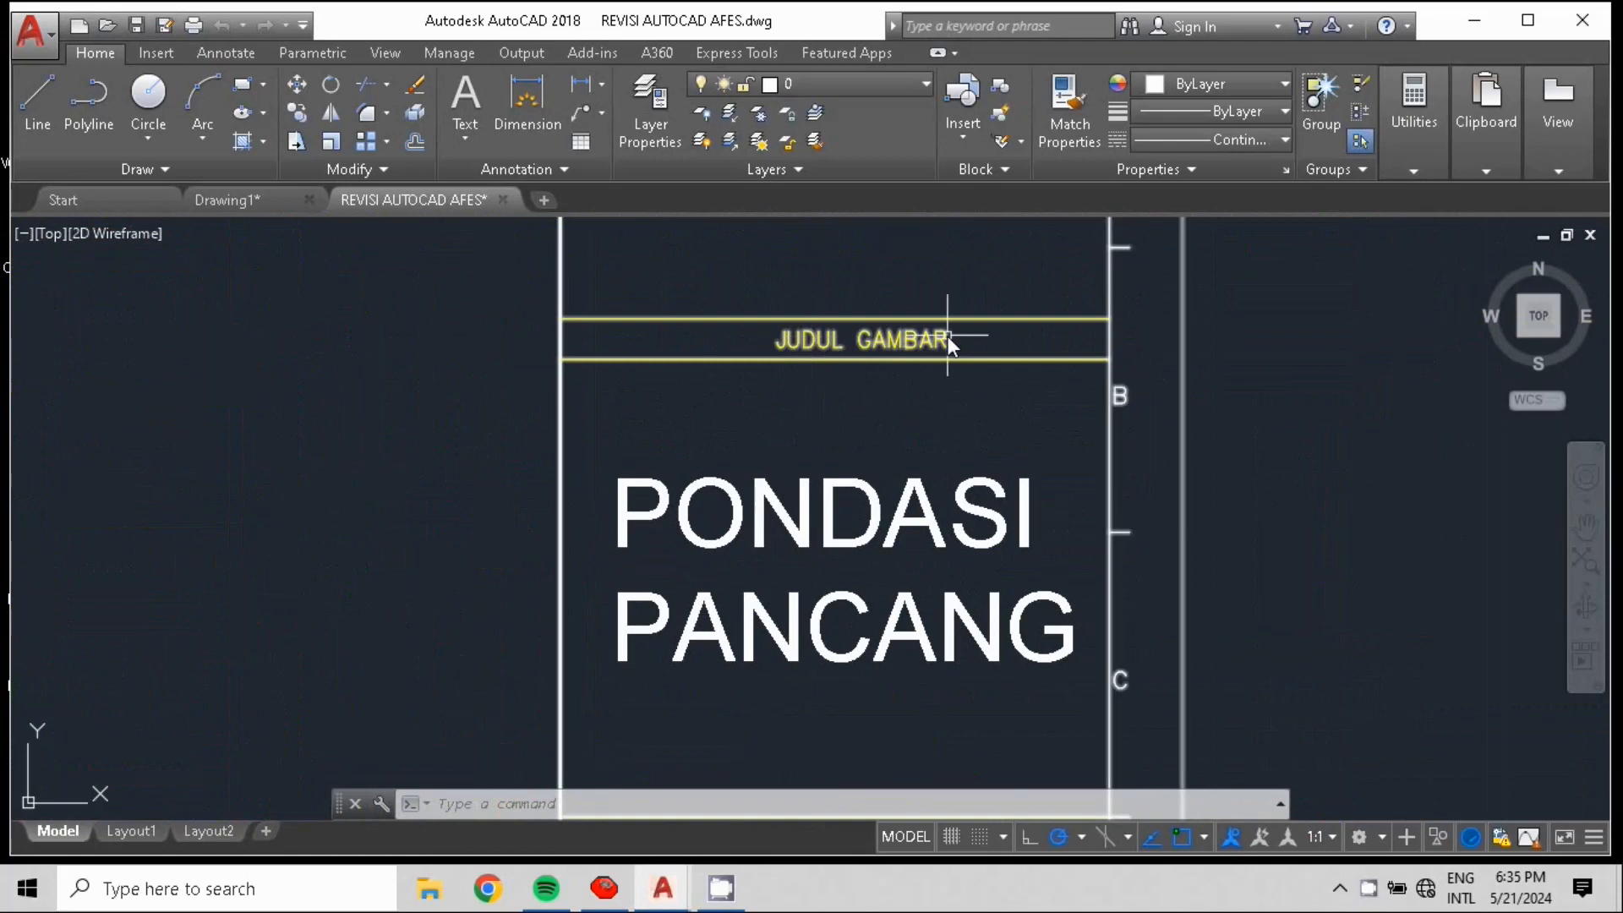
pyautogui.scroll(-3, 775, 526)
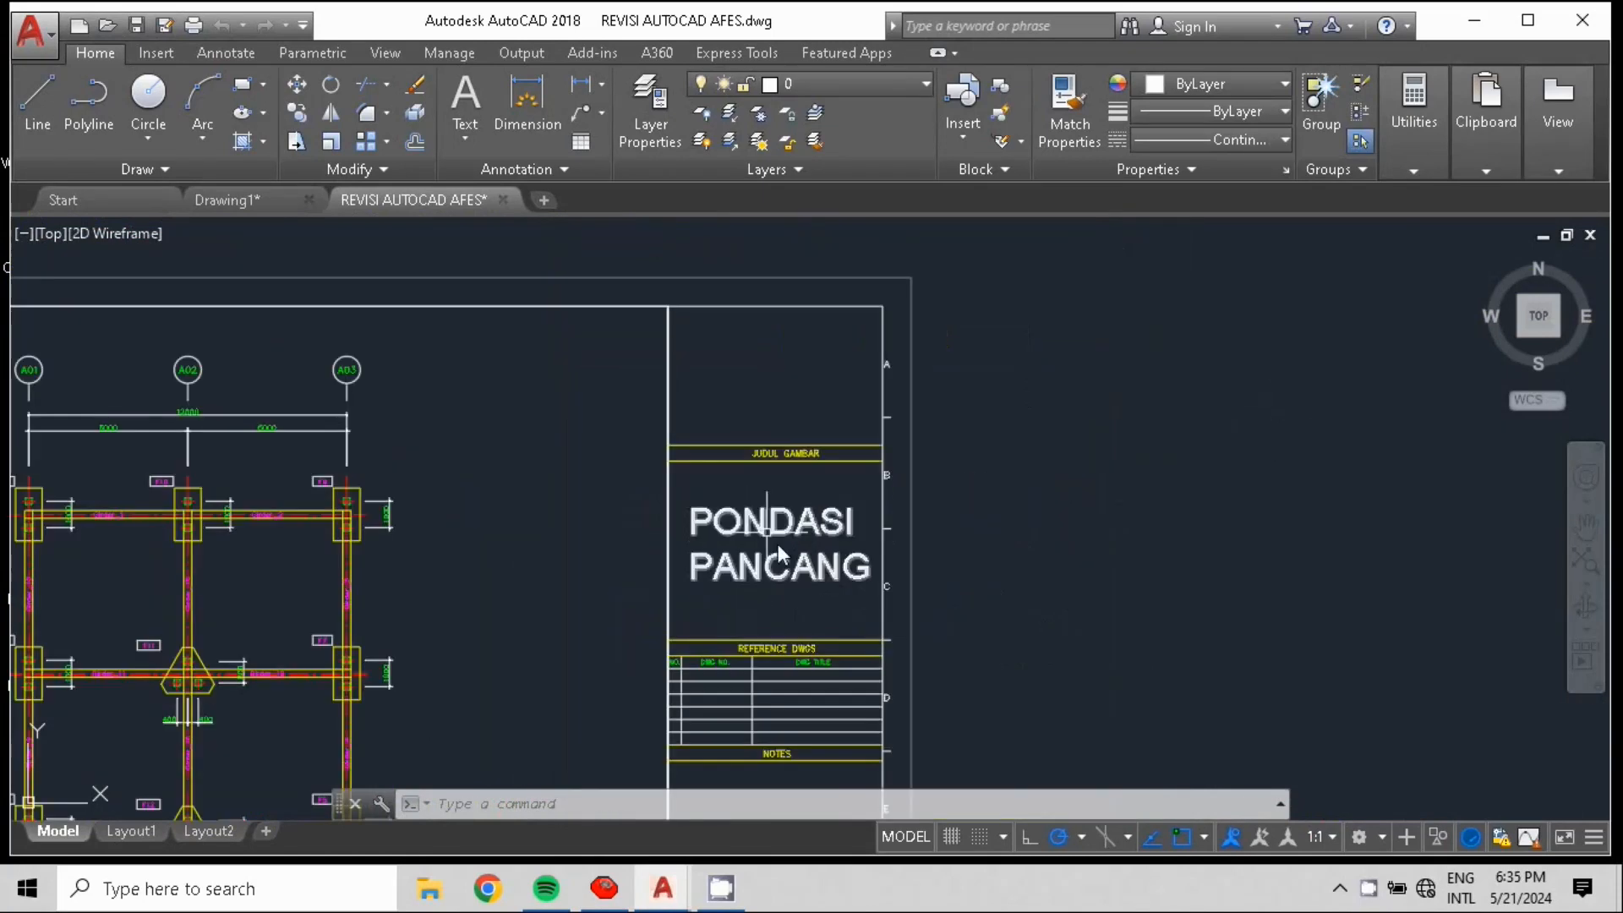
pyautogui.moveTo(757, 584); pyautogui.dragTo(804, 421, button='middle')
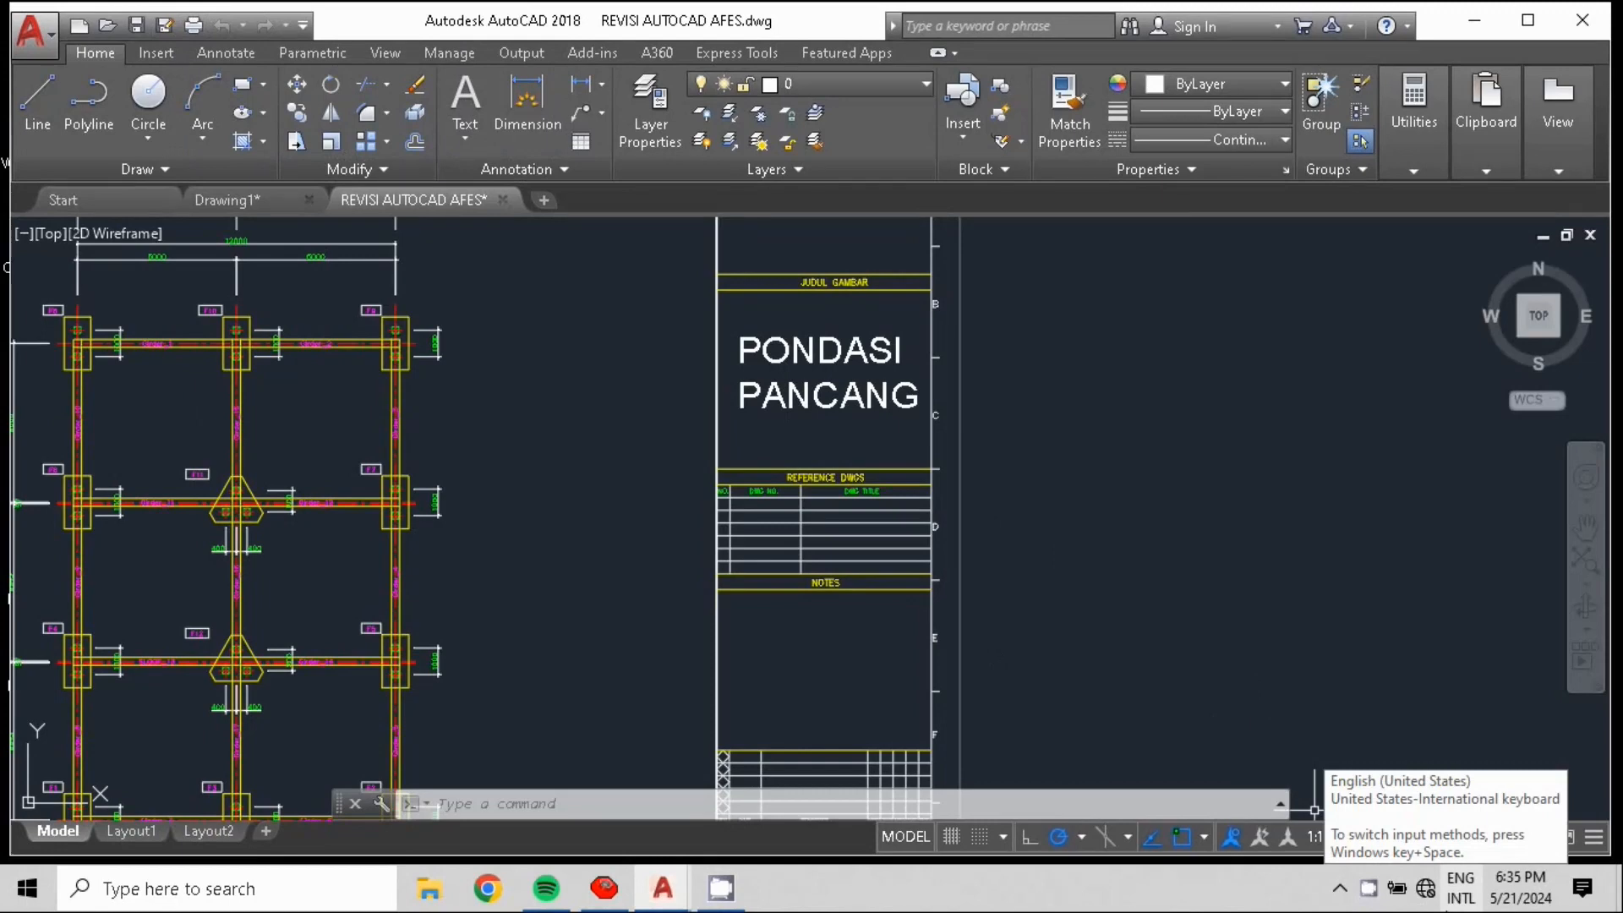
# - Review the whole sheet, comparing the foundation plan with the lower title block and its drawing title rows
pyautogui.scroll(-5, 853, 521)
pyautogui.scroll(4, 761, 567)
pyautogui.scroll(-2, 609, 642)
pyautogui.scroll(-4, 609, 642)
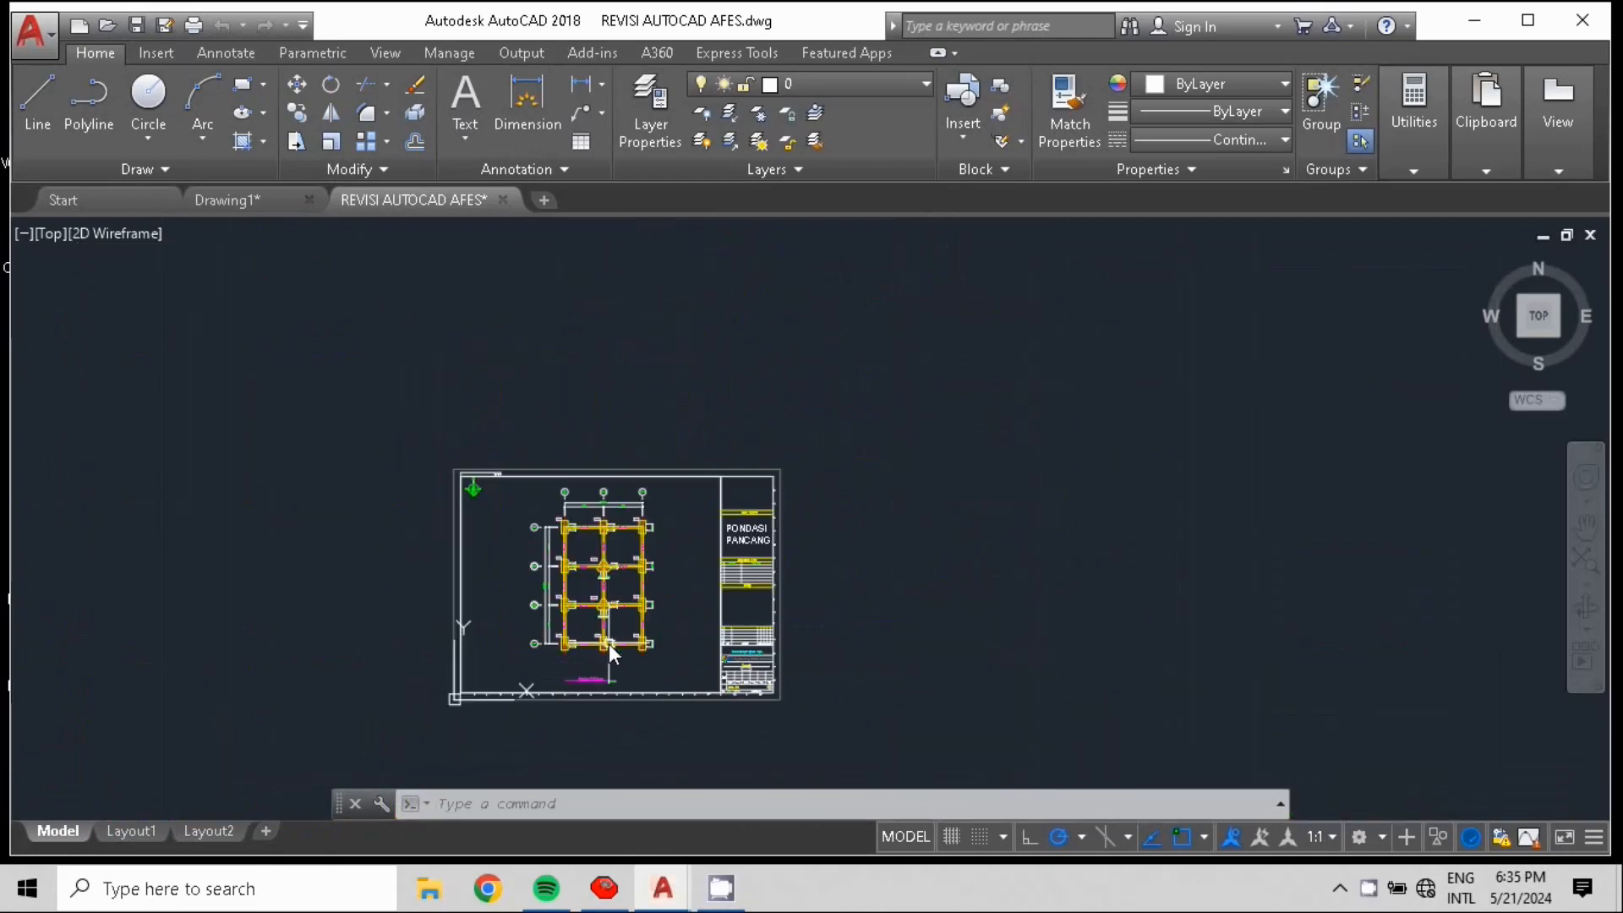
pyautogui.scroll(2, 474, 663)
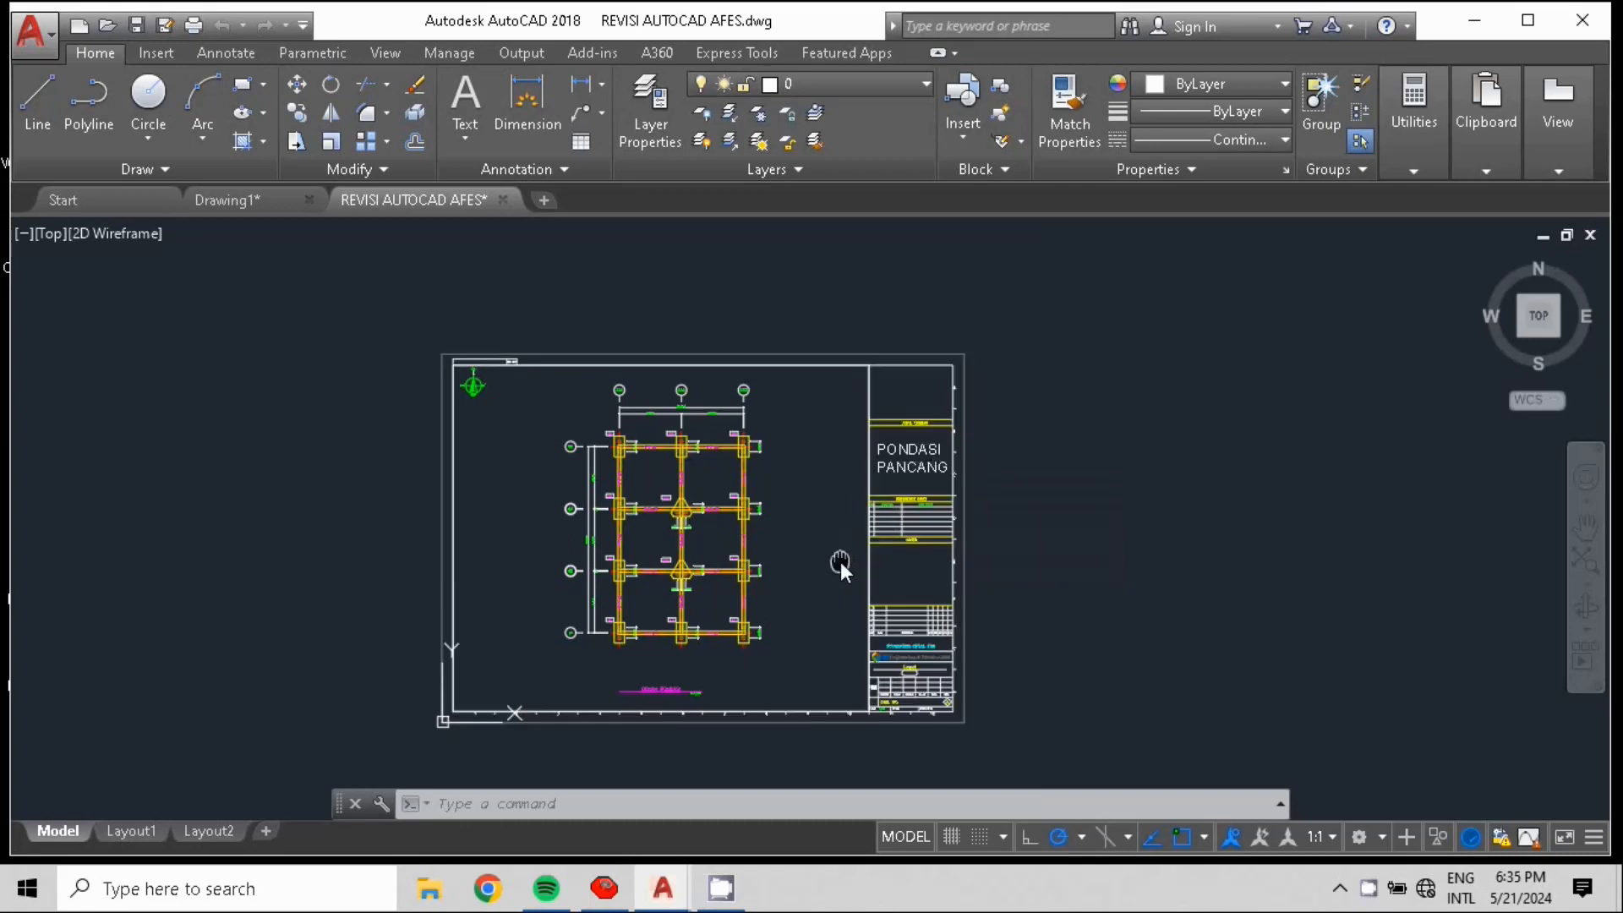
pyautogui.scroll(5, 840, 561)
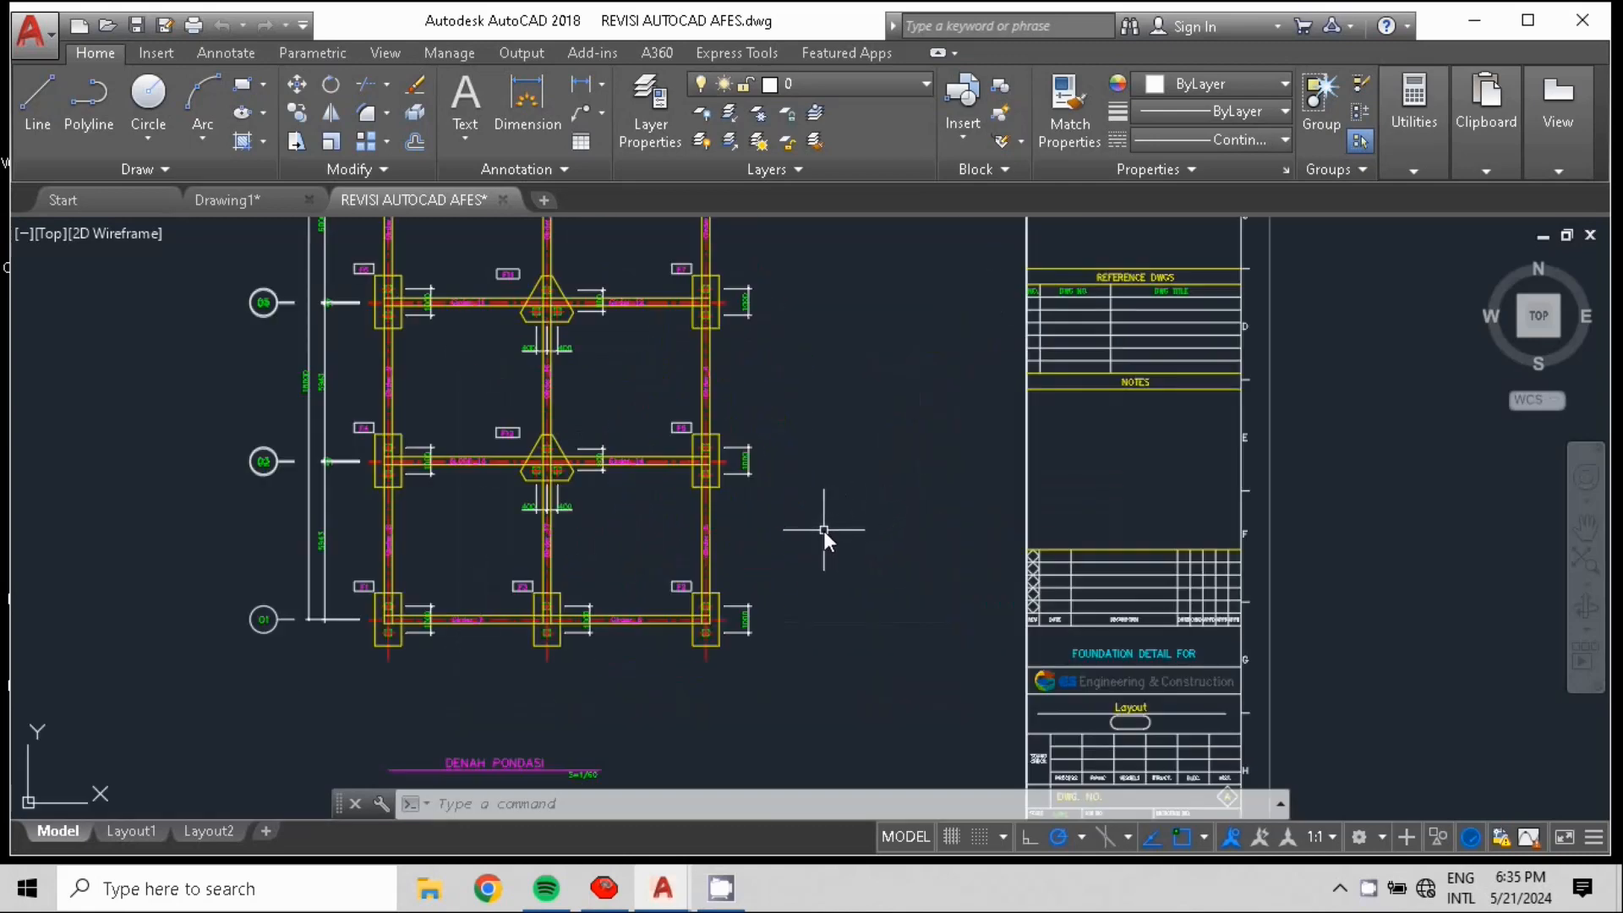
pyautogui.scroll(-3, 864, 555)
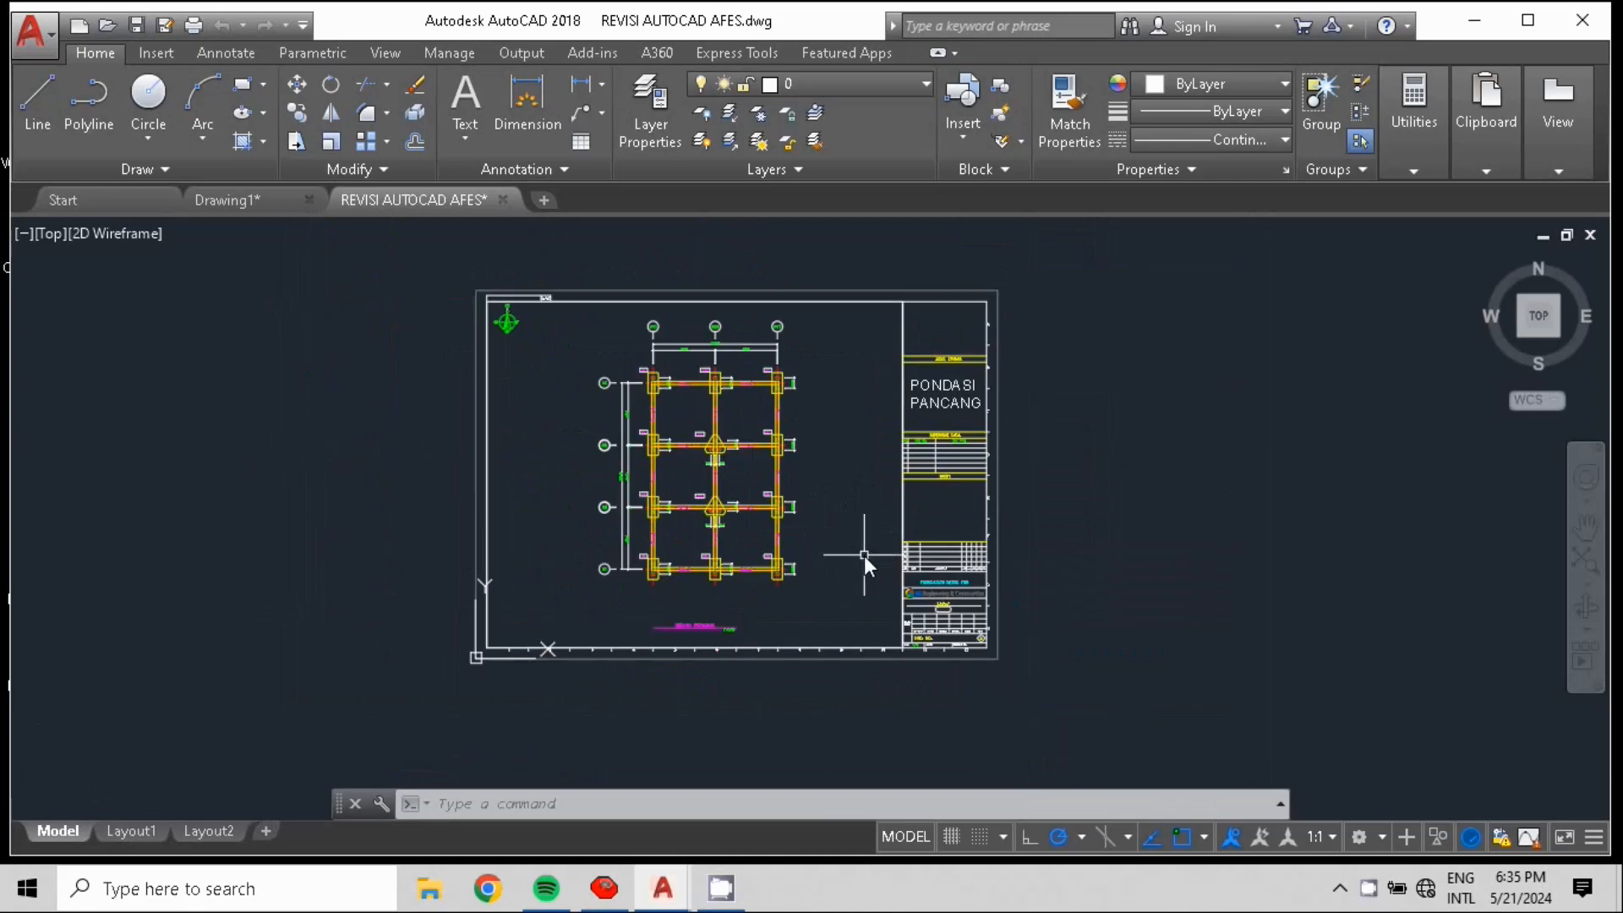
pyautogui.scroll(3, 753, 597)
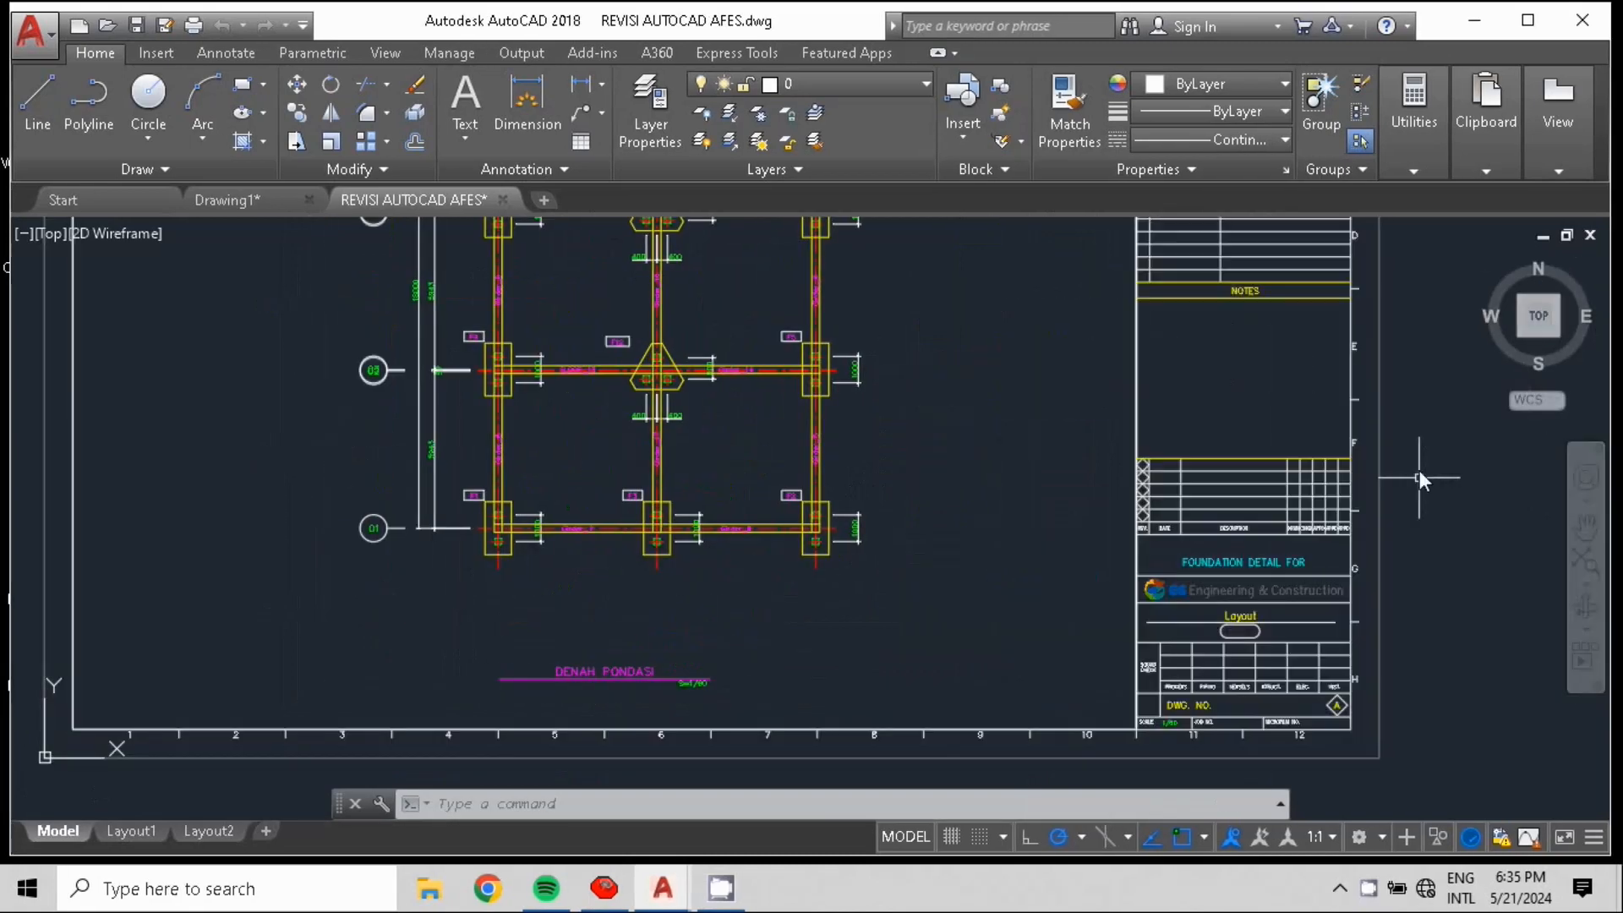
pyautogui.moveTo(1439, 472); pyautogui.dragTo(1281, 604, button='middle')
pyautogui.scroll(3, 749, 561)
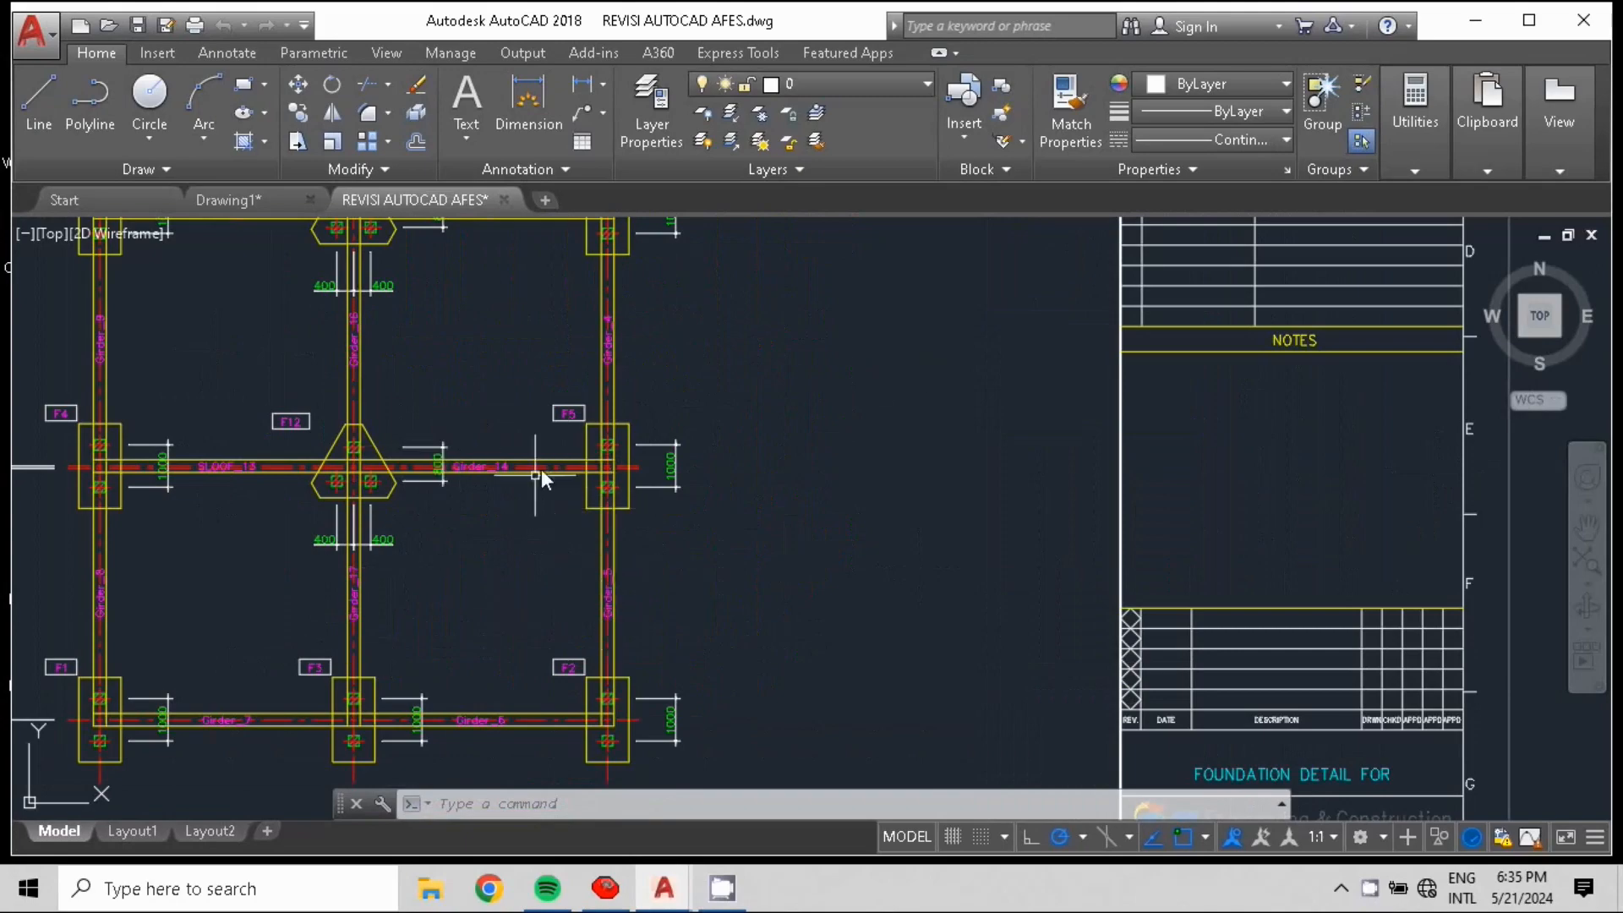
pyautogui.scroll(-4, 1054, 449)
pyautogui.moveTo(1177, 550); pyautogui.dragTo(919, 633, button='middle')
pyautogui.scroll(-4, 1201, 472)
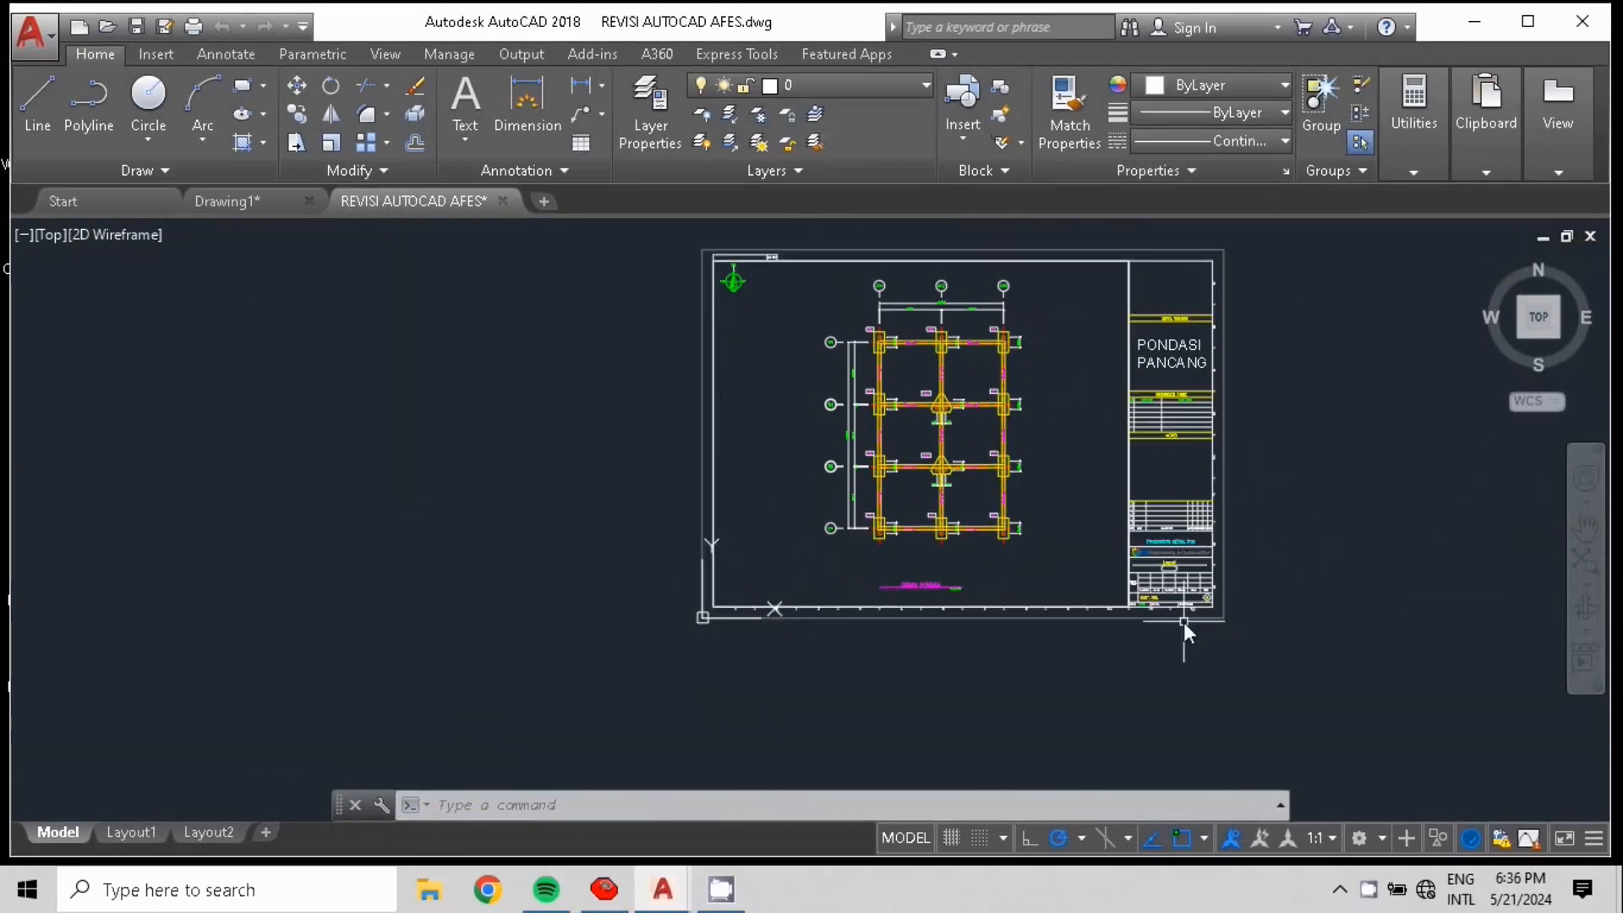
pyautogui.moveTo(1229, 439); pyautogui.dragTo(930, 432, button='middle')
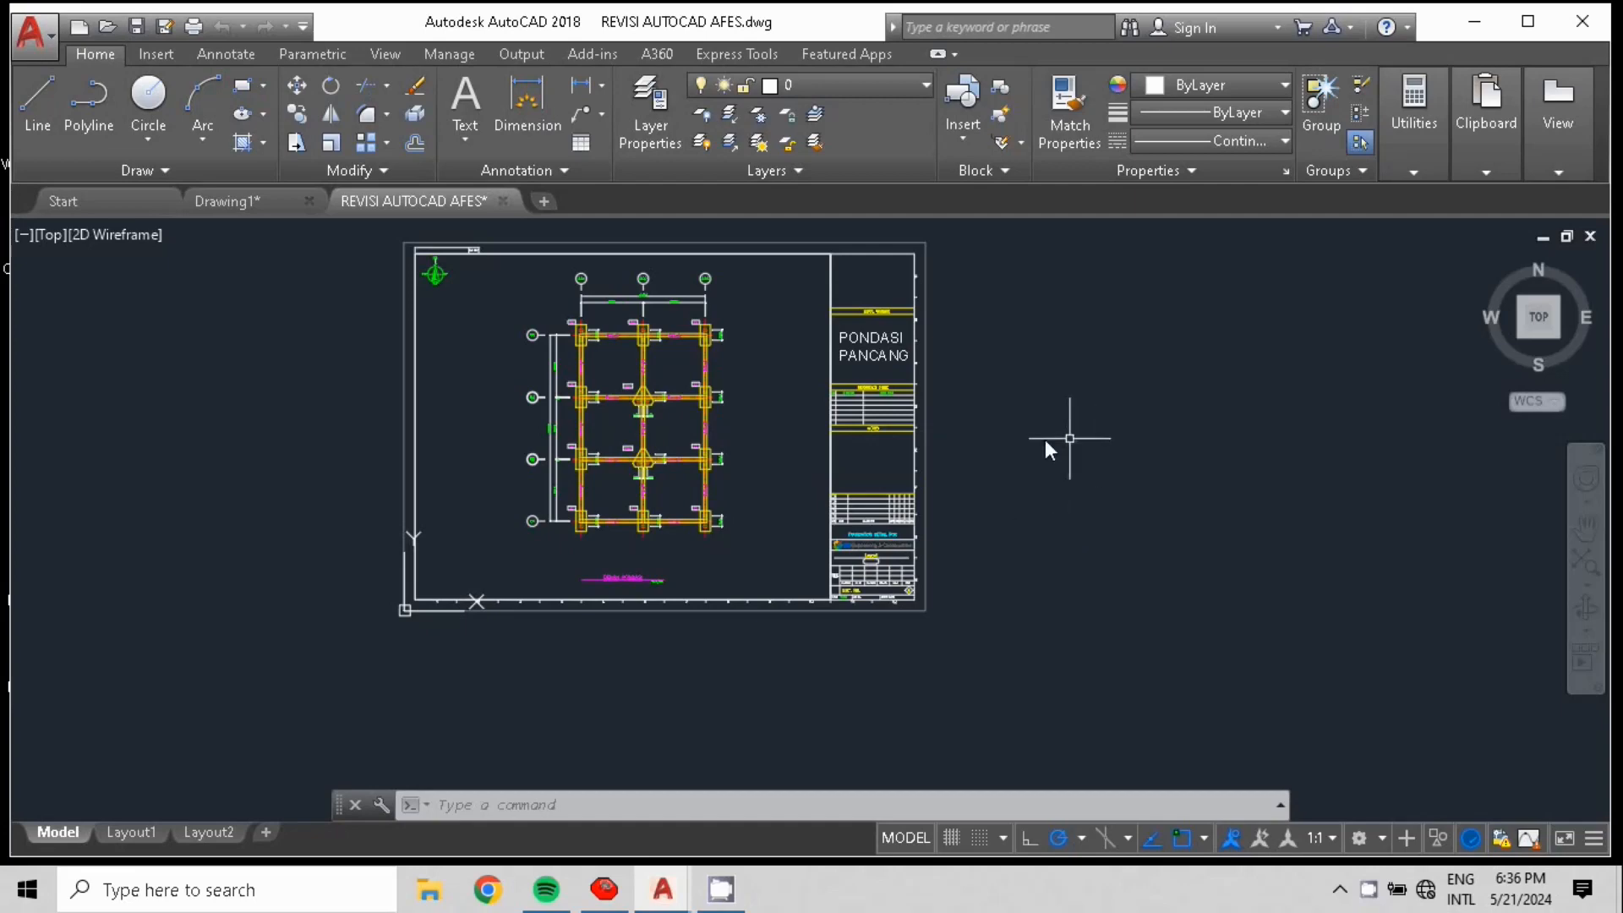
pyautogui.scroll(-2, 1051, 496)
pyautogui.moveTo(1051, 496); pyautogui.dragTo(1032, 502, button='middle')
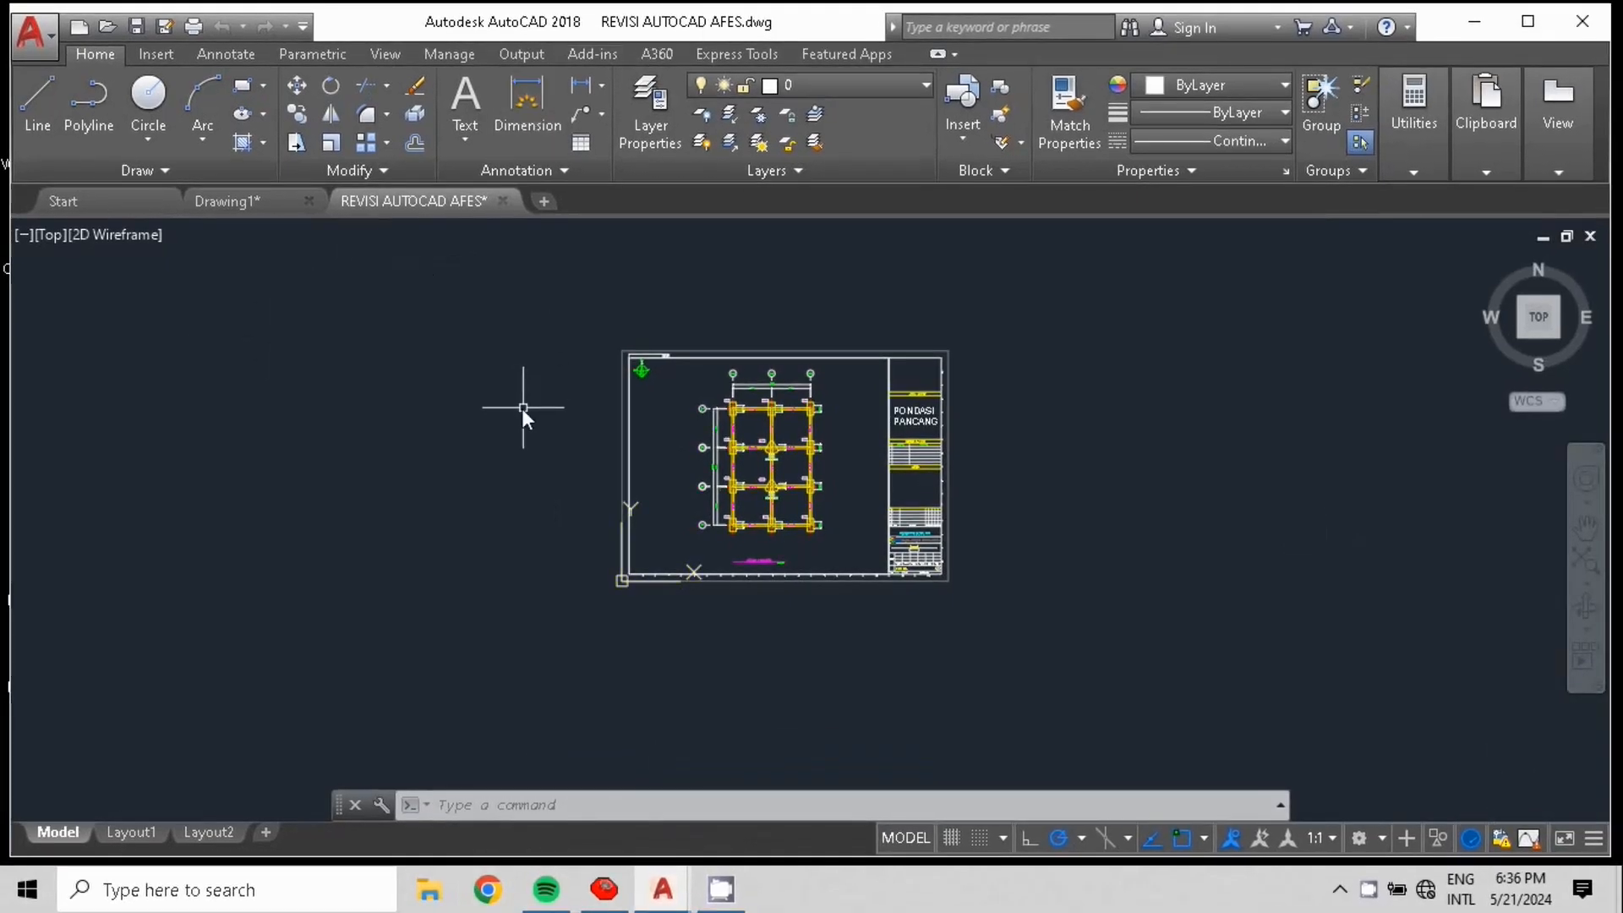
pyautogui.scroll(4, 757, 464)
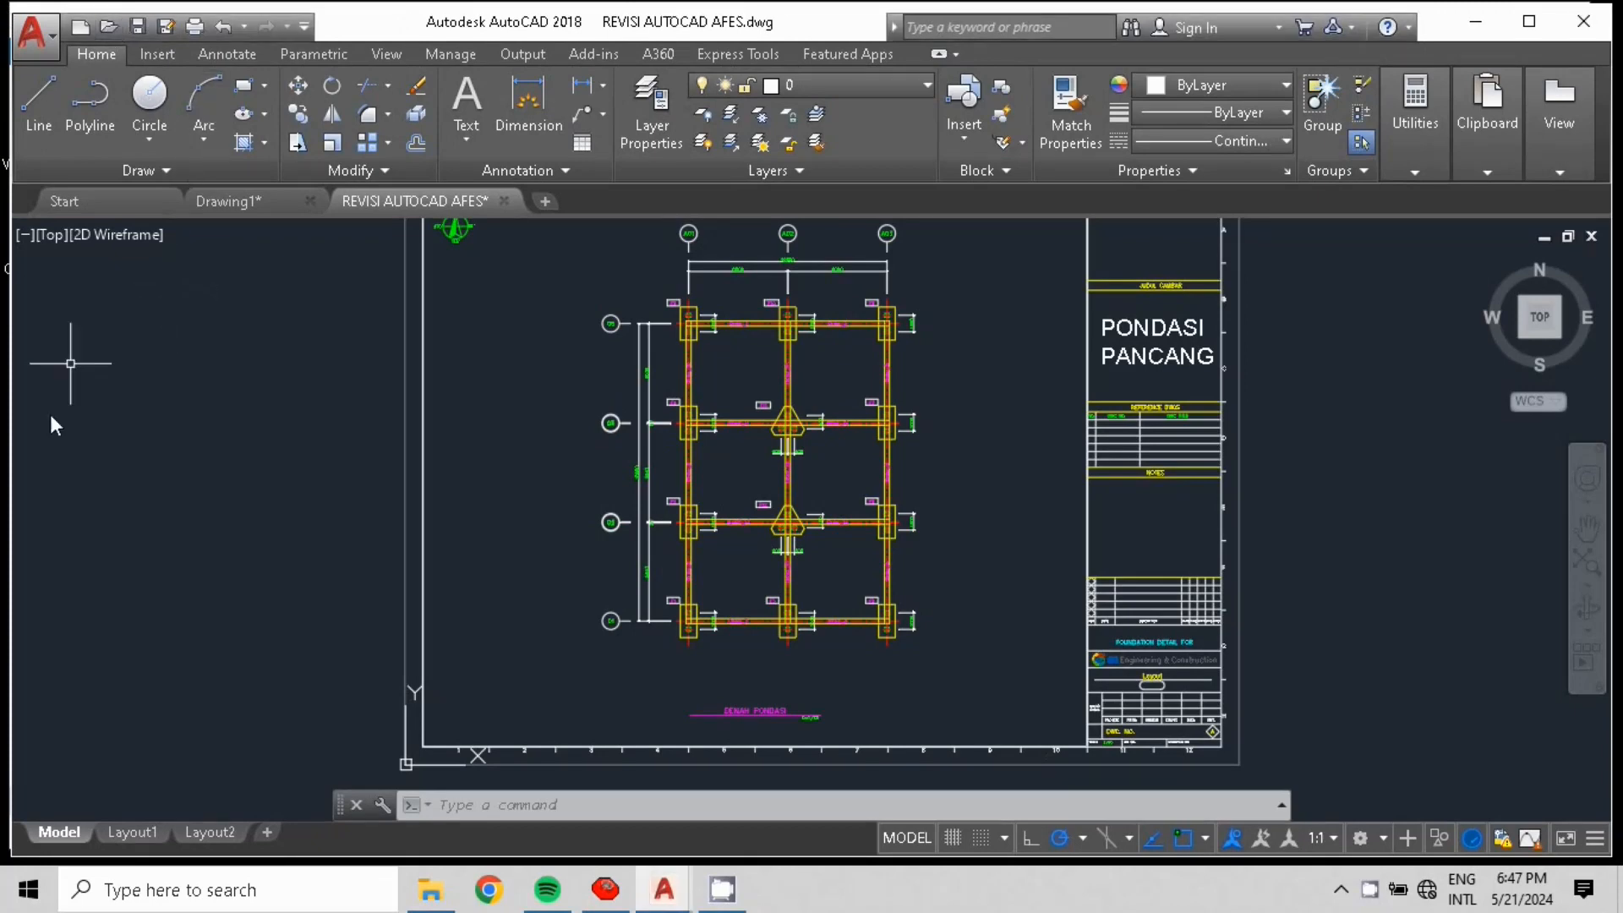
# - Start opening another drawing and browse to the Program Files (x86) folder on drive C
pyautogui.click(110, 30)
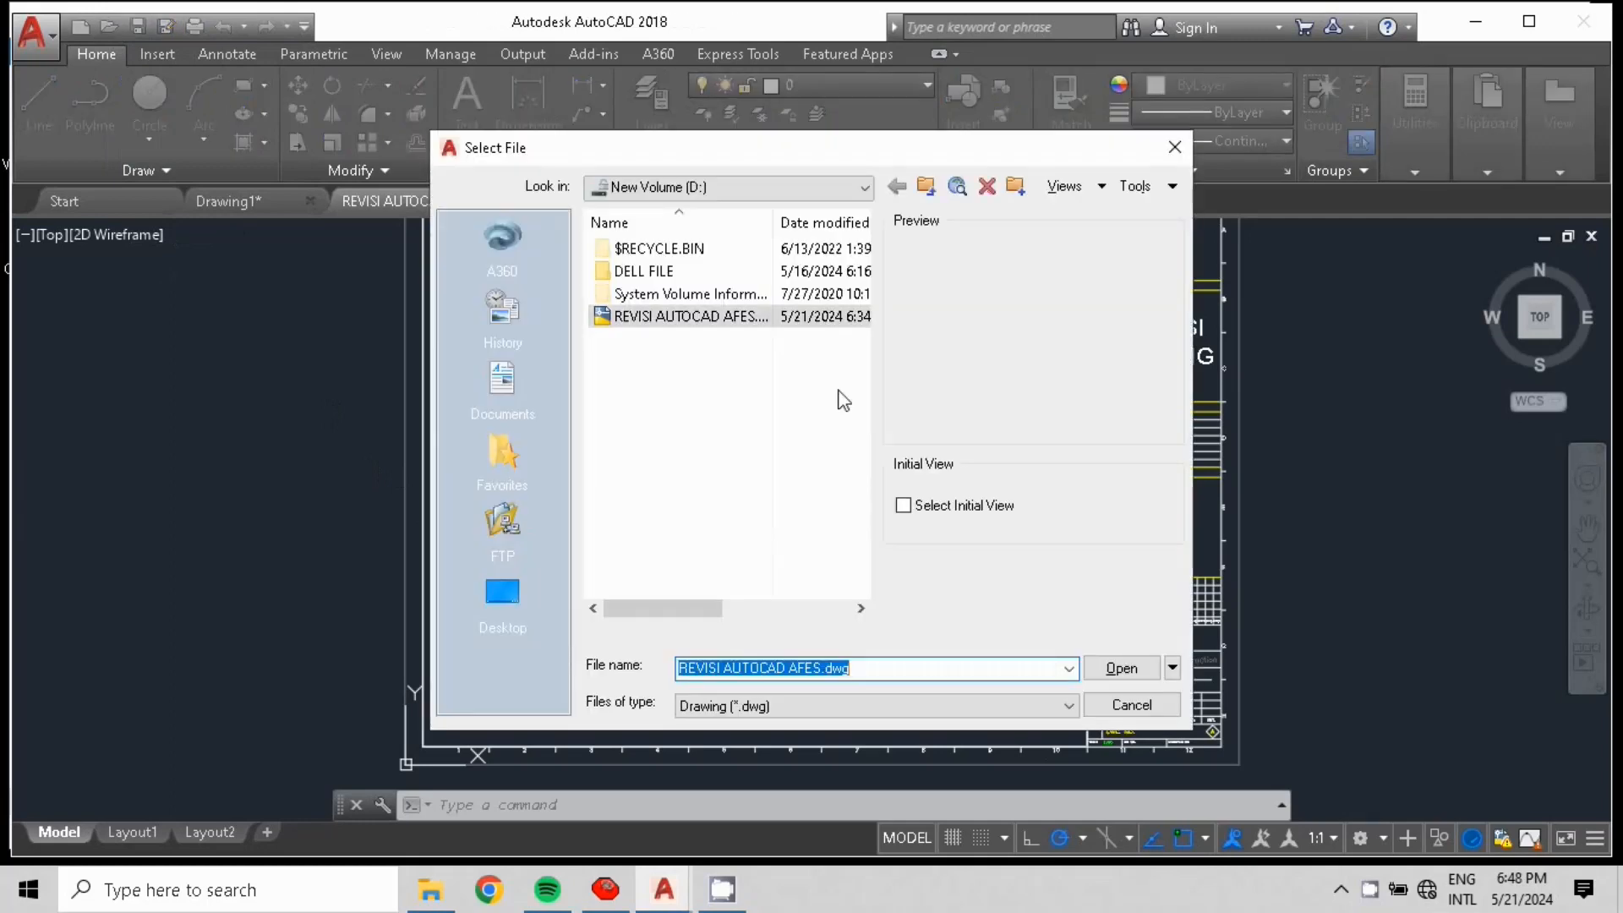
pyautogui.click(640, 314)
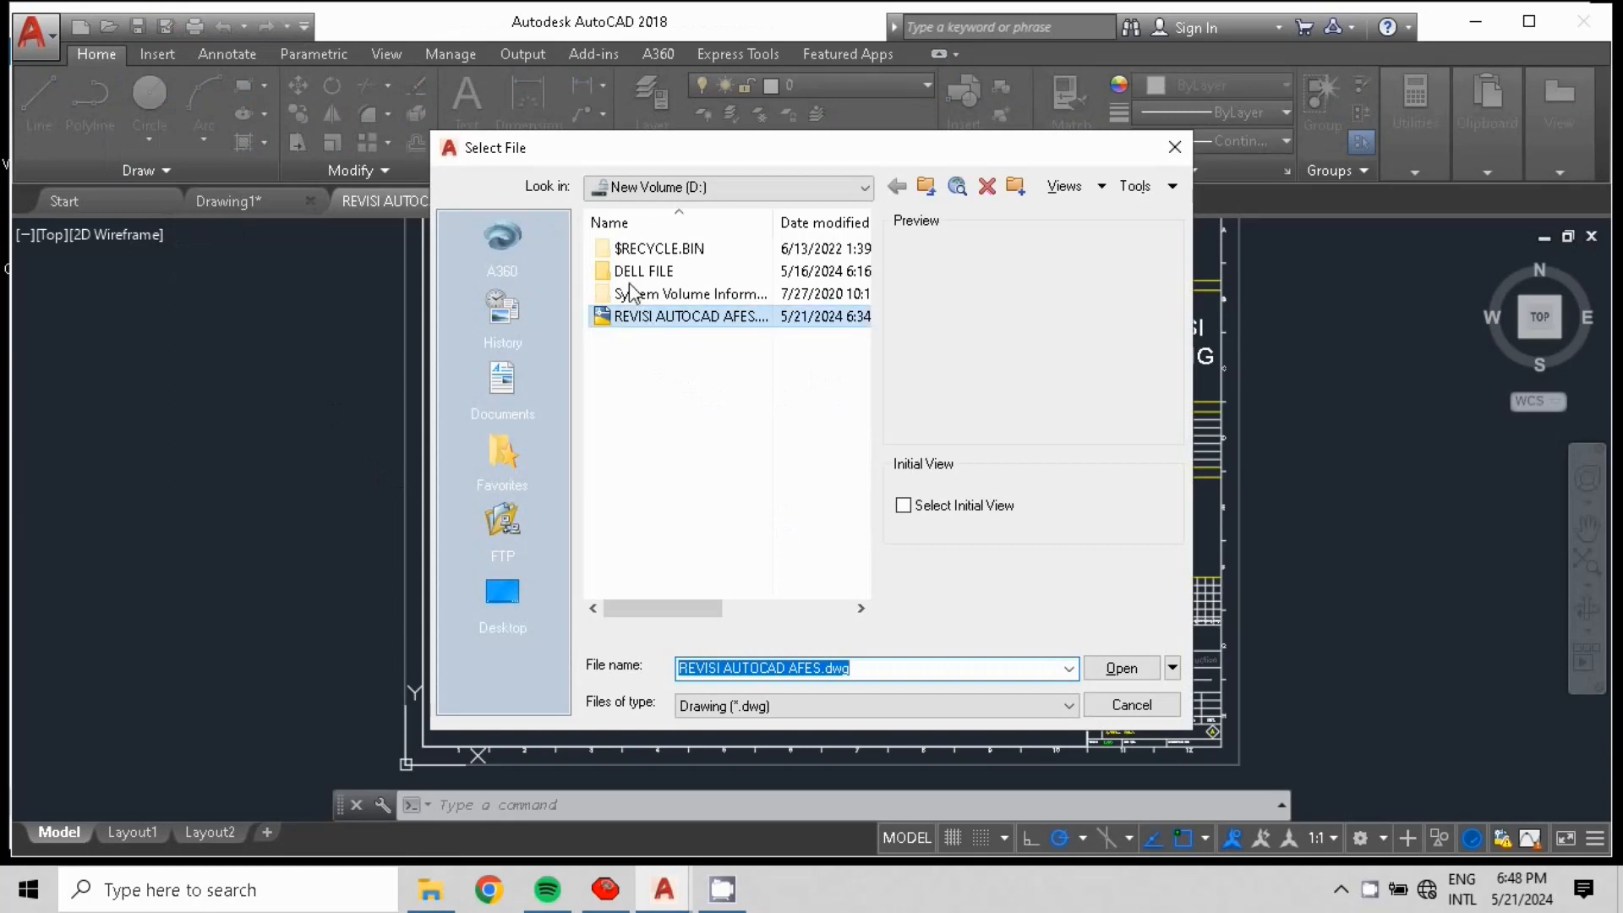
pyautogui.click(863, 188)
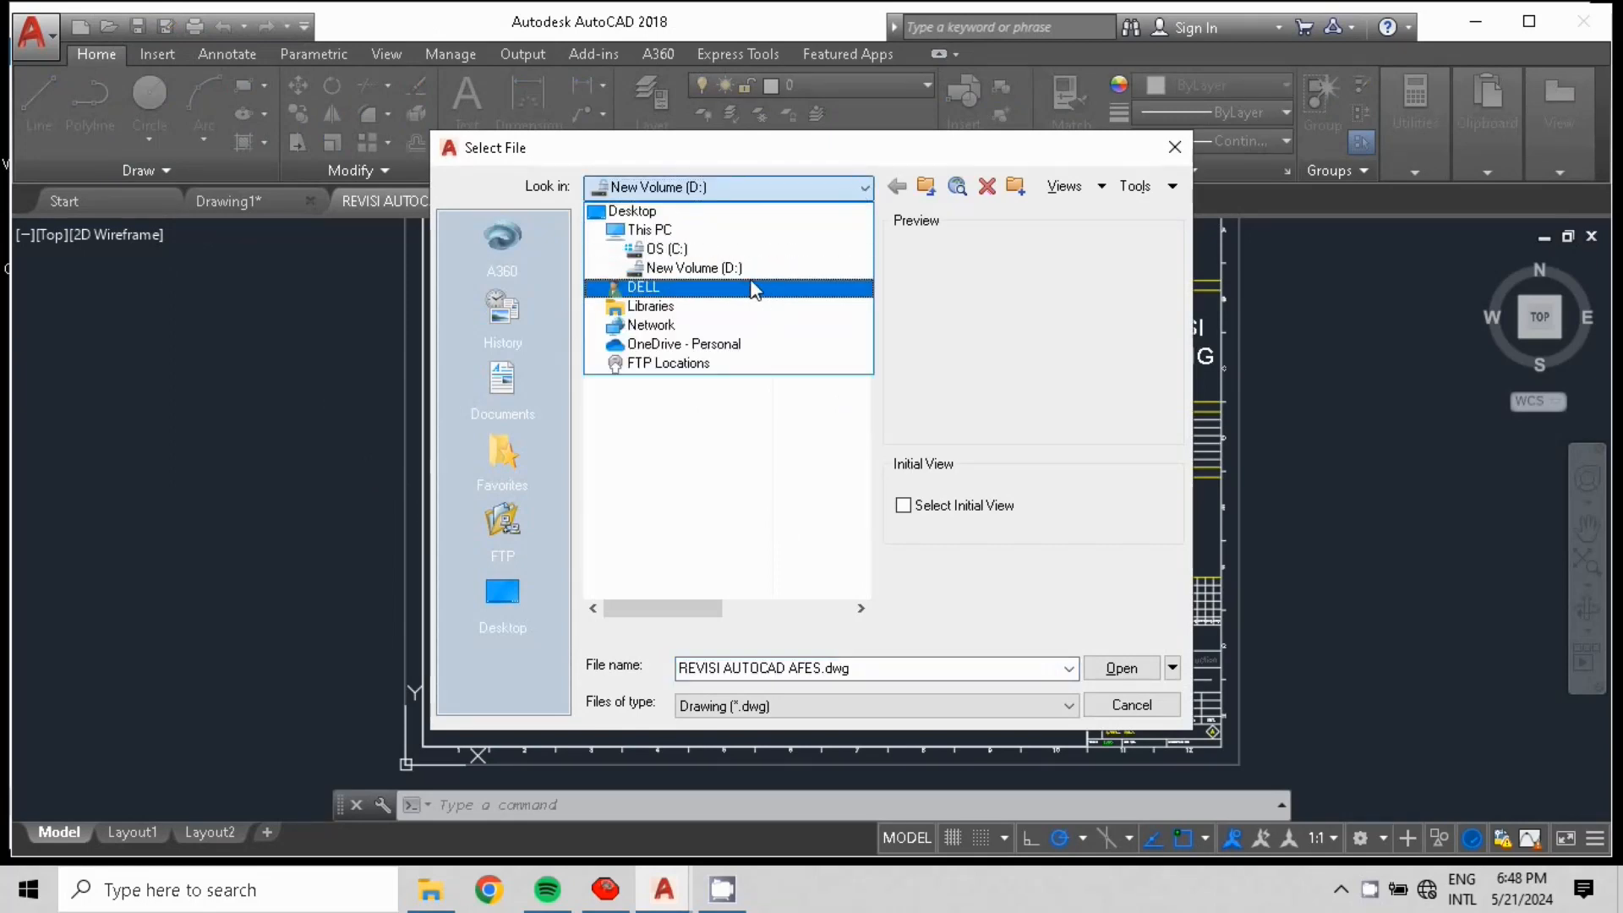
pyautogui.click(715, 250)
pyautogui.scroll(-5, 661, 497)
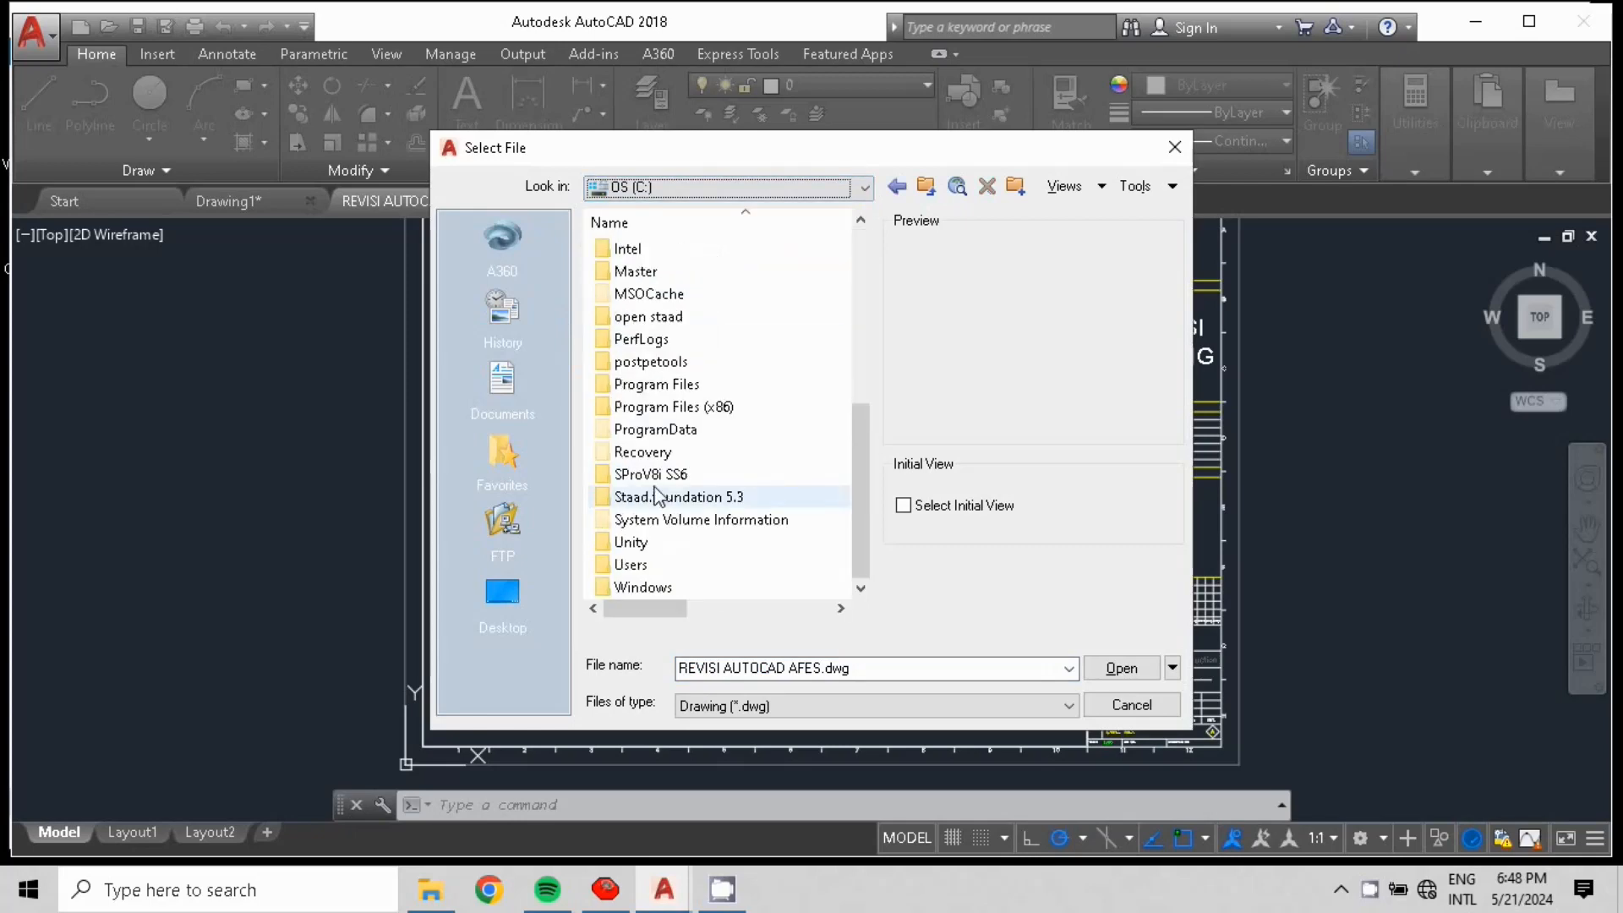
pyautogui.click(689, 410)
pyautogui.doubleClick(688, 410)
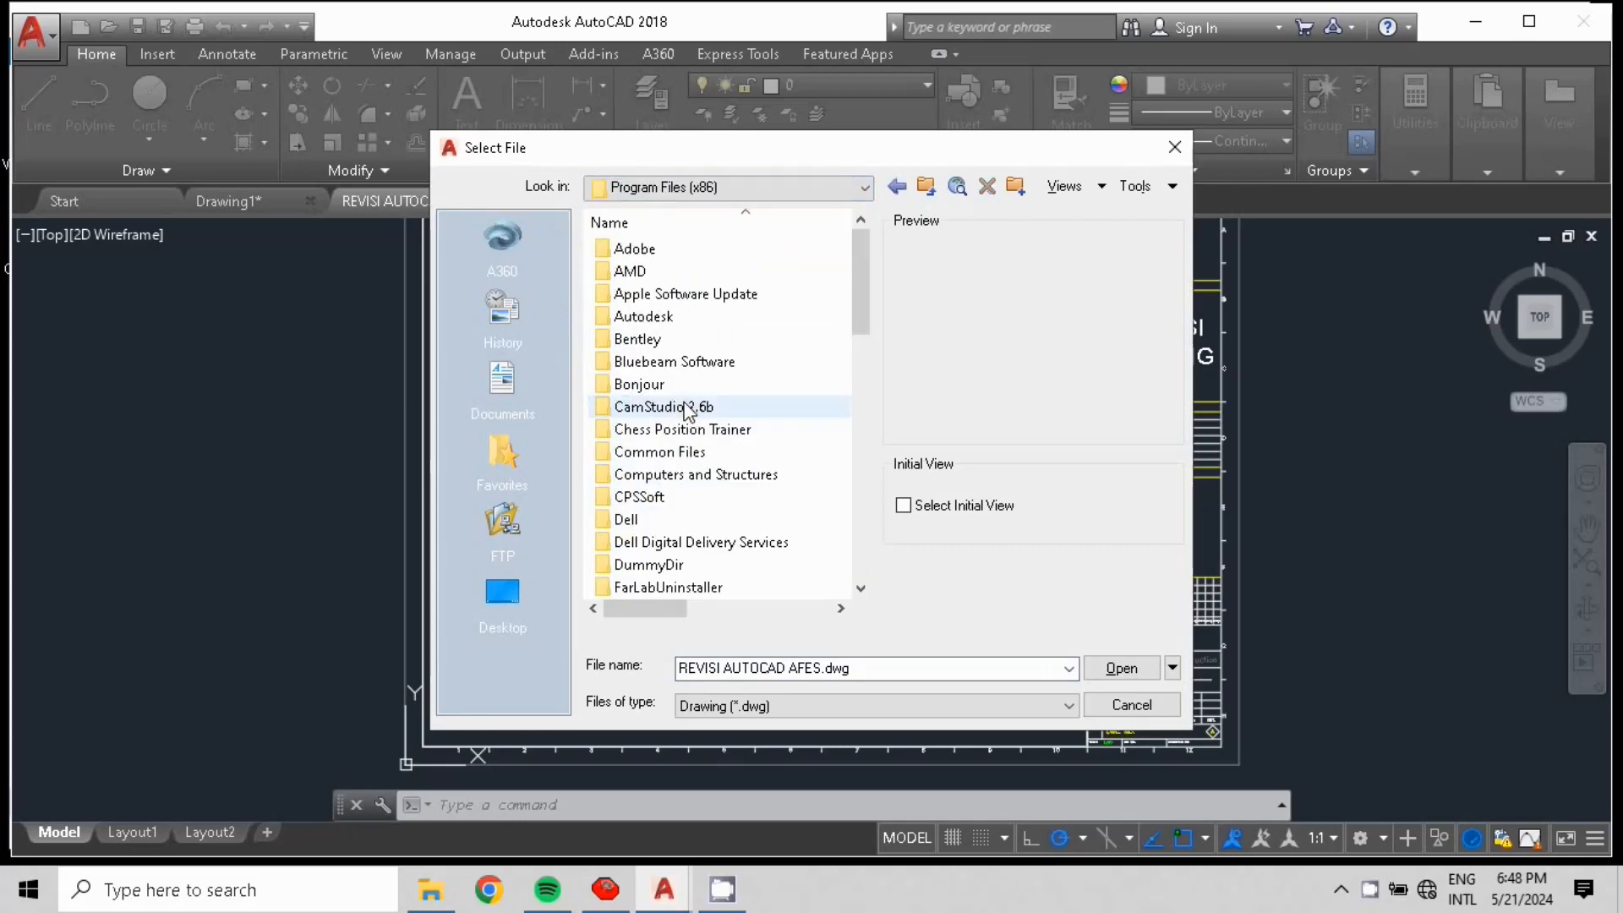
# - Browse into GS_AFES, AFES 3.0, DxfData and the project folder 11 for the exported foundation drawings
pyautogui.scroll(-8, 674, 533)
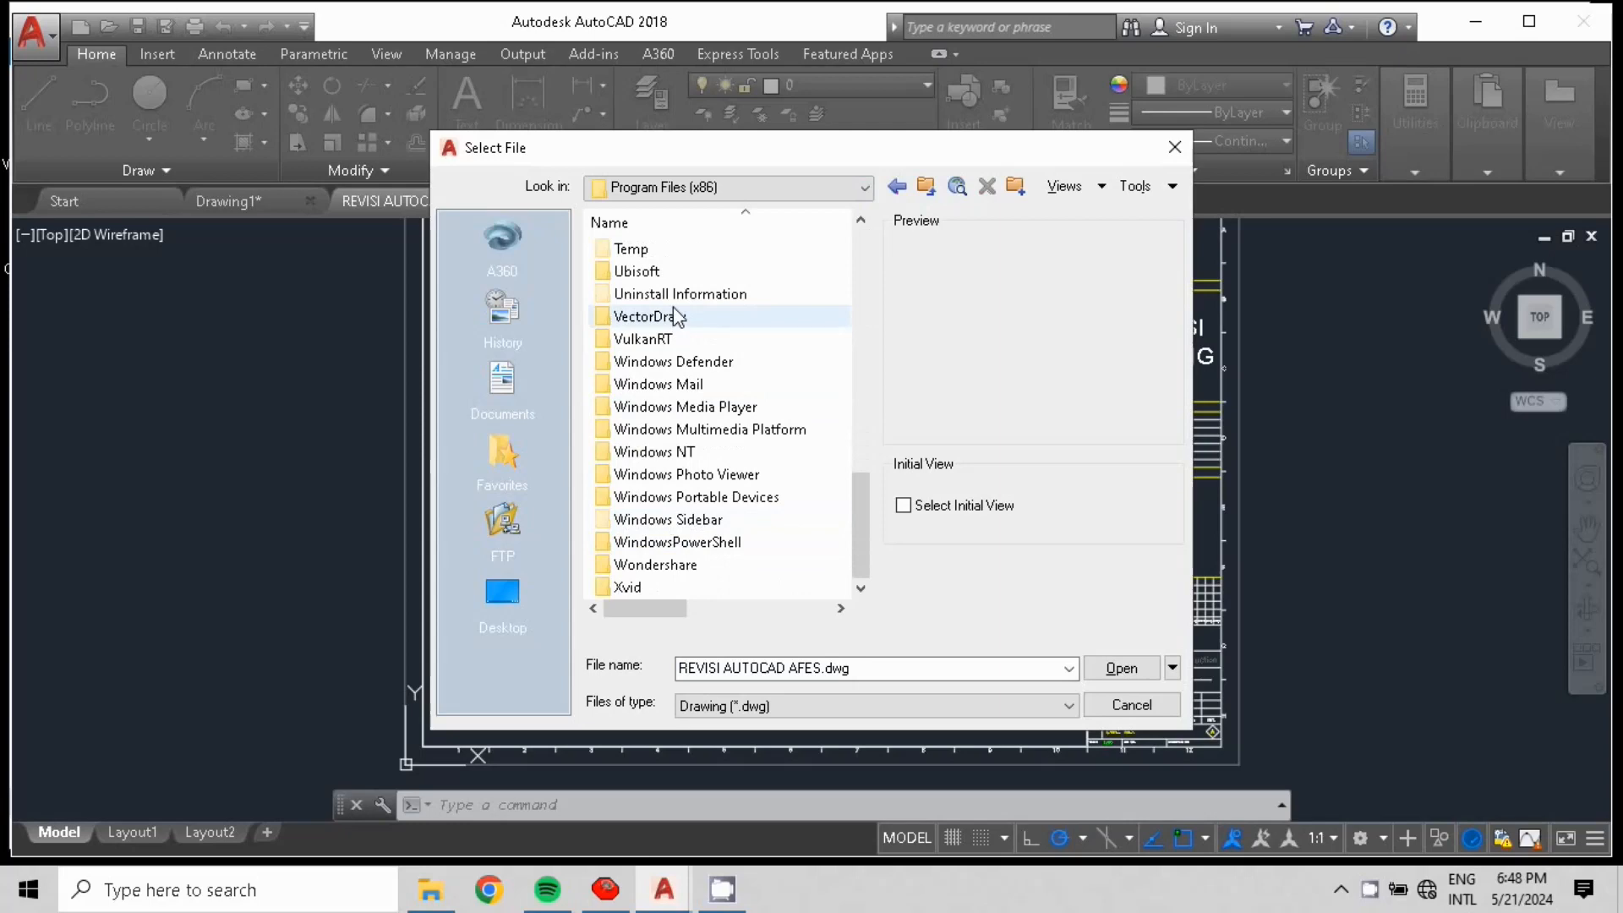
pyautogui.scroll(8, 668, 347)
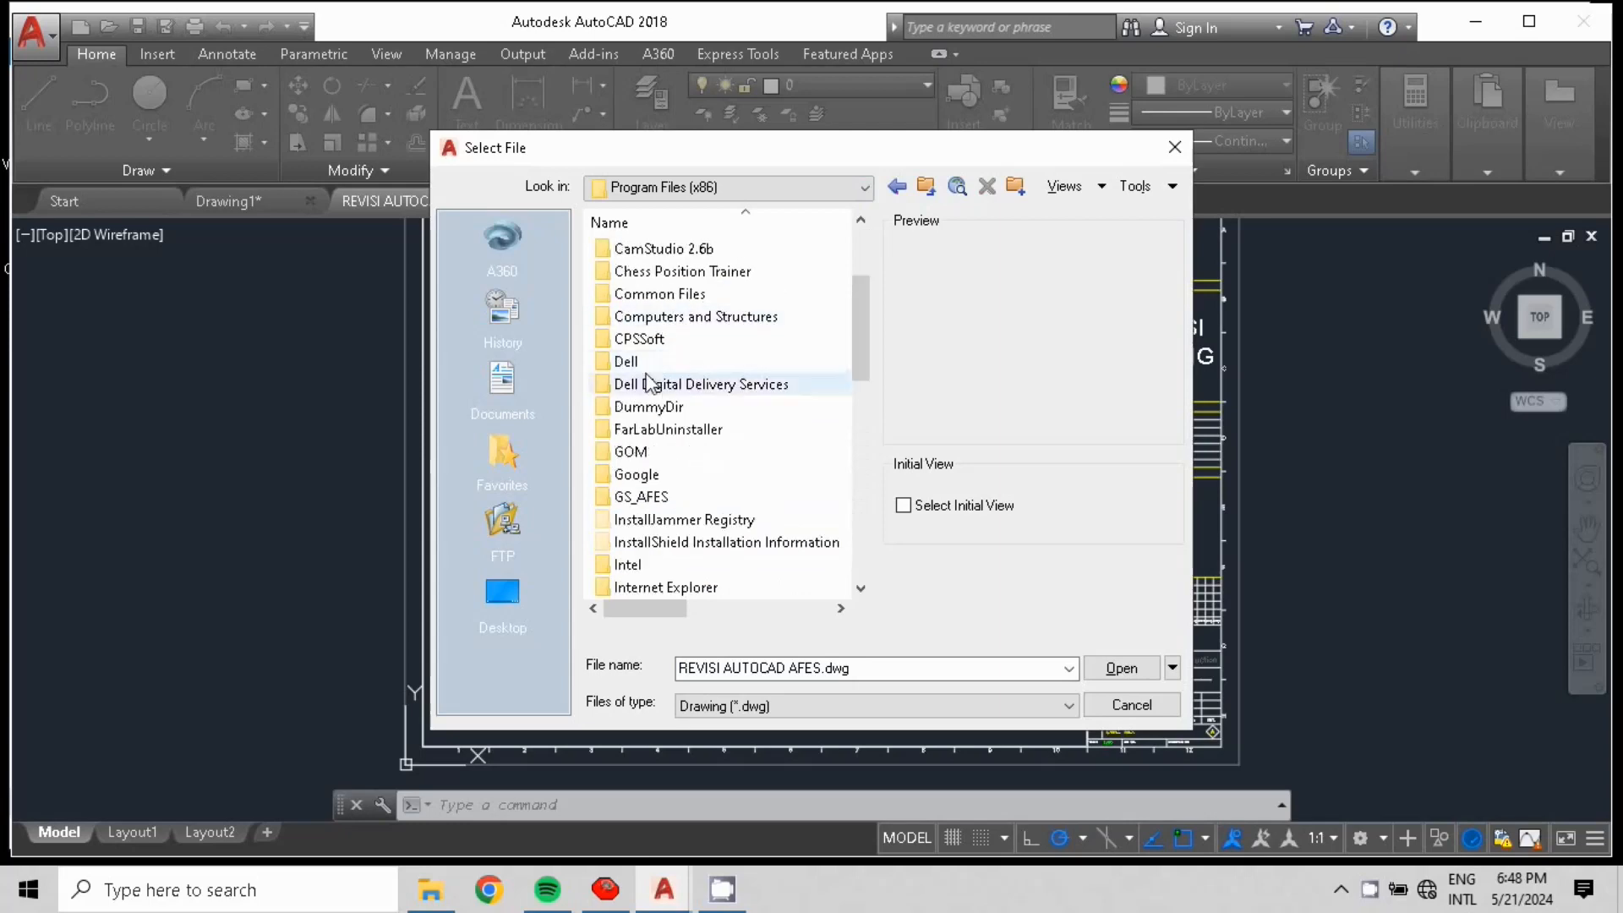
pyautogui.doubleClick(681, 497)
pyautogui.doubleClick(640, 249)
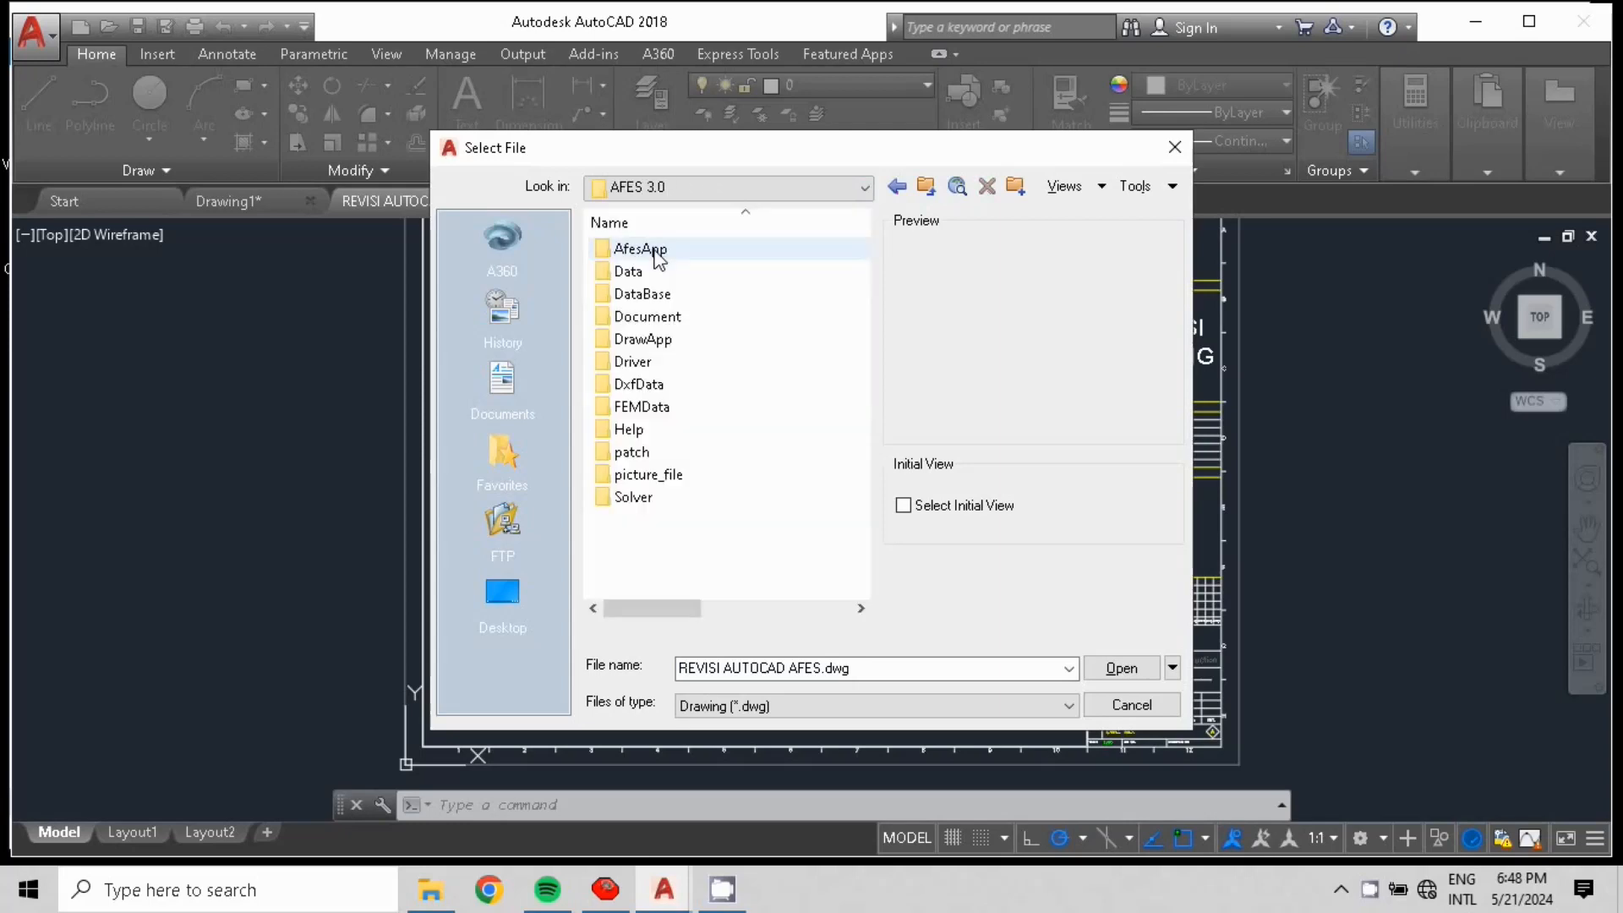
pyautogui.doubleClick(647, 377)
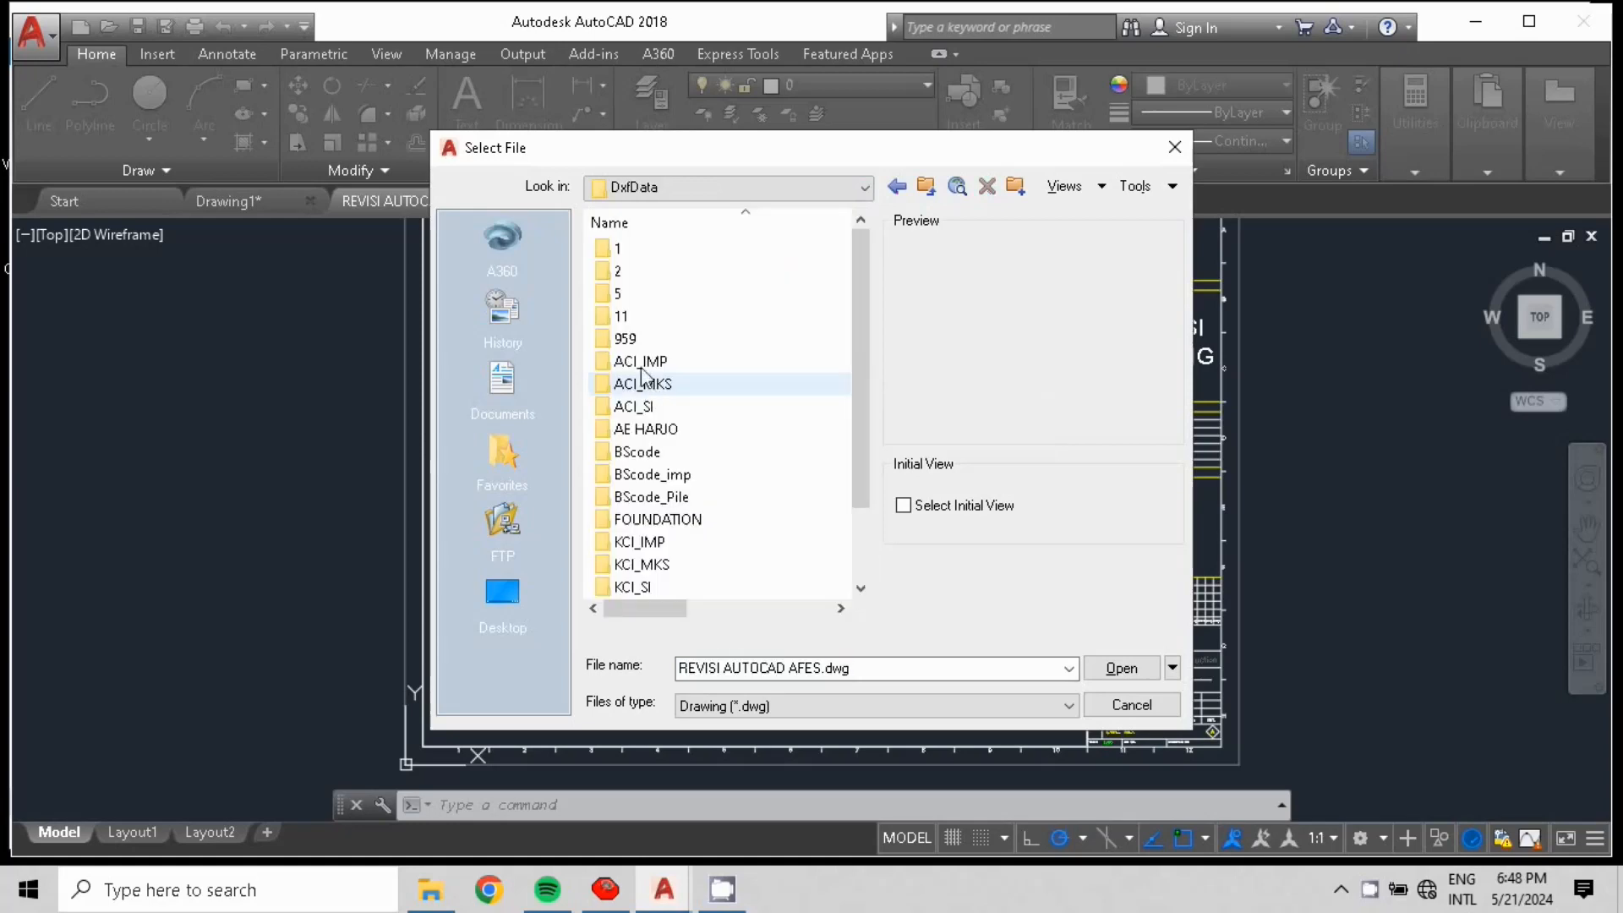
pyautogui.doubleClick(630, 321)
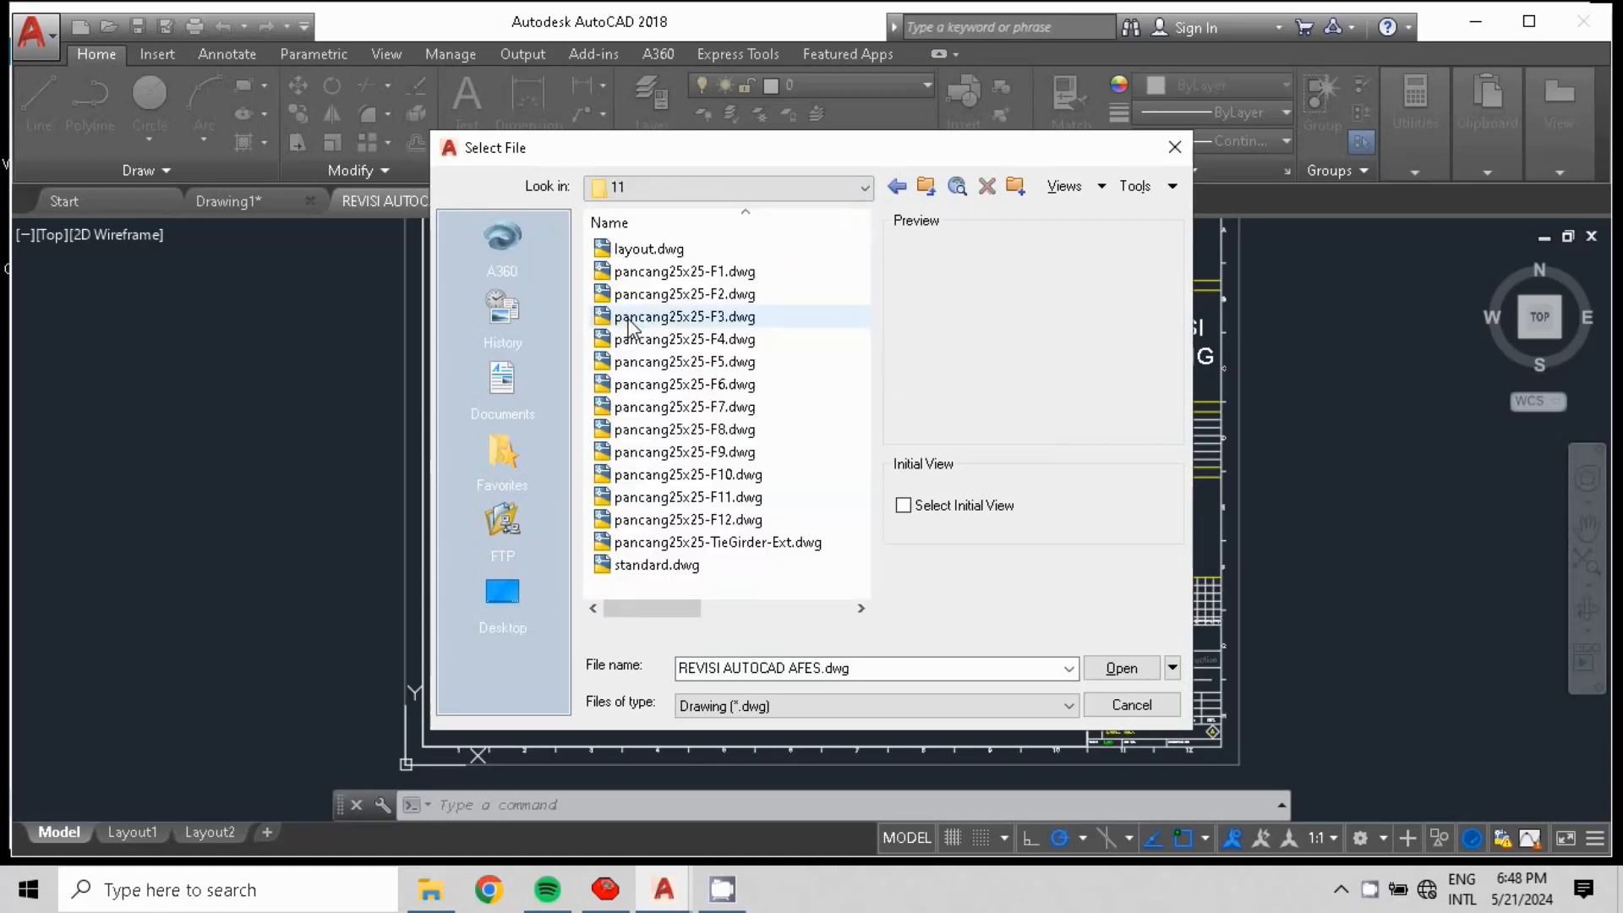
# - Open pancang25x25-F1.dwg as read-only, continuing despite its non-Autodesk origin
pyautogui.doubleClick(664, 271)
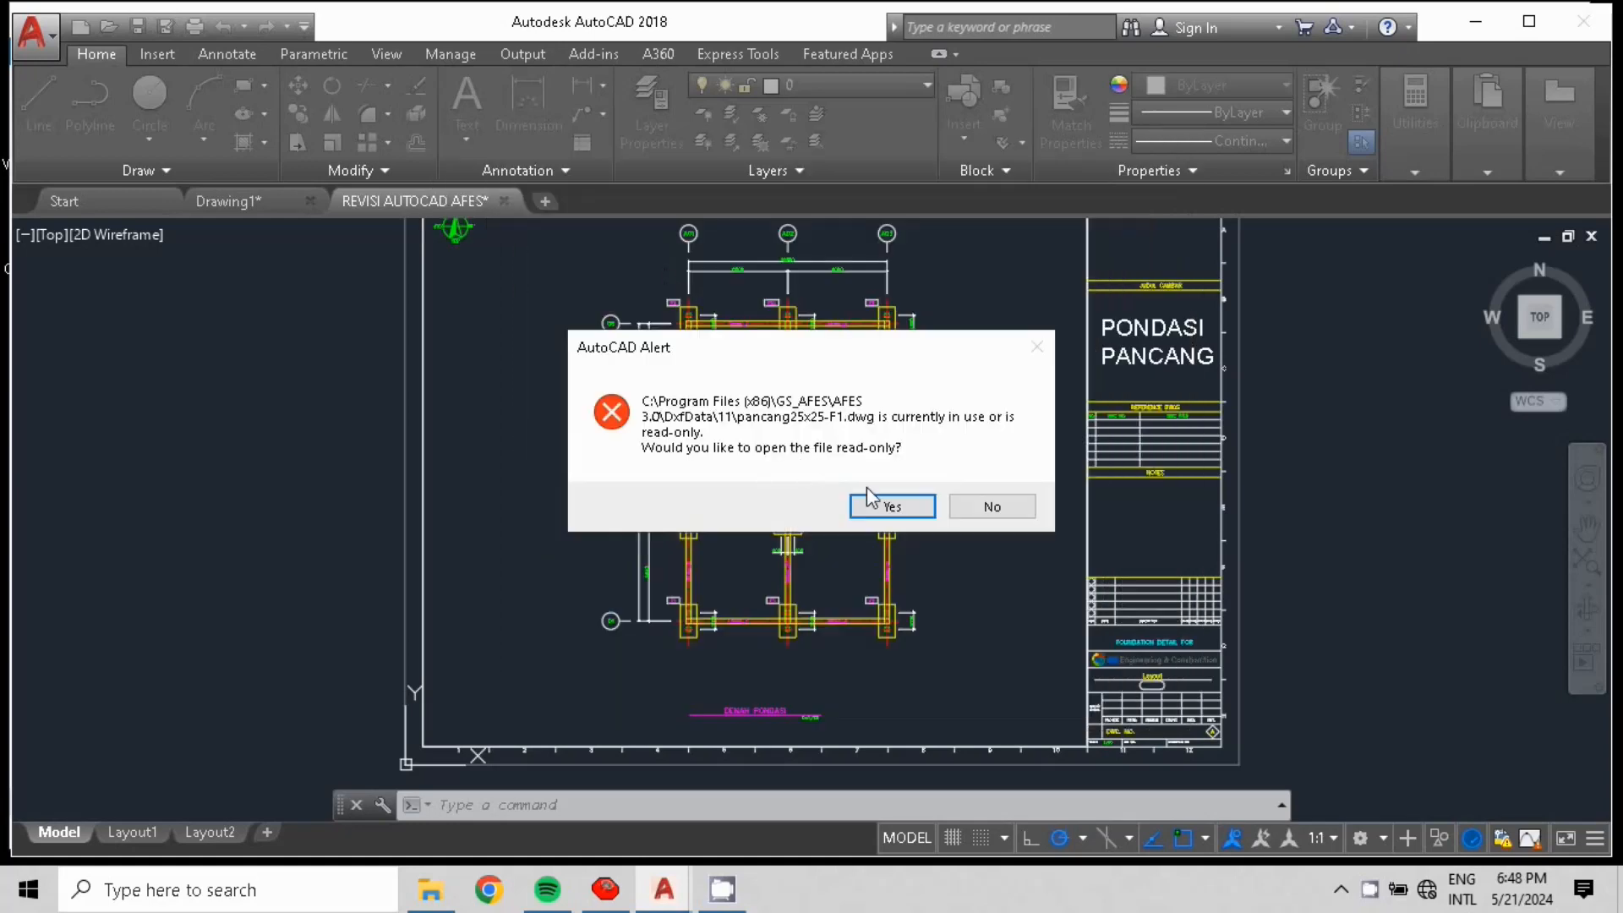
pyautogui.click(895, 509)
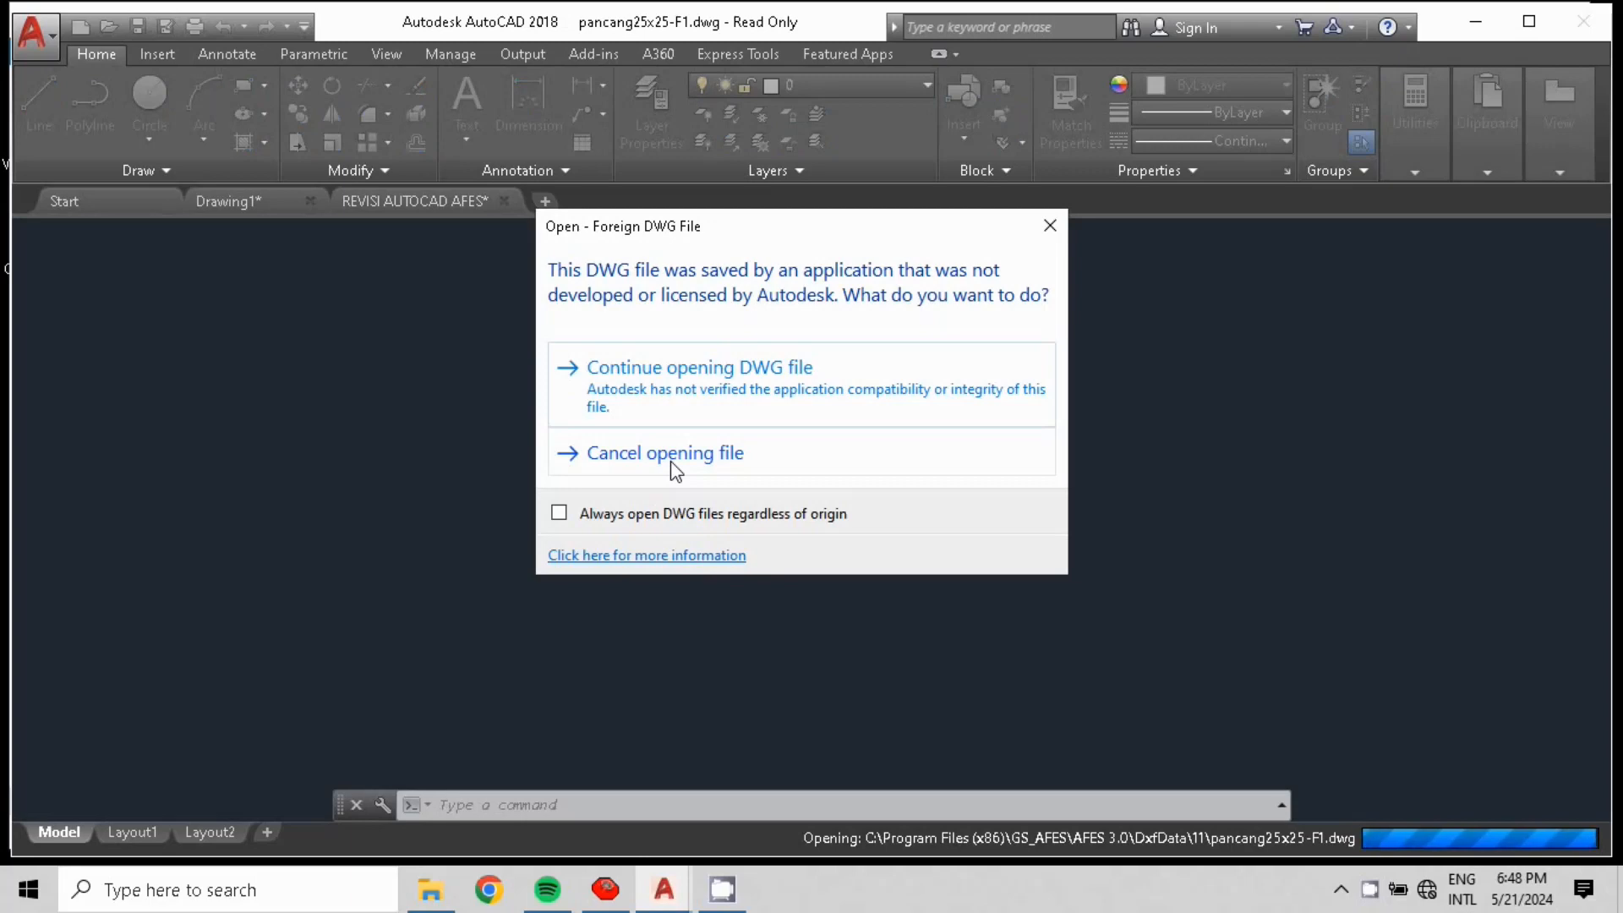
pyautogui.click(670, 385)
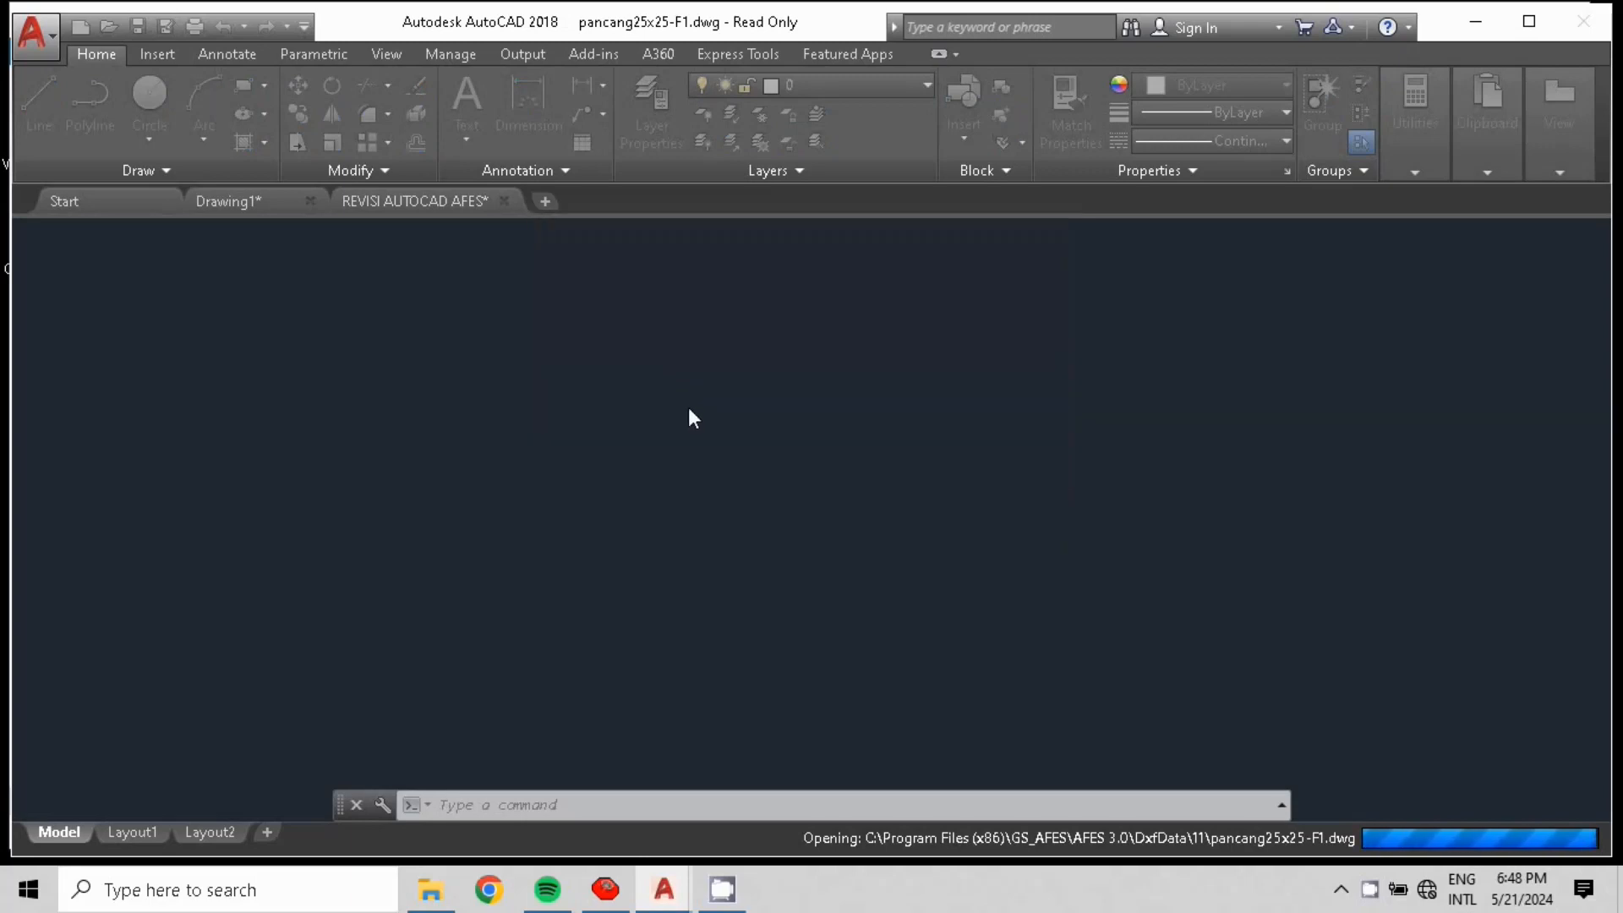
# - Examine the plan, pile arrangement, Section A and pier detail of the F1 foundation drawing
pyautogui.moveTo(332, 443); pyautogui.dragTo(696, 467, button='middle')
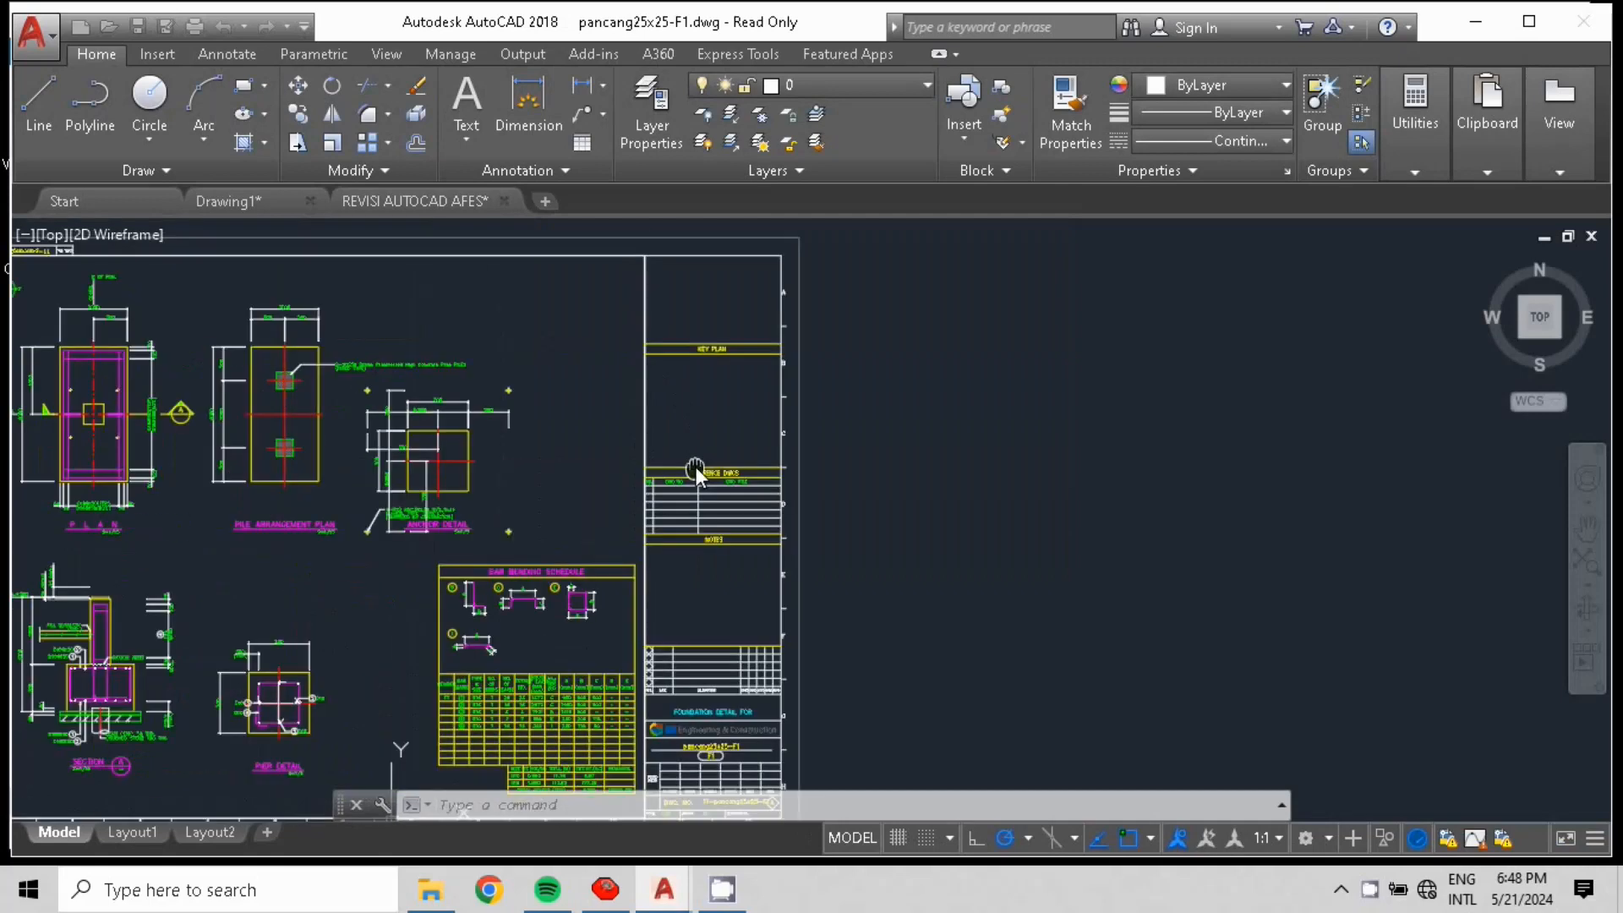
pyautogui.moveTo(353, 491); pyautogui.dragTo(1000, 500, button='middle')
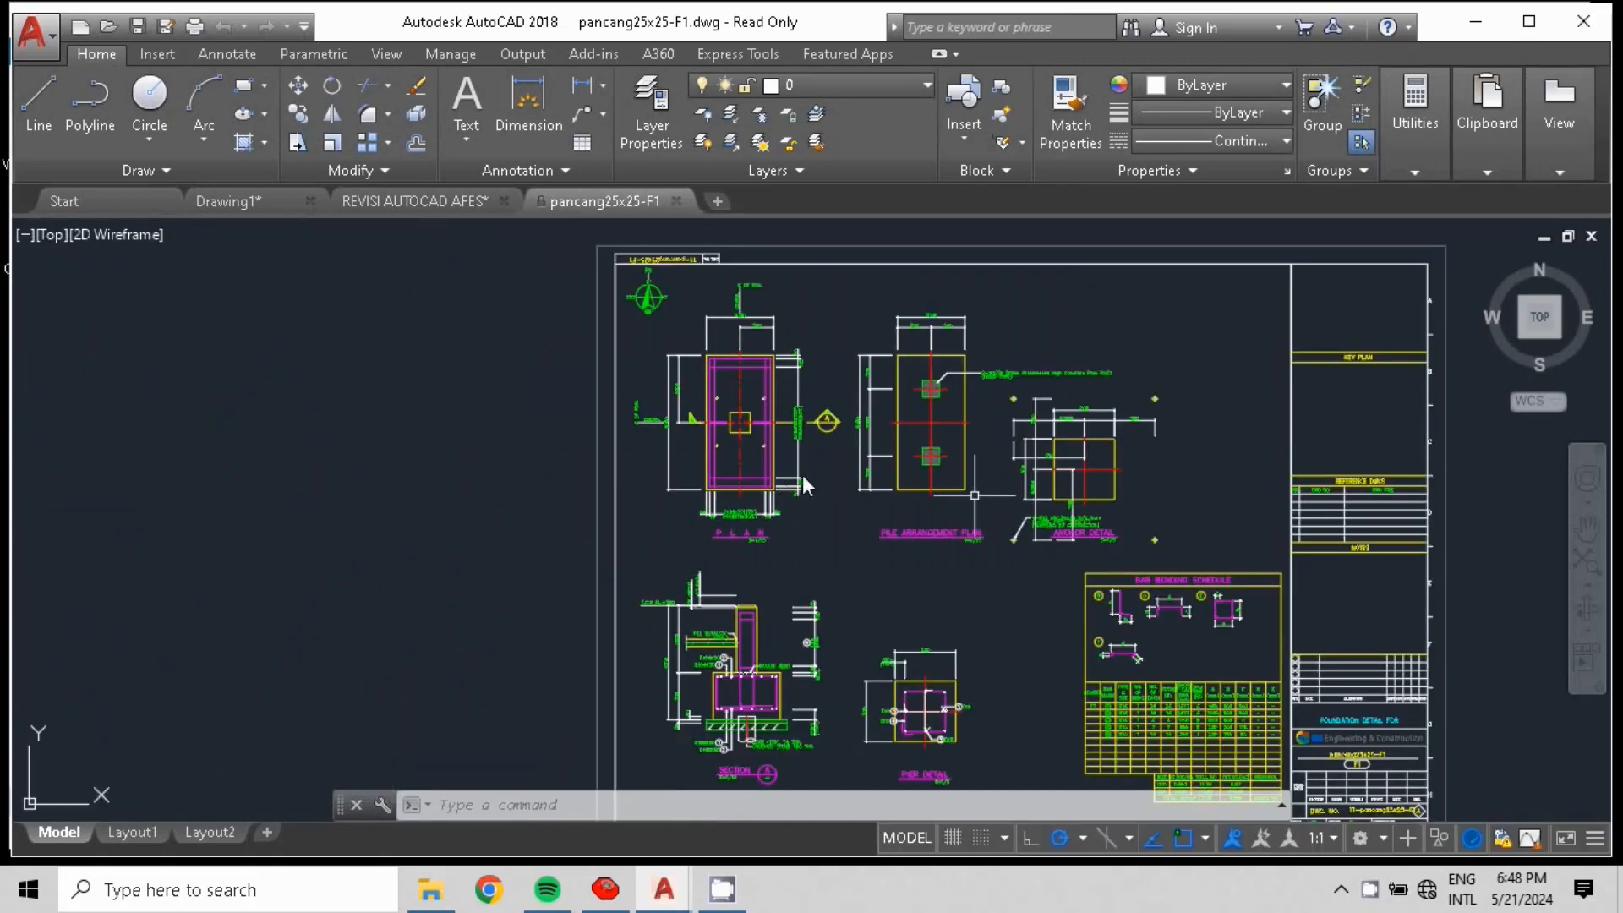
pyautogui.scroll(2, 664, 444)
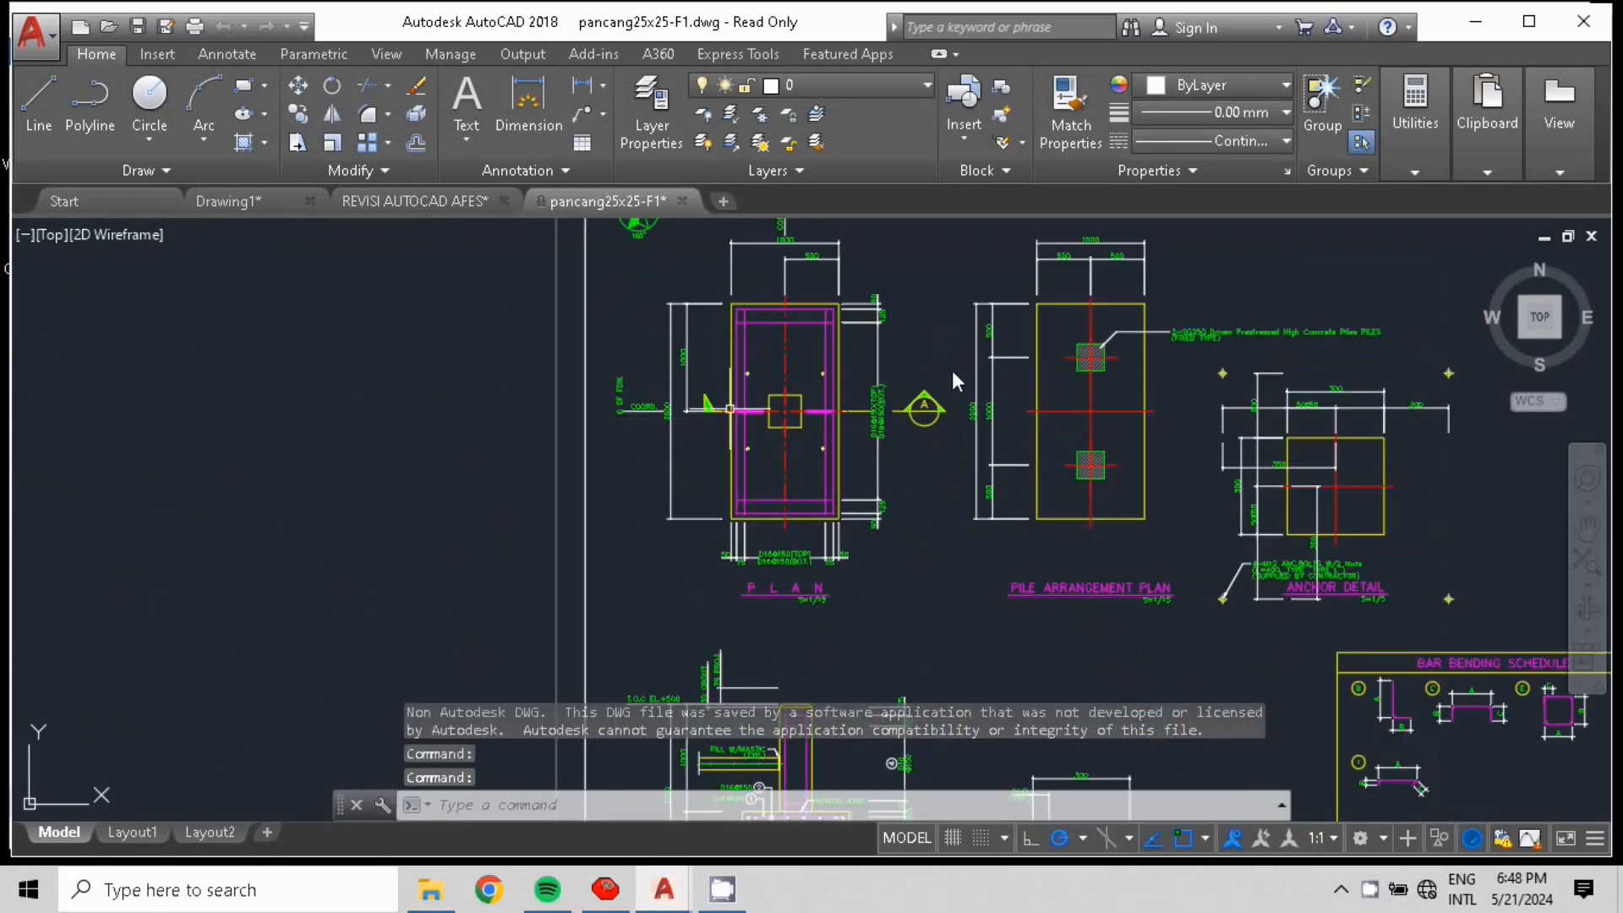
pyautogui.moveTo(908, 643)
pyautogui.mouseDown(button='middle')
pyautogui.moveTo(547, 464)
pyautogui.moveTo(515, 401)
pyautogui.mouseUp(button='middle')
pyautogui.moveTo(885, 673); pyautogui.dragTo(1058, 451, button='middle')
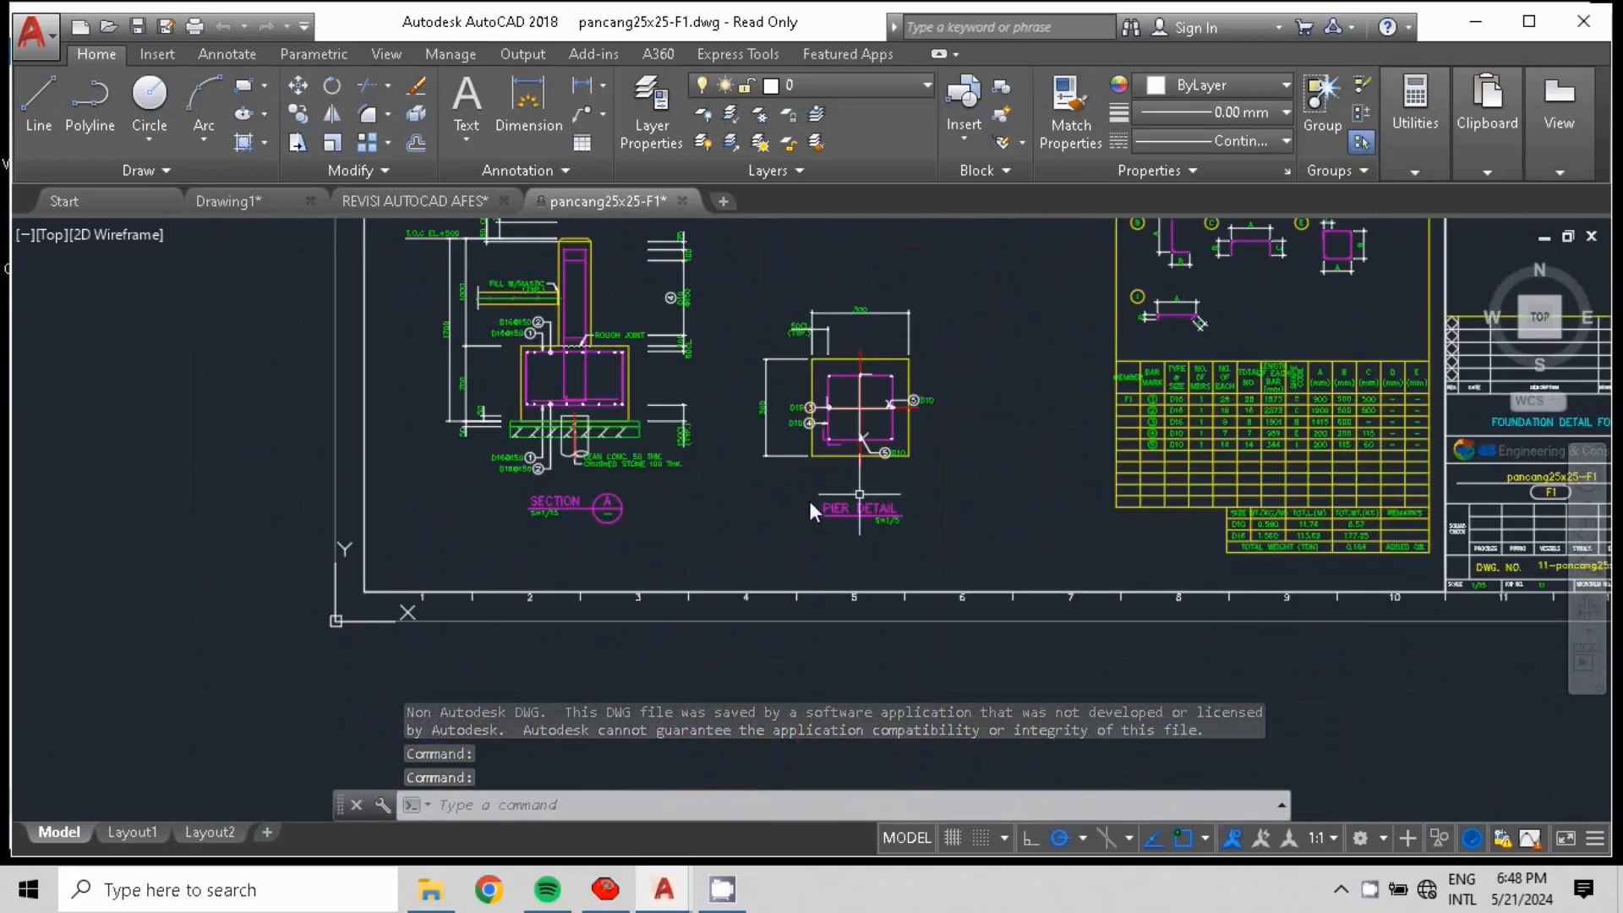
pyautogui.scroll(4, 656, 484)
pyautogui.moveTo(583, 437); pyautogui.dragTo(618, 700, button='middle')
pyautogui.scroll(-2, 484, 504)
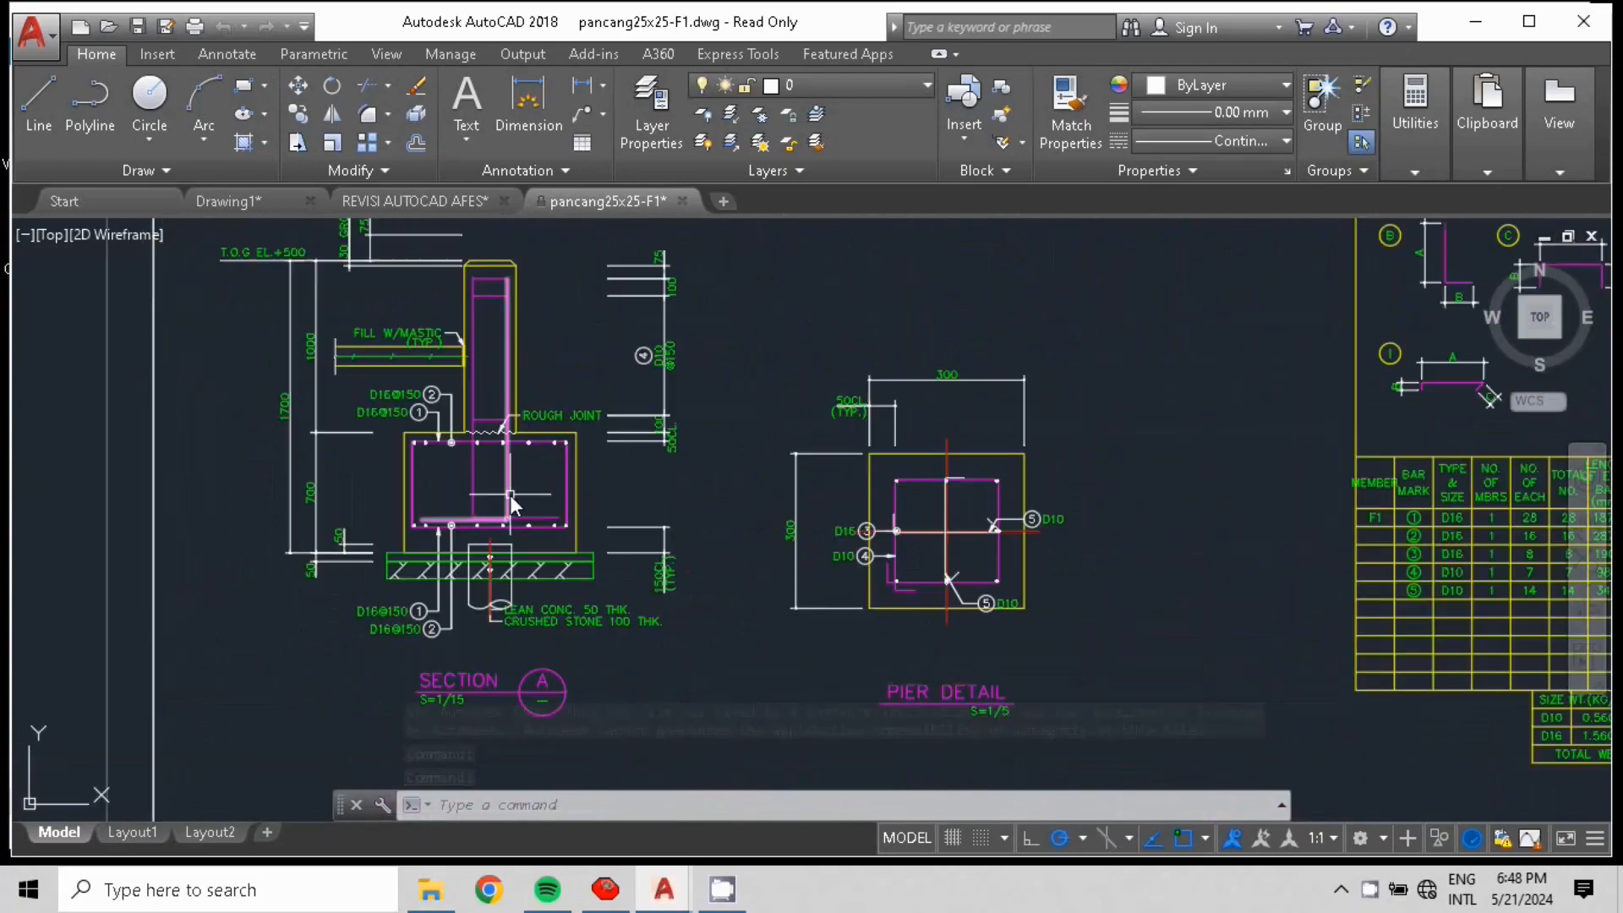
pyautogui.scroll(2, 580, 470)
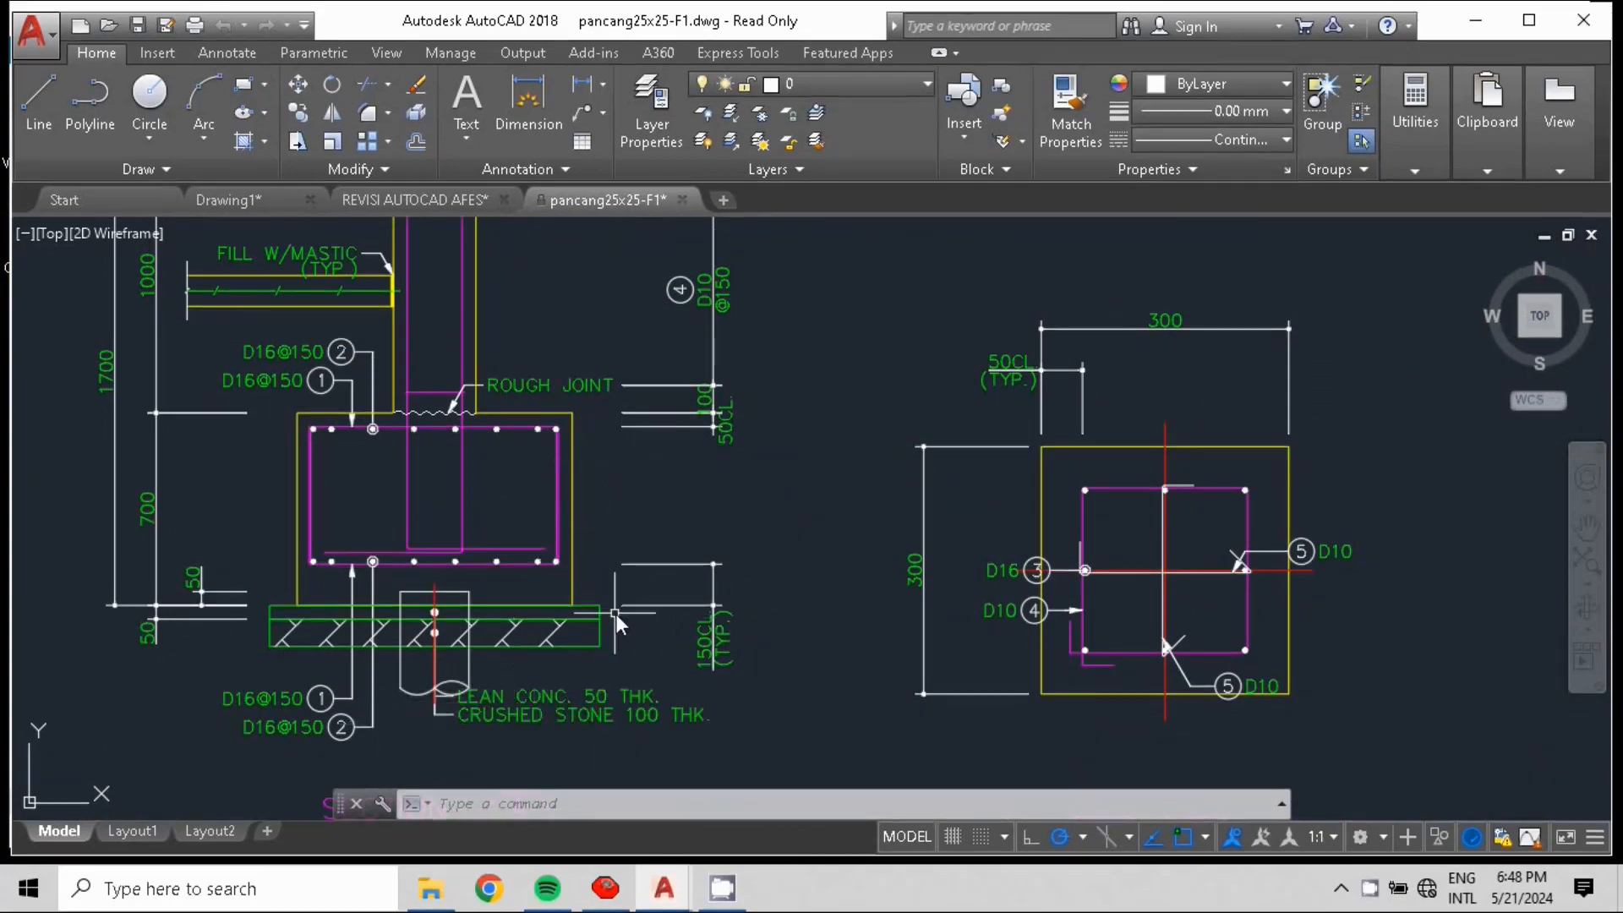
# - Check the F1 sheet's title block, from the REFERENCE DWGS table down to the FOUNDATION DETAIL FOR heading and drawing number
pyautogui.scroll(-8, 779, 591)
pyautogui.scroll(2, 1007, 602)
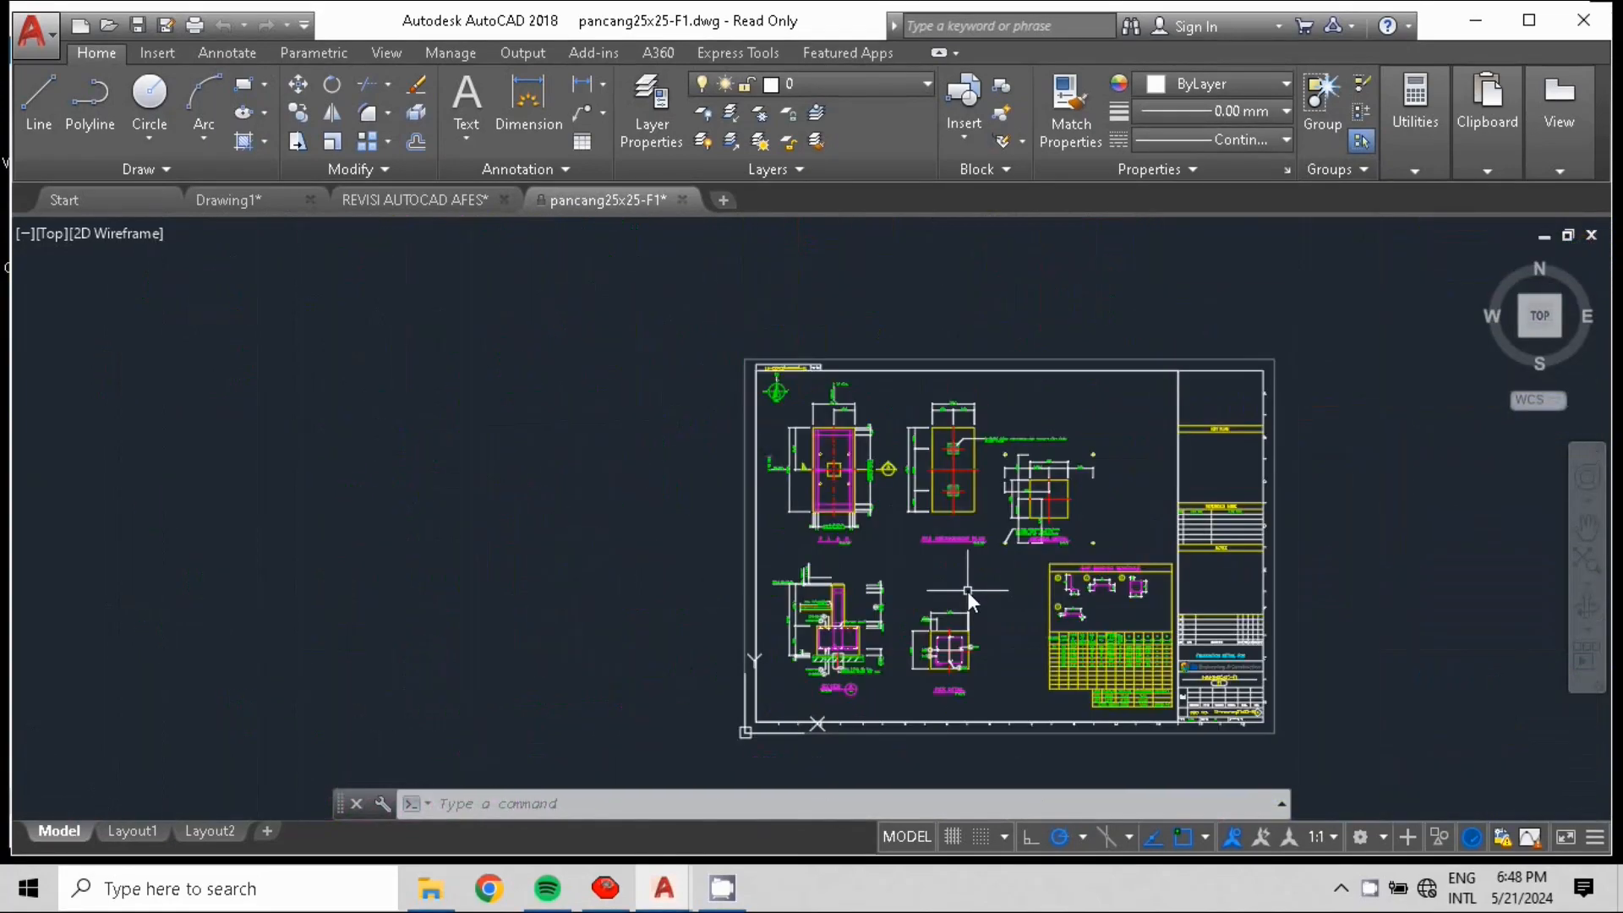
pyautogui.scroll(3, 799, 598)
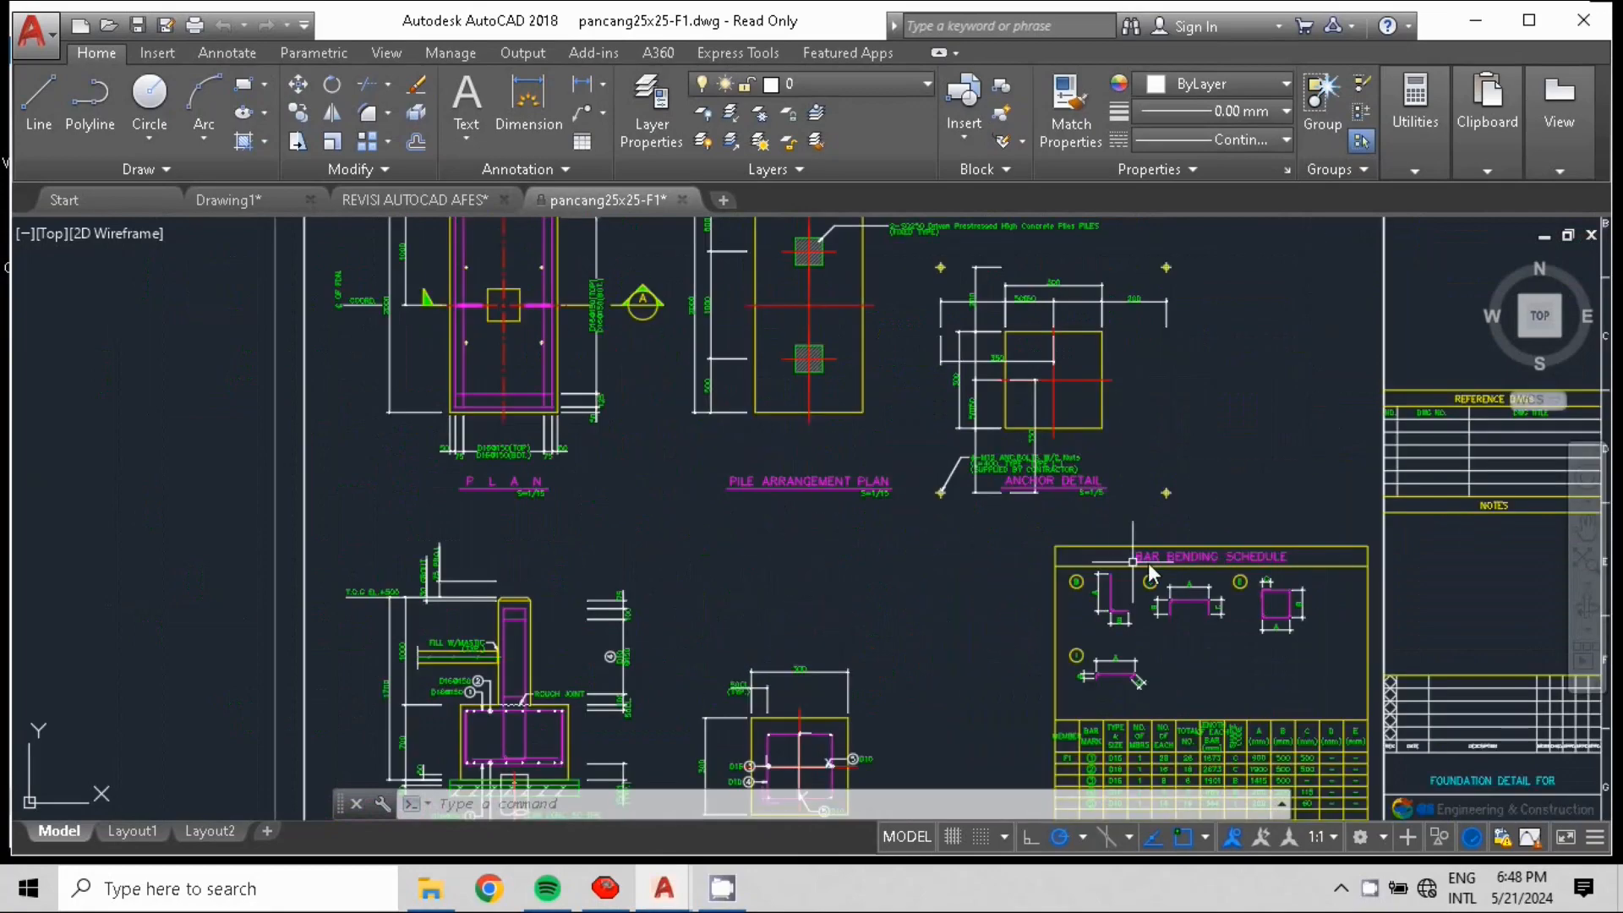
pyautogui.moveTo(1447, 558); pyautogui.dragTo(688, 583, button='middle')
pyautogui.scroll(6, 754, 426)
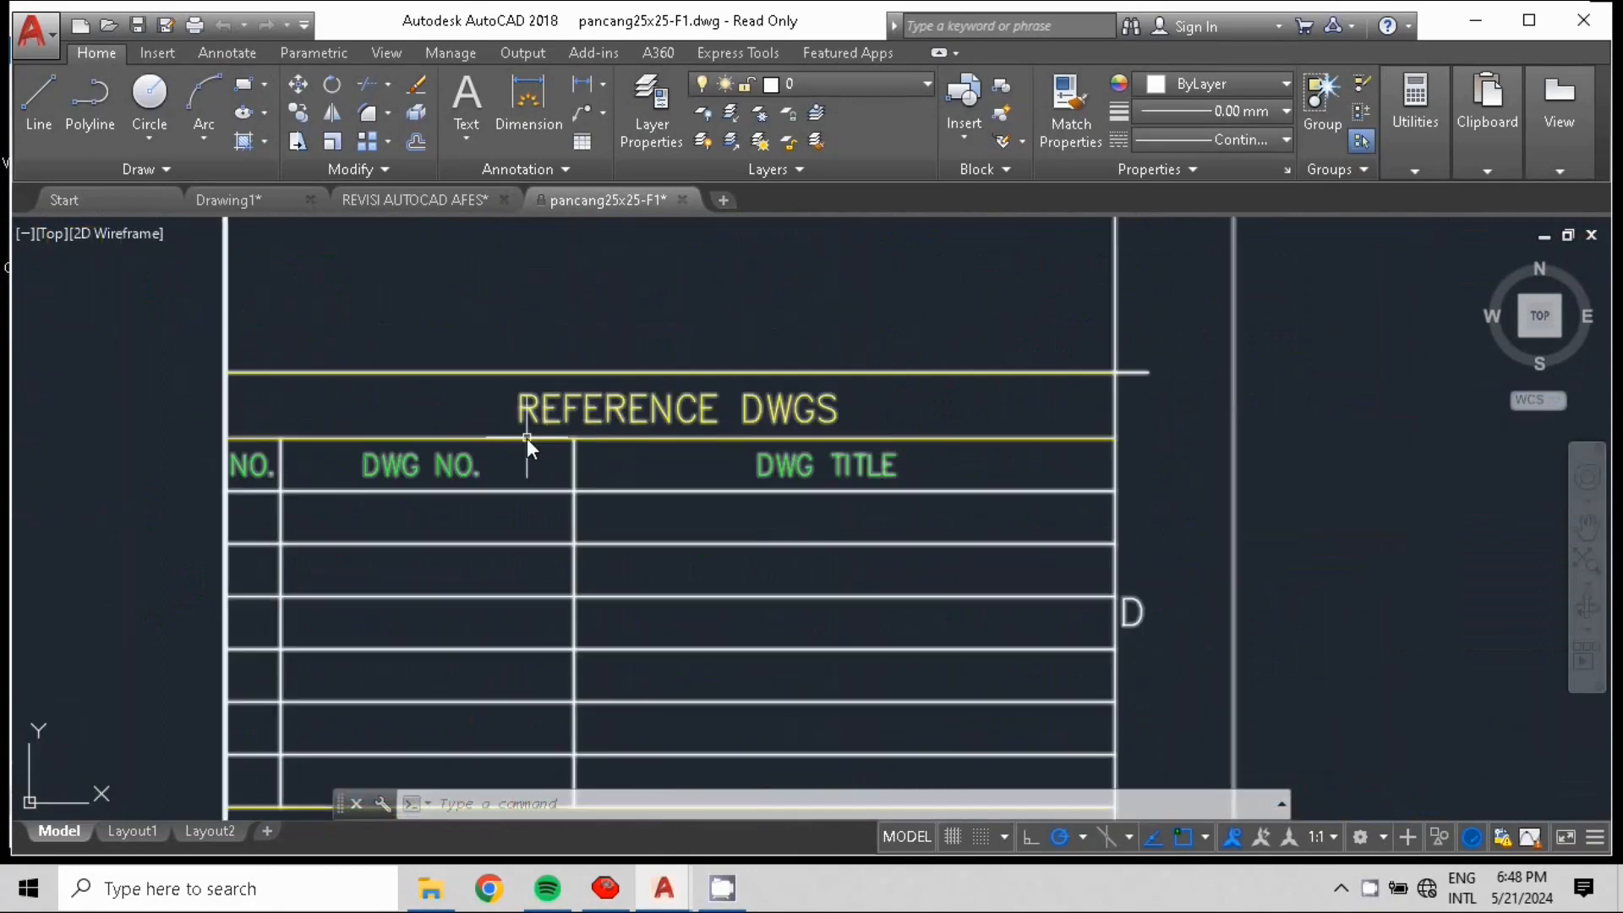
pyautogui.scroll(-2, 497, 494)
pyautogui.moveTo(519, 714); pyautogui.dragTo(621, 472, button='middle')
pyautogui.moveTo(916, 743); pyautogui.dragTo(1123, 315, button='middle')
pyautogui.moveTo(862, 296); pyautogui.dragTo(827, 11, button='middle')
pyautogui.moveTo(897, 558); pyautogui.dragTo(868, 506, button='middle')
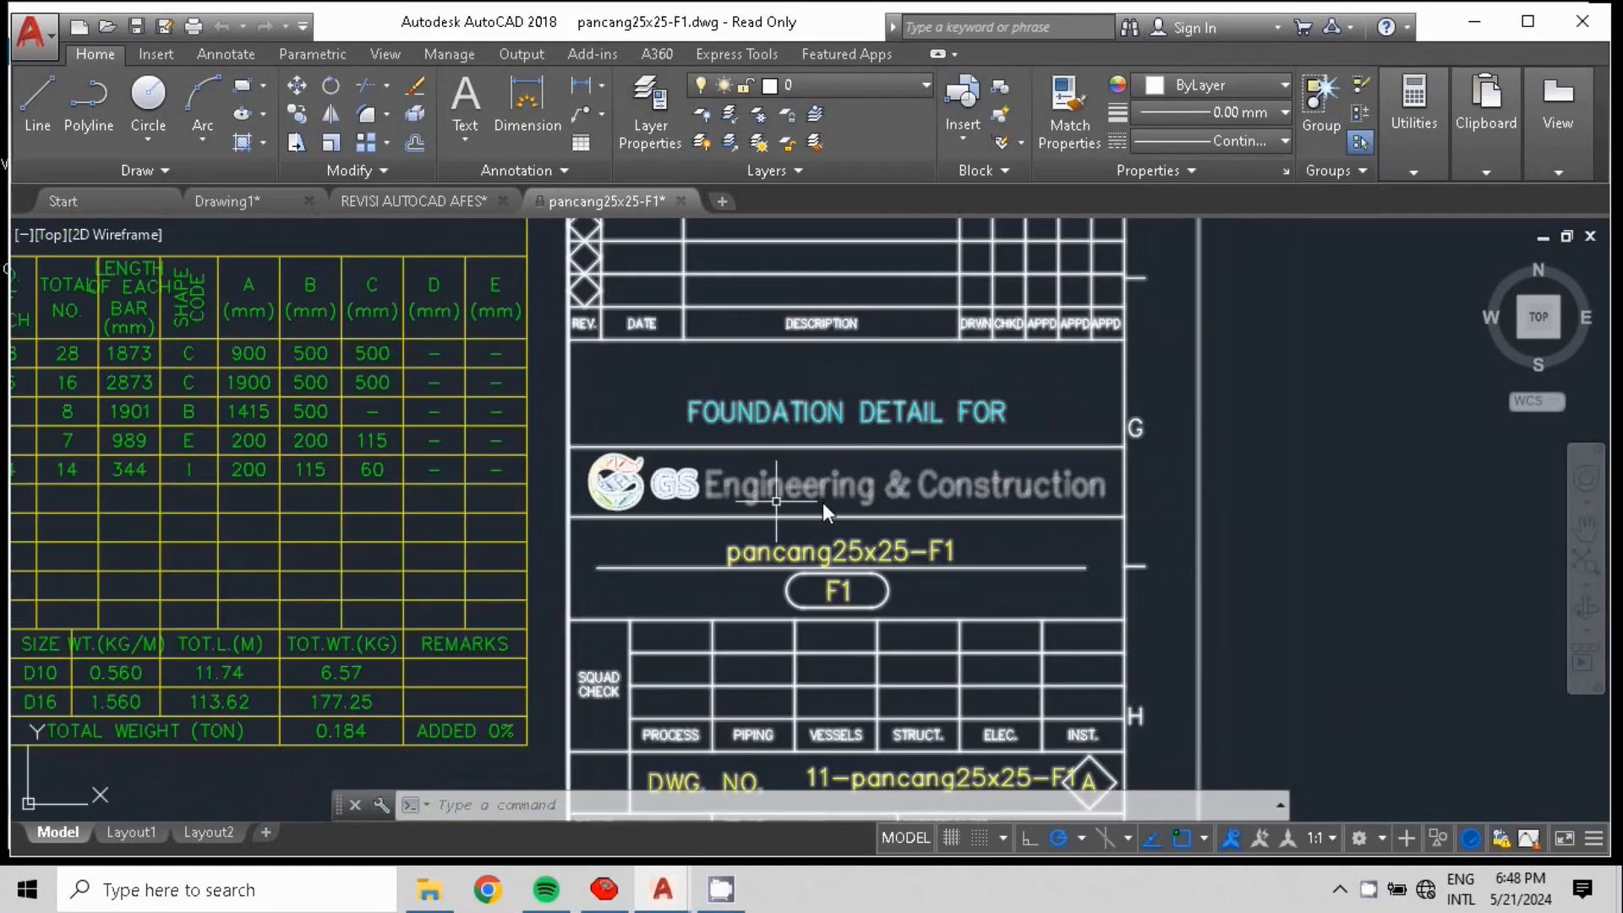
# - Examine the bar shape diagrams in the BAR BENDING SCHEDULE of the F1 sheet
pyautogui.scroll(-3, 660, 506)
pyautogui.moveTo(416, 497); pyautogui.dragTo(1146, 639, button='middle')
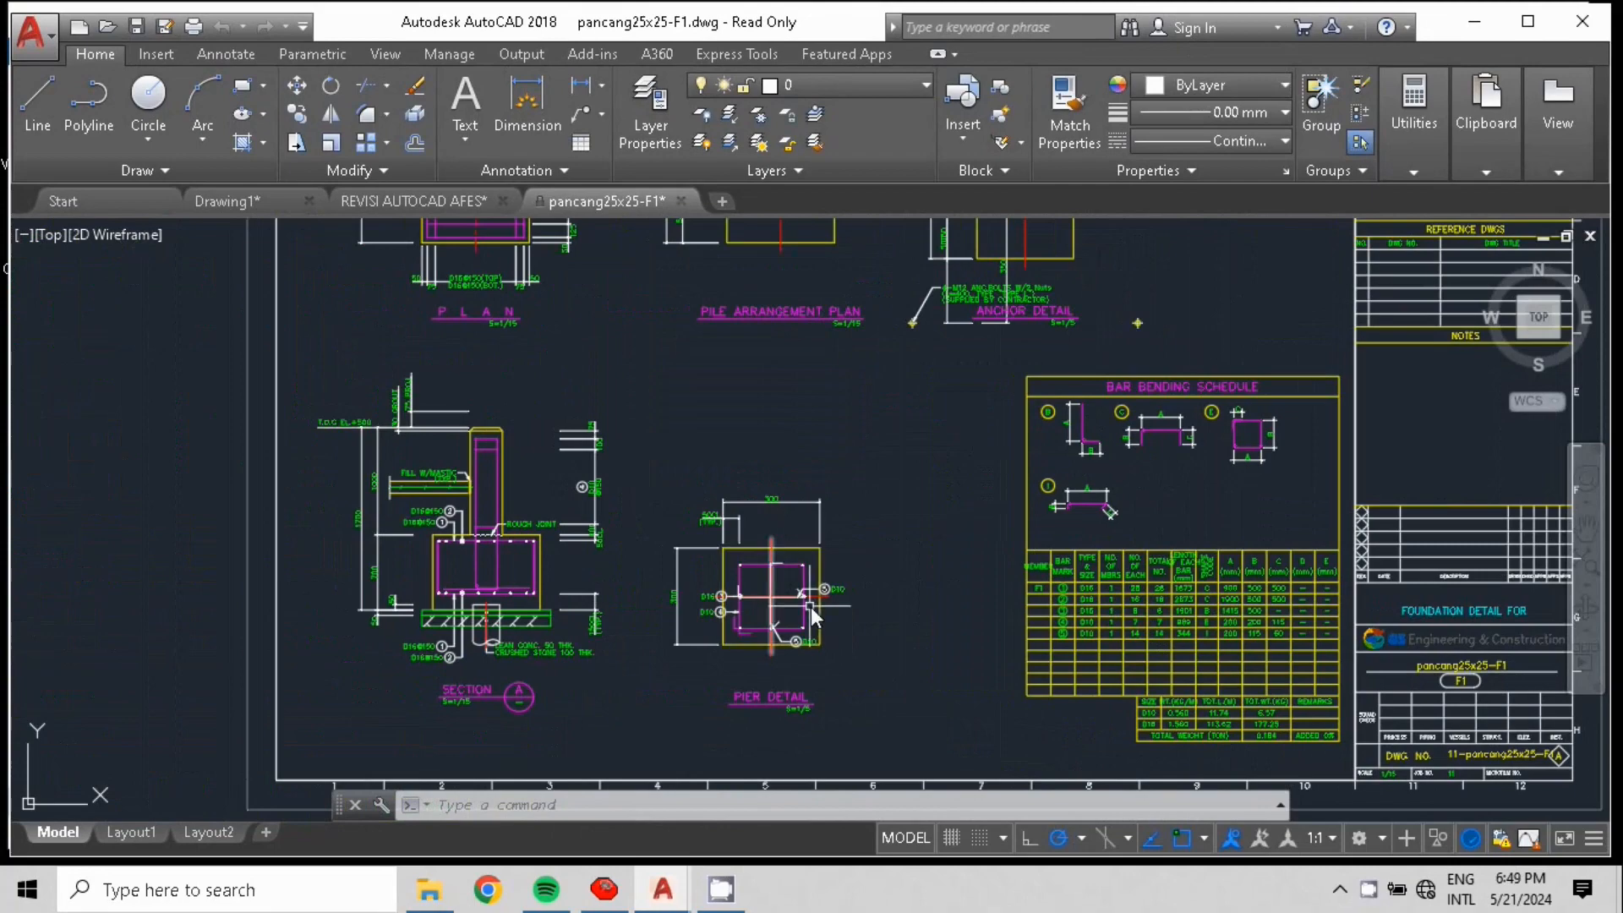
pyautogui.scroll(2, 896, 524)
pyautogui.scroll(2, 1407, 453)
pyautogui.moveTo(1296, 549); pyautogui.dragTo(839, 533, button='middle')
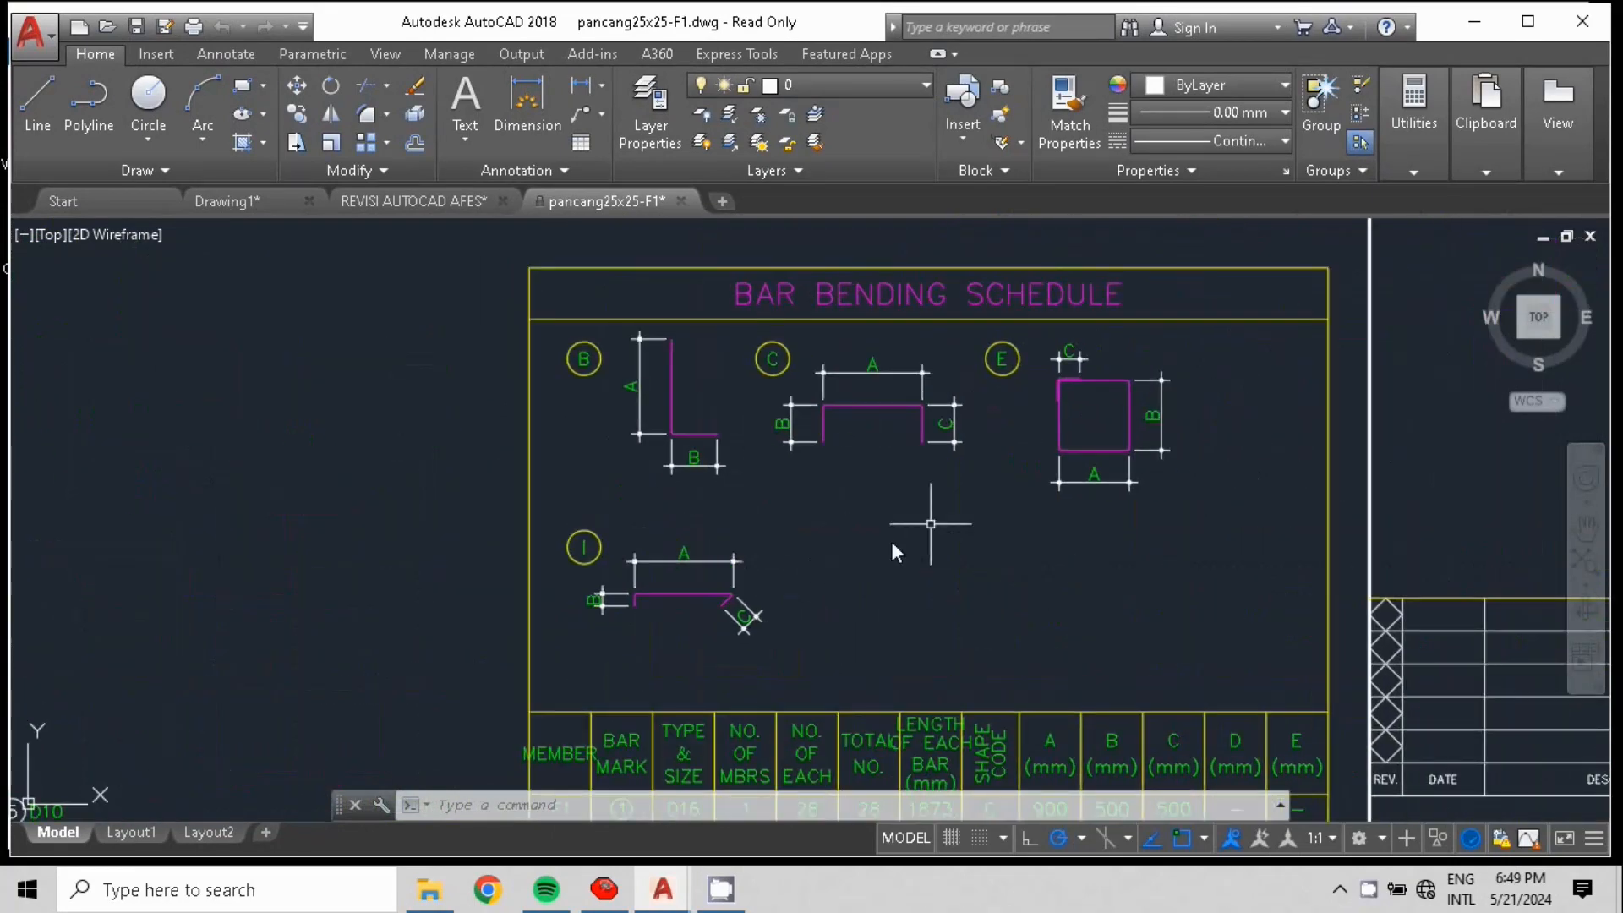
pyautogui.scroll(4, 795, 513)
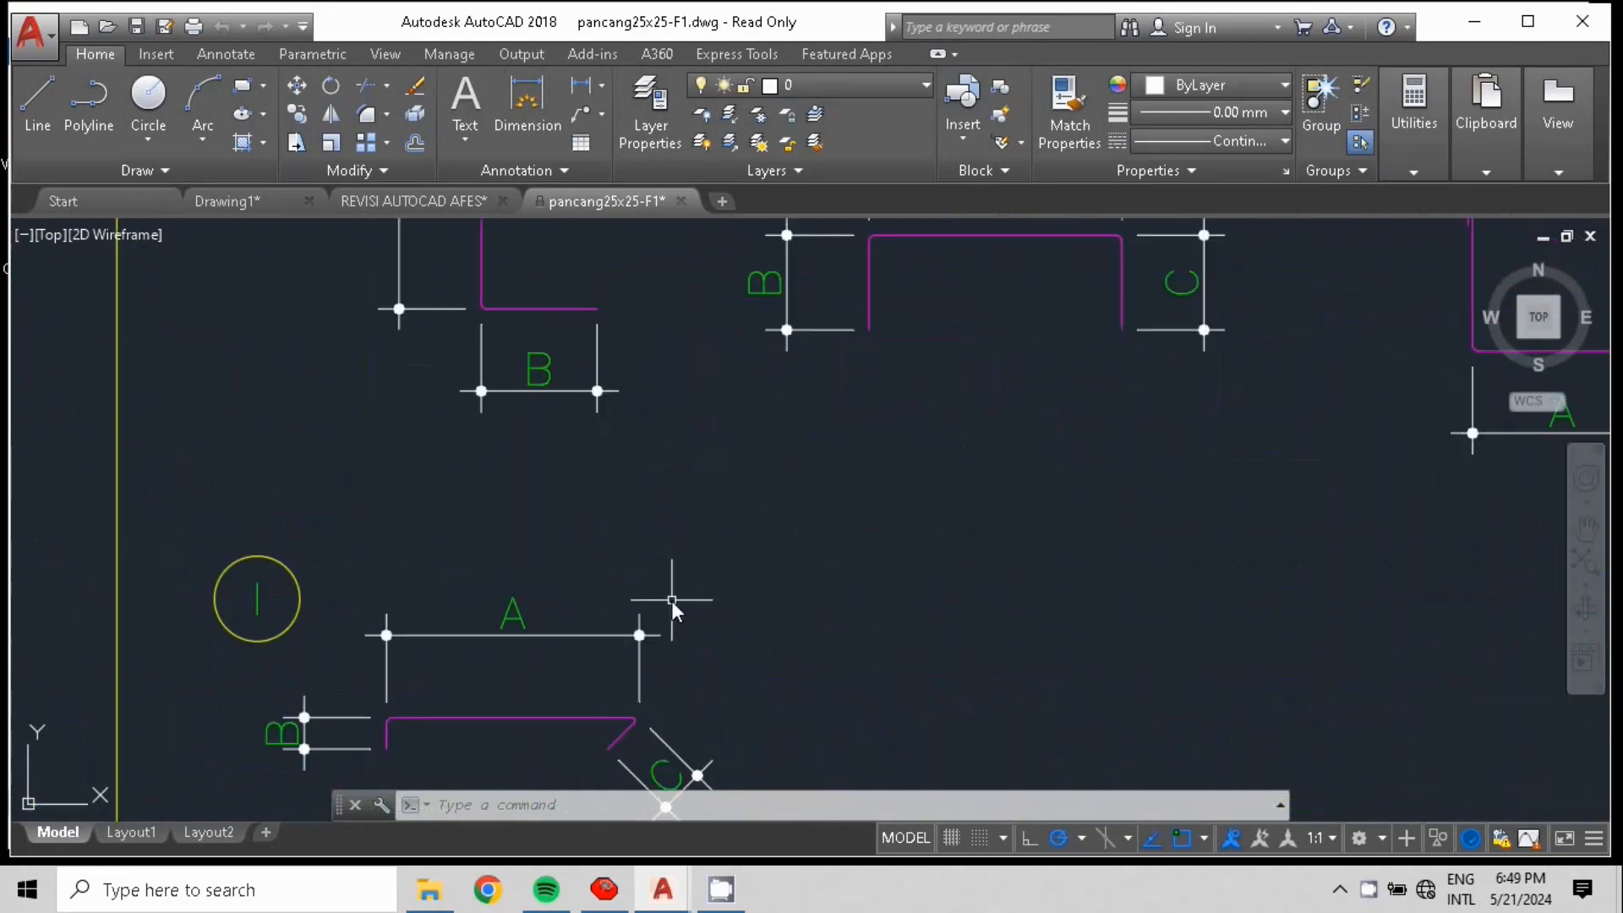
pyautogui.scroll(-4, 708, 583)
# - Check the PILE ARRANGEMENT PLAN title and review the section, pier detail and bar table across the whole F1 sheet
pyautogui.scroll(-5, 1025, 533)
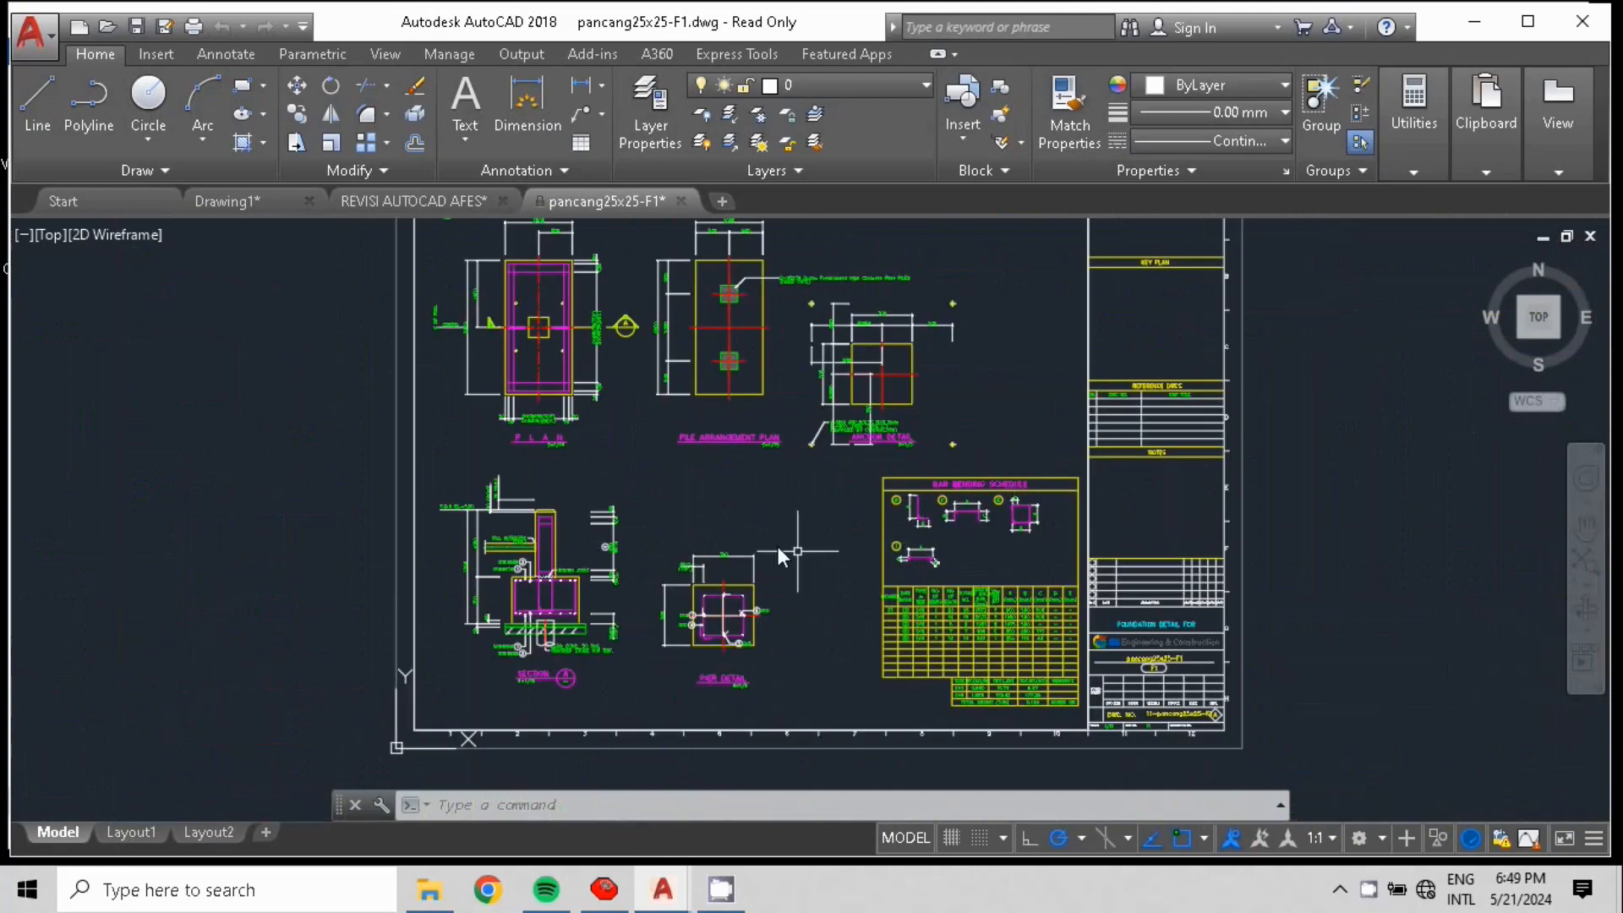
pyautogui.scroll(2, 777, 546)
pyautogui.scroll(3, 719, 482)
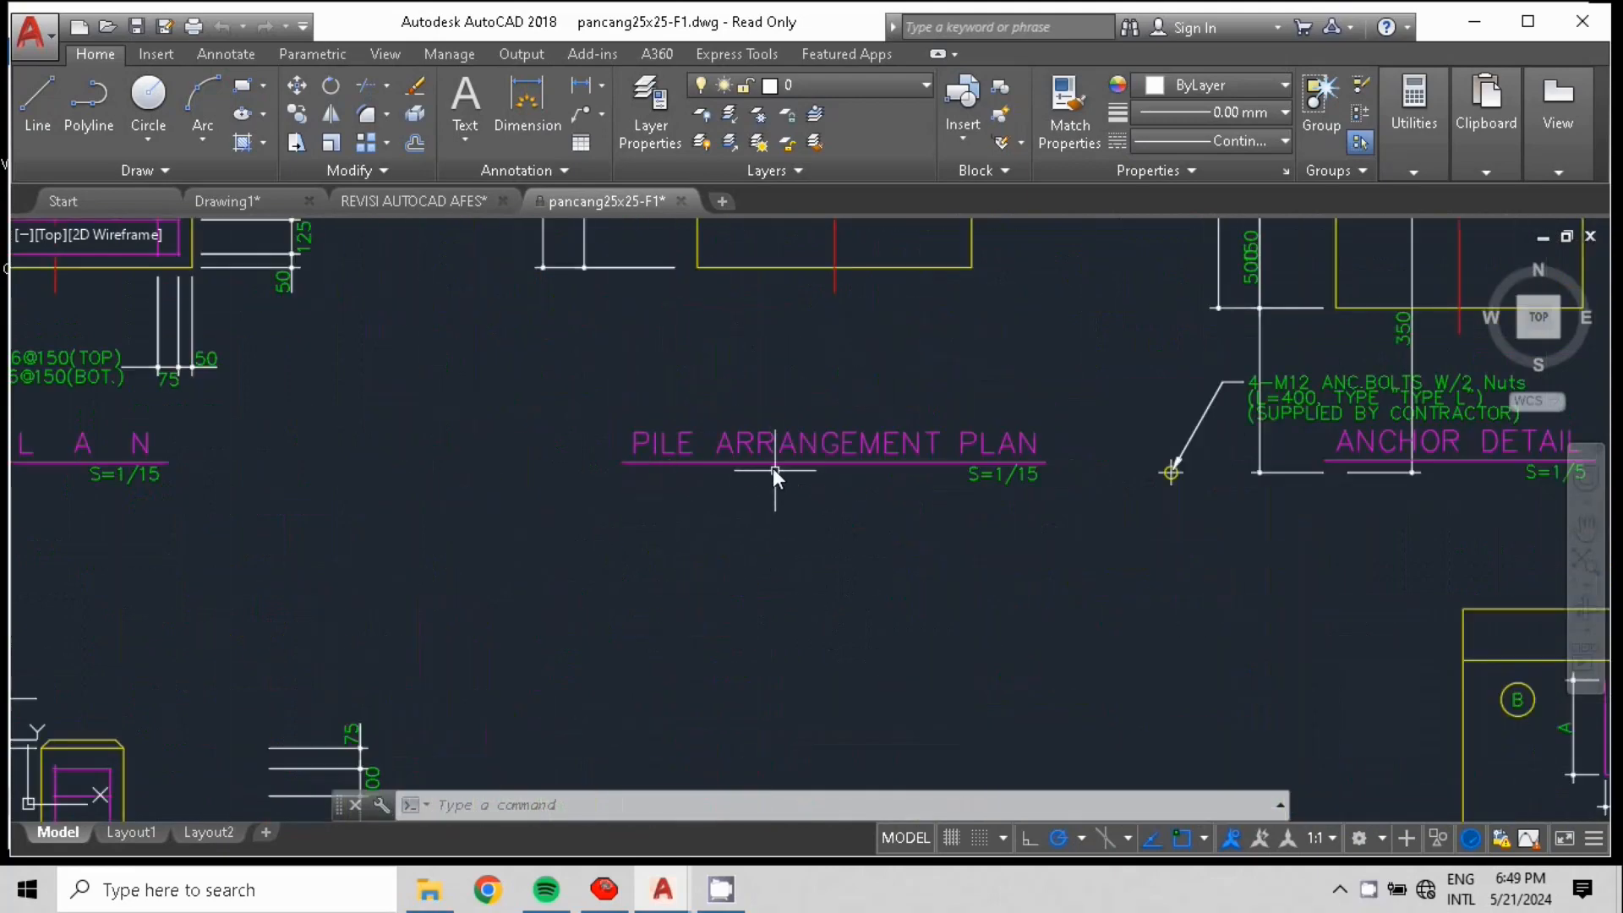
pyautogui.scroll(-2, 774, 475)
pyautogui.scroll(-1, 443, 608)
pyautogui.scroll(-7, 473, 643)
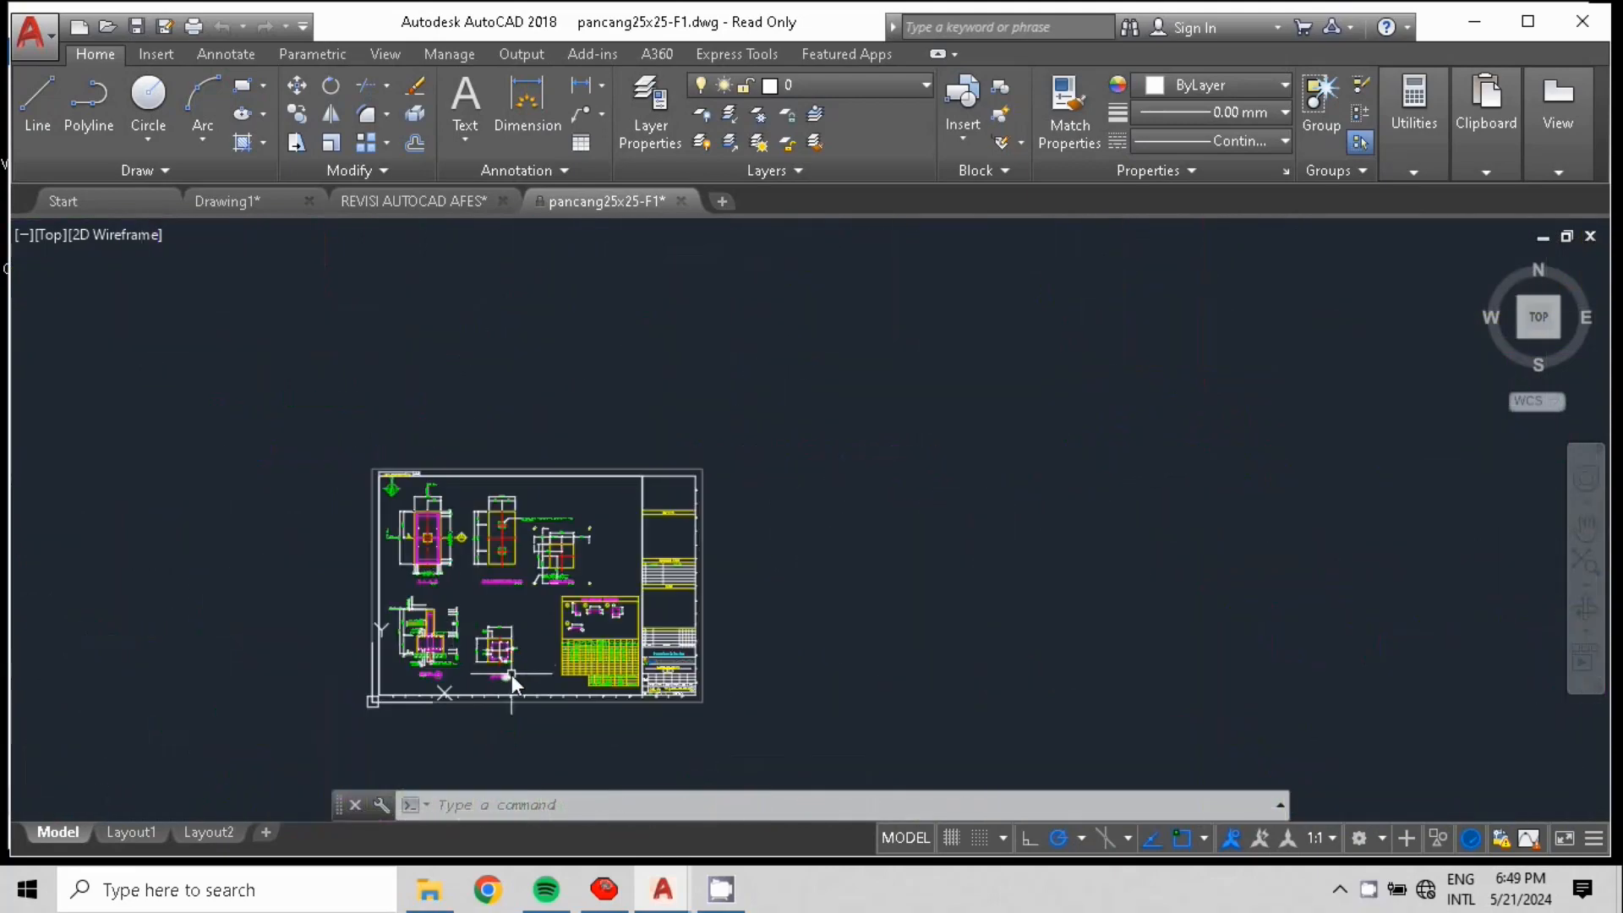
pyautogui.scroll(5, 511, 675)
pyautogui.moveTo(428, 696); pyautogui.dragTo(706, 595, button='middle')
pyautogui.scroll(2, 632, 624)
pyautogui.moveTo(583, 609)
pyautogui.mouseDown(button='middle')
pyautogui.moveTo(460, 742)
pyautogui.moveTo(465, 711)
pyautogui.mouseUp(button='middle')
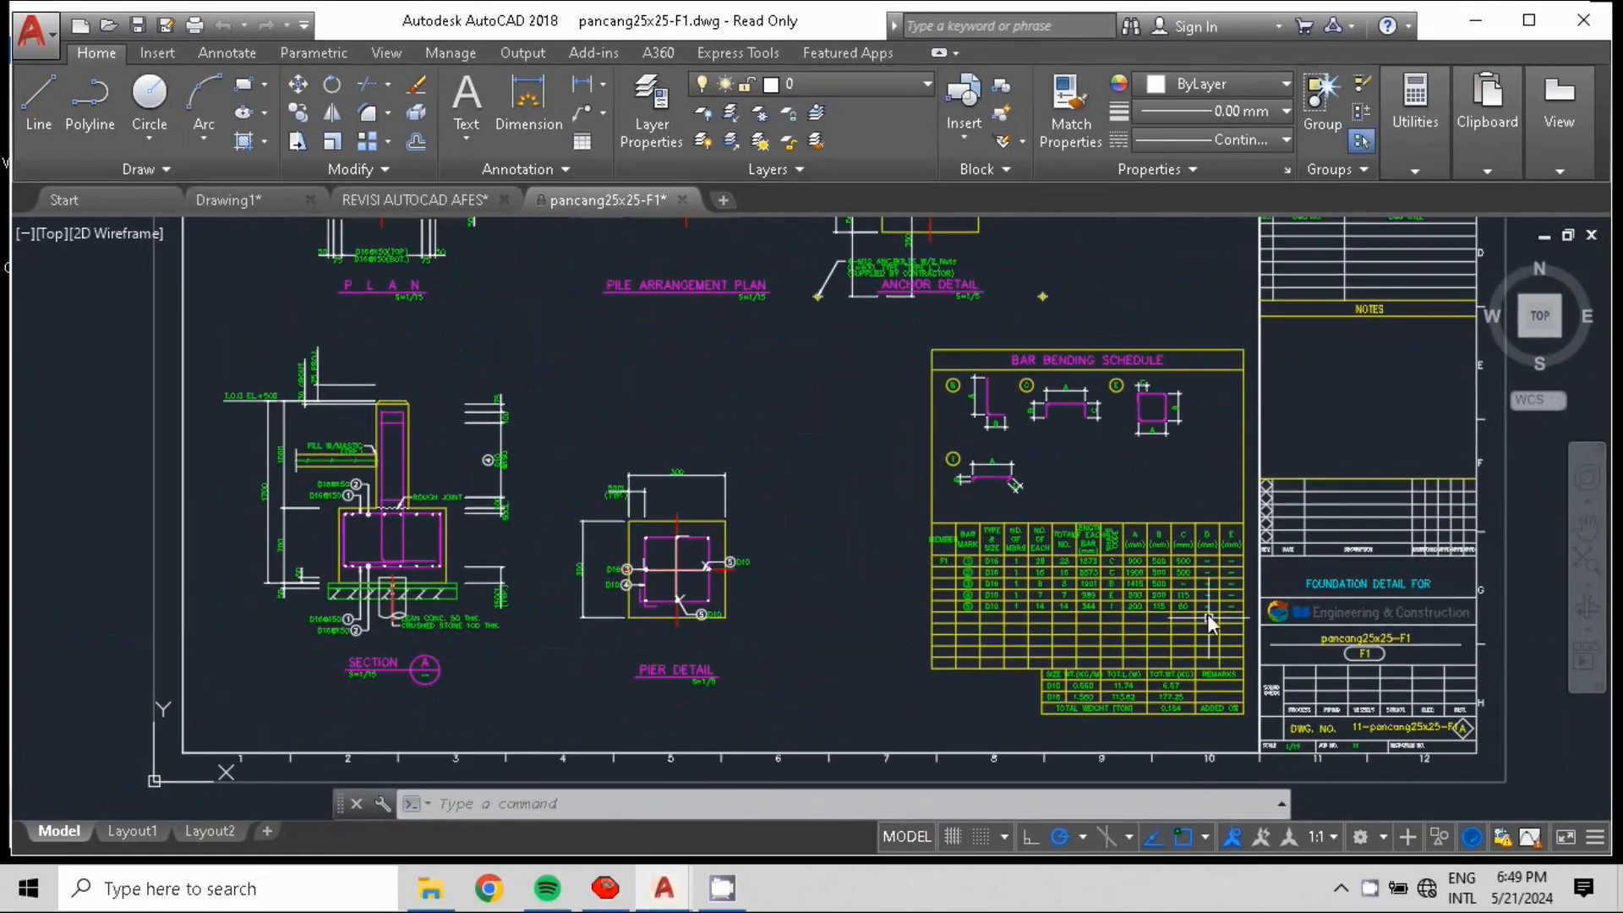
pyautogui.scroll(-2, 900, 448)
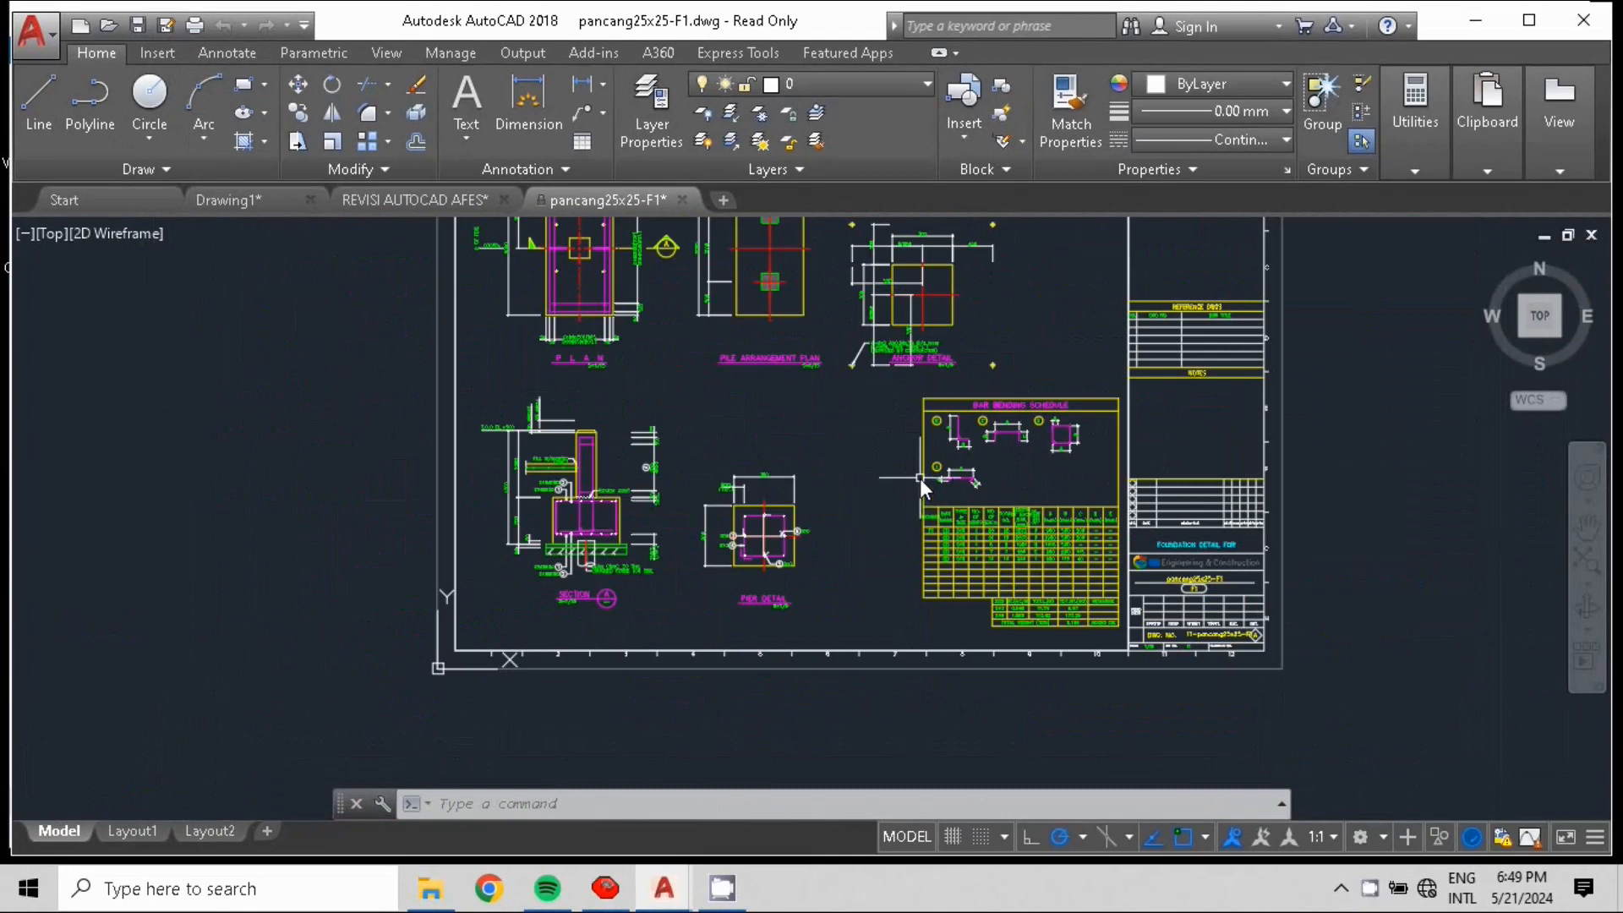
pyautogui.moveTo(907, 490); pyautogui.dragTo(704, 580, button='middle')
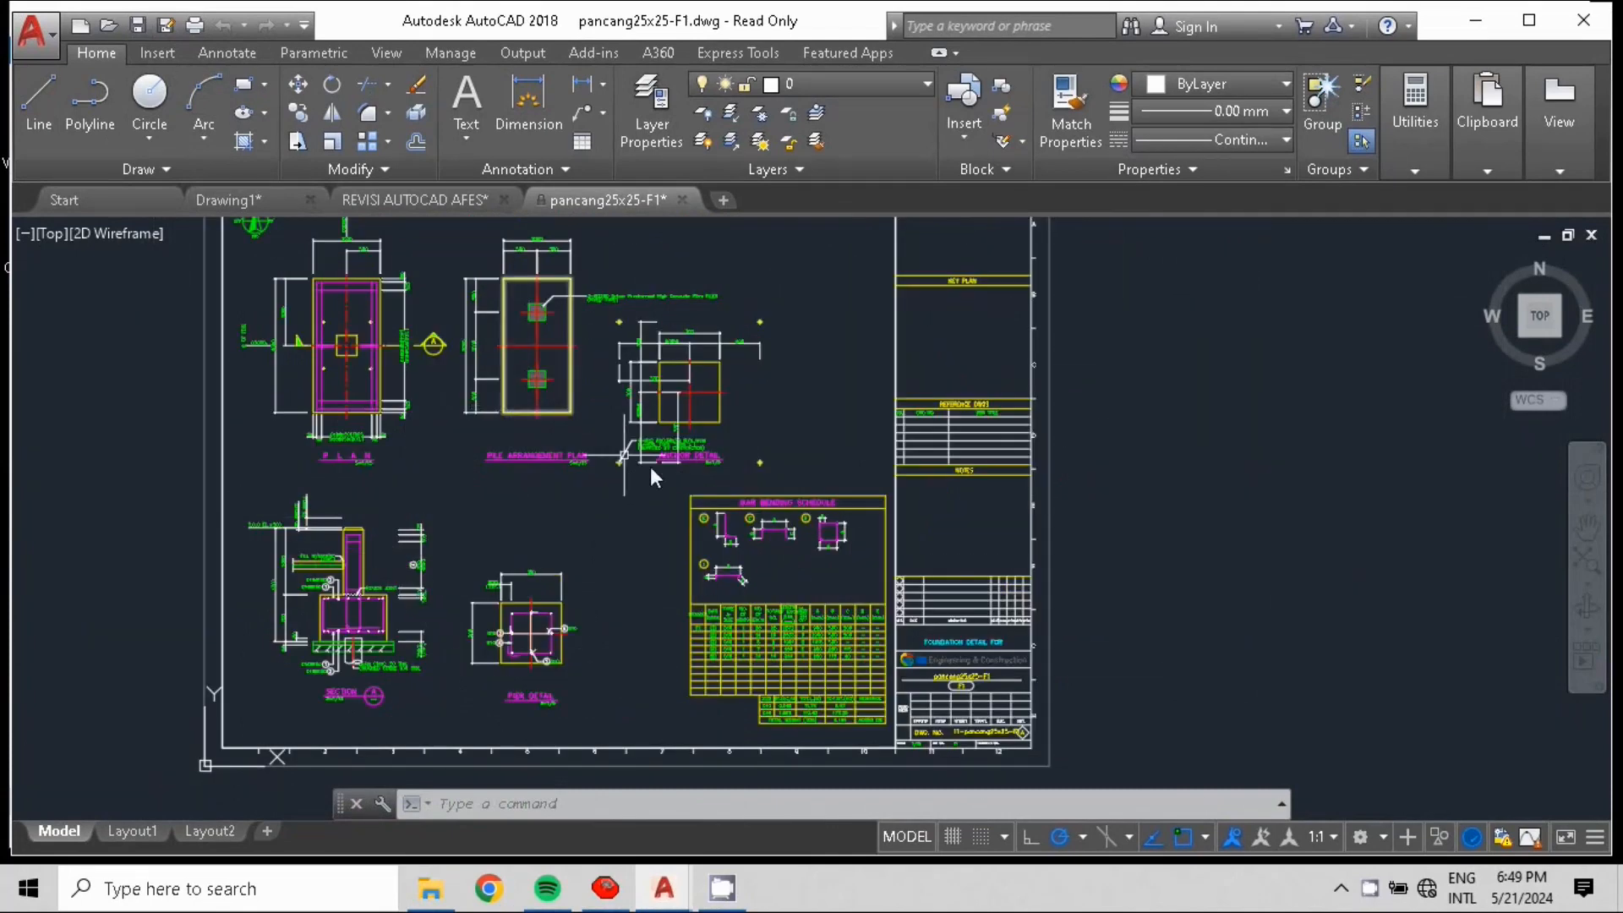
pyautogui.moveTo(848, 616)
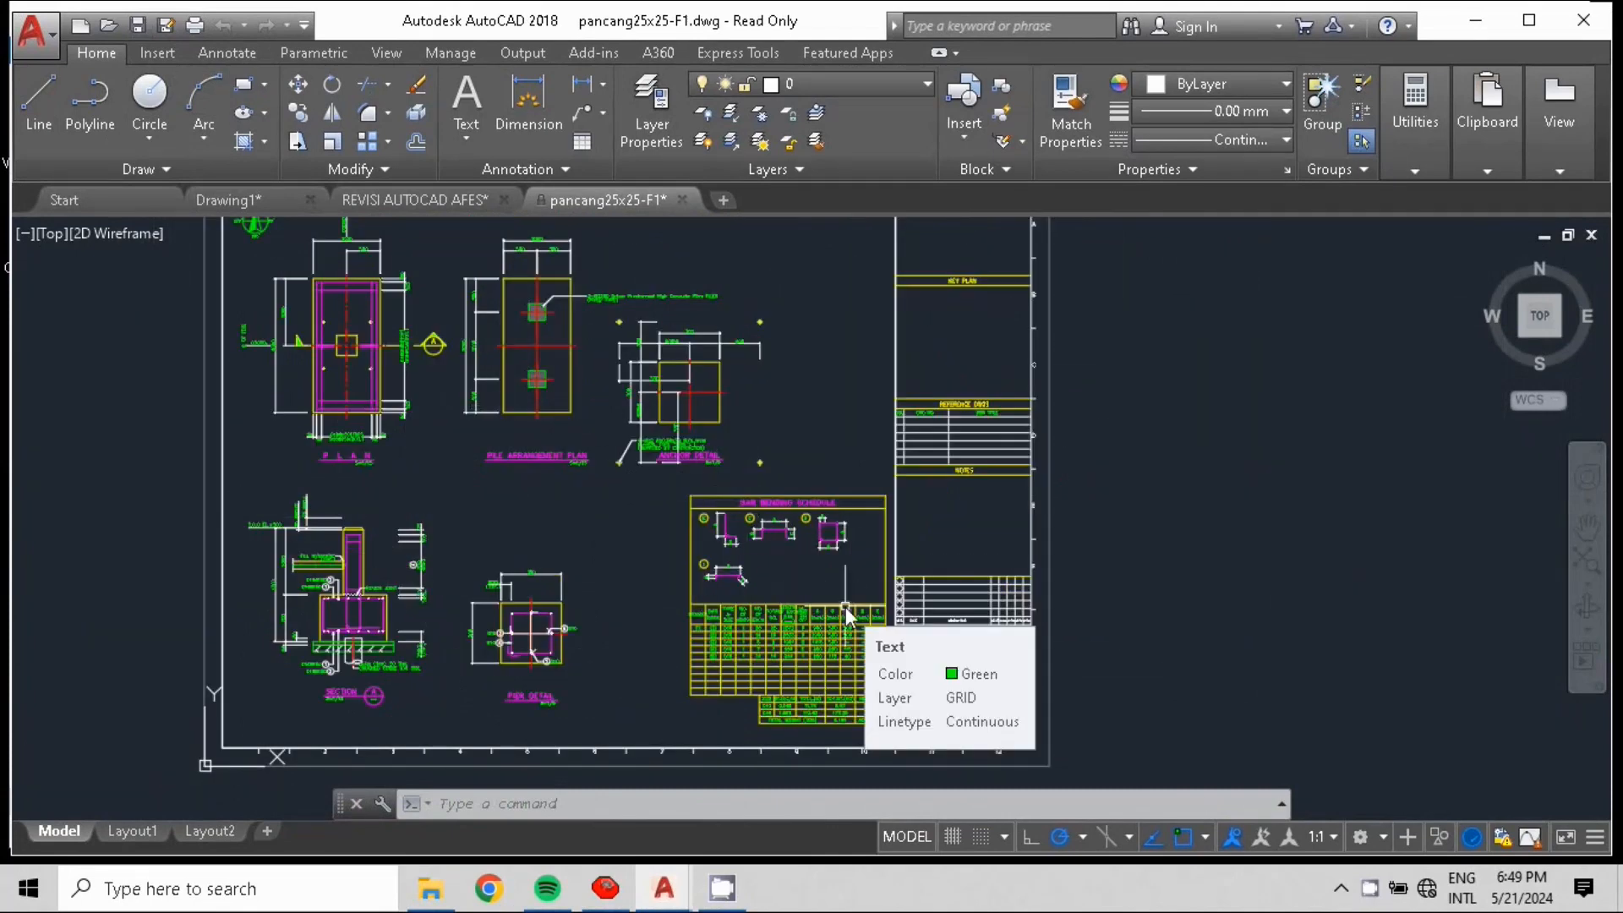